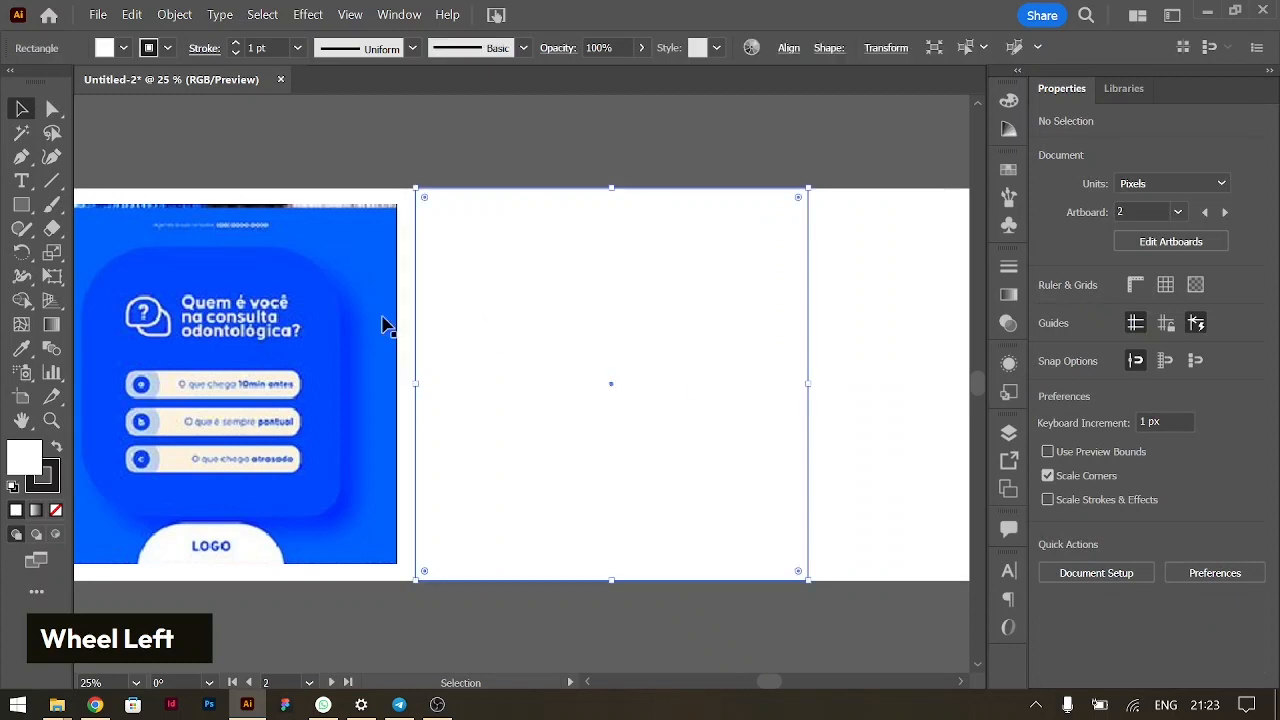
# Step: Fill the artboard-sized background square with the bright blue sampled from the reference design's background using the Eyedropper
pyautogui.click(21, 354)
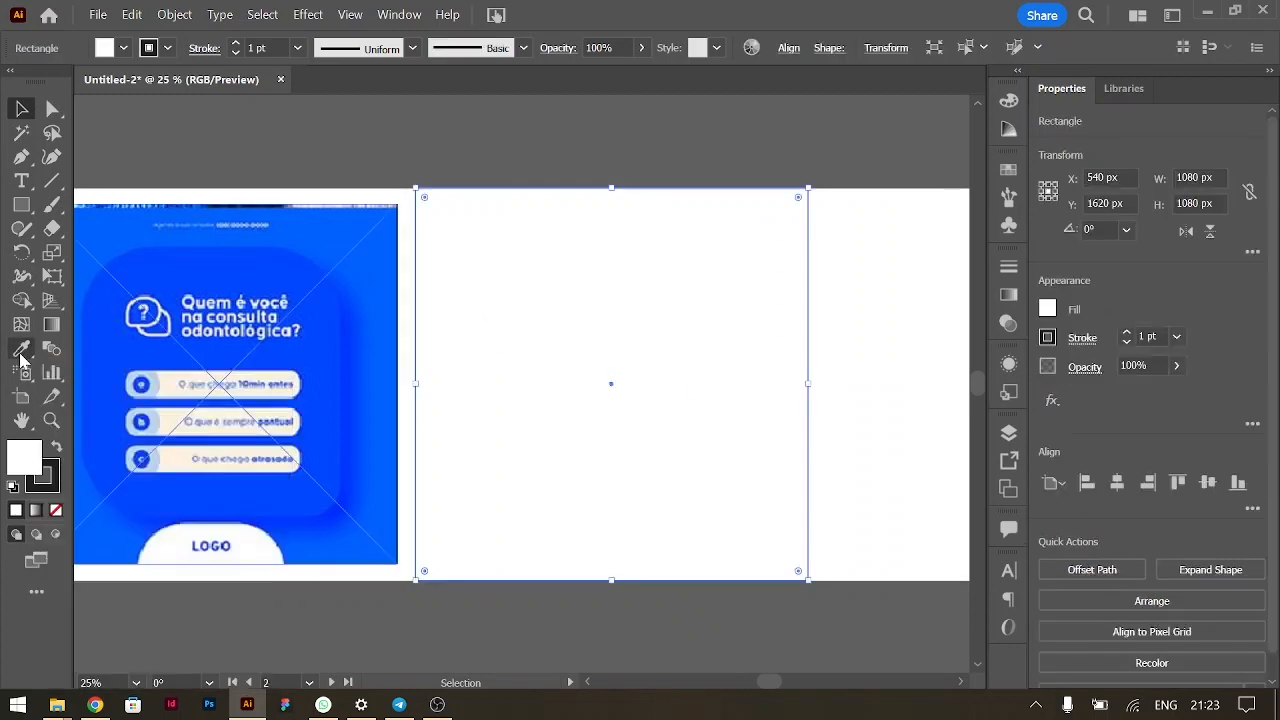
pyautogui.click(355, 256)
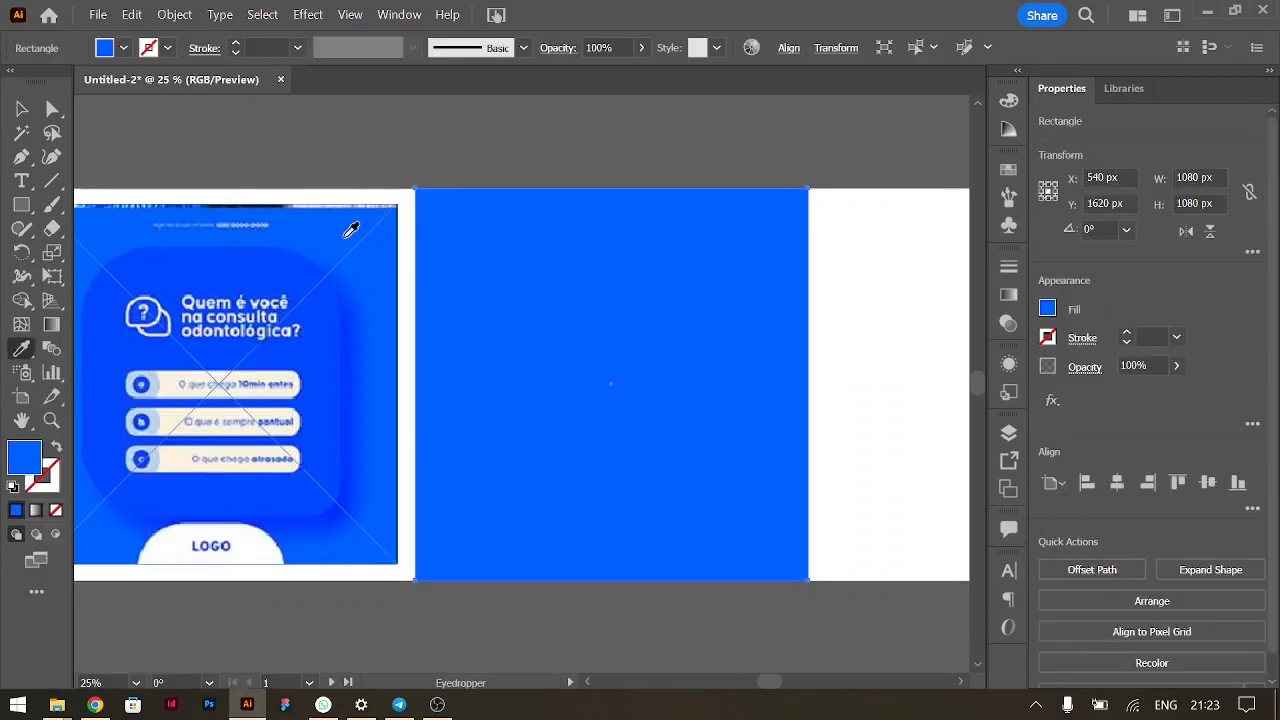
pyautogui.click(21, 108)
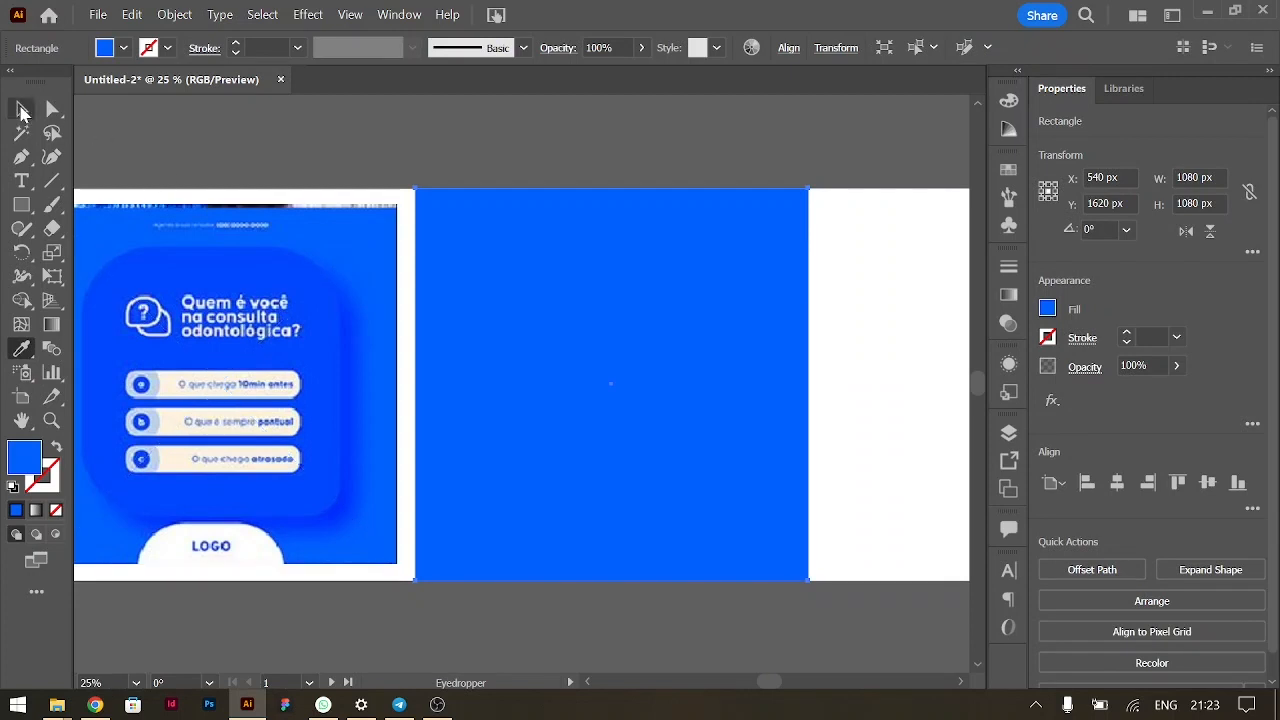
# Step: Draw a rounded rectangle about 693 × 677 px on the blue background and center it horizontally and vertically
pyautogui.rightClick(21, 206)
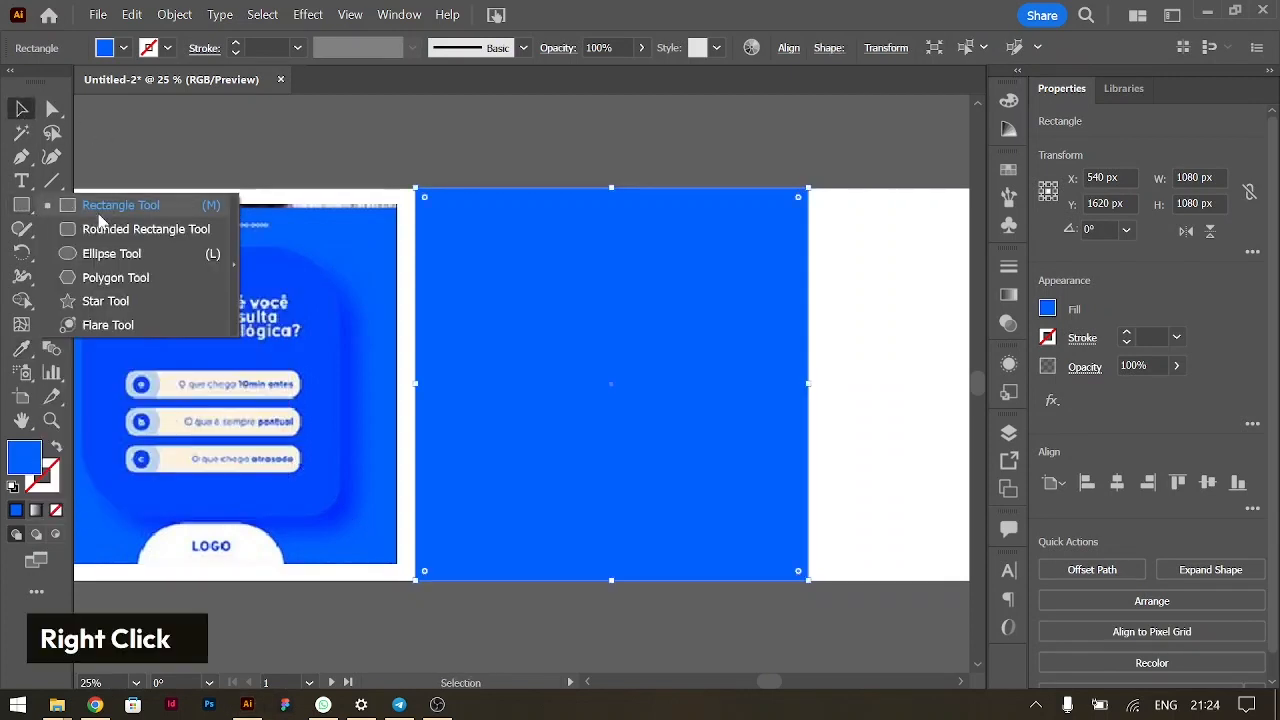
pyautogui.click(140, 230)
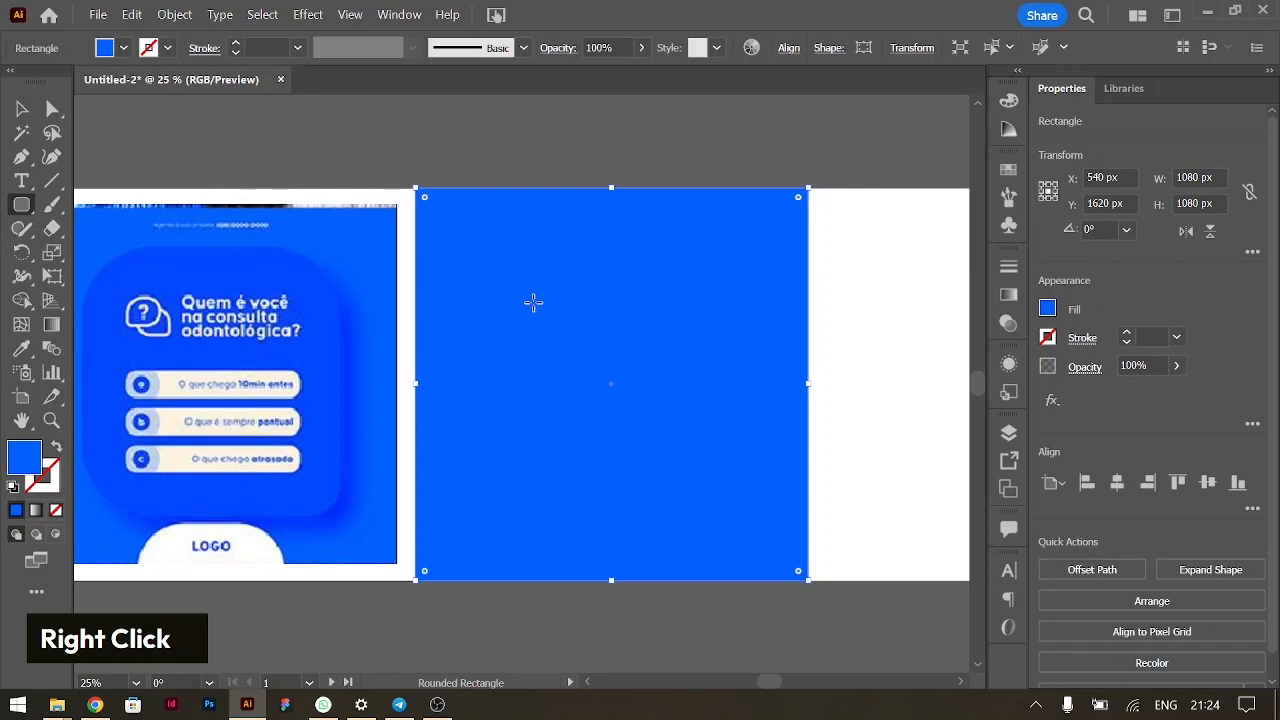
pyautogui.moveTo(494, 262); pyautogui.dragTo(746, 510)
pyautogui.click(1121, 487)
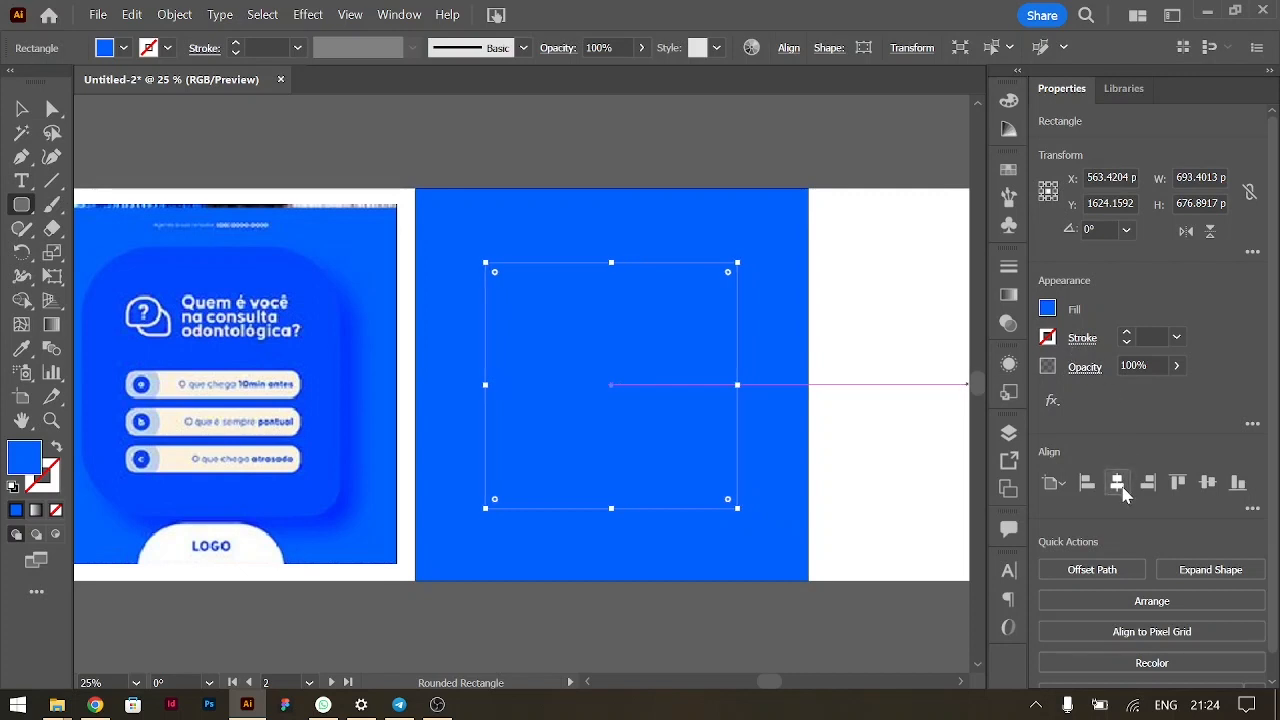
pyautogui.click(1207, 484)
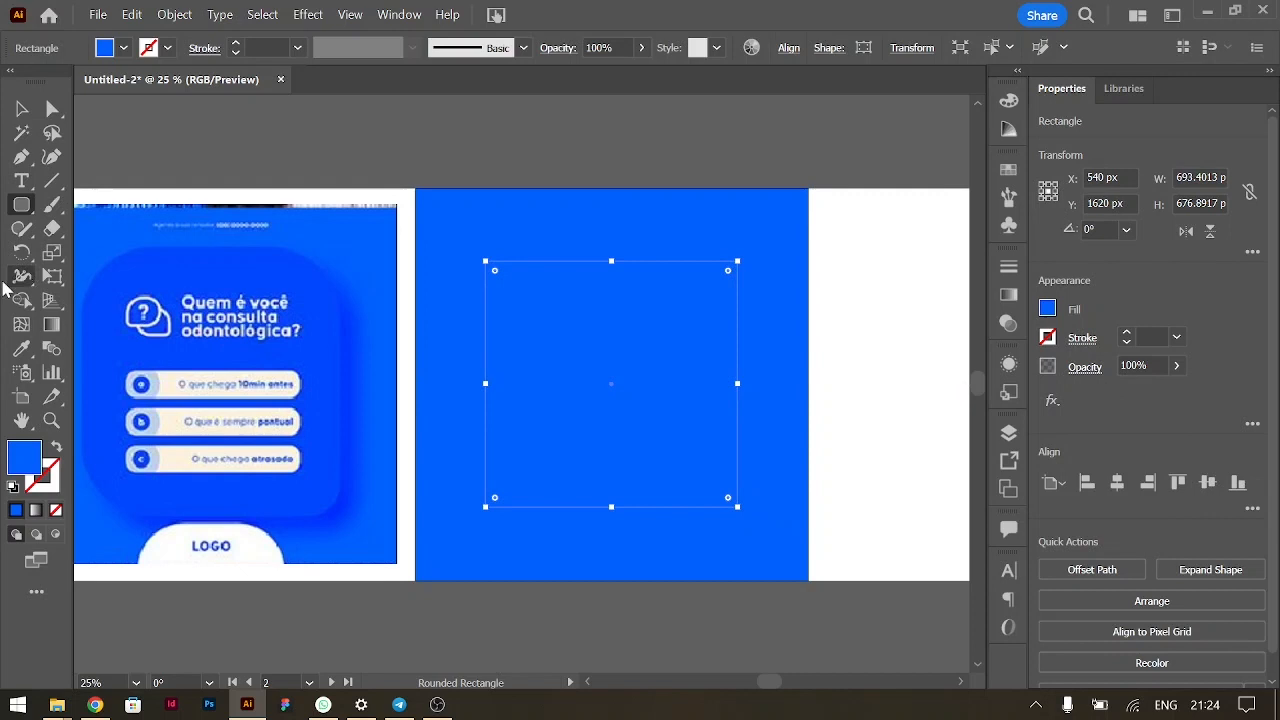
# Step: Fill the centered rounded rectangle with the darker blue sampled from the reference design's panel
pyautogui.click(22, 348)
pyautogui.click(290, 263)
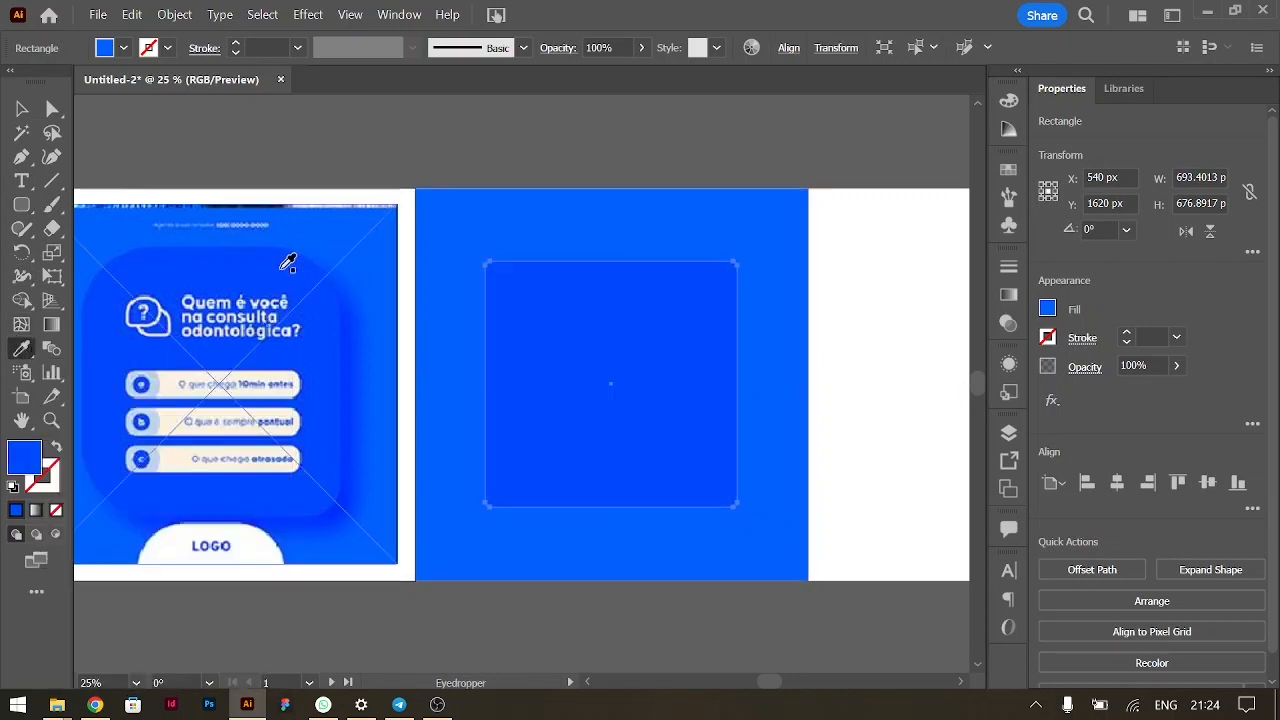
pyautogui.click(24, 108)
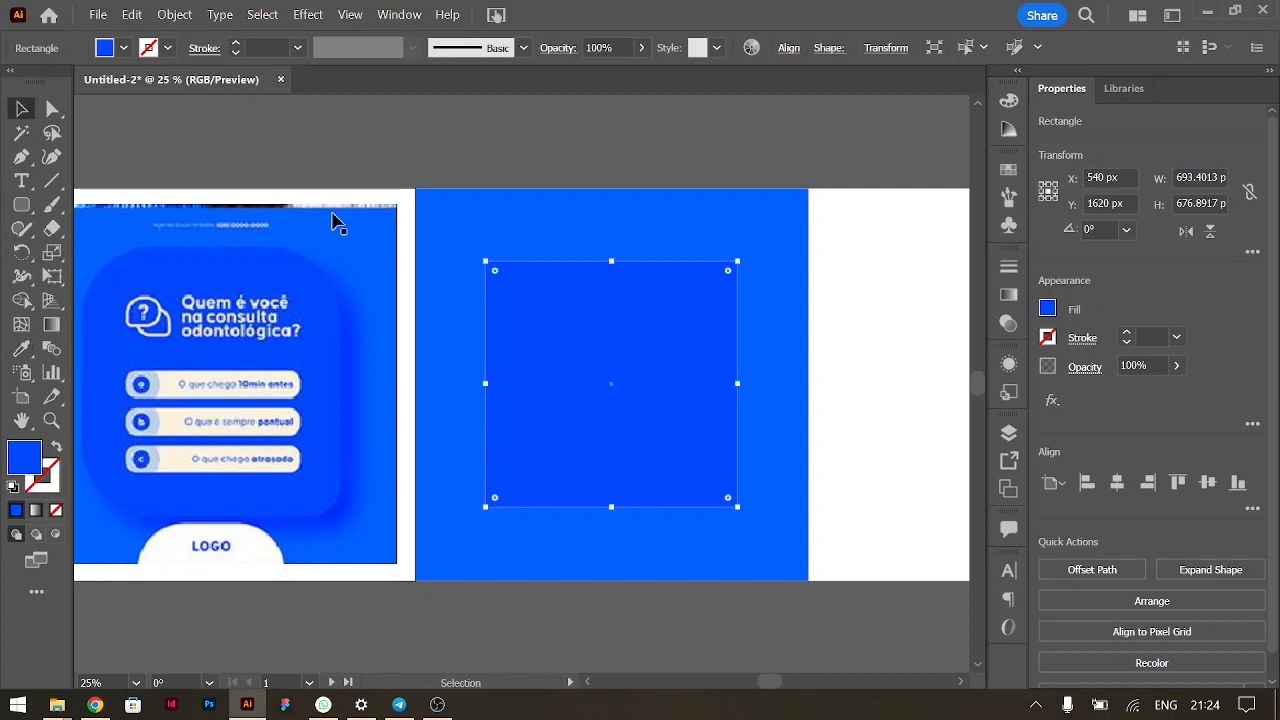
# Step: Round the panel's two upper corners strongly and its two lower corners to a smaller radius
pyautogui.click(495, 271)
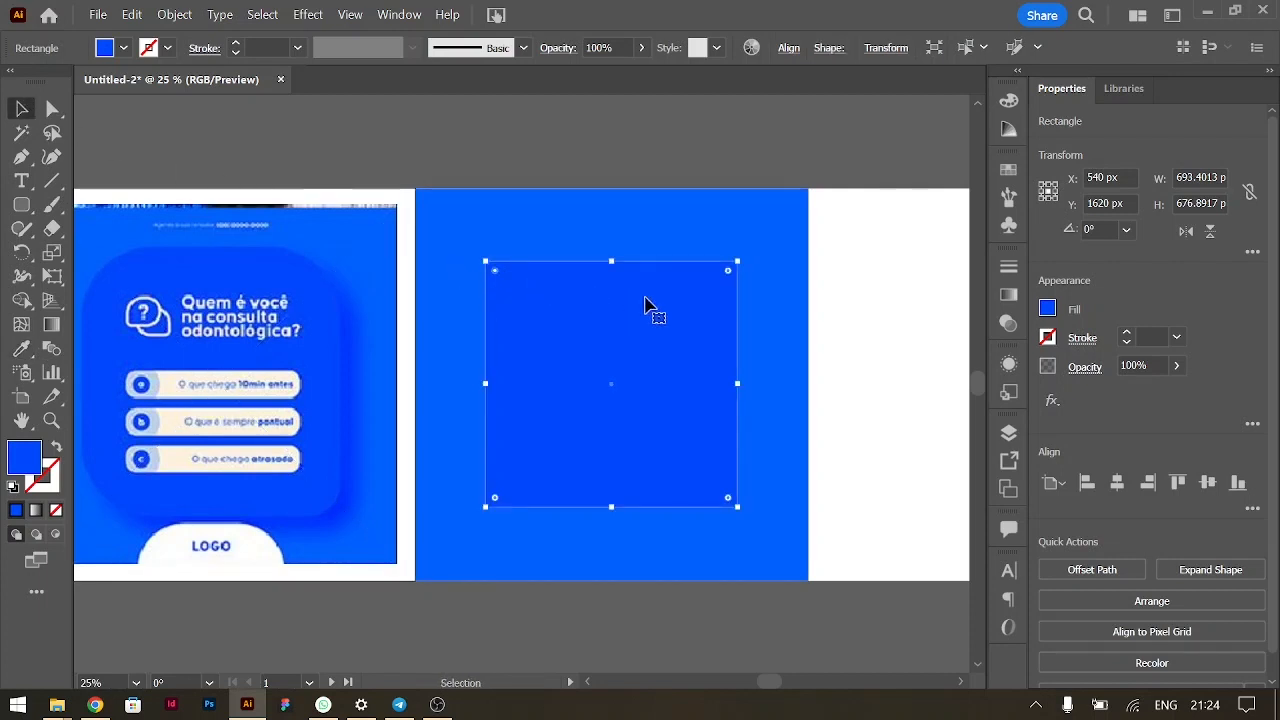
pyautogui.keyDown('shift'); pyautogui.click(728, 272); pyautogui.keyUp('shift')
pyautogui.moveTo(728, 272); pyautogui.dragTo(697, 352)
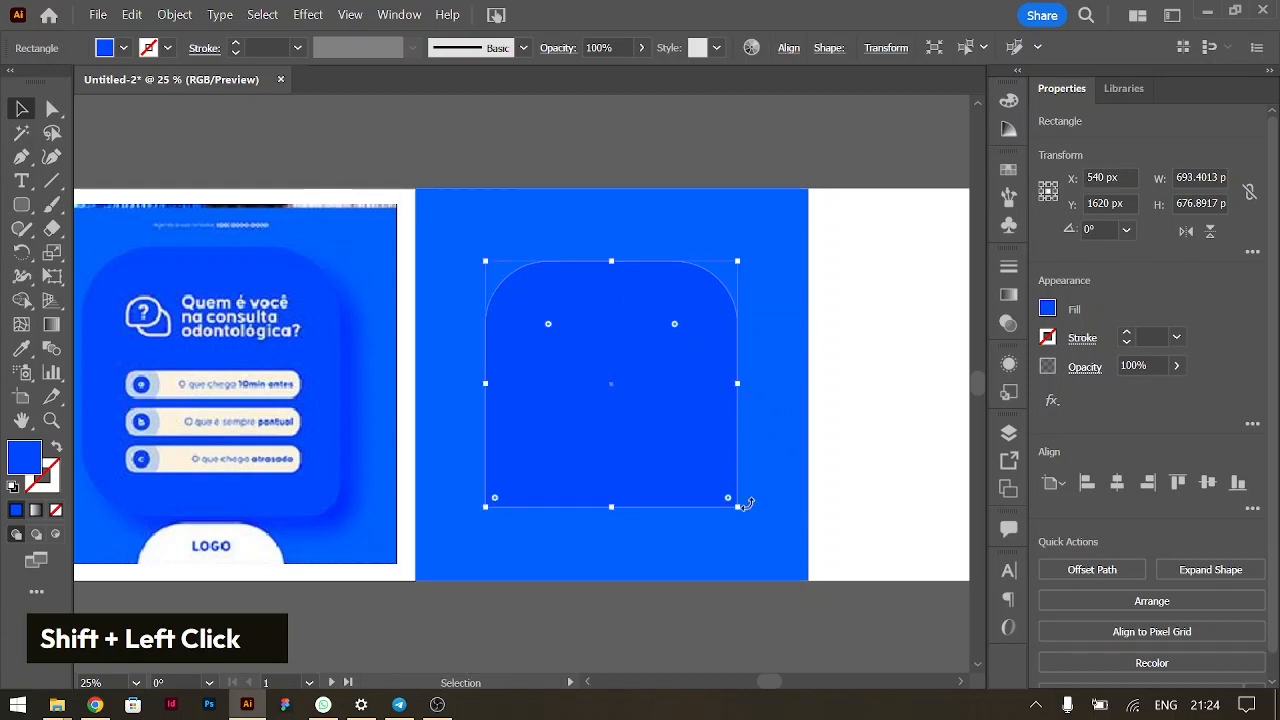
pyautogui.keyDown('shift'); pyautogui.click(496, 501); pyautogui.keyUp('shift')
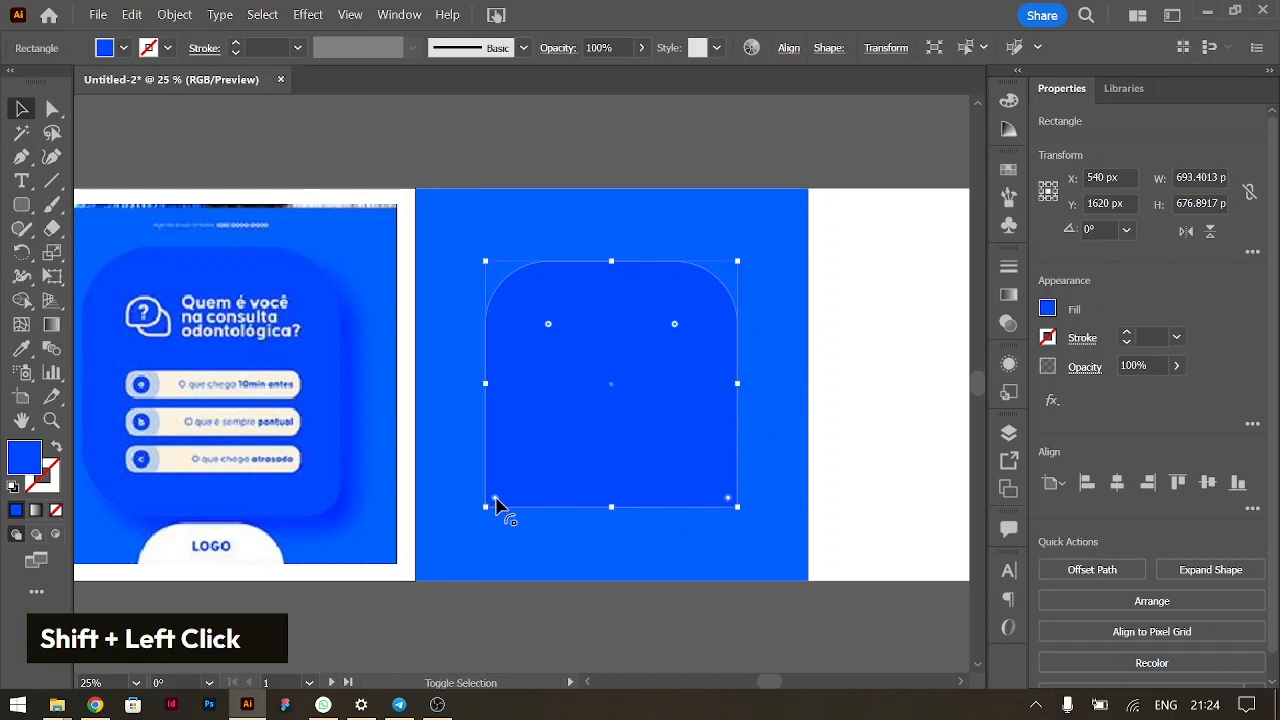
pyautogui.moveTo(496, 501); pyautogui.dragTo(497, 474)
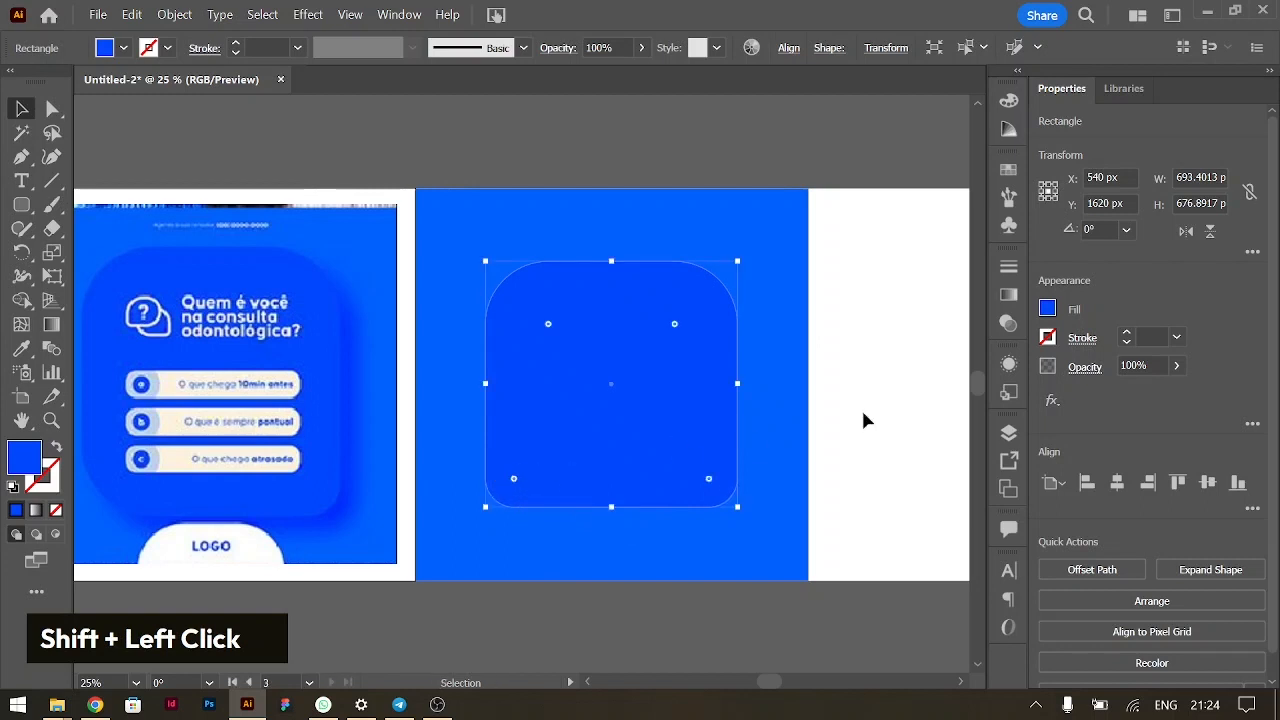
pyautogui.click(861, 407)
# Step: Duplicate the panel about 28 px to the right and down, and fill the copy with black
pyautogui.click(686, 386)
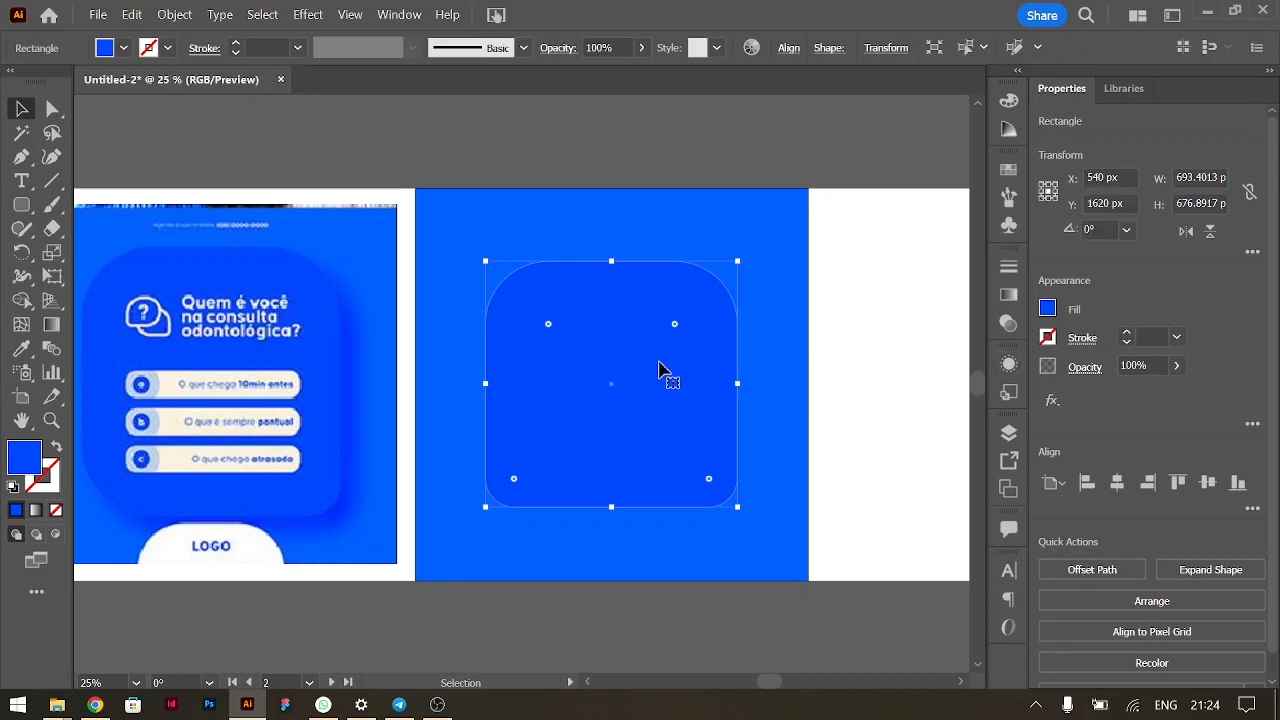
pyautogui.moveTo(659, 369); pyautogui.dragTo(670, 381)
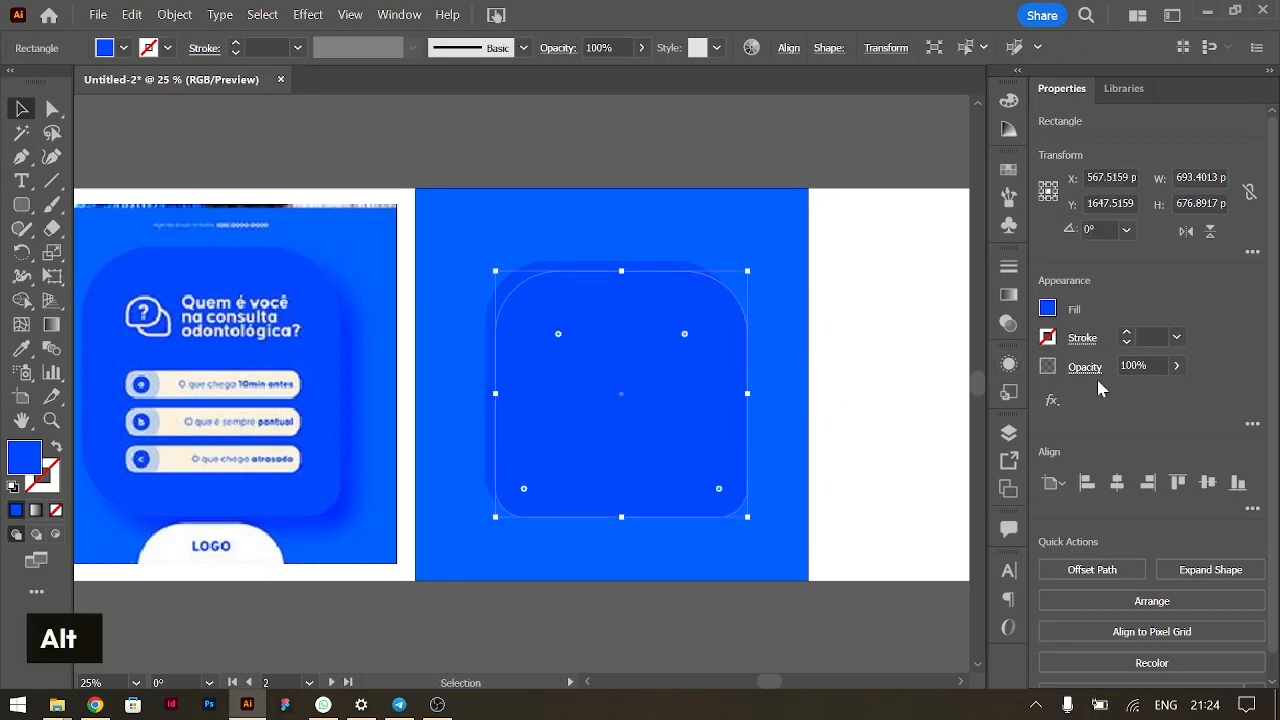
pyautogui.click(1047, 310)
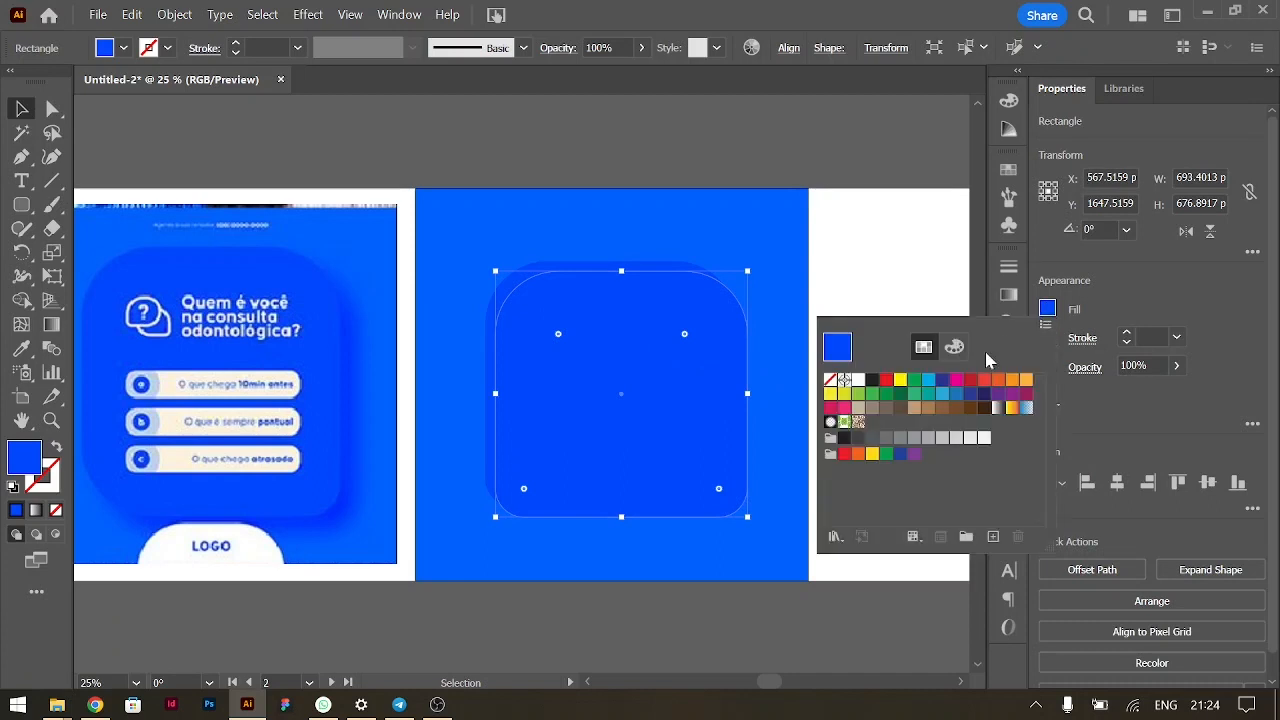
pyautogui.click(872, 380)
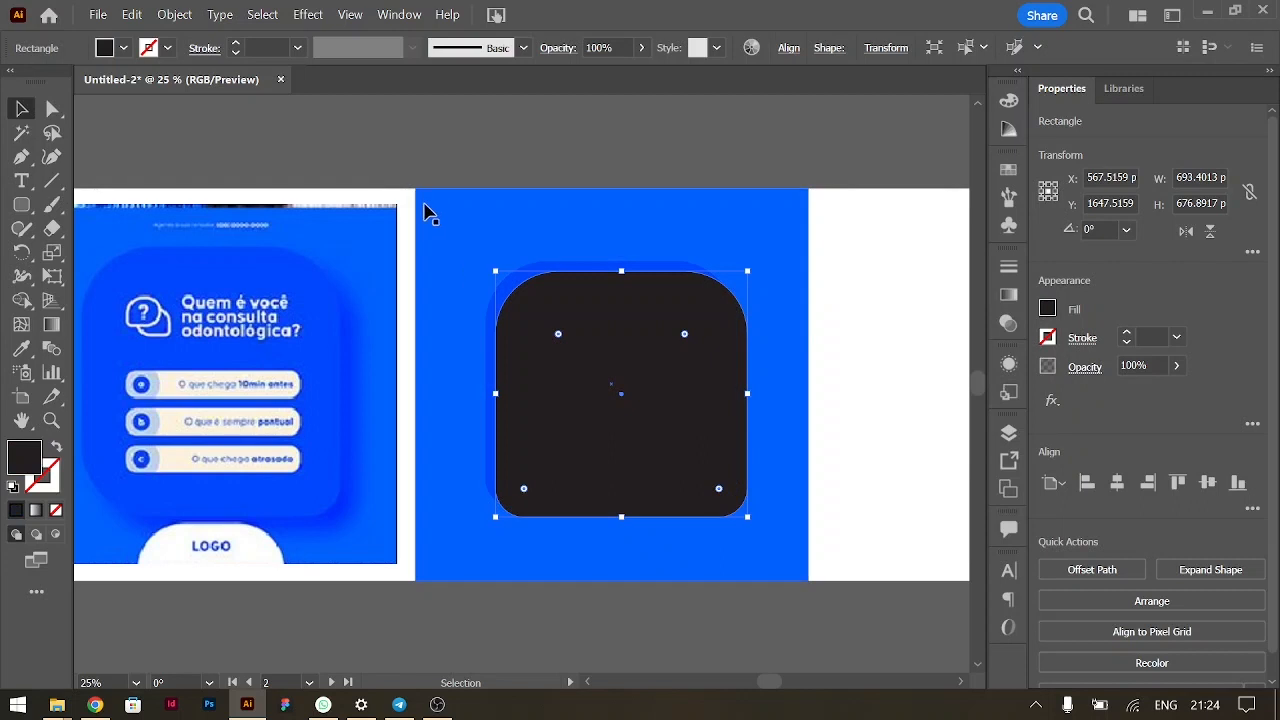
# Step: Send the black copy backward behind the blue panel and set its opacity to 10%
pyautogui.rightClick(648, 378)
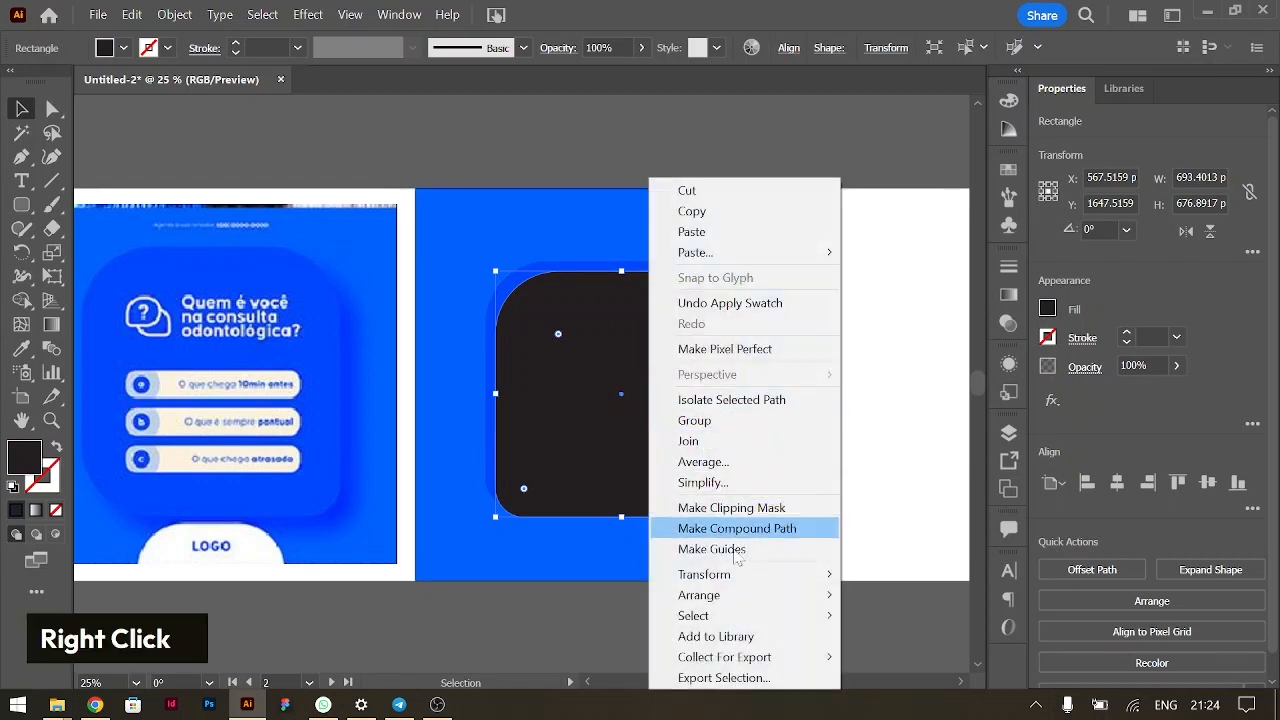
pyautogui.moveTo(810, 602)
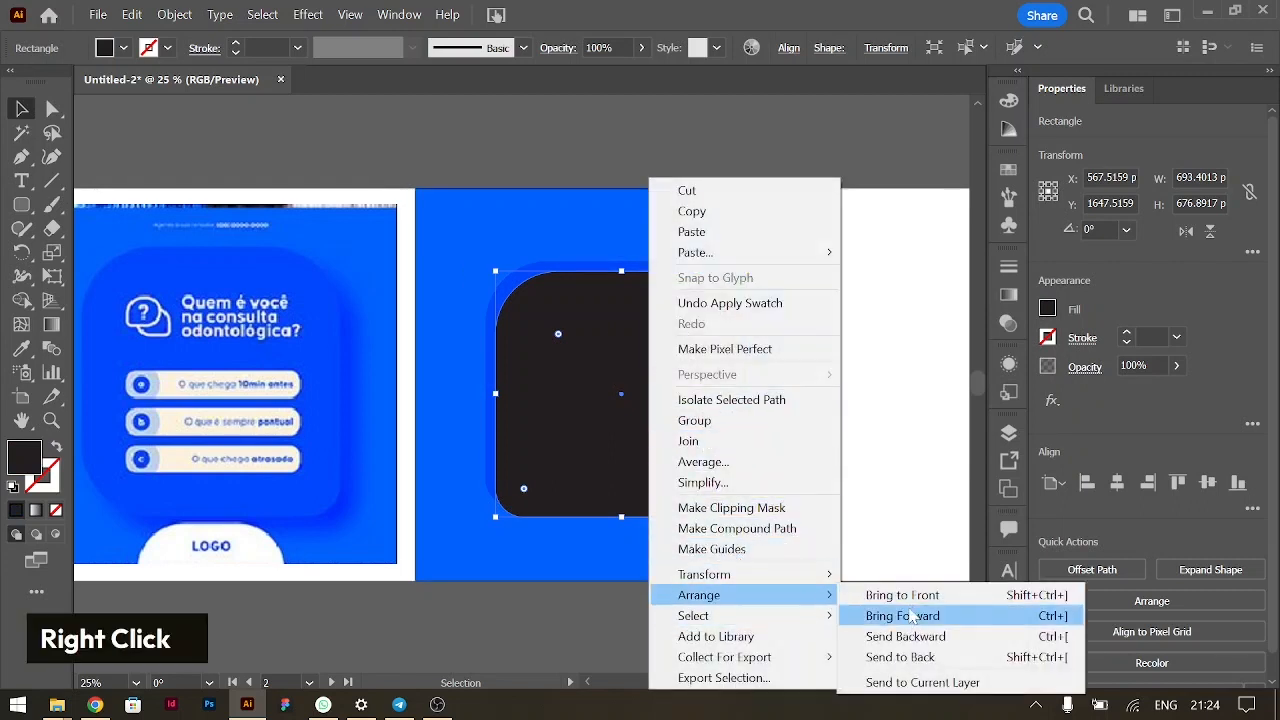
pyautogui.click(1057, 641)
pyautogui.moveTo(1158, 367); pyautogui.dragTo(1120, 366)
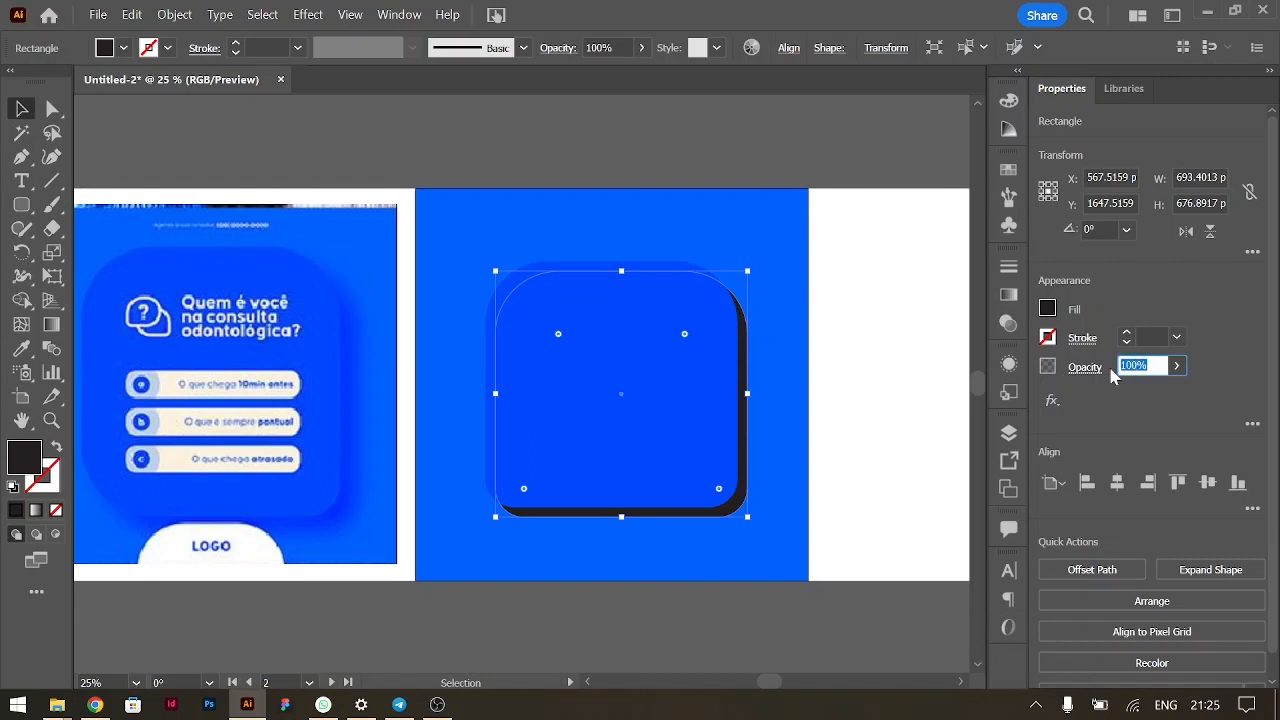
pyautogui.write('10')
pyautogui.press('Tab')
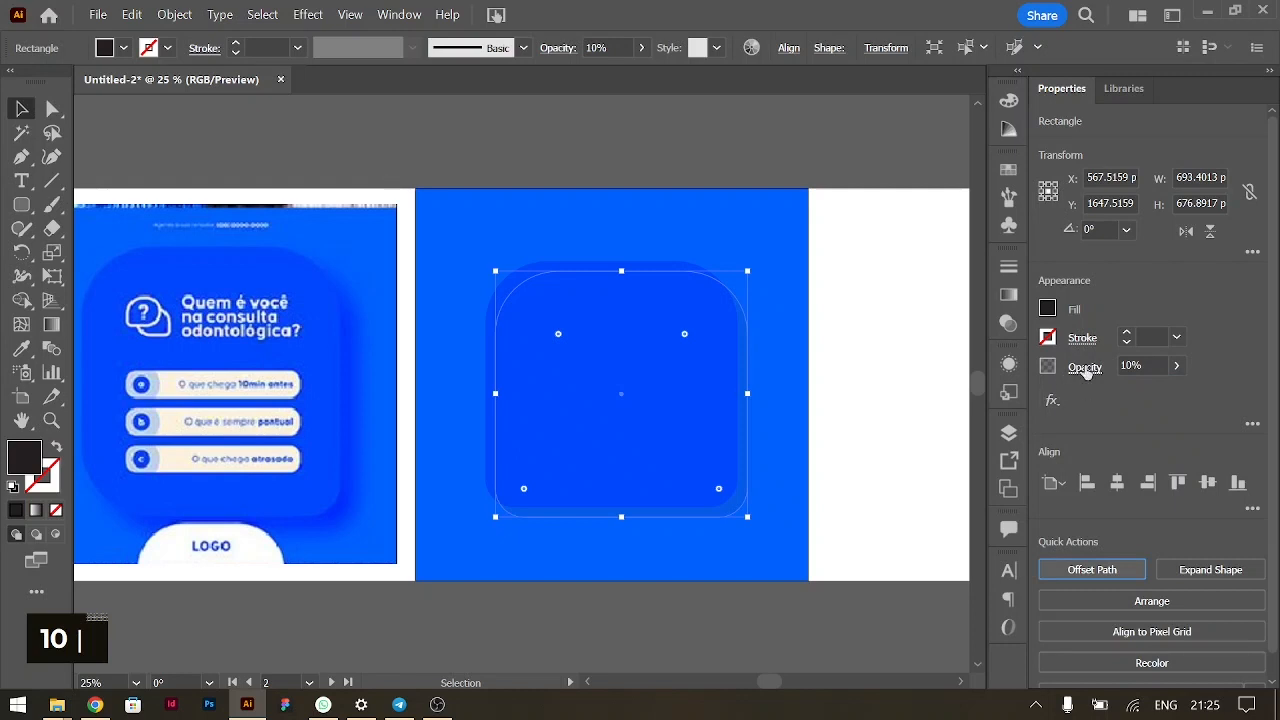
# Step: Apply a Gaussian Blur with a radius of 20 pixels to the black shadow shape
pyautogui.click(1052, 400)
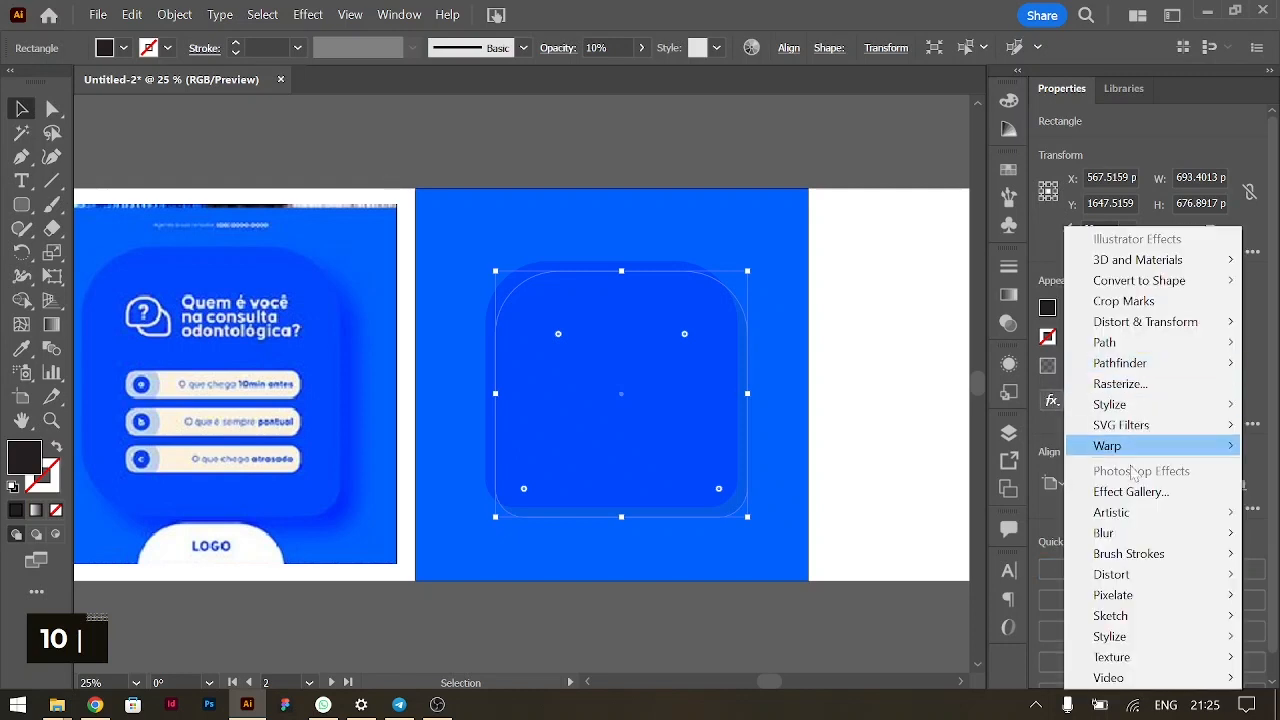
pyautogui.moveTo(1117, 537)
pyautogui.click(965, 532)
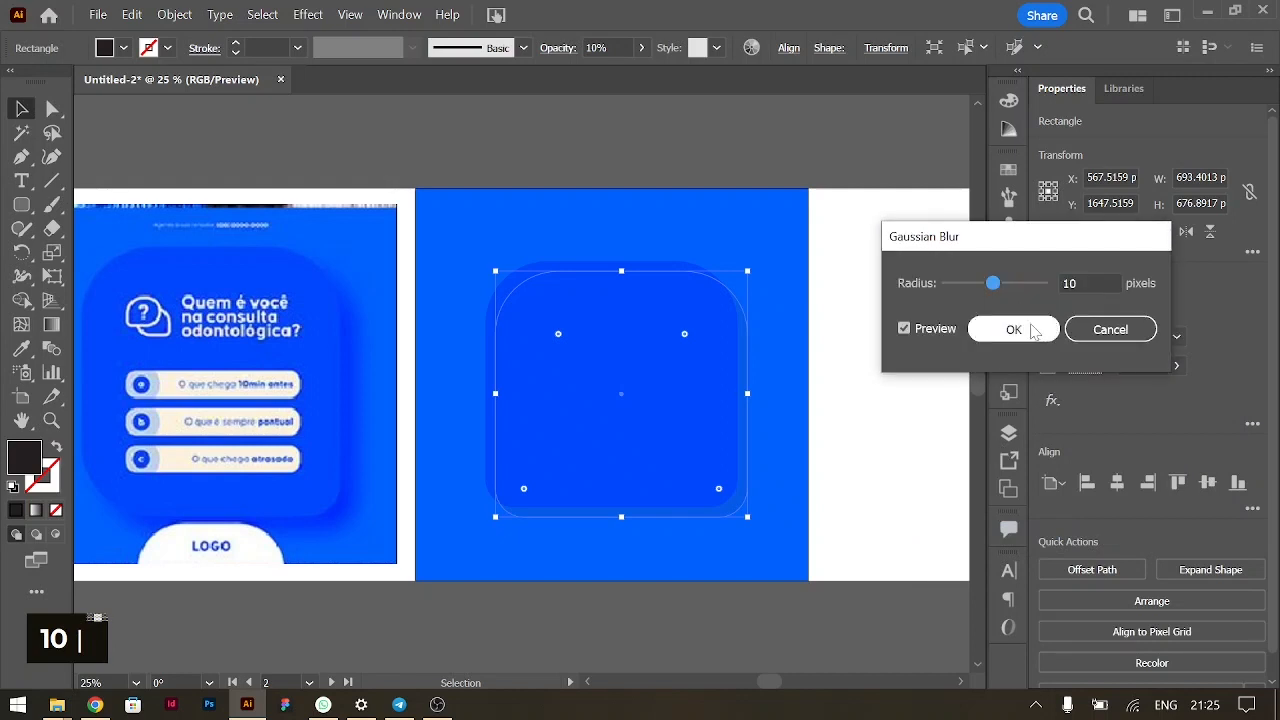
pyautogui.click(1085, 283)
pyautogui.doubleClick(1085, 283)
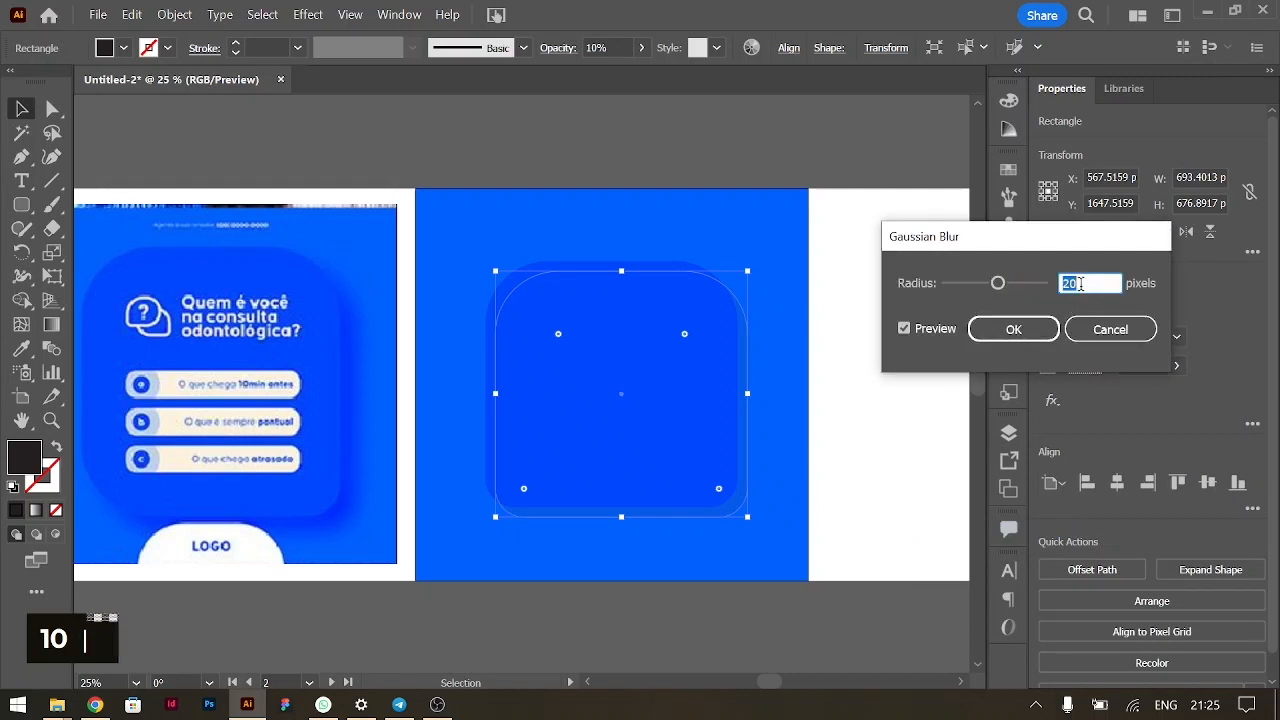
pyautogui.click(1013, 329)
# Step: Move the blurred shadow slightly farther down and right, to about X 580 px and Y 1660 px
pyautogui.click(897, 394)
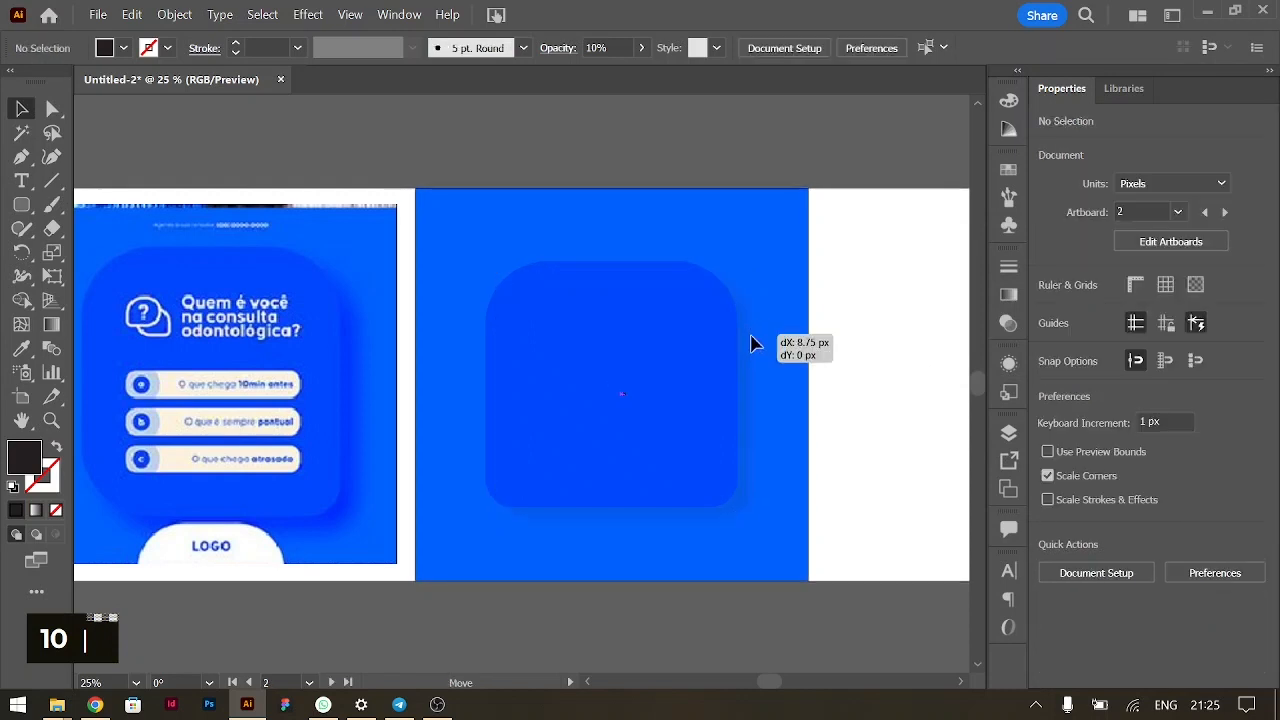
pyautogui.click(752, 342)
pyautogui.click(905, 335)
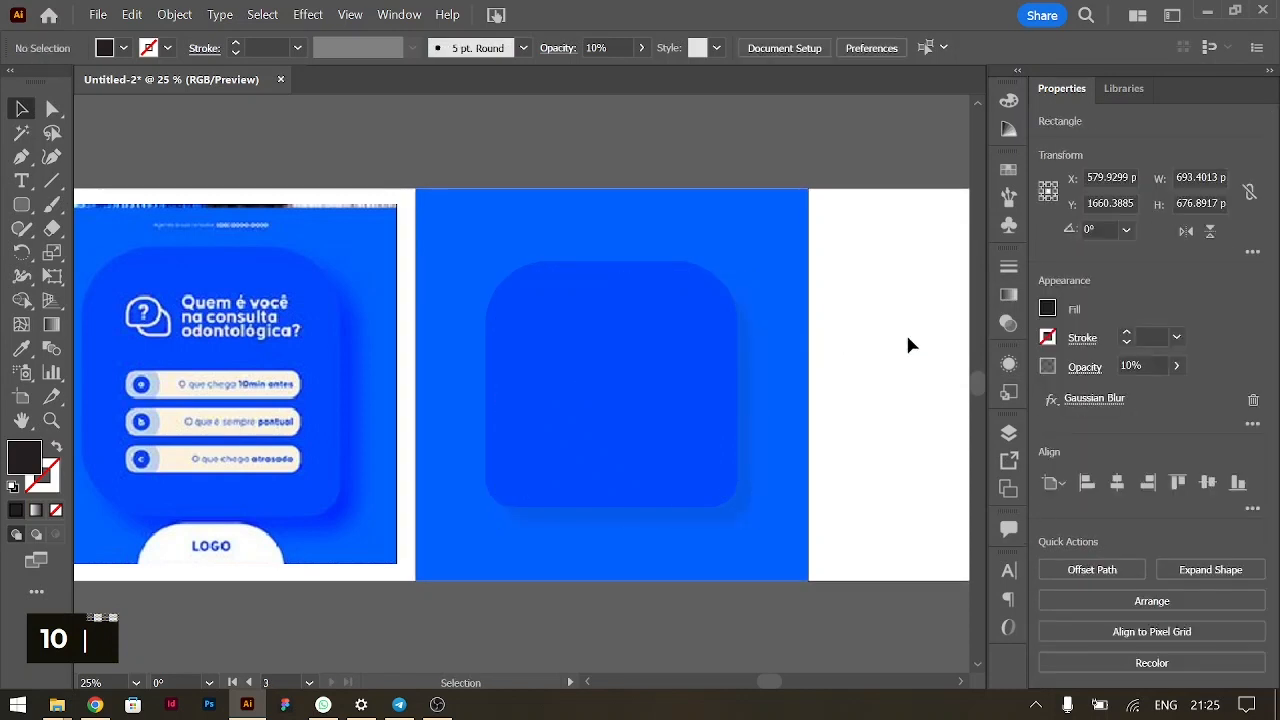
# Step: Set the shadow's Gaussian Blur radius to 30 pixels
pyautogui.click(754, 381)
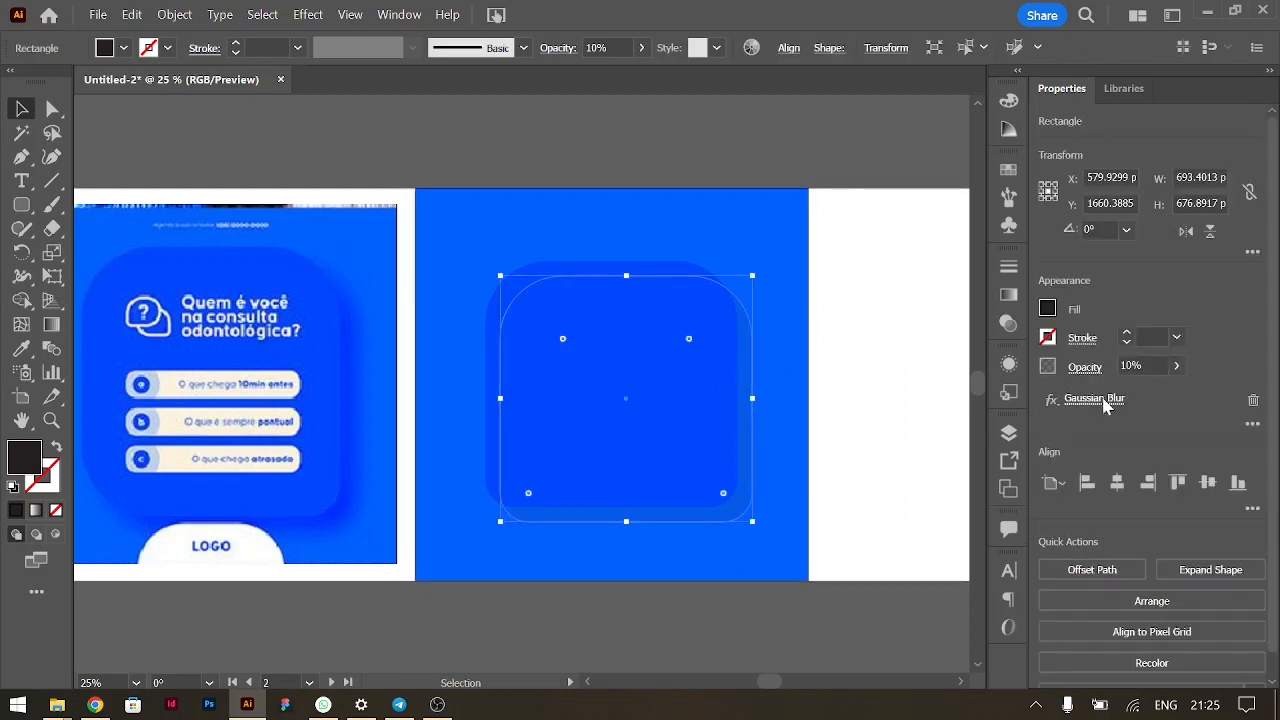
pyautogui.click(1104, 400)
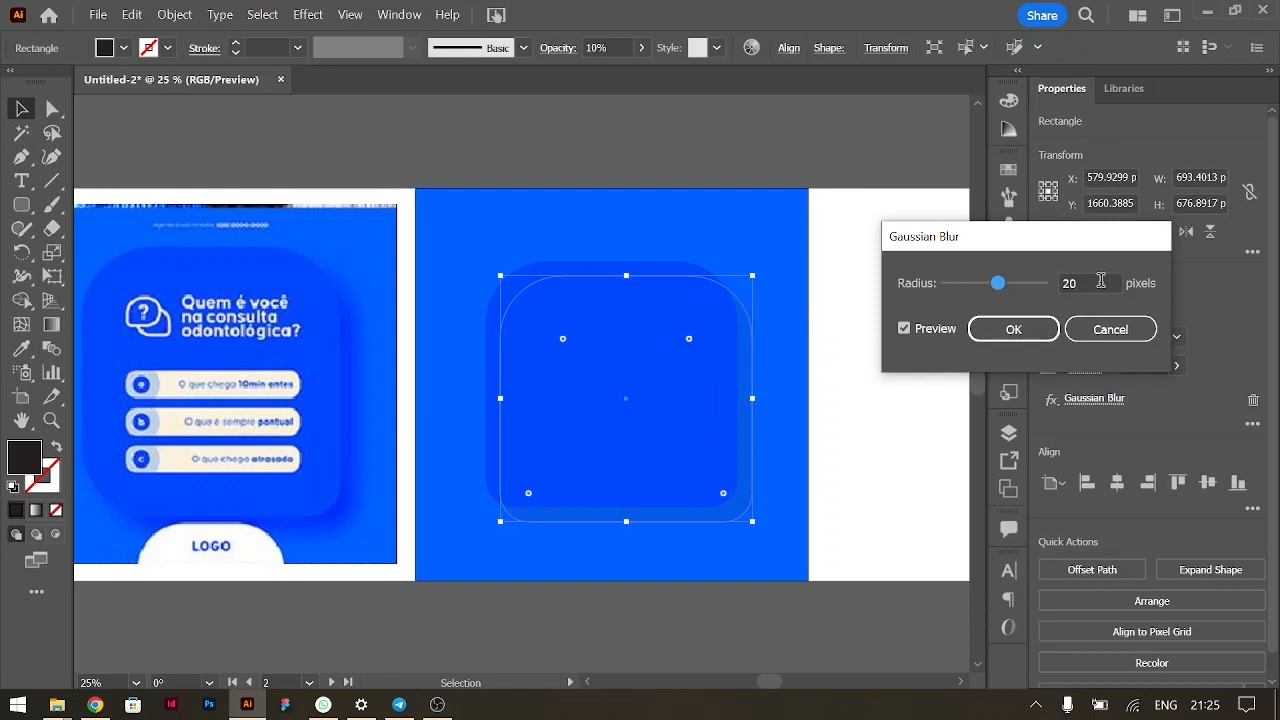
pyautogui.click(1101, 282)
pyautogui.hotkey('shift', 'Up')
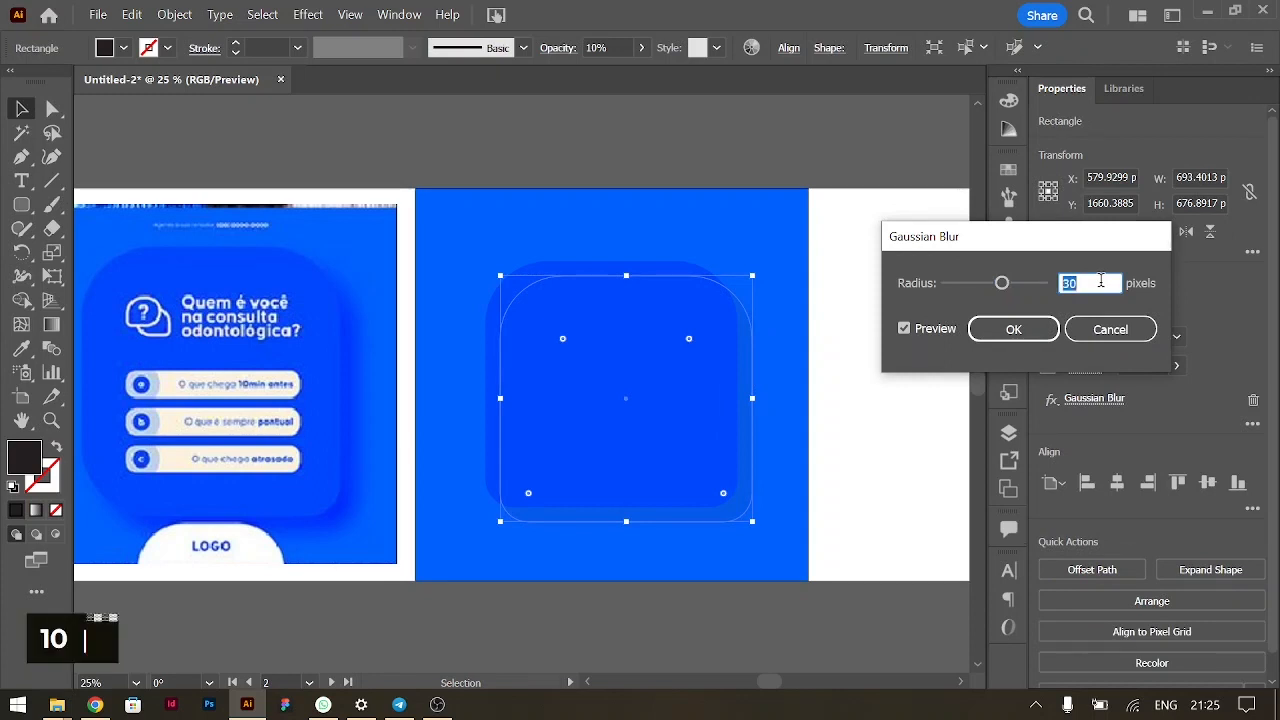
pyautogui.press('Return')
pyautogui.click(874, 366)
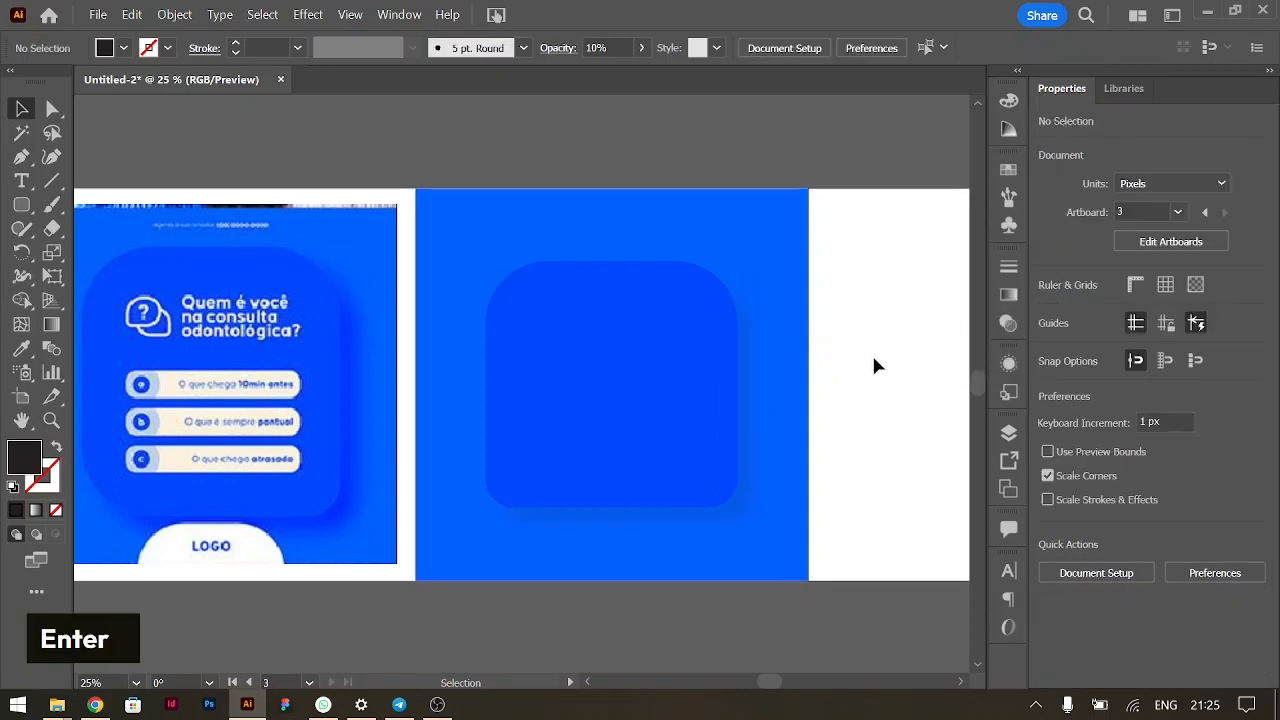
# Step: Set the shadow shape's opacity to 20%
pyautogui.click(758, 410)
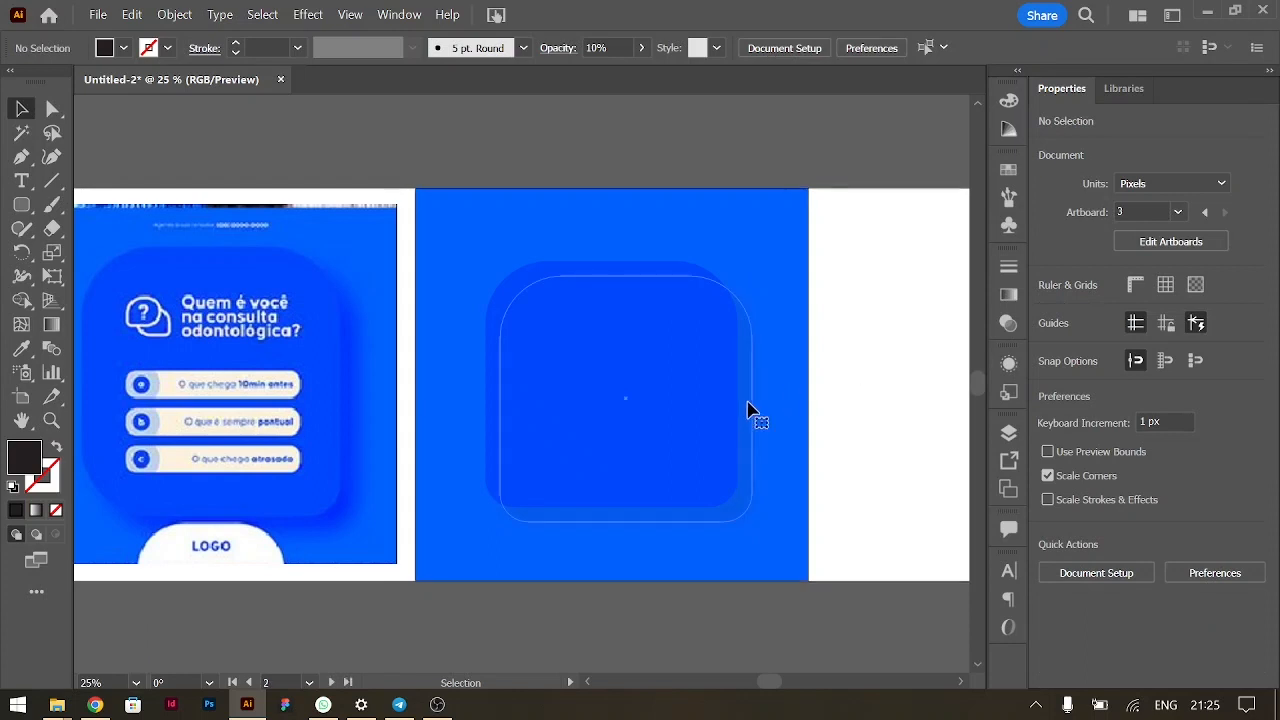
pyautogui.click(1145, 366)
pyautogui.hotkey('shift', 'Up')
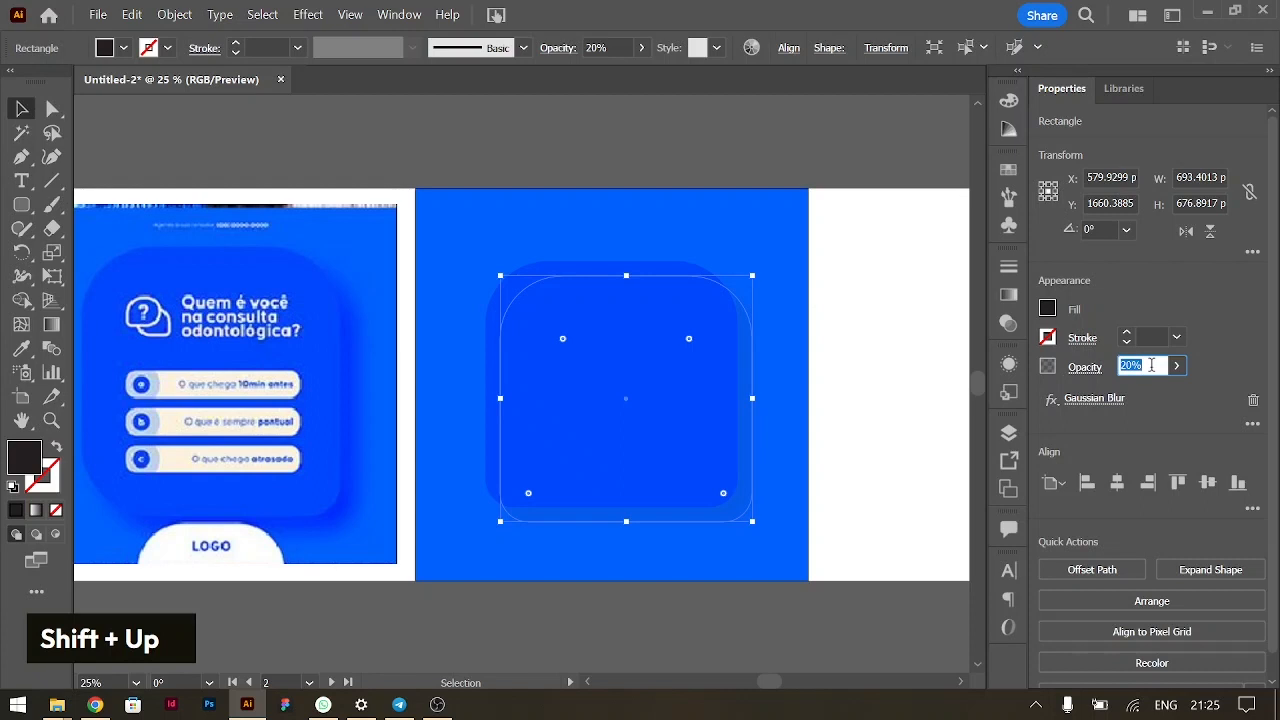
pyautogui.click(870, 438)
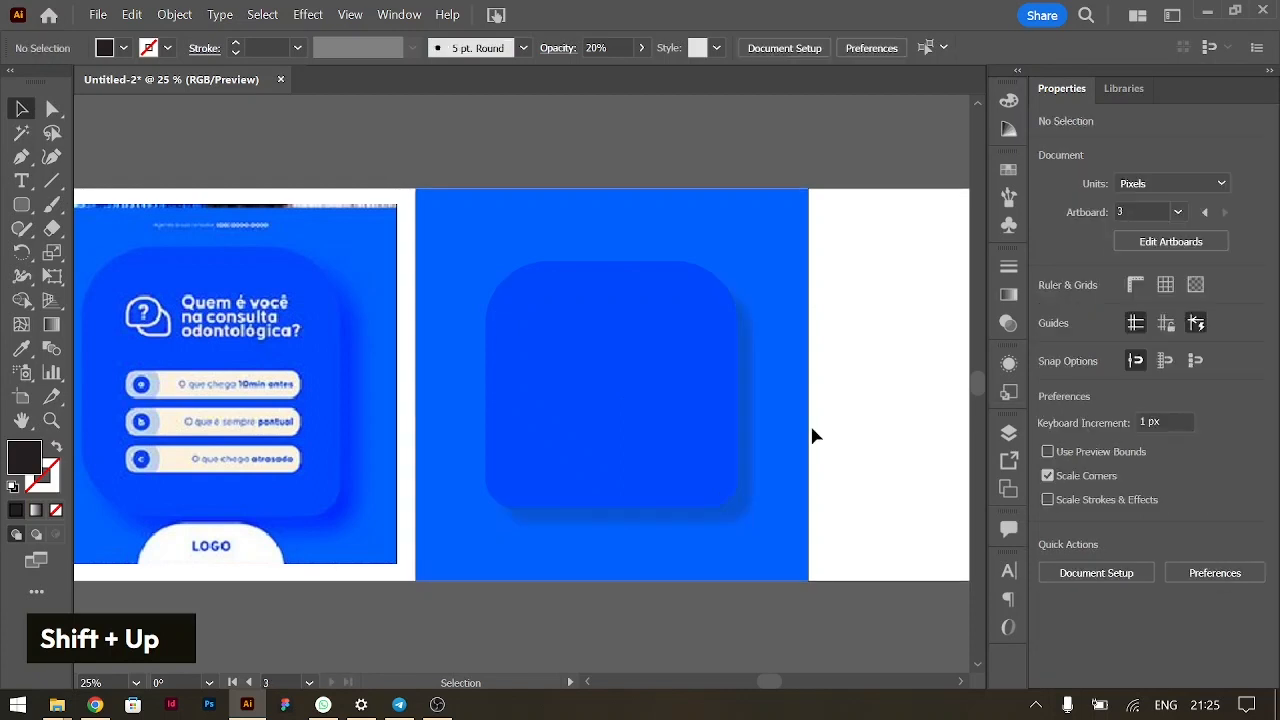
# Step: Set the shadow shape's opacity to 12%
pyautogui.click(757, 405)
pyautogui.click(1147, 364)
pyautogui.write('12')
pyautogui.press('Tab')
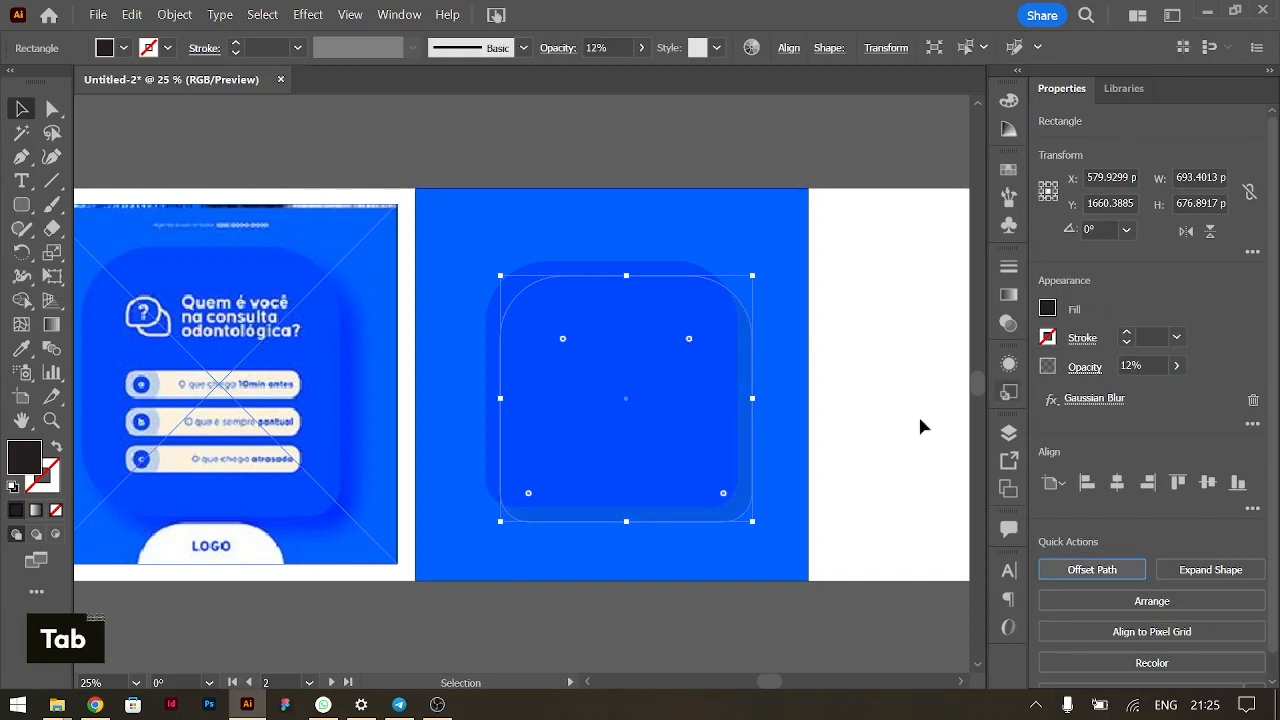
pyautogui.click(878, 433)
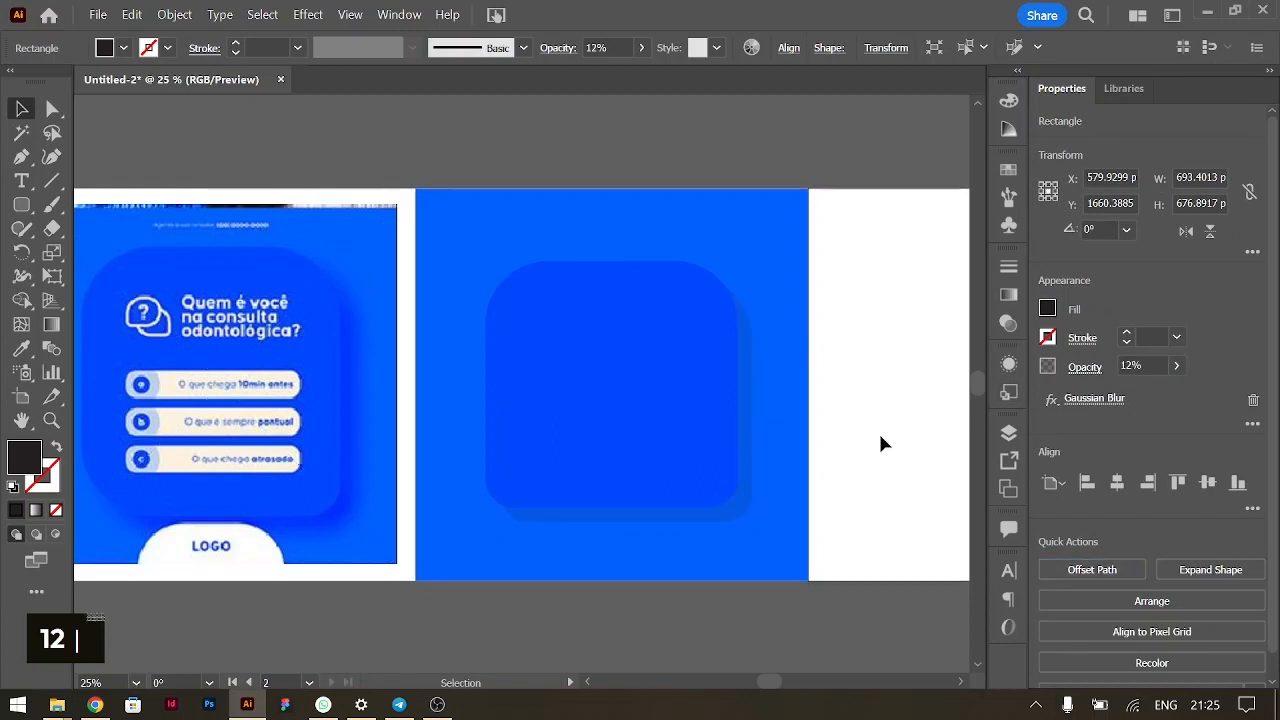
# Step: Set the shadow shape's Gaussian Blur radius to 40 pixels
pyautogui.click(757, 398)
pyautogui.click(1094, 400)
pyautogui.click(1081, 282)
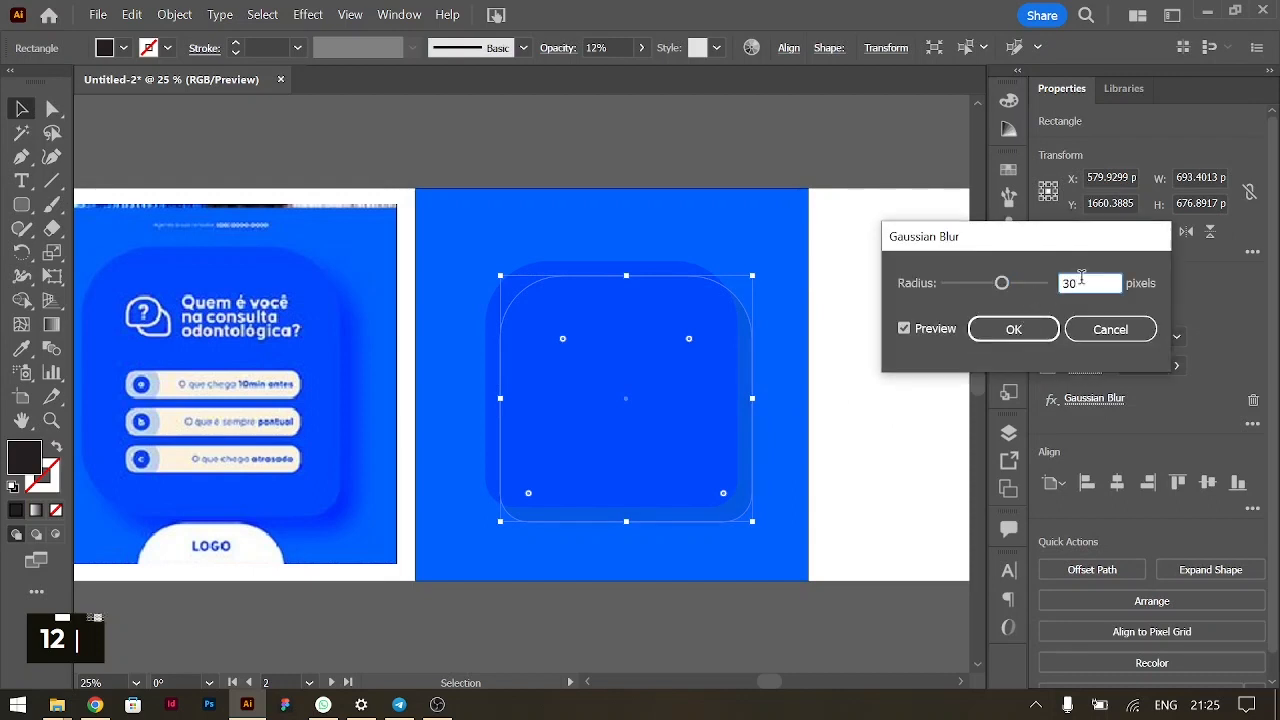
pyautogui.click(1036, 334)
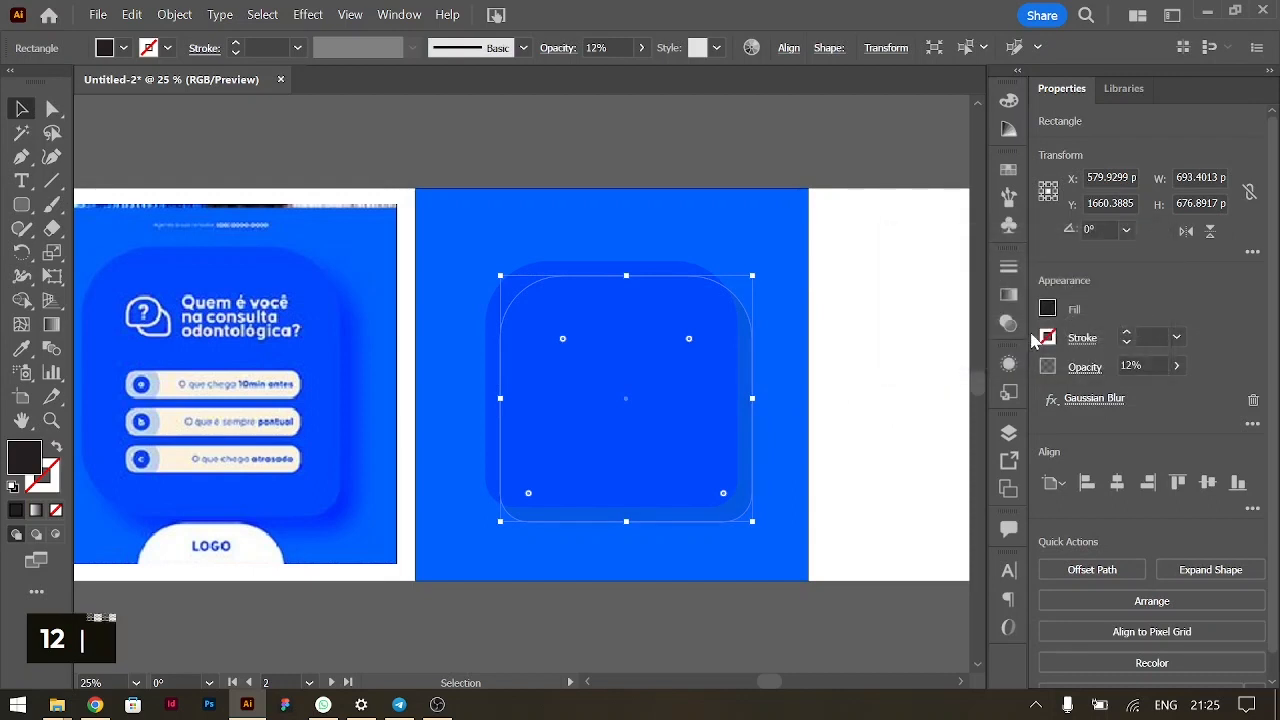
pyautogui.click(891, 479)
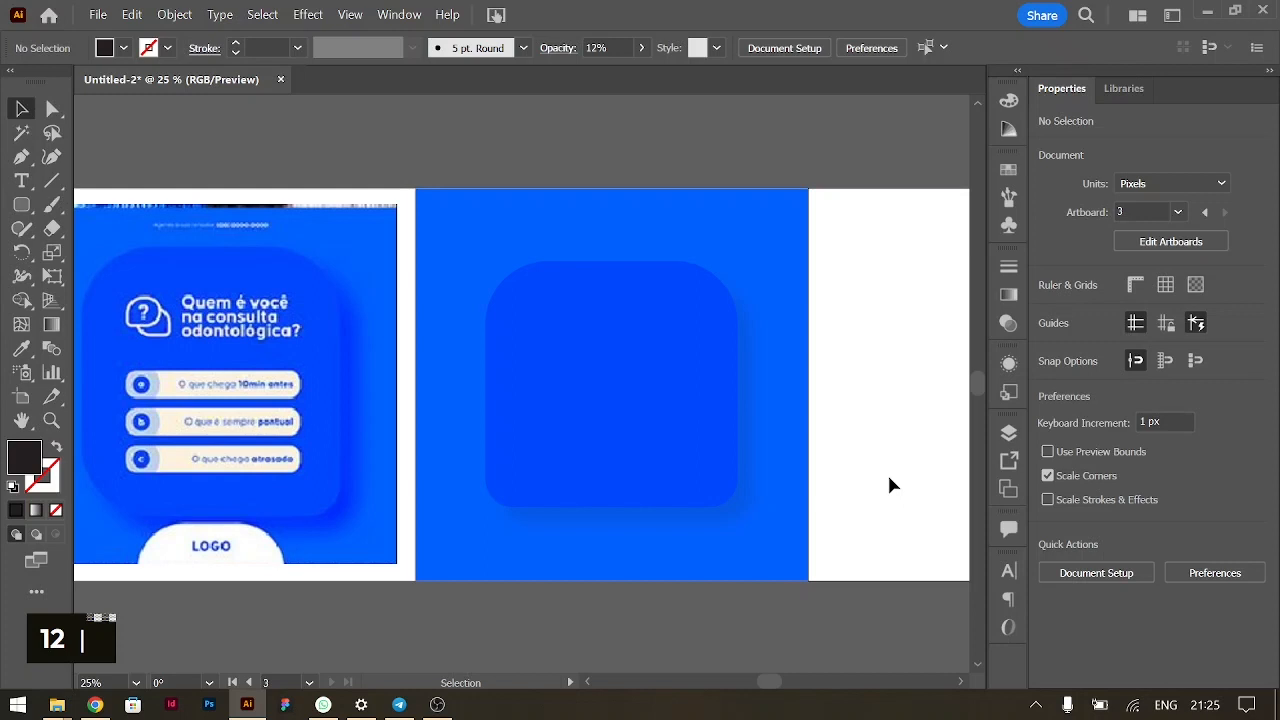
# Step: Increase the shadow shape's Gaussian Blur radius to 60 pixels
pyautogui.click(757, 508)
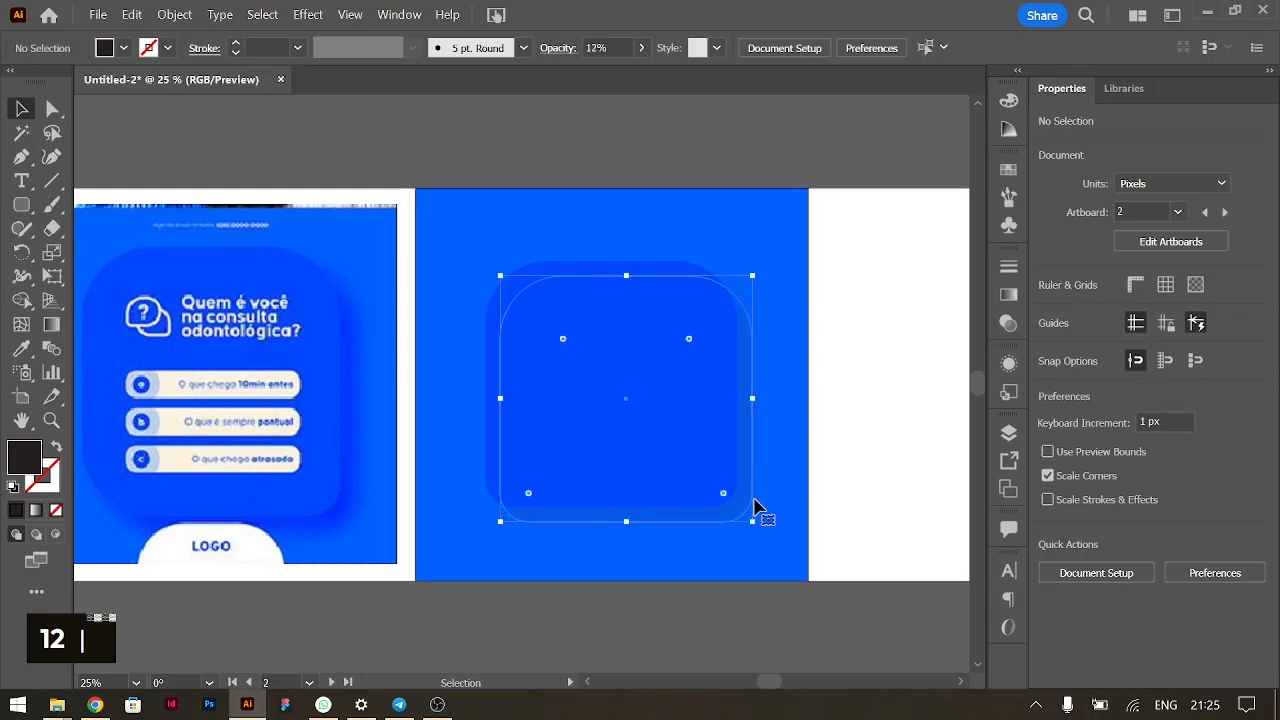
pyautogui.click(1075, 400)
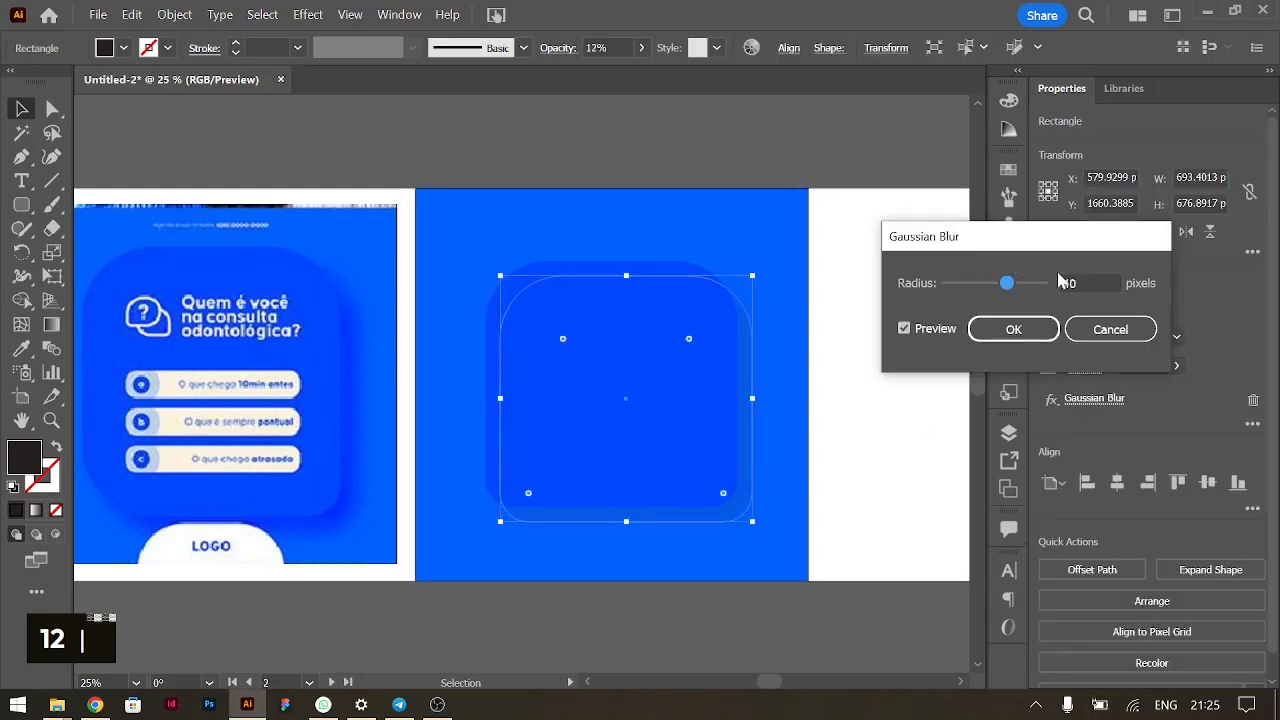
pyautogui.doubleClick(1091, 281)
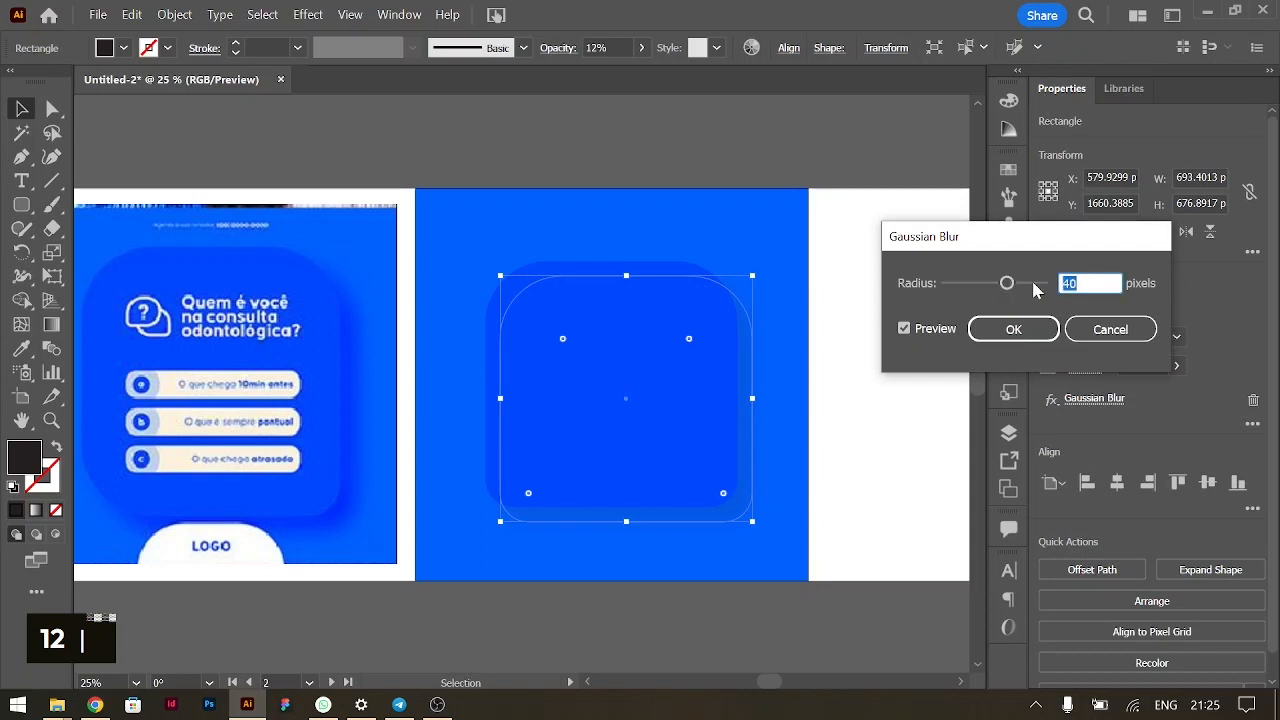
pyautogui.write('60')
pyautogui.click(1006, 334)
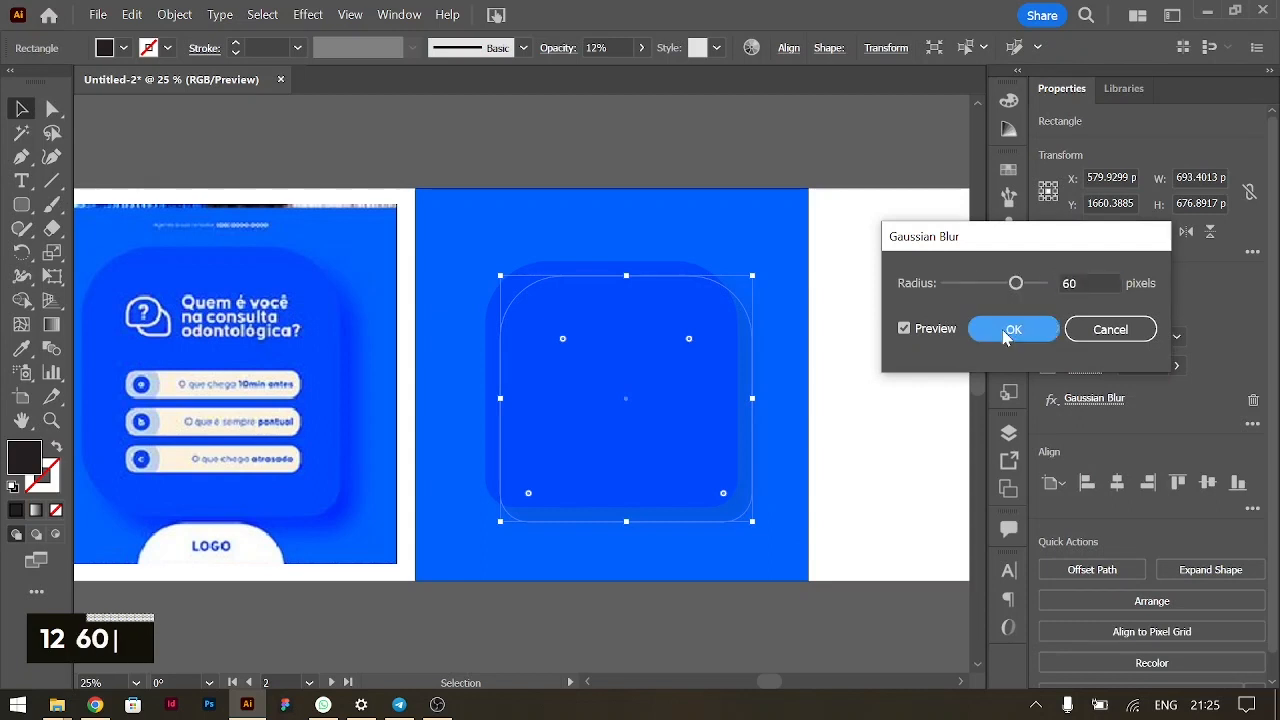
pyautogui.click(850, 428)
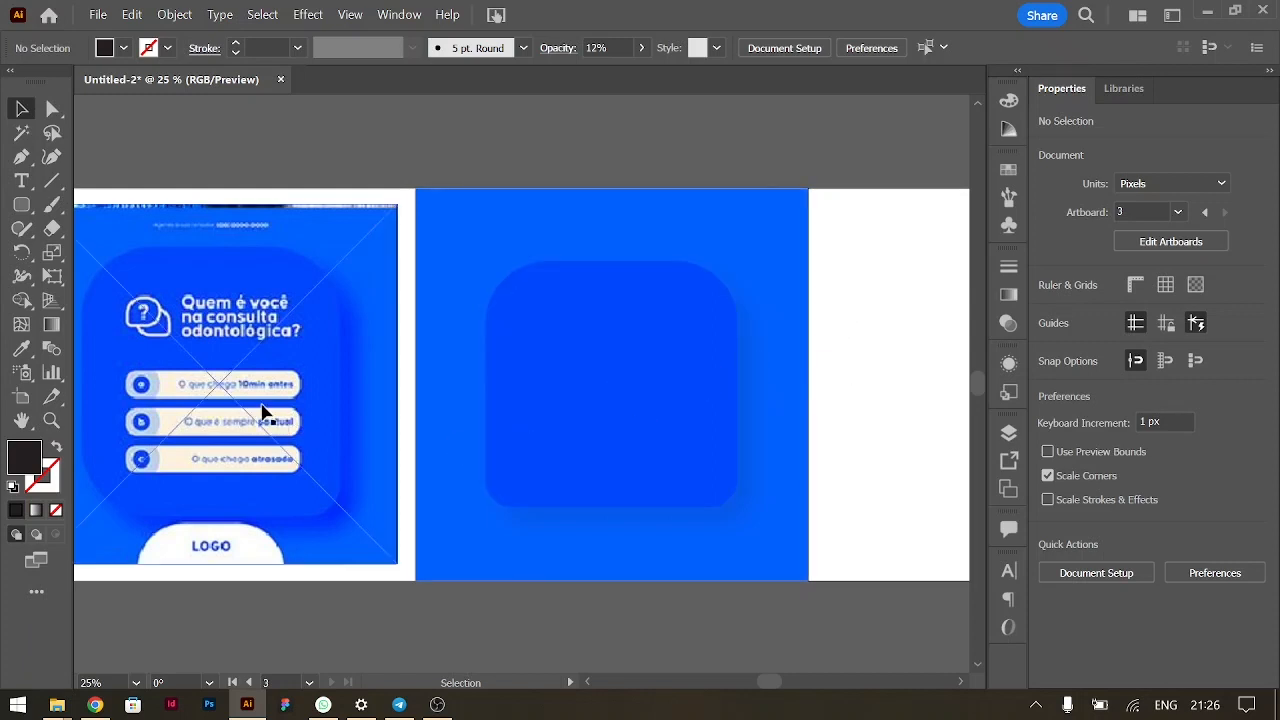
# Step: Draw a rounded rectangle about 470 by 110 px inside the blue panel and centre it horizontally at X 540 px
pyautogui.click(22, 204)
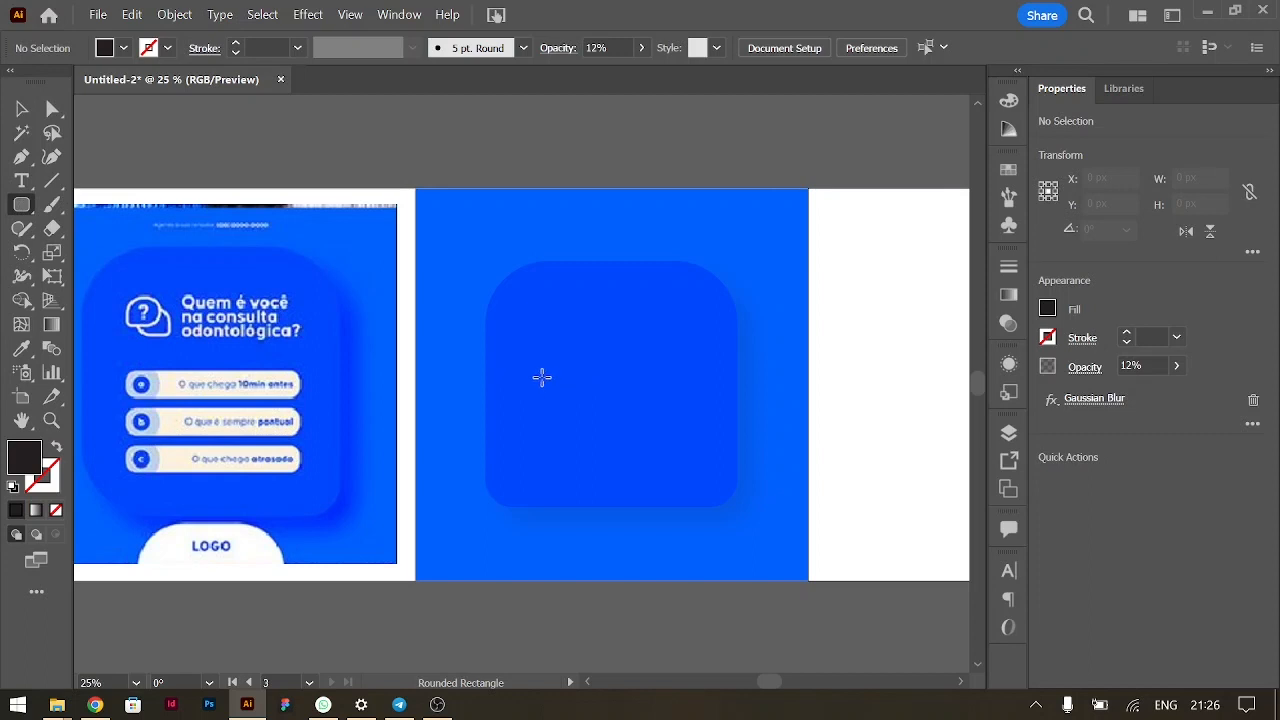
pyautogui.moveTo(537, 371); pyautogui.dragTo(708, 410)
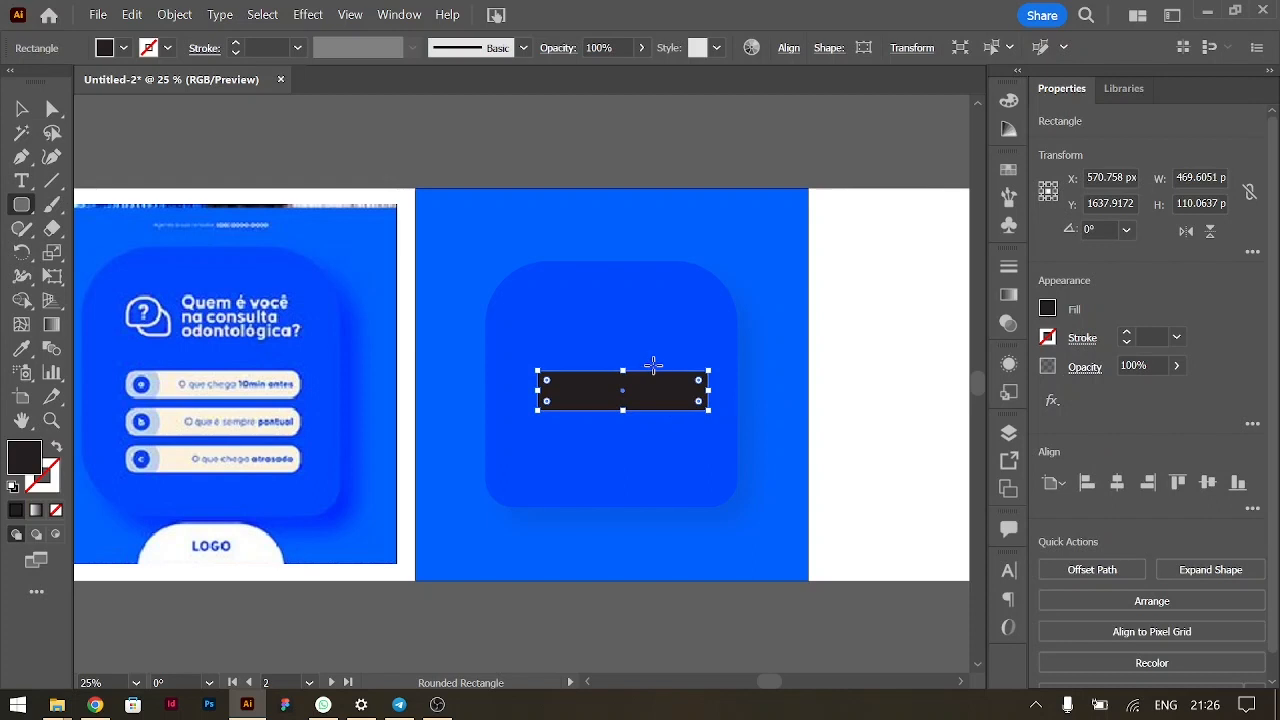
pyautogui.click(28, 107)
pyautogui.moveTo(666, 409); pyautogui.dragTo(652, 410)
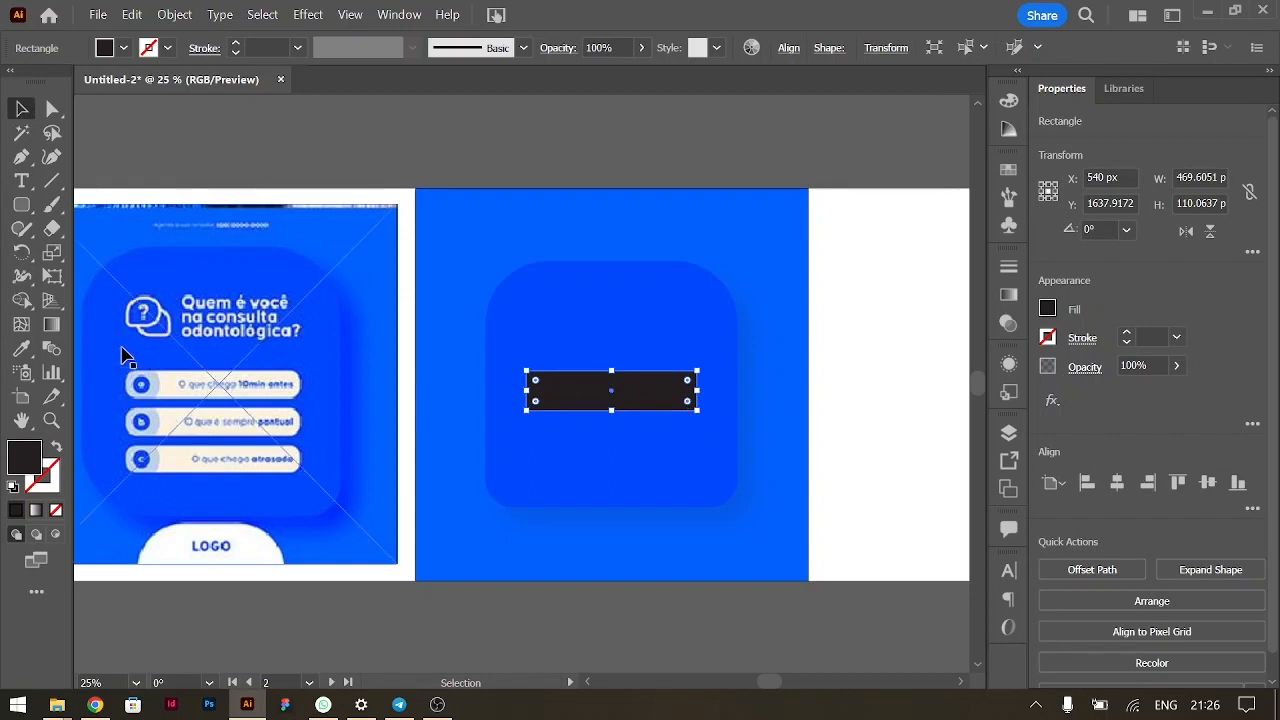
# Step: Fill the new bar with the cream colour sampled from the answer bars in the reference image
pyautogui.click(21, 348)
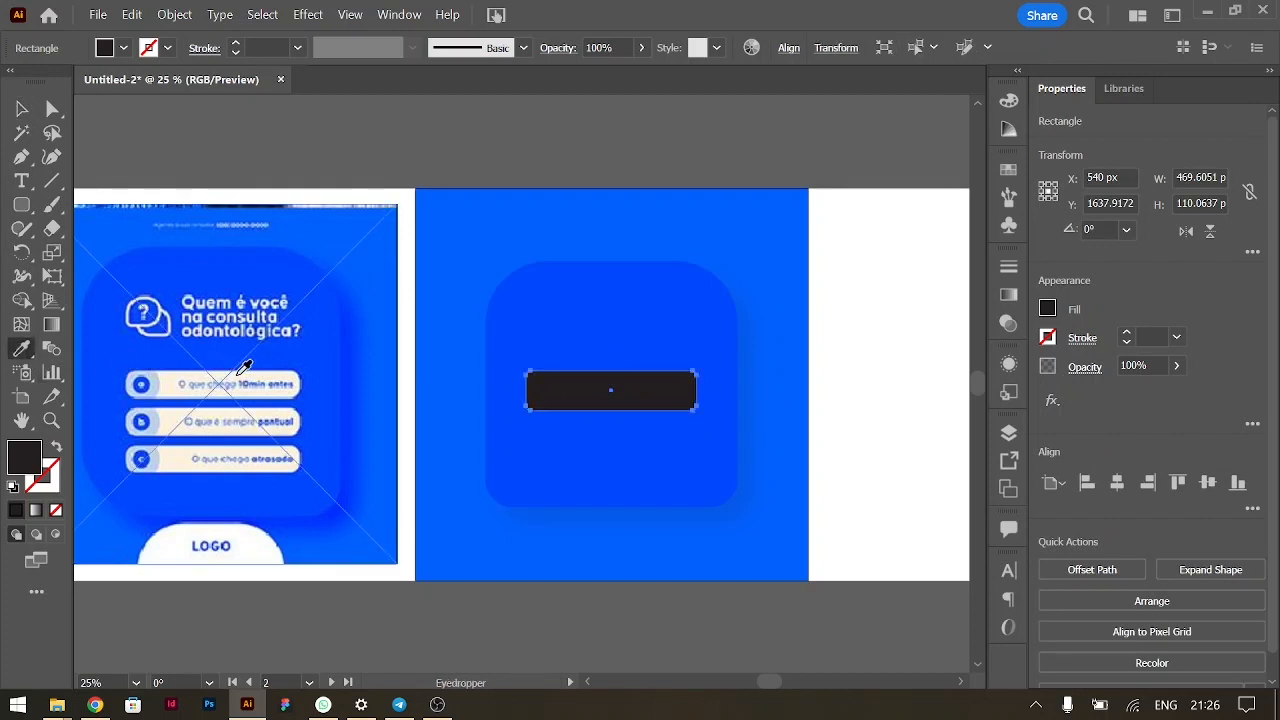
pyautogui.click(240, 372)
pyautogui.click(21, 108)
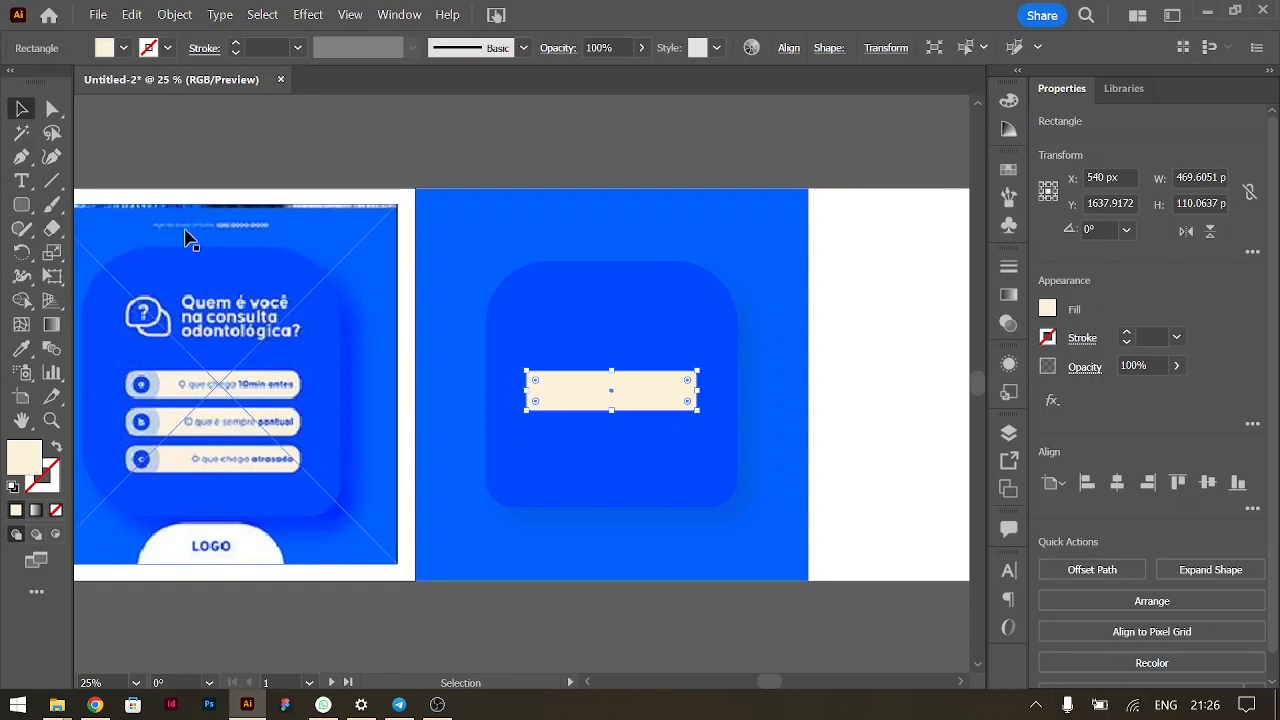
# Step: Duplicate the cream bar, narrow the copy to about 110 px at the bar's left end and fully round its right corners
pyautogui.moveTo(674, 400); pyautogui.dragTo(551, 406)
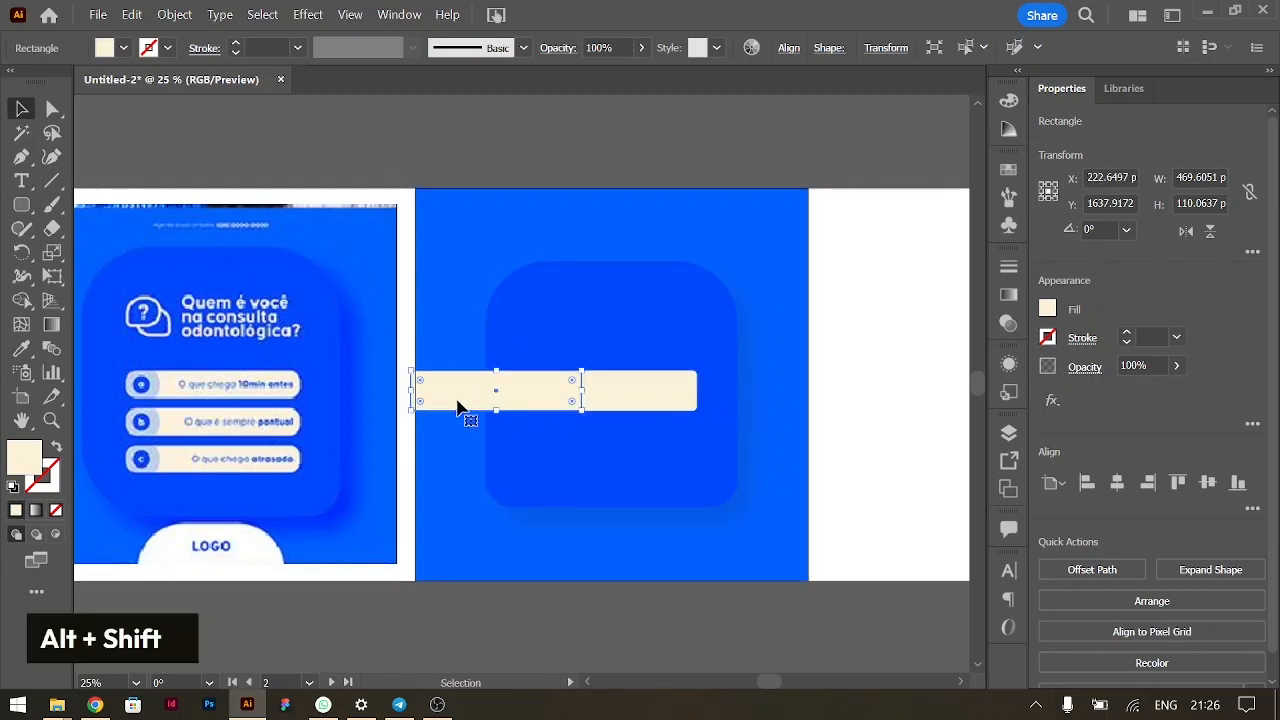
pyautogui.moveTo(411, 391); pyautogui.dragTo(565, 393)
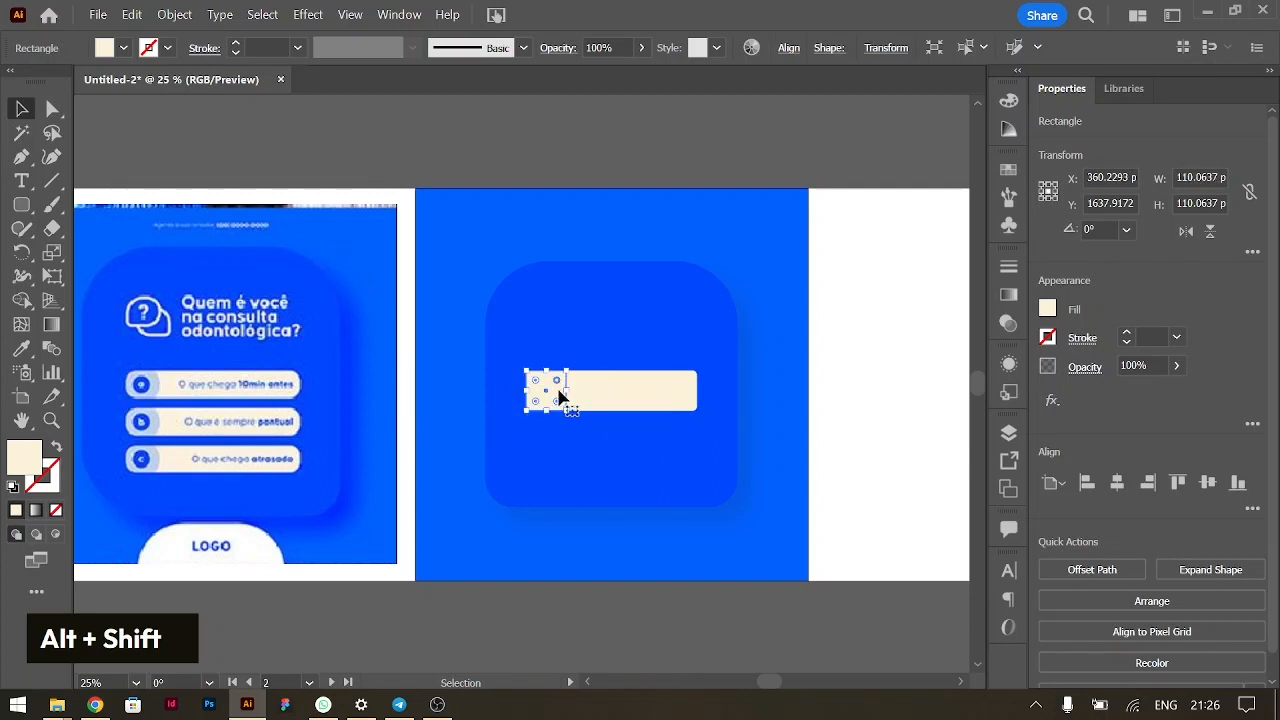
pyautogui.moveTo(558, 403); pyautogui.dragTo(543, 394)
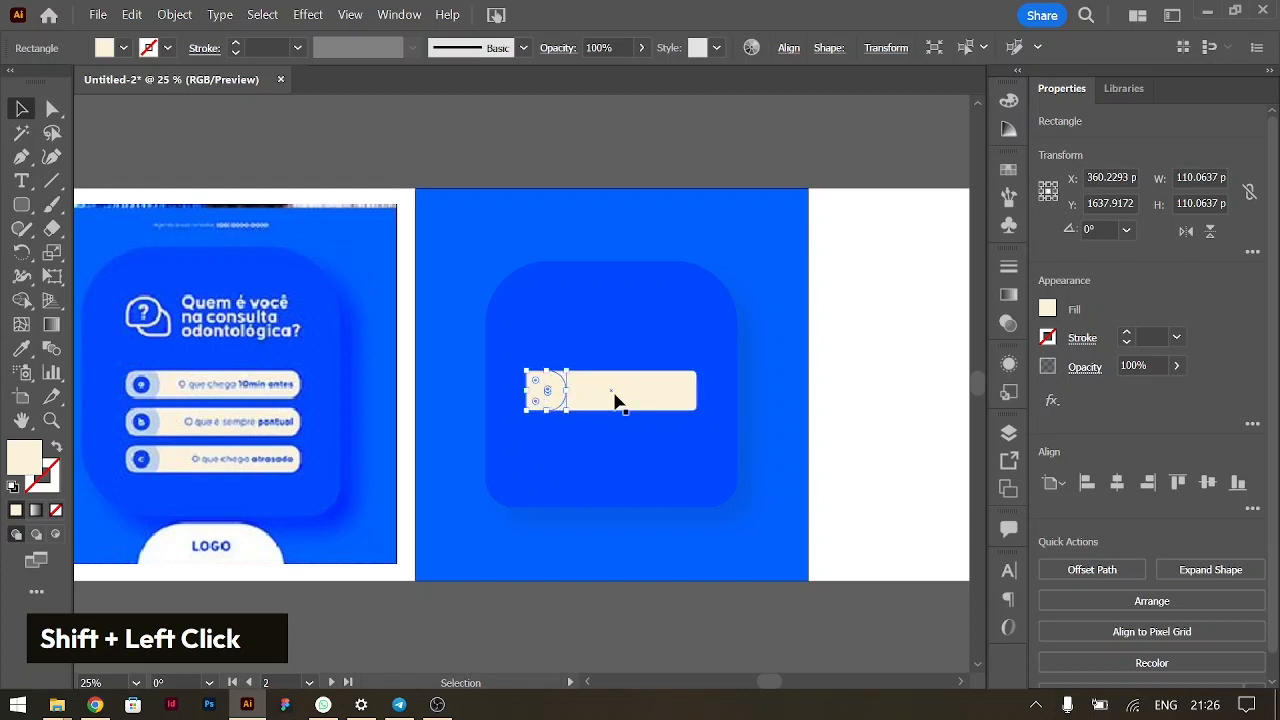
# Step: Fill the small end piece with the pale lavender sampled from the reference image's first answer bar
pyautogui.click(22, 350)
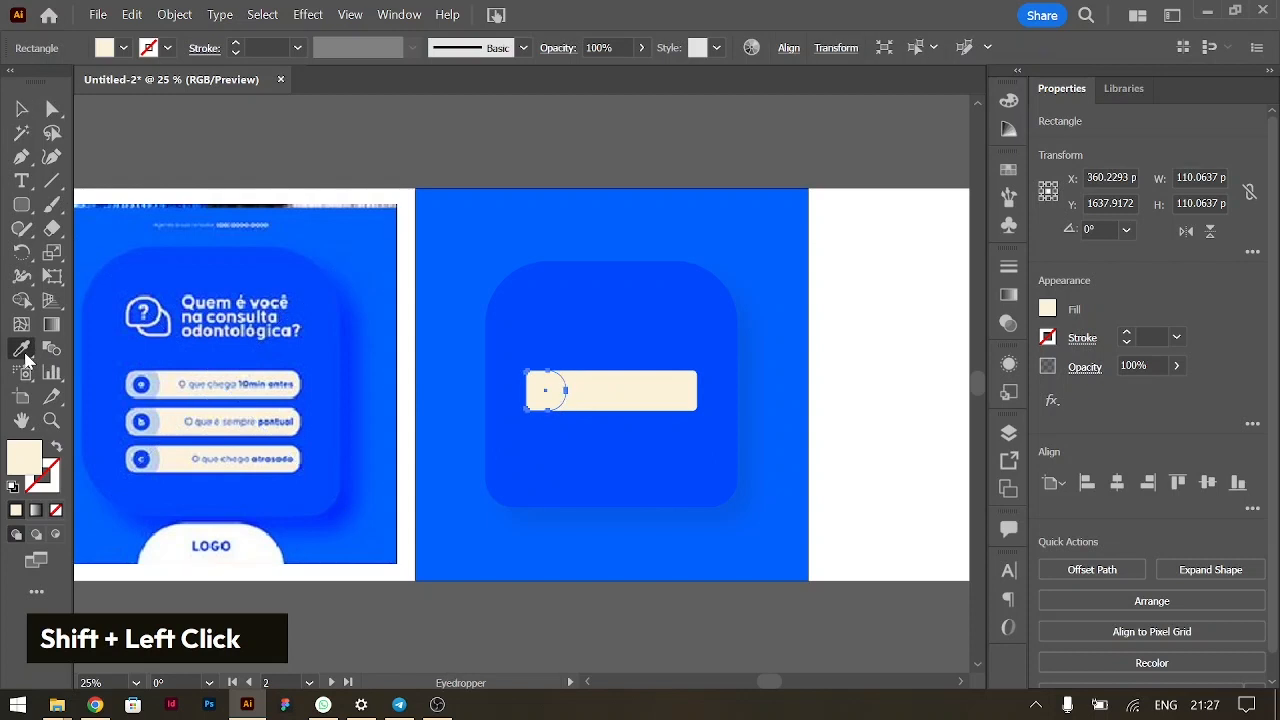
pyautogui.click(159, 384)
pyautogui.click(21, 108)
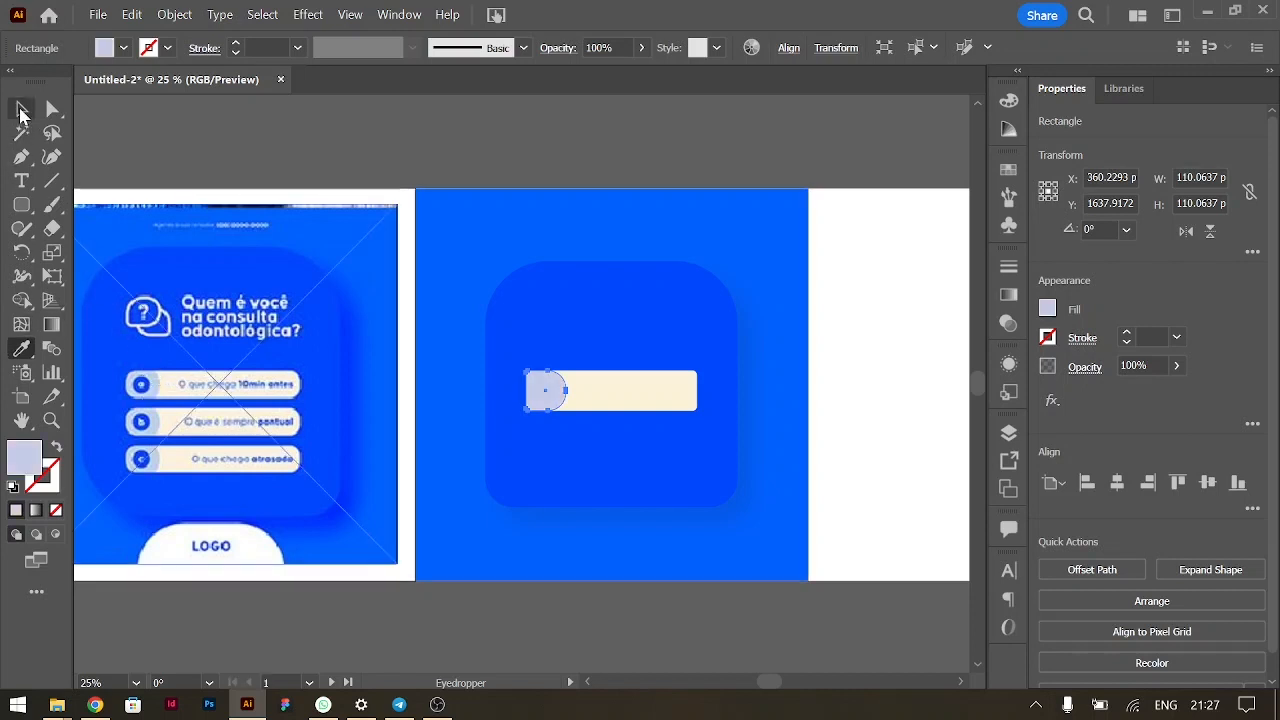
pyautogui.click(518, 180)
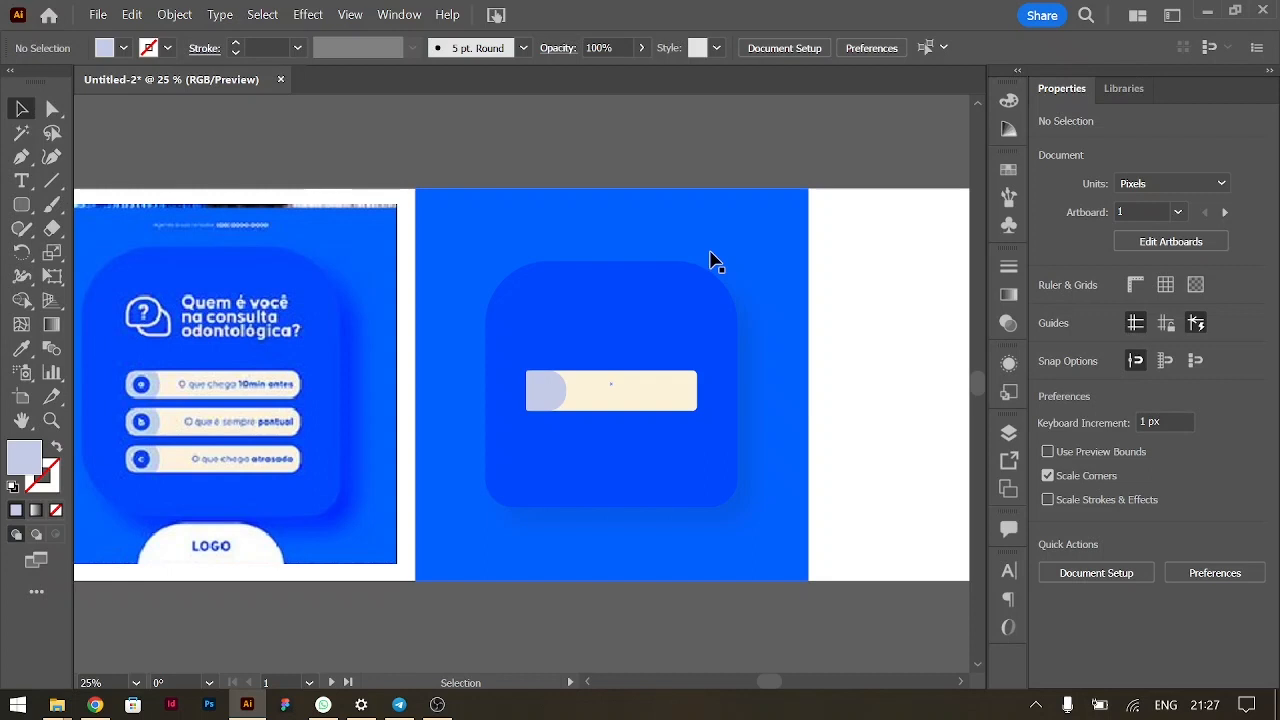
# Step: Reduce the height of the cream bar and its lavender end piece together to about 77.5 px
pyautogui.click(600, 396)
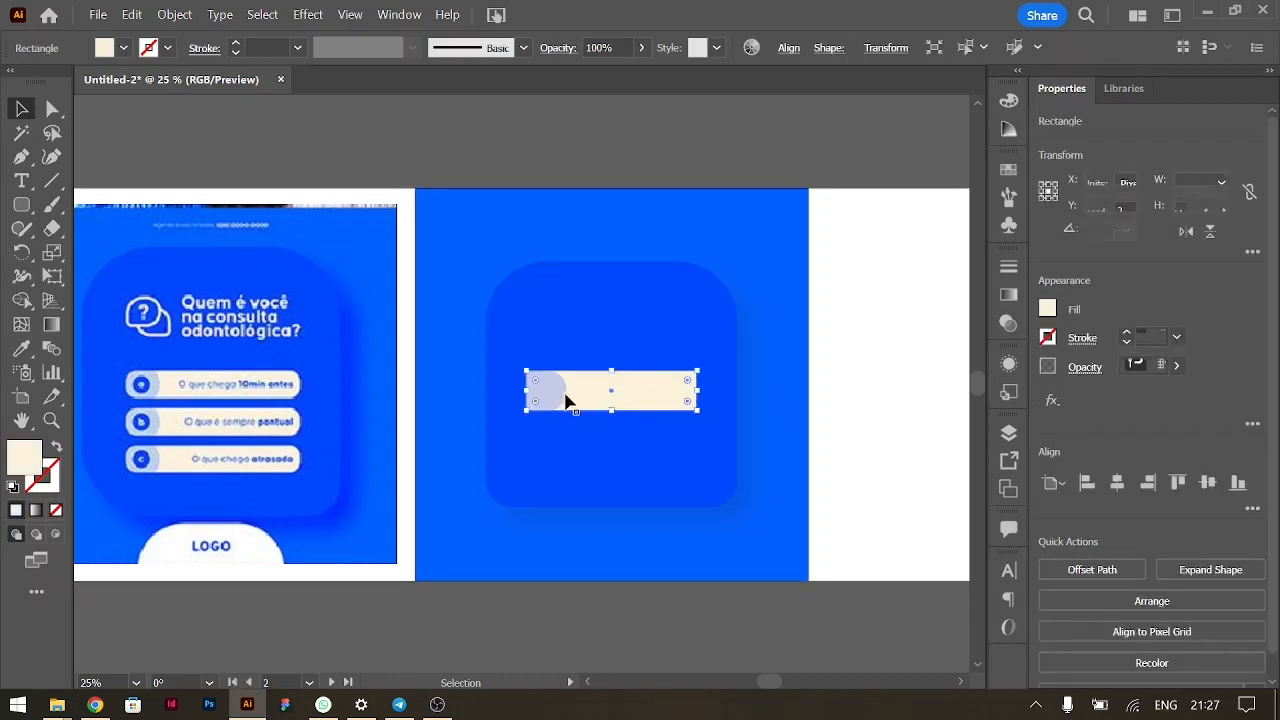
pyautogui.keyDown('shift'); pyautogui.click(560, 400); pyautogui.keyUp('shift')
pyautogui.moveTo(611, 410); pyautogui.dragTo(617, 405)
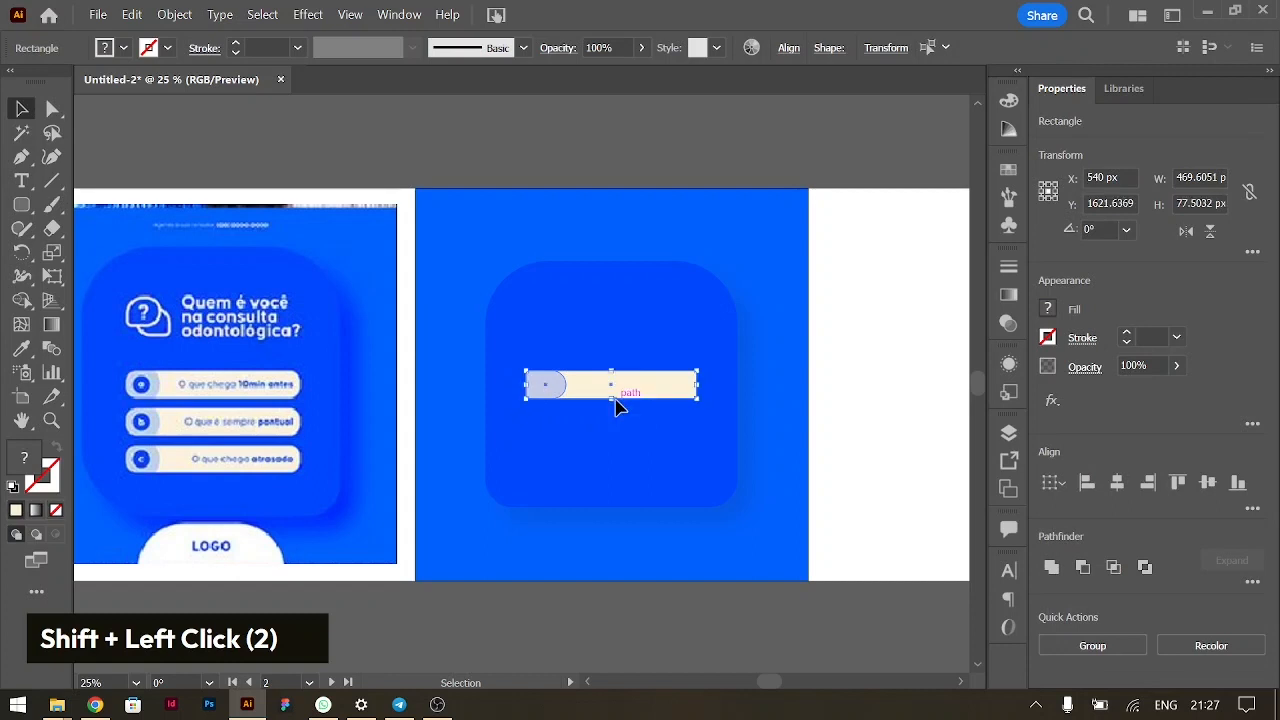
pyautogui.click(643, 162)
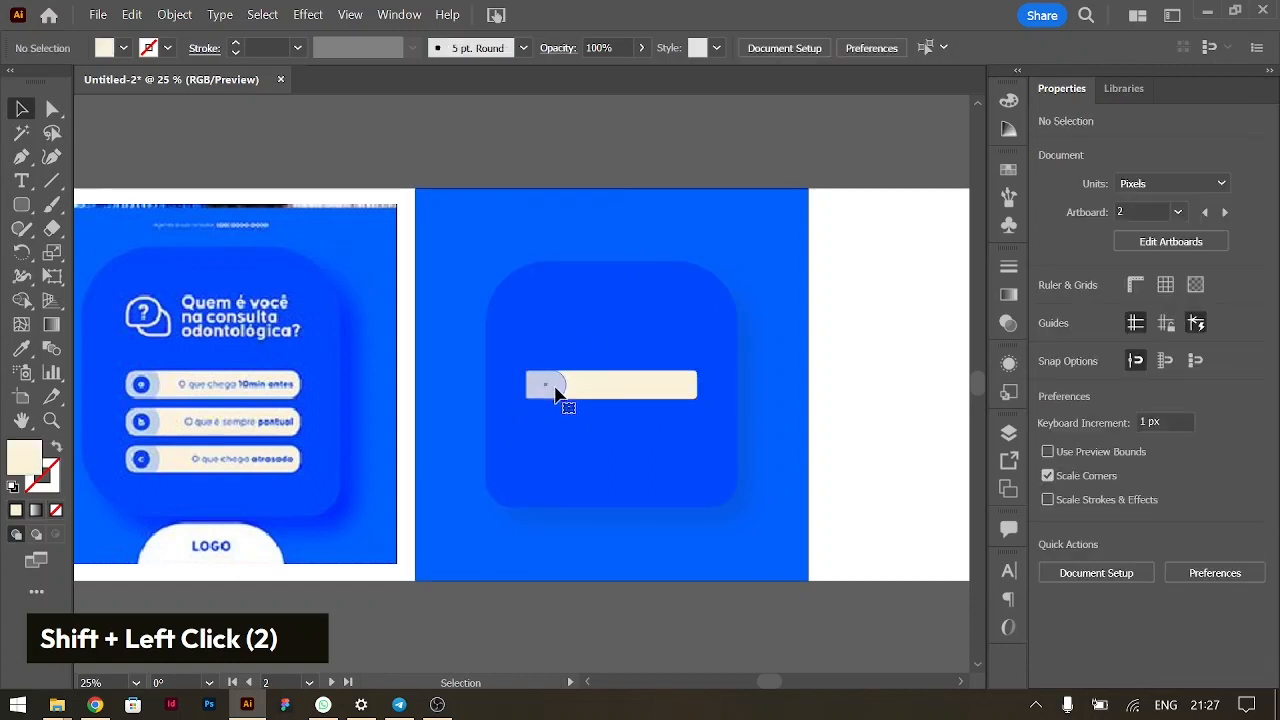
# Step: Try a smaller corner radius on the lavender end piece's right side and delete the piece
pyautogui.keyDown('ctrl'); pyautogui.click(555, 388); pyautogui.keyUp('ctrl')
pyautogui.hotkey('ctrl', '=')
pyautogui.hotkey('ctrl', '=')
pyautogui.hotkey('ctrl', '=')
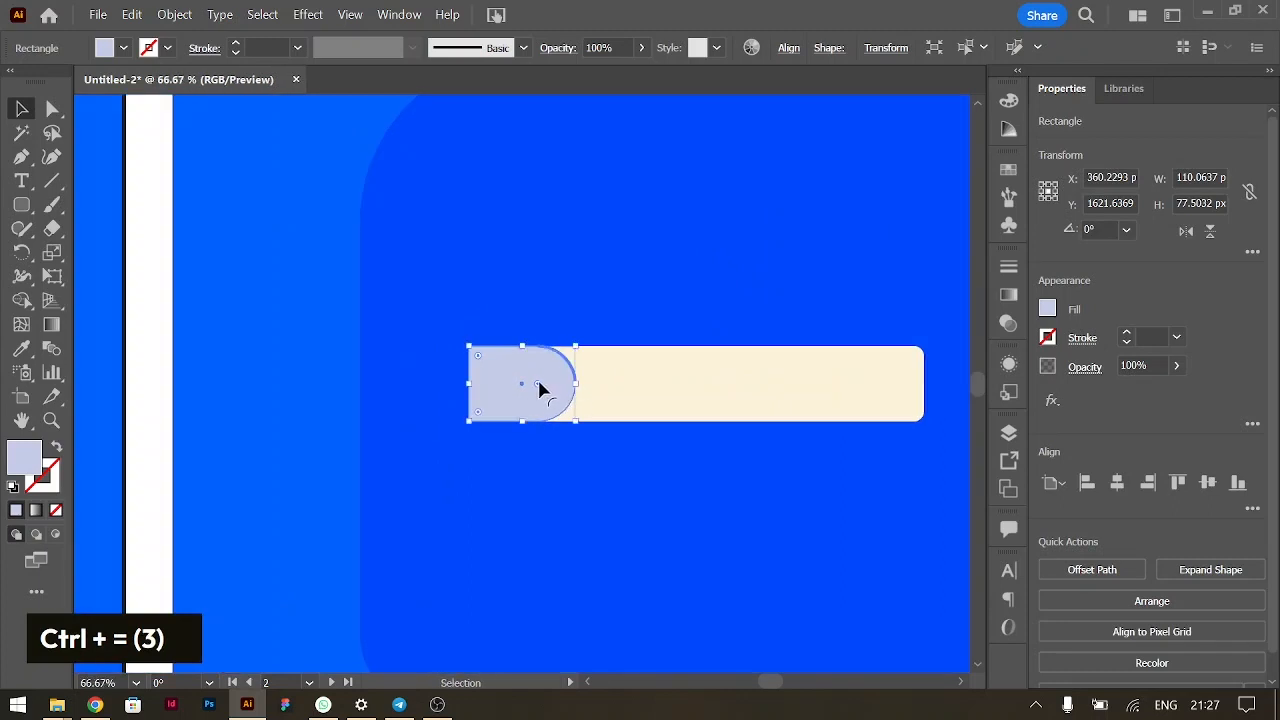
pyautogui.moveTo(540, 383)
pyautogui.mouseDown()
pyautogui.moveTo(560, 390)
pyautogui.moveTo(549, 388)
pyautogui.mouseUp()
pyautogui.moveTo(543, 386); pyautogui.dragTo(554, 403)
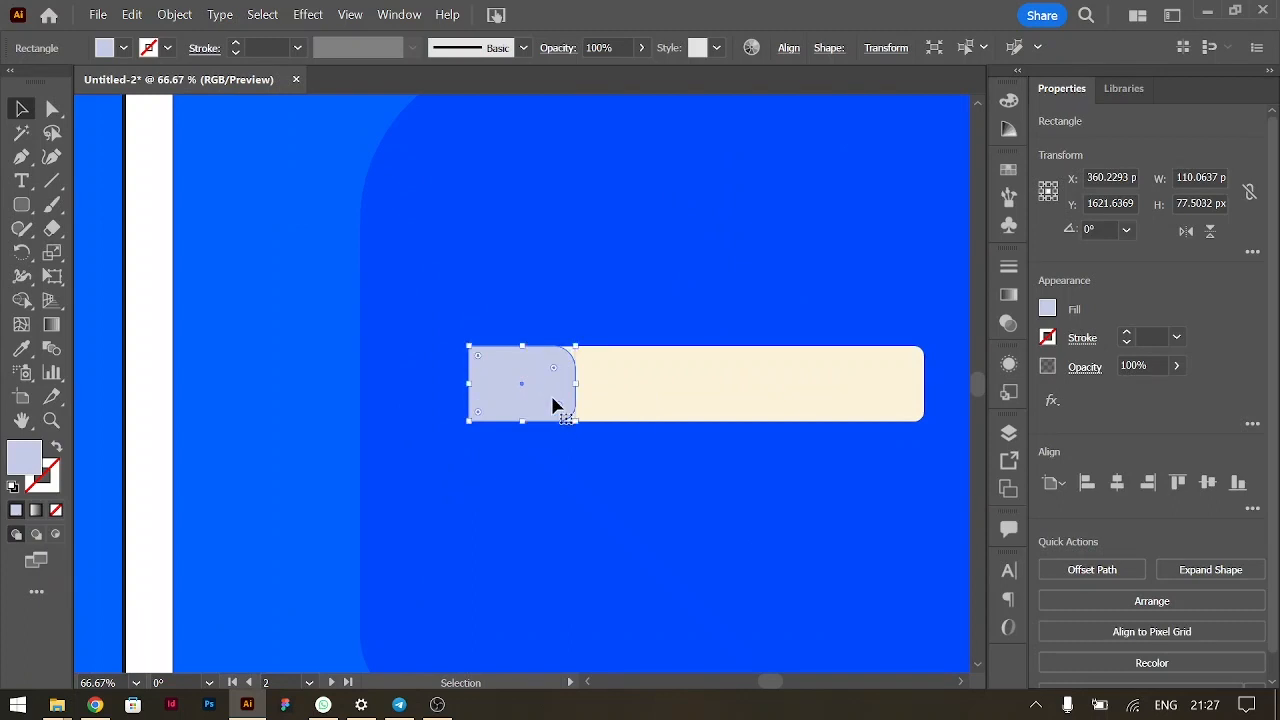
pyautogui.press('BackSpace')
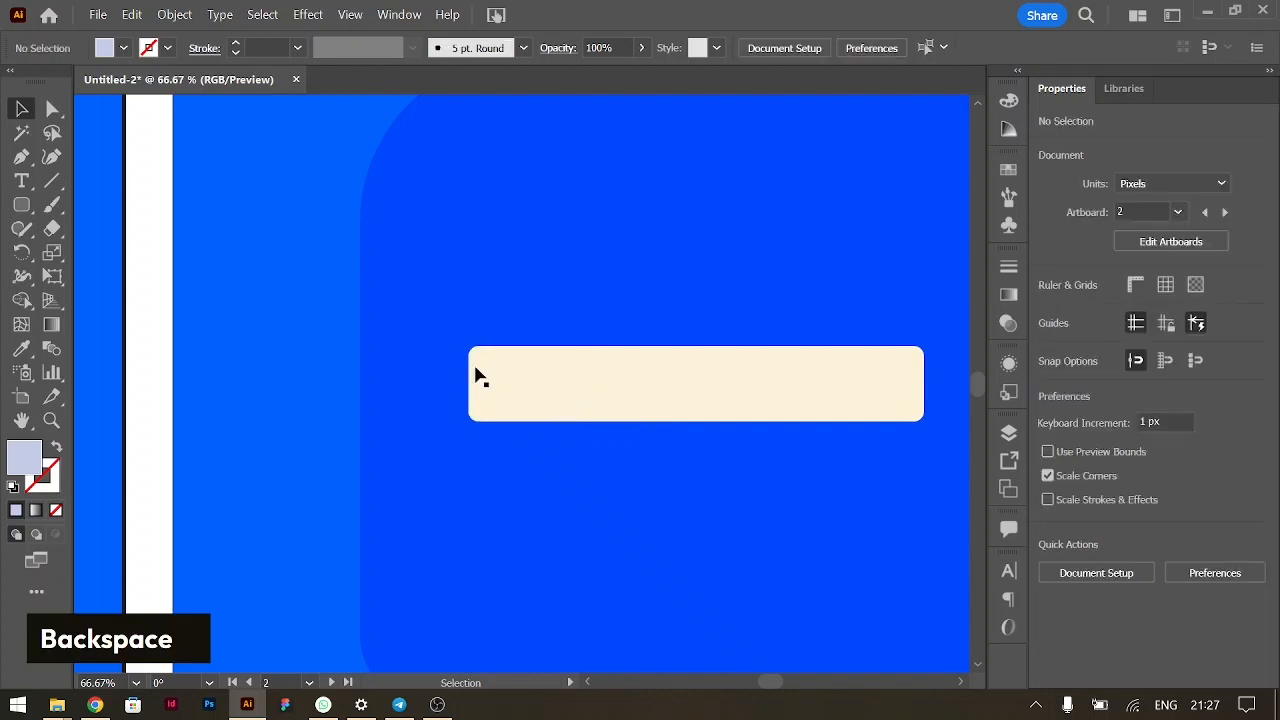
# Step: Draw a lavender circle about 171 px in diameter, centred on the middle of the cream bar's left edge
pyautogui.rightClick(21, 204)
pyautogui.click(87, 255)
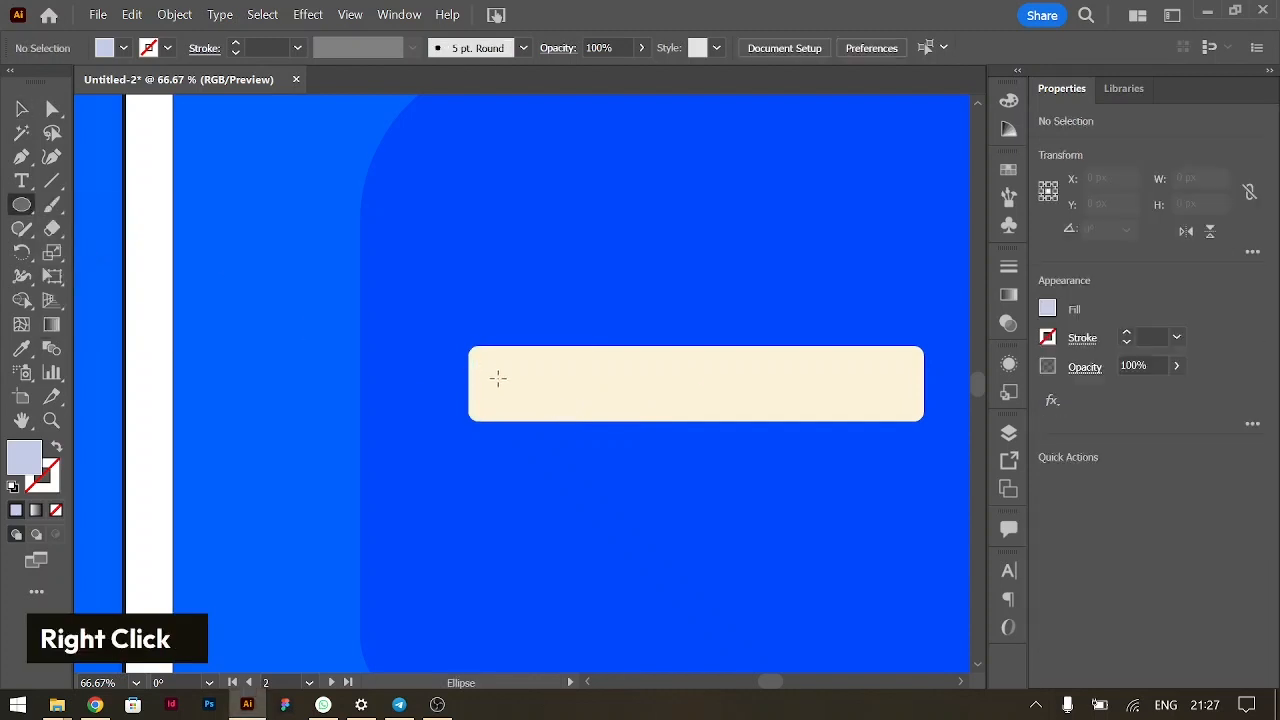
pyautogui.moveTo(468, 383); pyautogui.dragTo(551, 435)
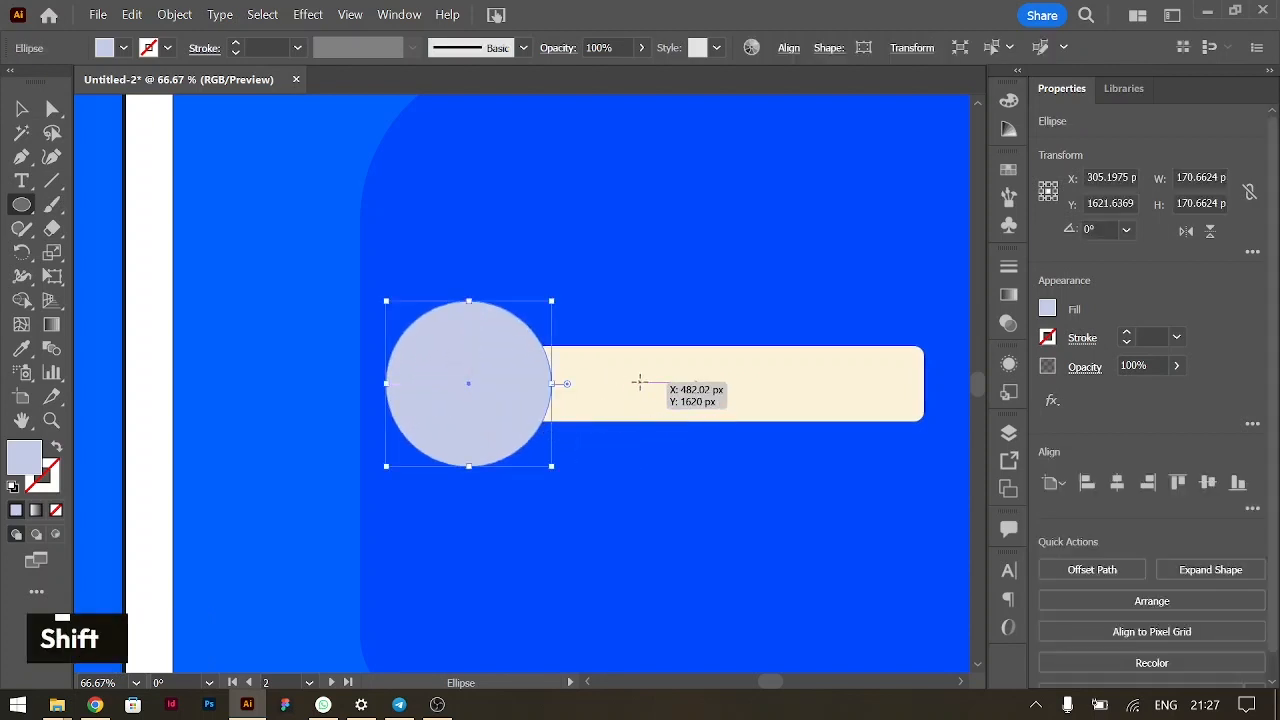
pyautogui.click(21, 109)
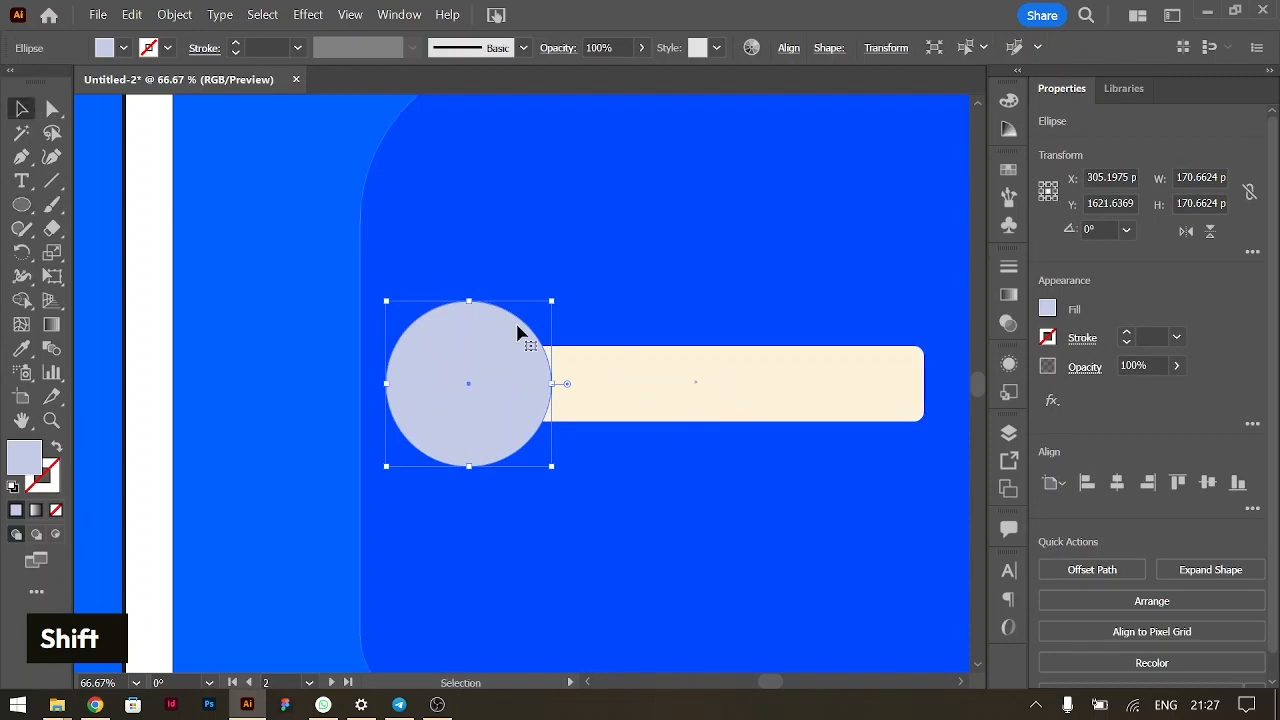
# Step: Trim away the part of the circle outside the cream bar with the Shape Builder tool
pyautogui.keyDown('shift'); pyautogui.click(630, 413); pyautogui.keyUp('shift')
pyautogui.hotkey('shift', 'm')
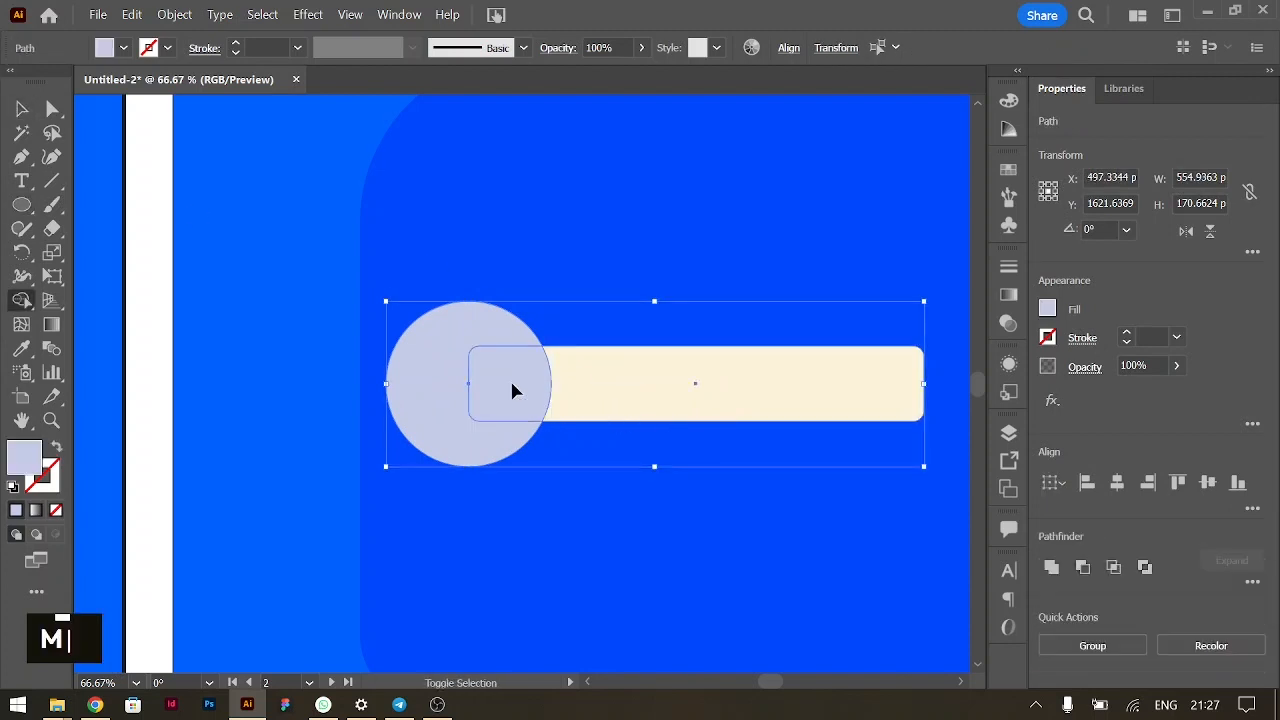
pyautogui.keyDown('alt'); pyautogui.click(513, 347); pyautogui.keyUp('alt')
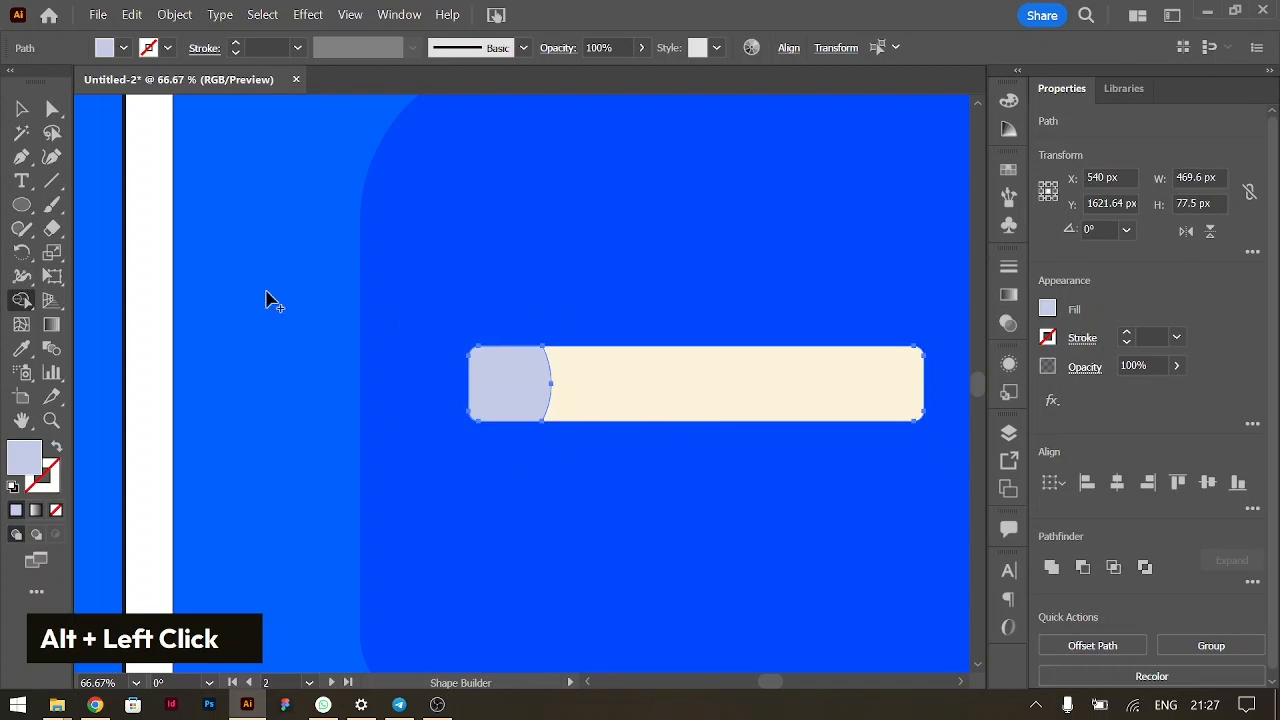
pyautogui.click(22, 112)
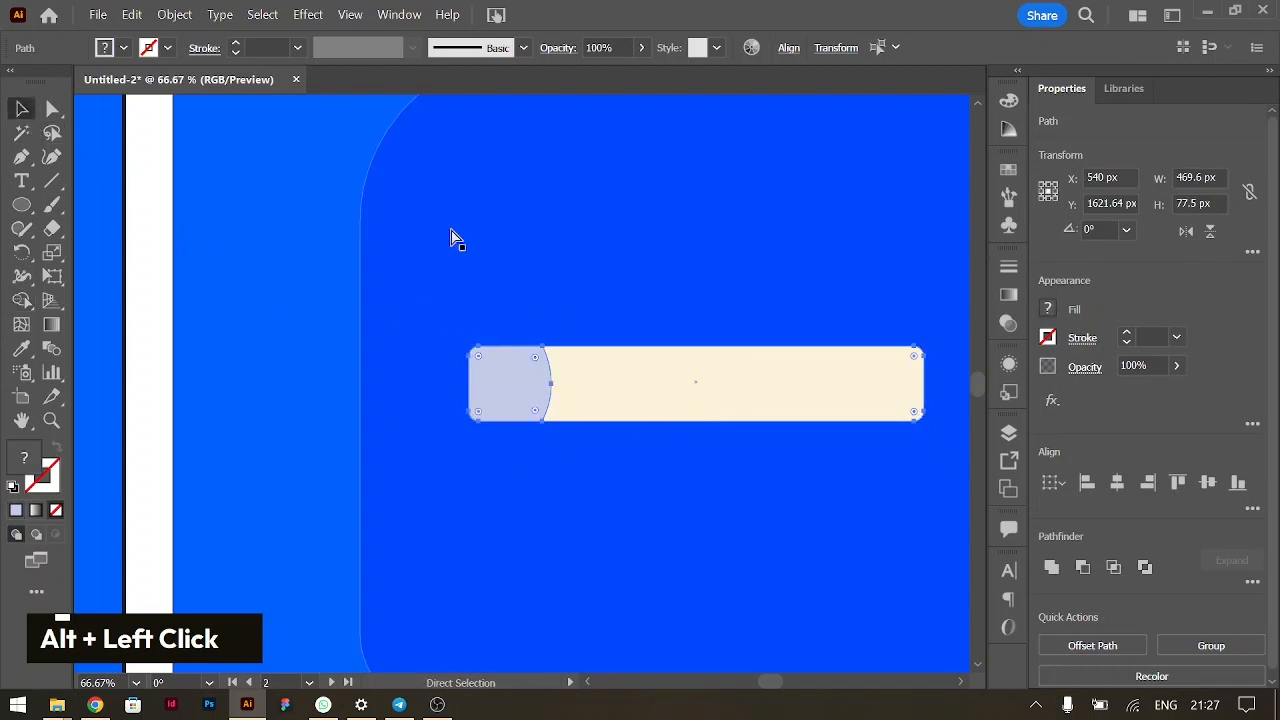
# Step: Duplicate the cream bar with its lavender end twice straight down, stacking three evenly spaced bars with the lowest at about Y 1809 px
pyautogui.hotkey('ctrl', '-')
pyautogui.hotkey('ctrl', '-')
pyautogui.hscroll(-5, 383, 310)
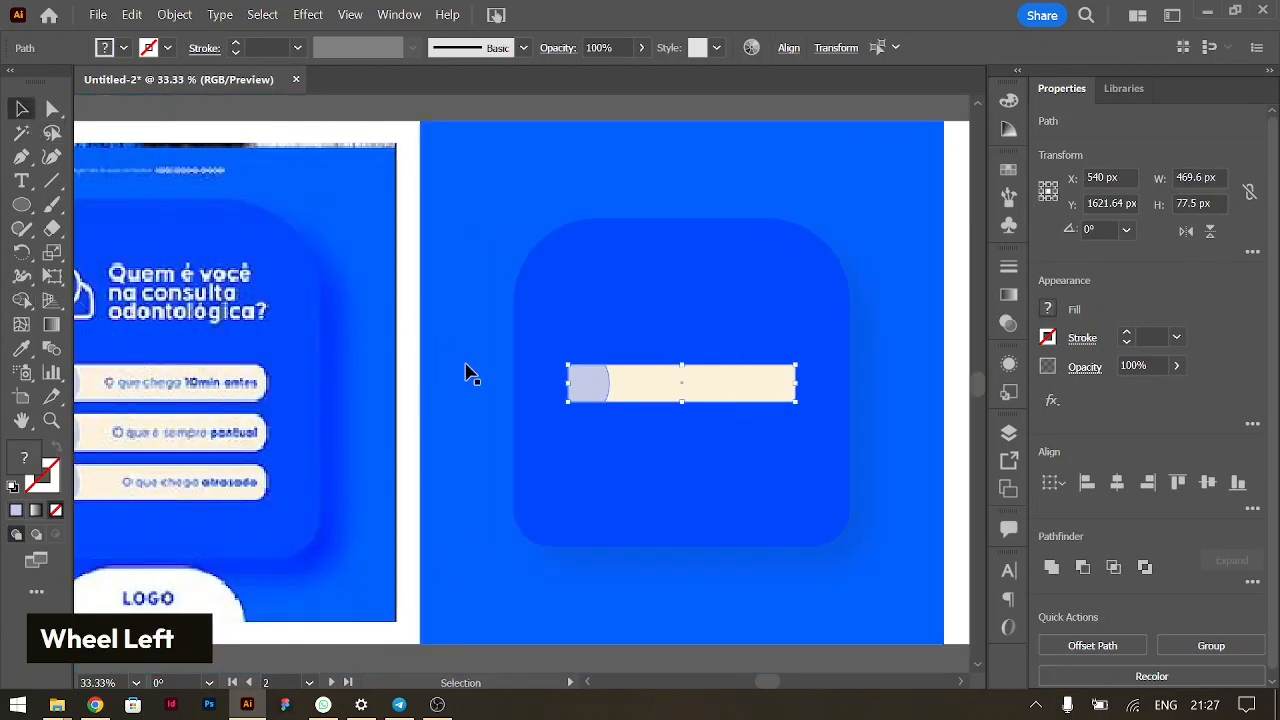
pyautogui.click(531, 343)
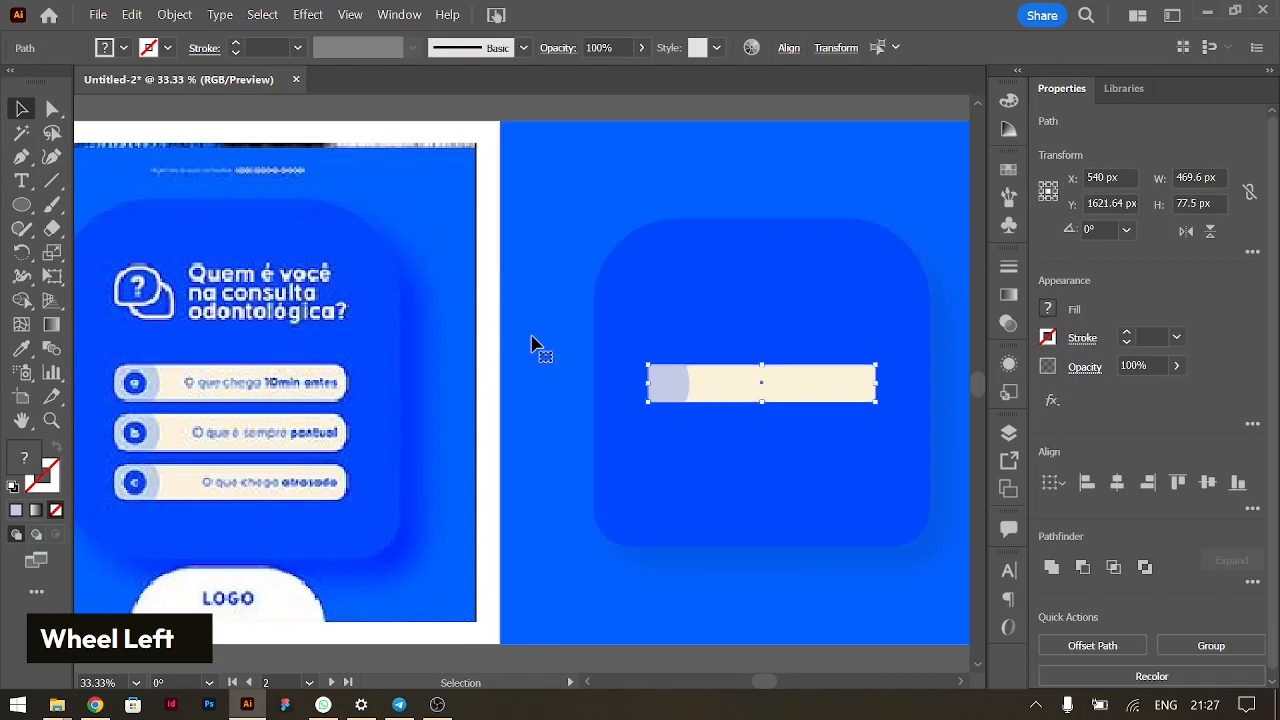
pyautogui.click(676, 383)
pyautogui.keyDown('shift'); pyautogui.click(751, 386); pyautogui.keyUp('shift')
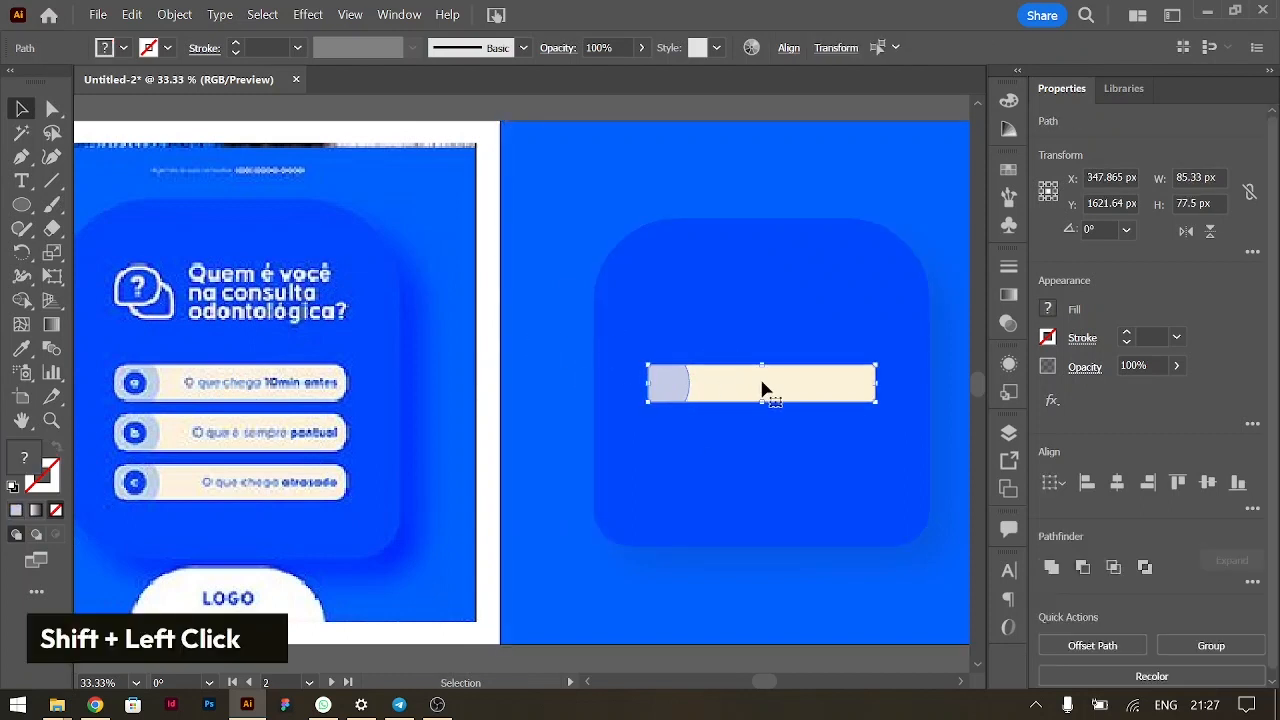
pyautogui.moveTo(800, 384); pyautogui.dragTo(822, 472)
pyautogui.hscroll(2, 768, 394)
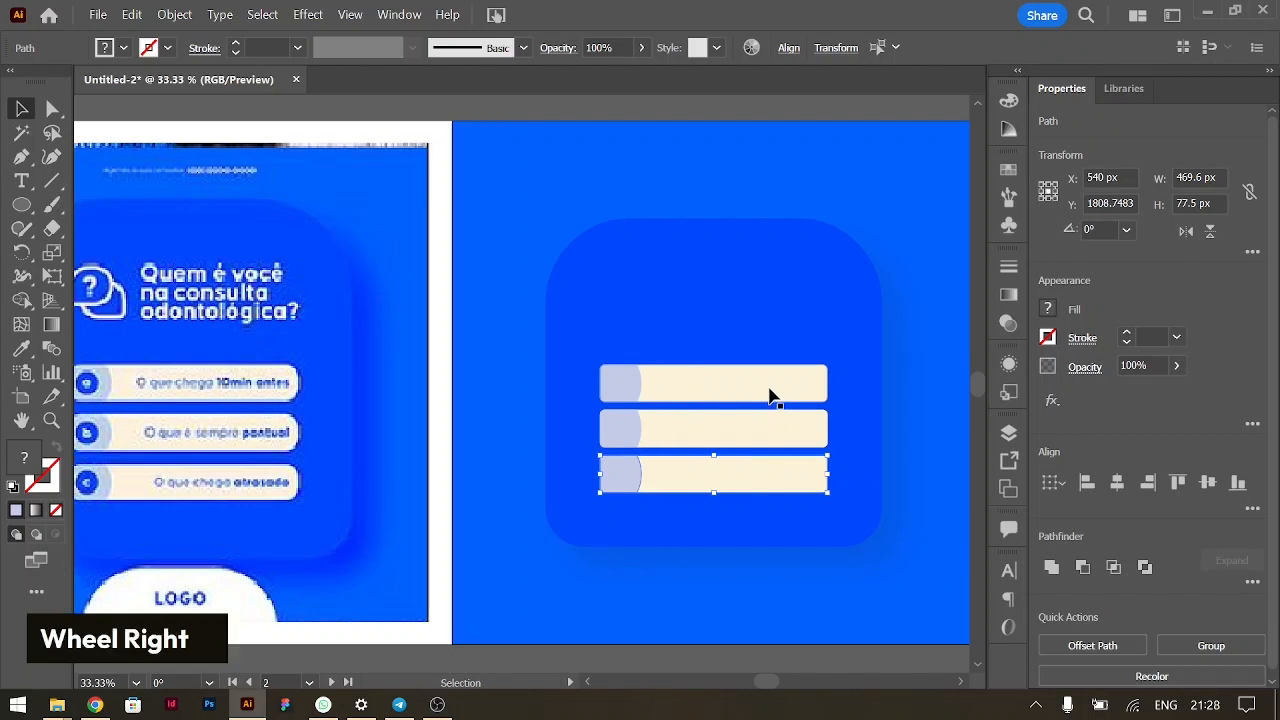
# Step: Draw a rounded rectangle about 103 by 85 px above the bars' lavender ends, fully rounding every corner except a nearly square bottom-left one
pyautogui.hscroll(-2, 768, 394)
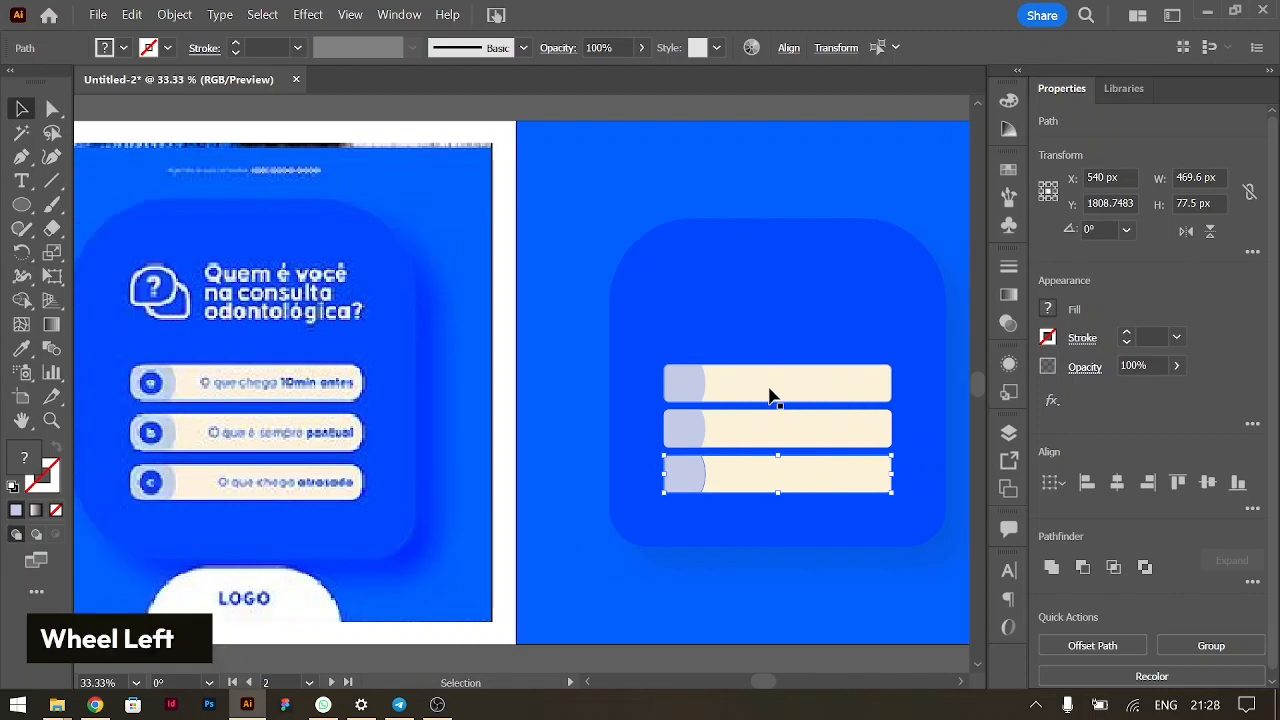
pyautogui.hscroll(2, 780, 478)
pyautogui.hscroll(-1, 780, 478)
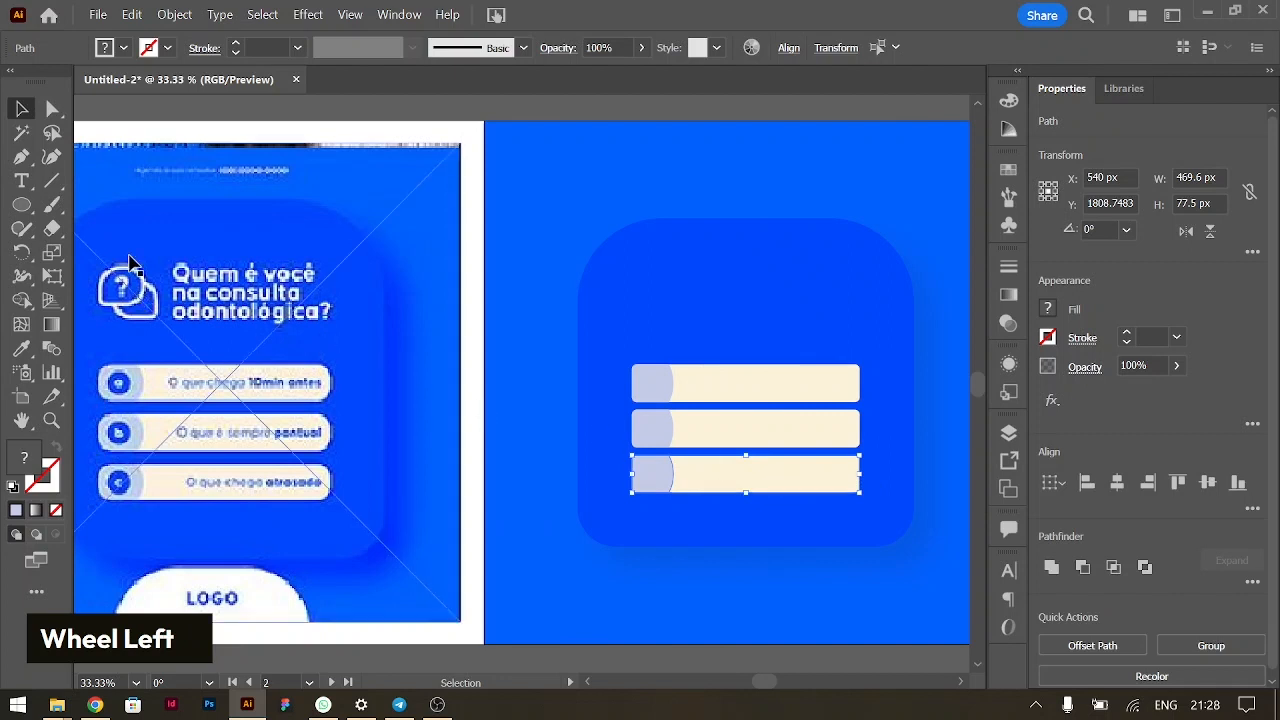
pyautogui.rightClick(21, 204)
pyautogui.click(112, 226)
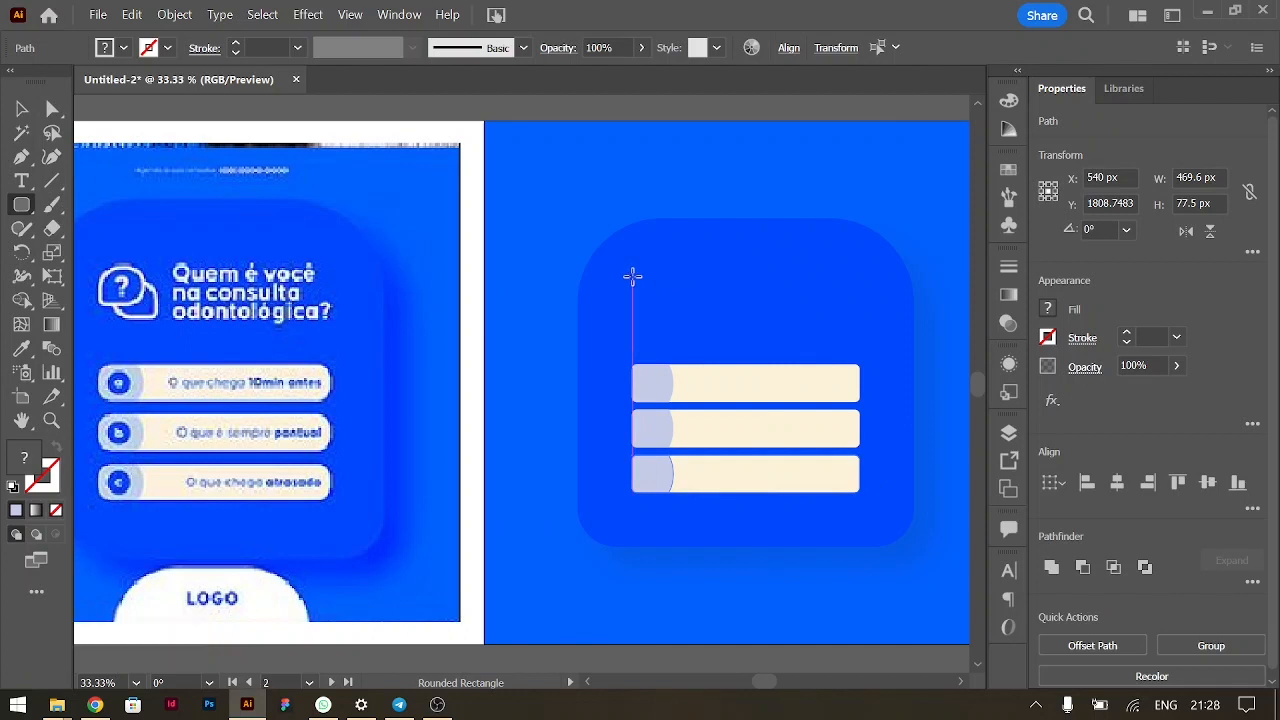
pyautogui.moveTo(632, 276); pyautogui.dragTo(682, 318)
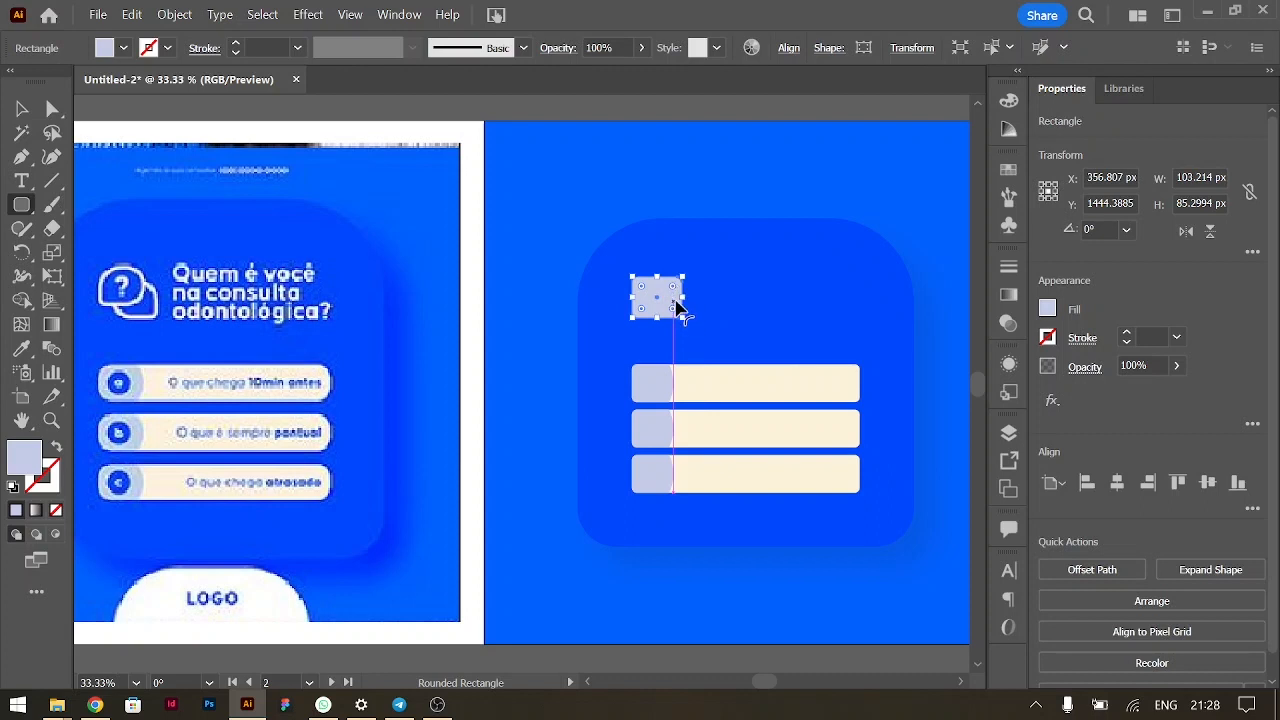
pyautogui.moveTo(675, 292)
pyautogui.mouseDown()
pyautogui.moveTo(662, 305)
pyautogui.moveTo(650, 288)
pyautogui.moveTo(665, 302)
pyautogui.mouseUp()
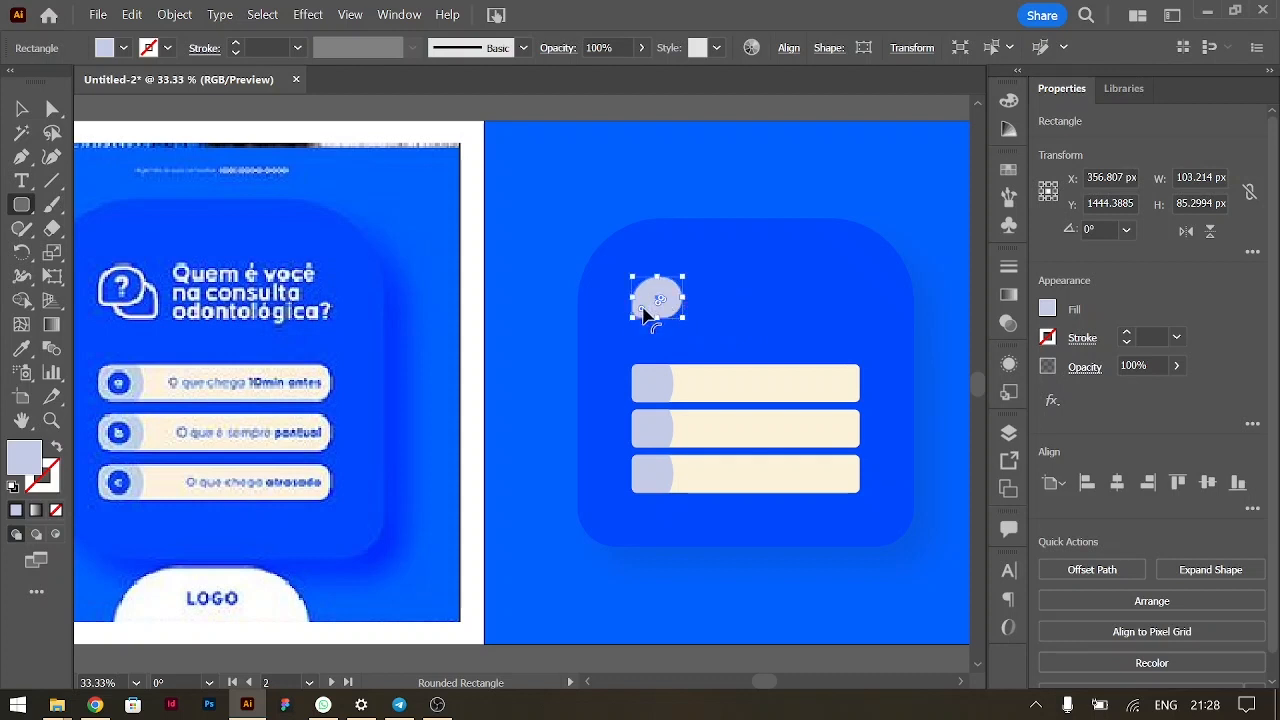
pyautogui.moveTo(644, 314); pyautogui.dragTo(638, 318)
# Step: Remove the speech bubble shape's fill and give it a white 5 pt stroke
pyautogui.click(1056, 313)
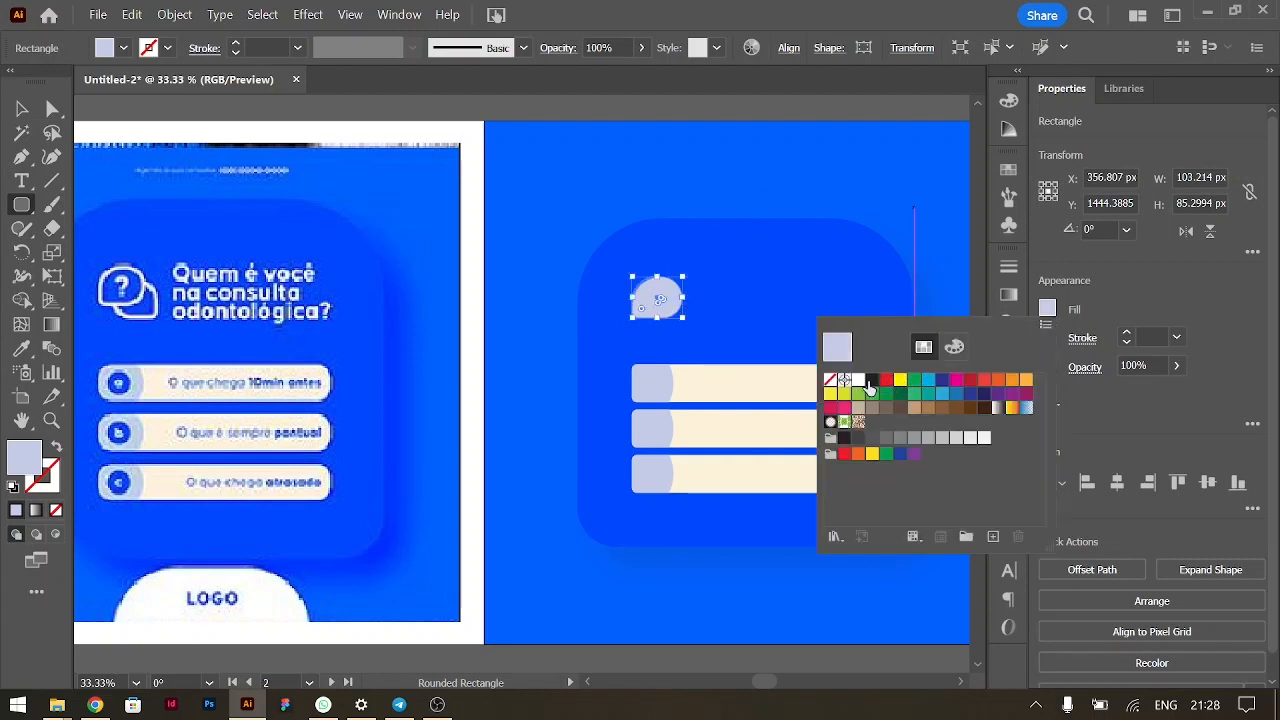
pyautogui.click(834, 382)
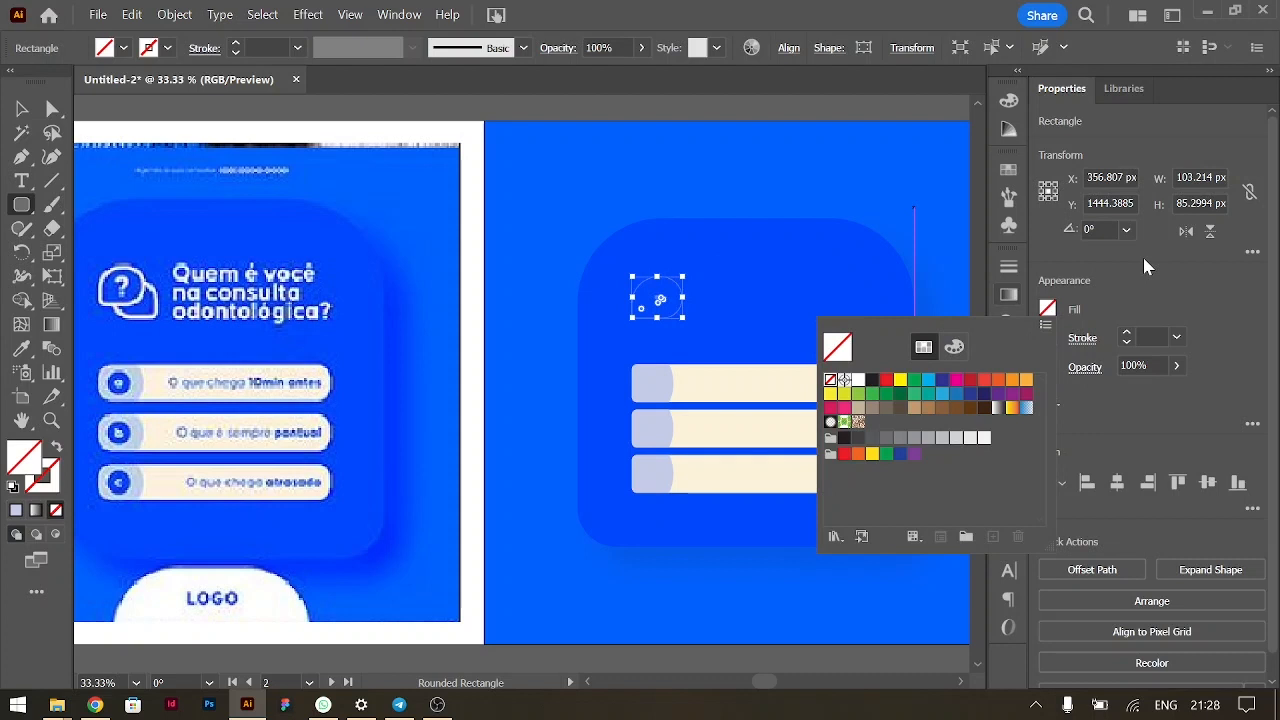
pyautogui.click(1127, 334)
pyautogui.click(1127, 334)
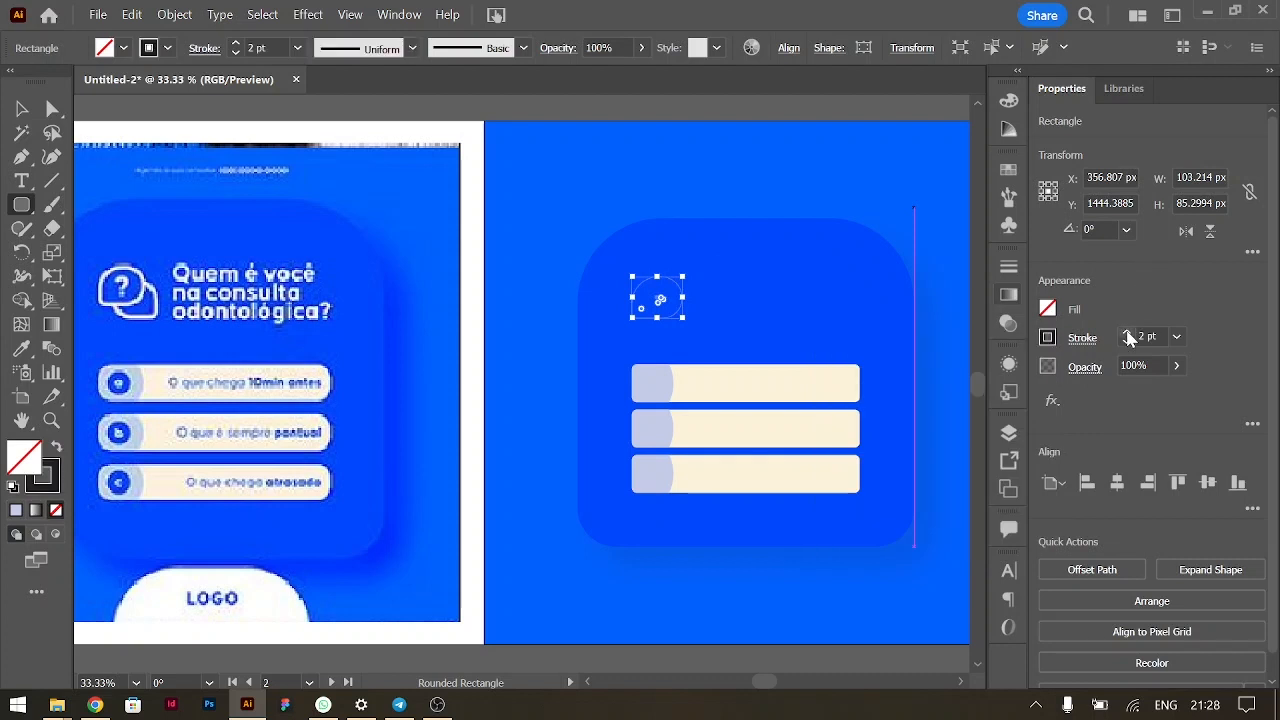
pyautogui.click(1047, 337)
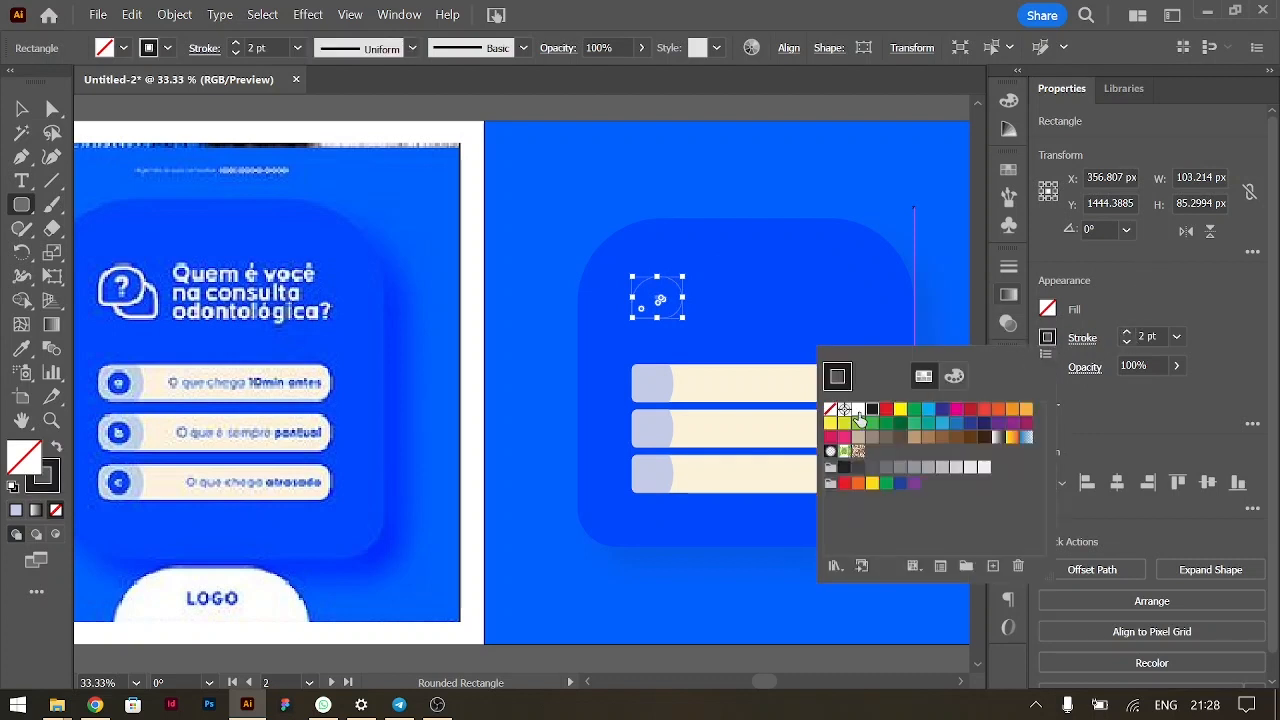
pyautogui.click(858, 410)
pyautogui.click(1127, 334)
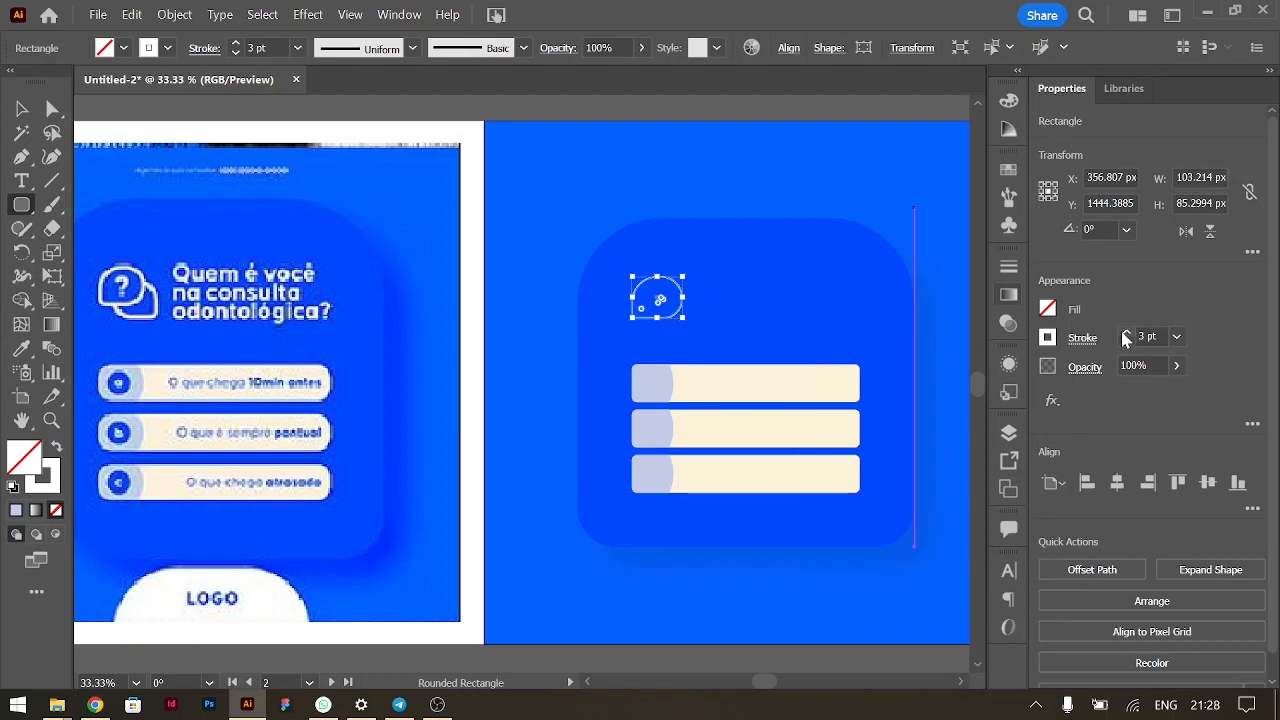
pyautogui.click(1126, 335)
pyautogui.click(1126, 335)
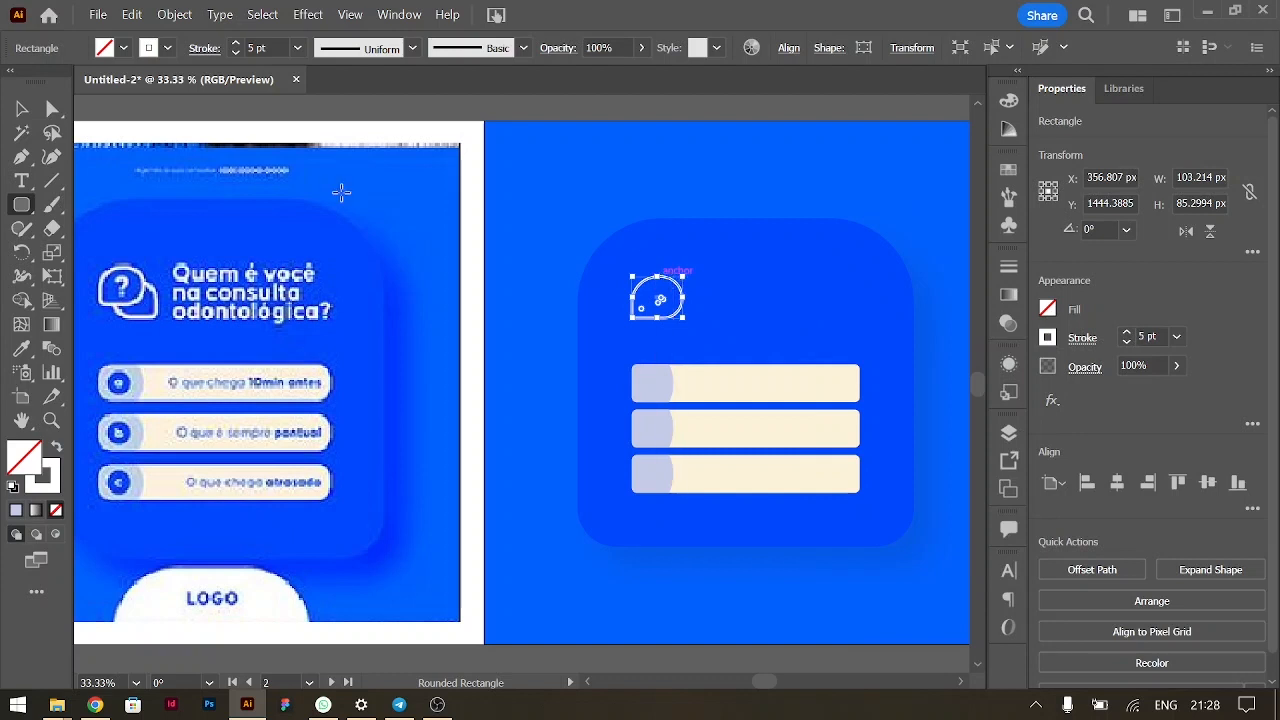
# Step: Add a copy of the outlined bubble, reflected across the vertical axis and overlapping the original's lower right
pyautogui.click(24, 108)
pyautogui.moveTo(702, 291); pyautogui.dragTo(737, 298)
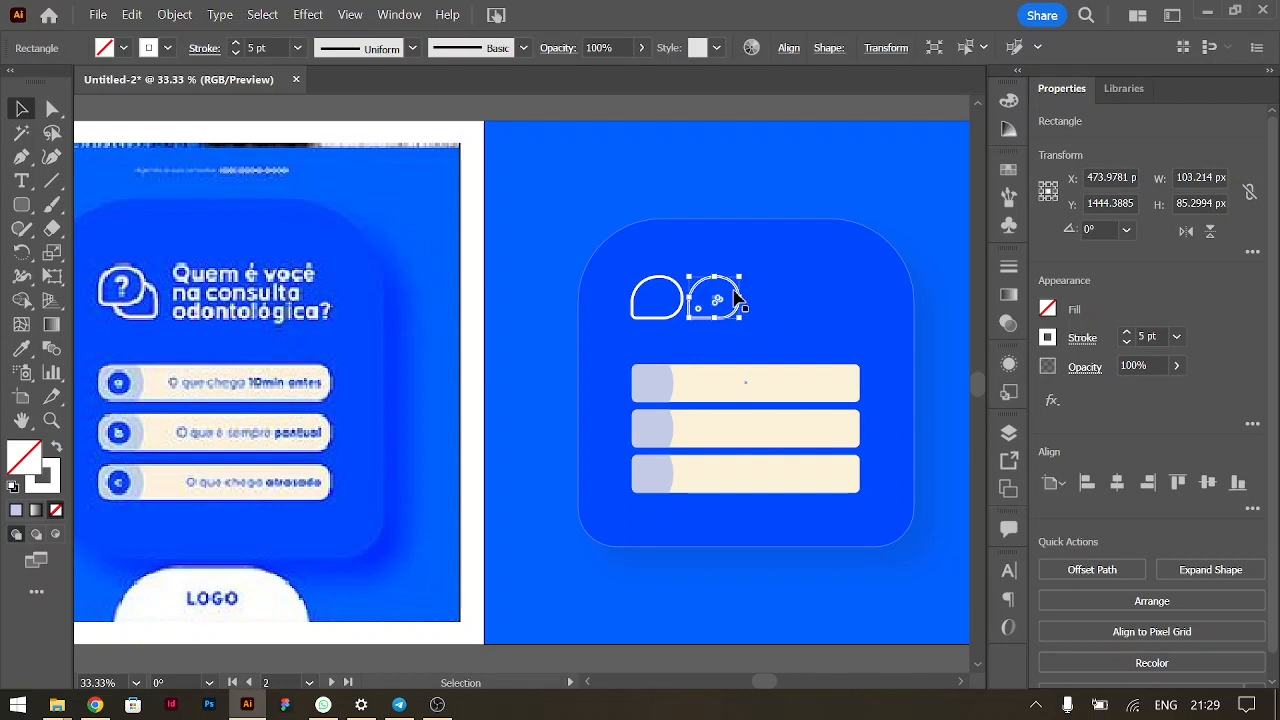
pyautogui.rightClick(737, 296)
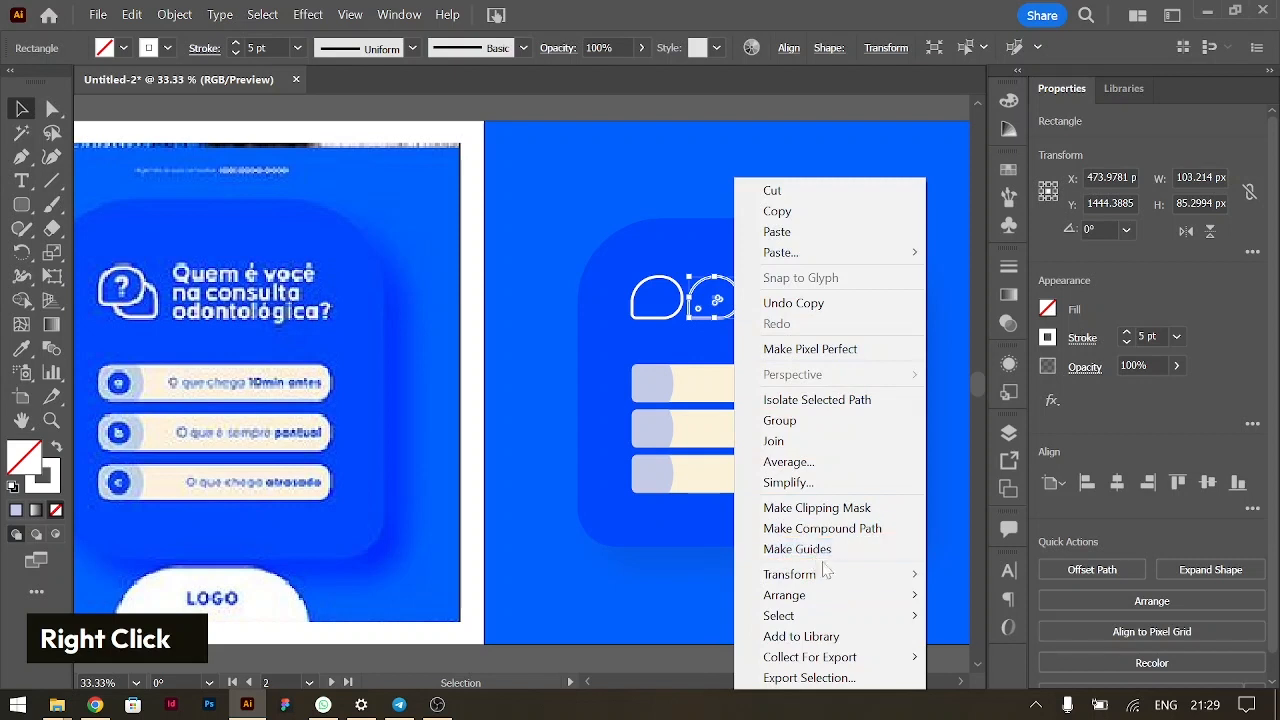
pyautogui.moveTo(853, 578)
pyautogui.click(968, 483)
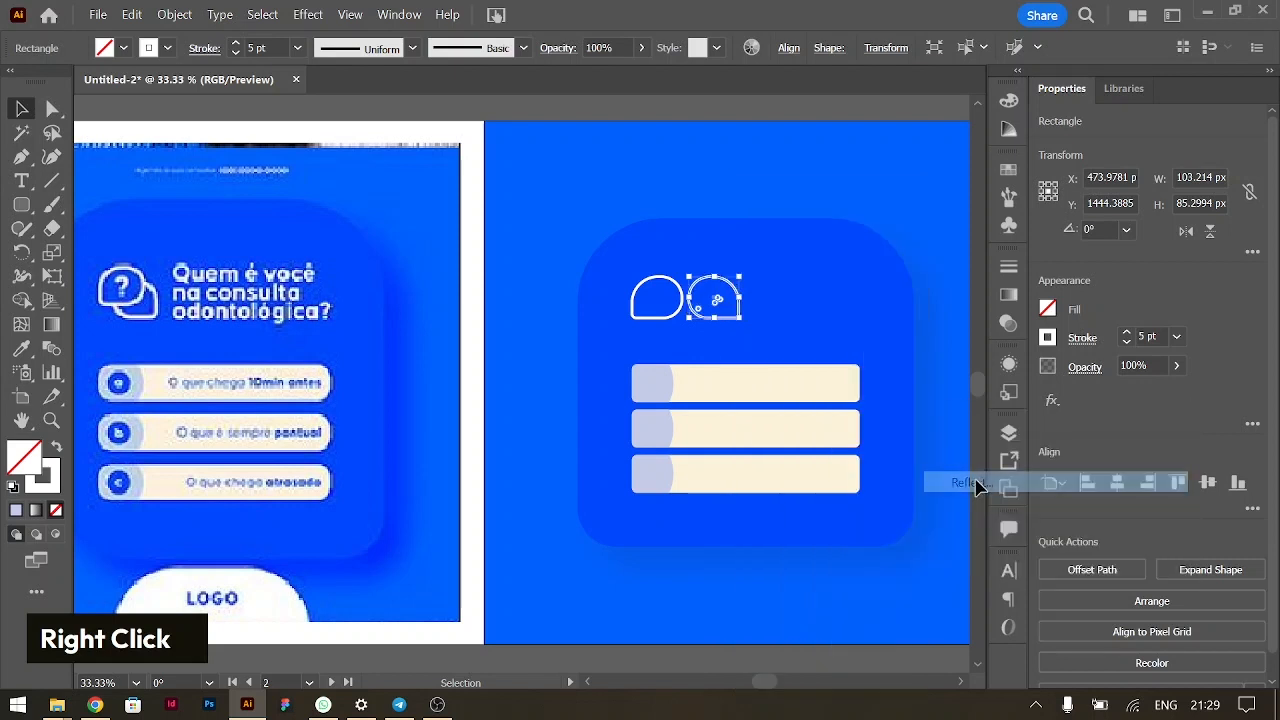
pyautogui.click(893, 491)
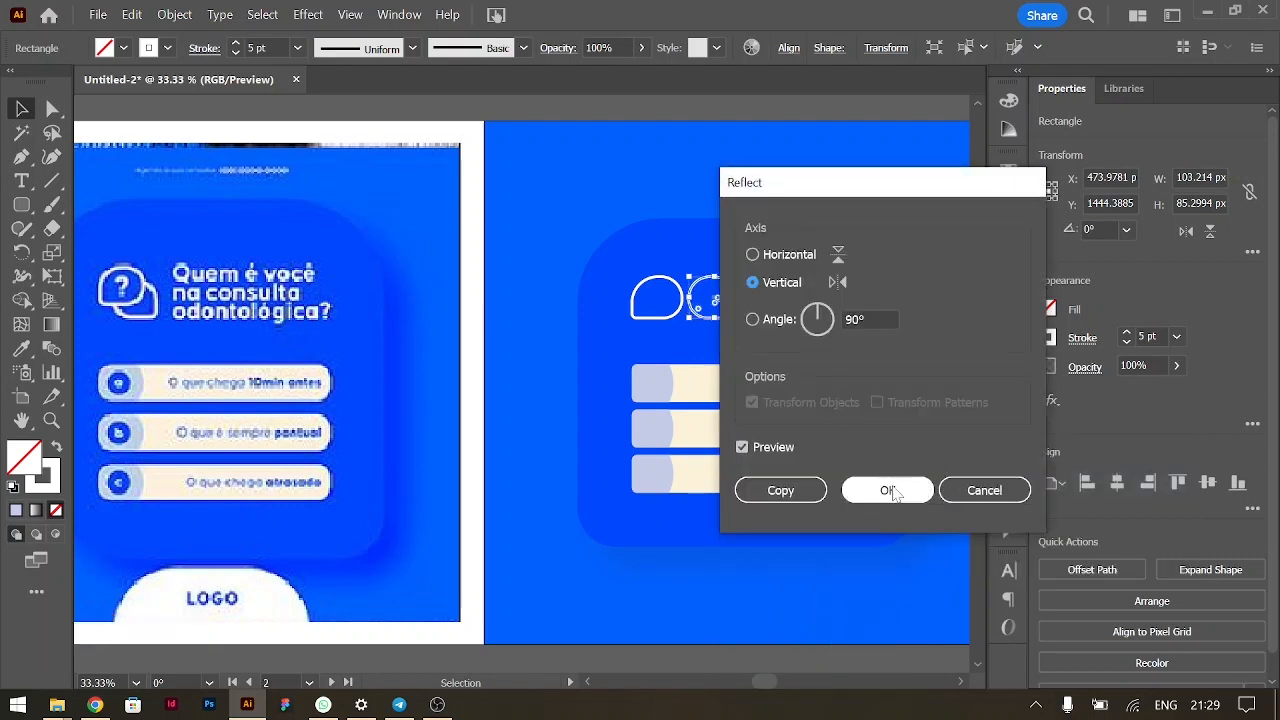
pyautogui.moveTo(726, 297); pyautogui.dragTo(694, 300)
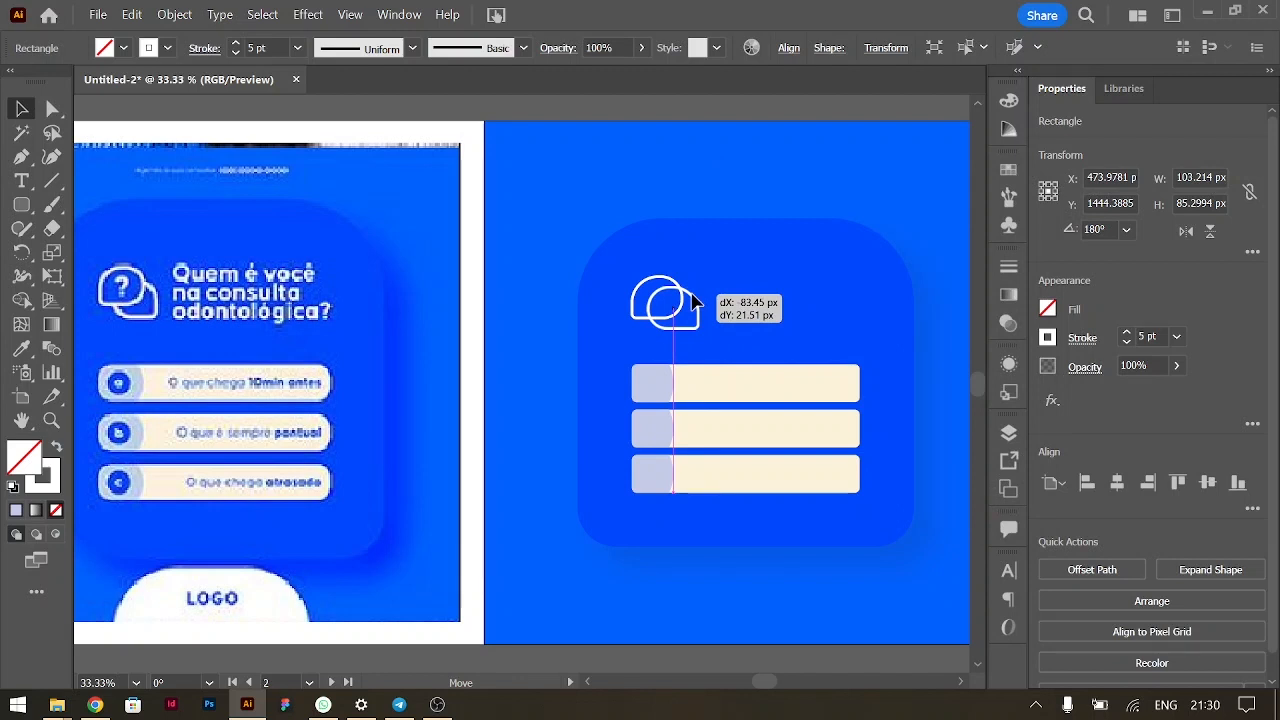
pyautogui.moveTo(694, 300); pyautogui.dragTo(699, 295)
# Step: Merge the overlap of both bubbles into the original with the Shape Builder tool so the mirrored bubble sits behind it
pyautogui.keyDown('shift'); pyautogui.click(666, 280); pyautogui.keyUp('shift')
pyautogui.hotkey('ctrl', '=')
pyautogui.hotkey('ctrl', '=')
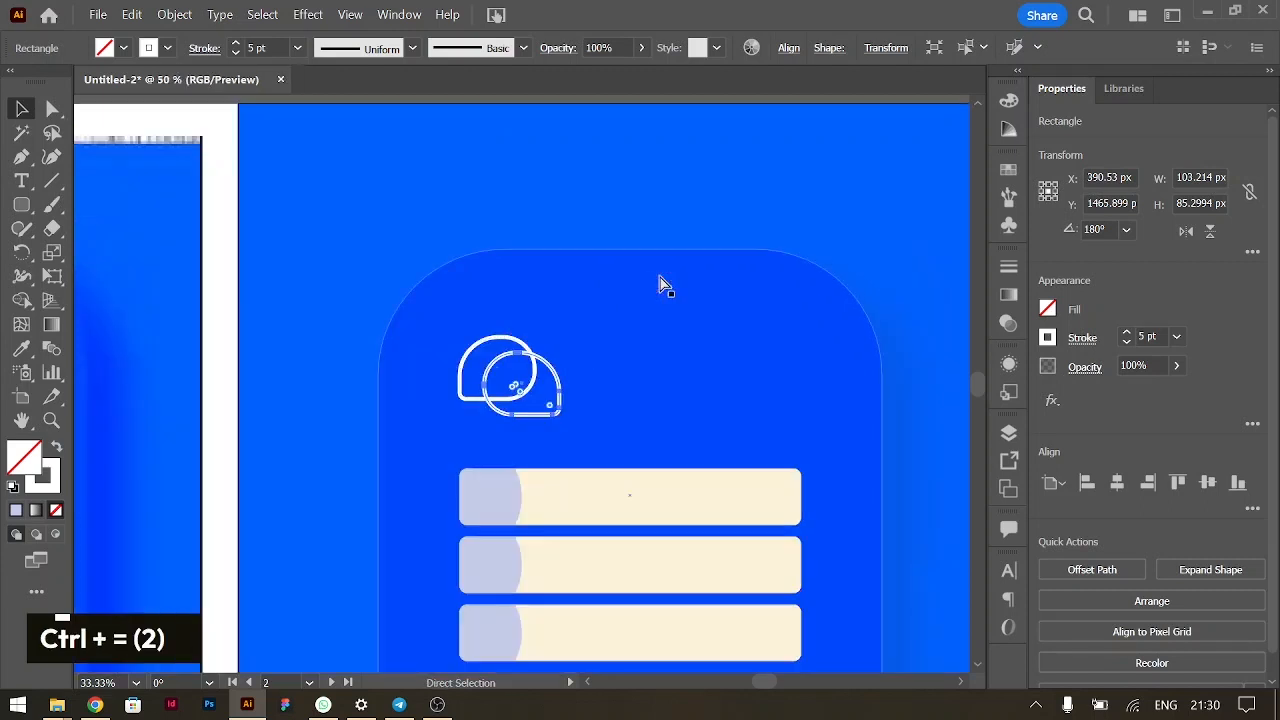
pyautogui.keyDown('shift'); pyautogui.click(503, 325); pyautogui.keyUp('shift')
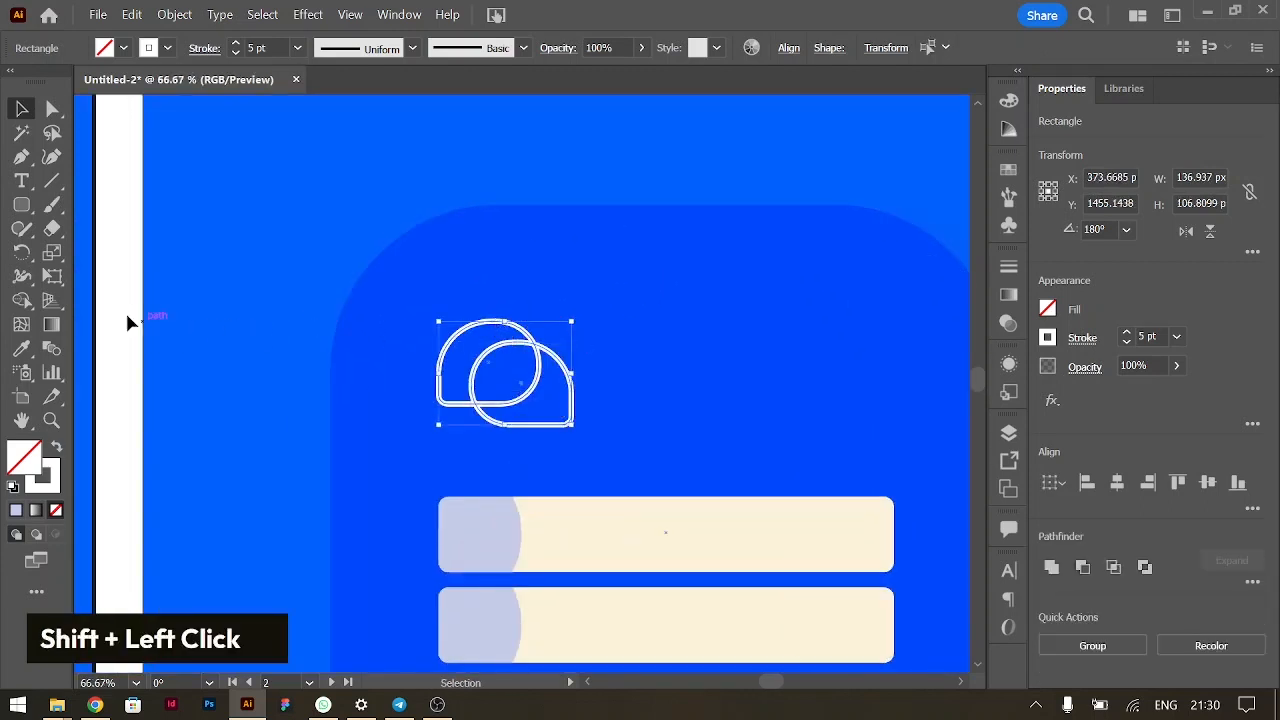
pyautogui.click(21, 300)
pyautogui.keyDown('alt'); pyautogui.click(527, 402); pyautogui.keyUp('alt')
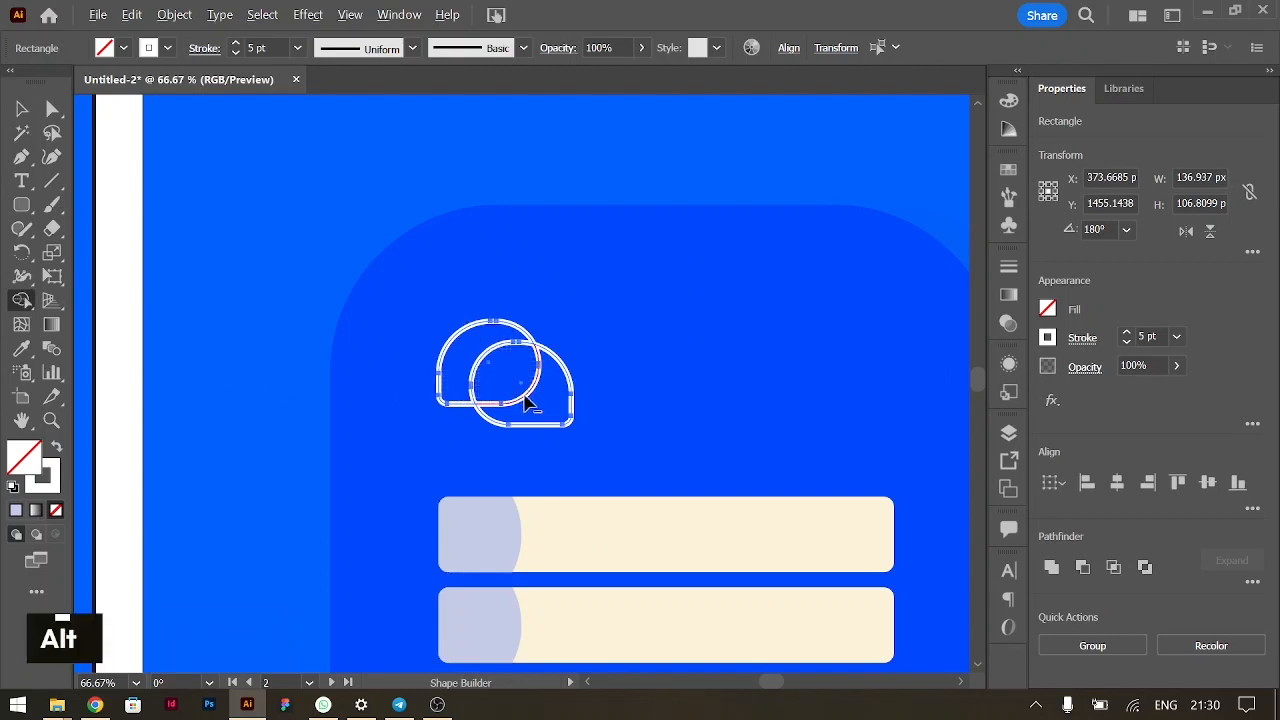
pyautogui.keyDown('alt'); pyautogui.click(527, 402); pyautogui.keyUp('alt')
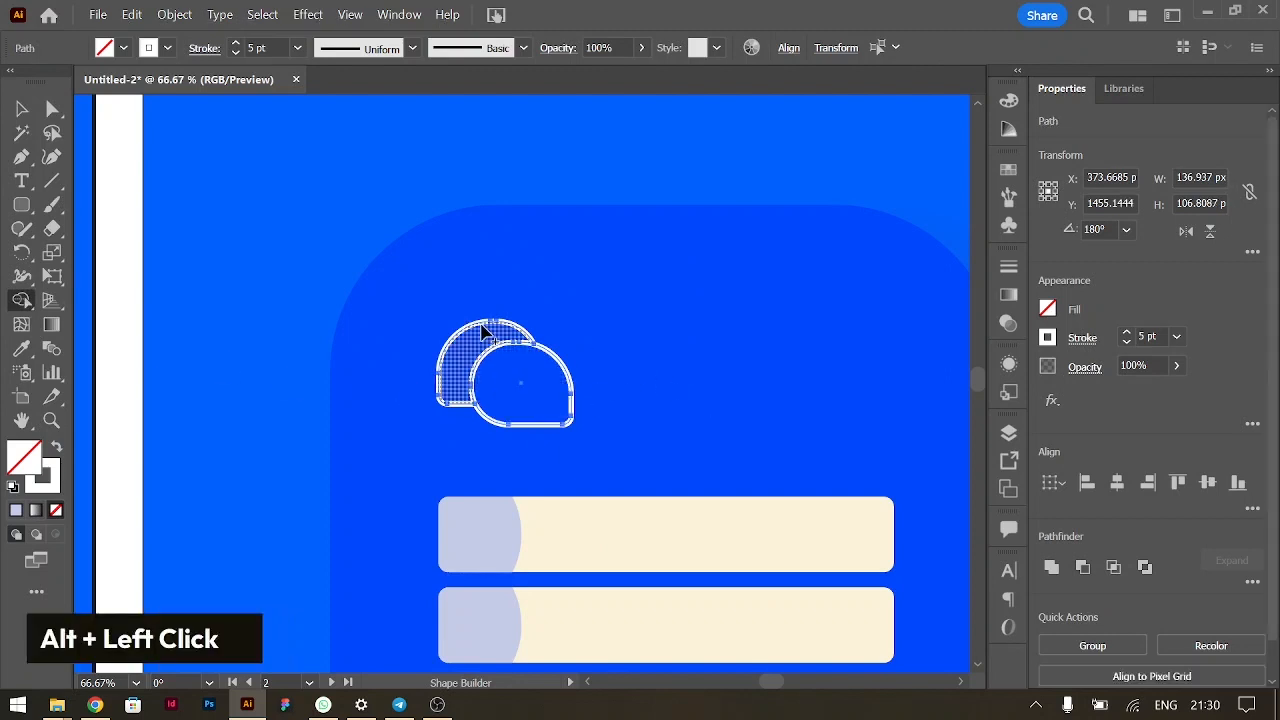
pyautogui.hotkey('ctrl', 'z')
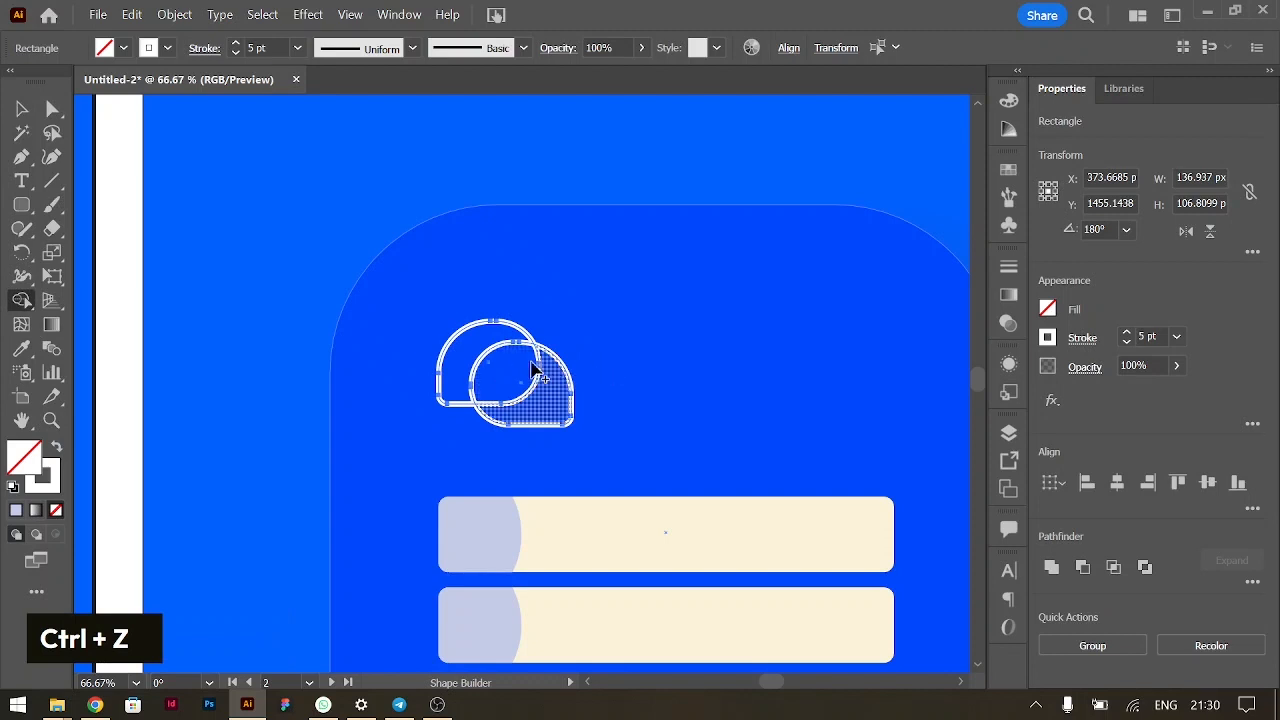
pyautogui.keyDown('alt'); pyautogui.click(493, 362); pyautogui.keyUp('alt')
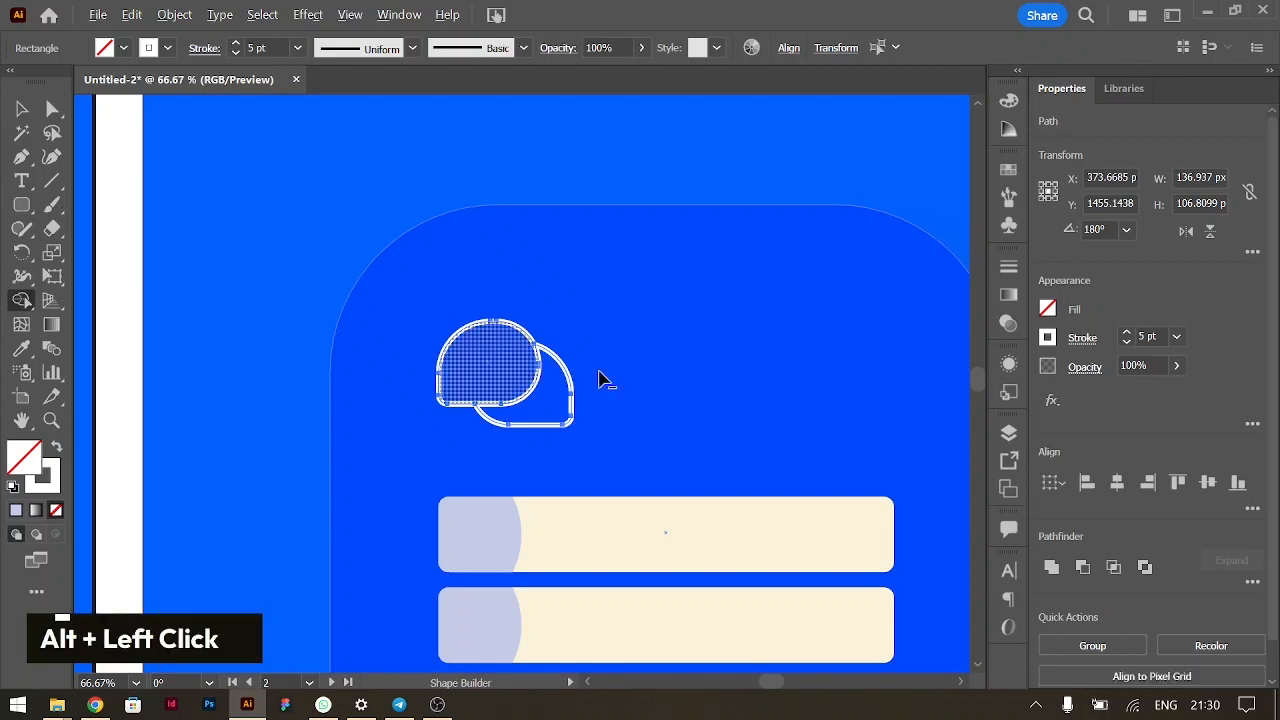
pyautogui.click(21, 108)
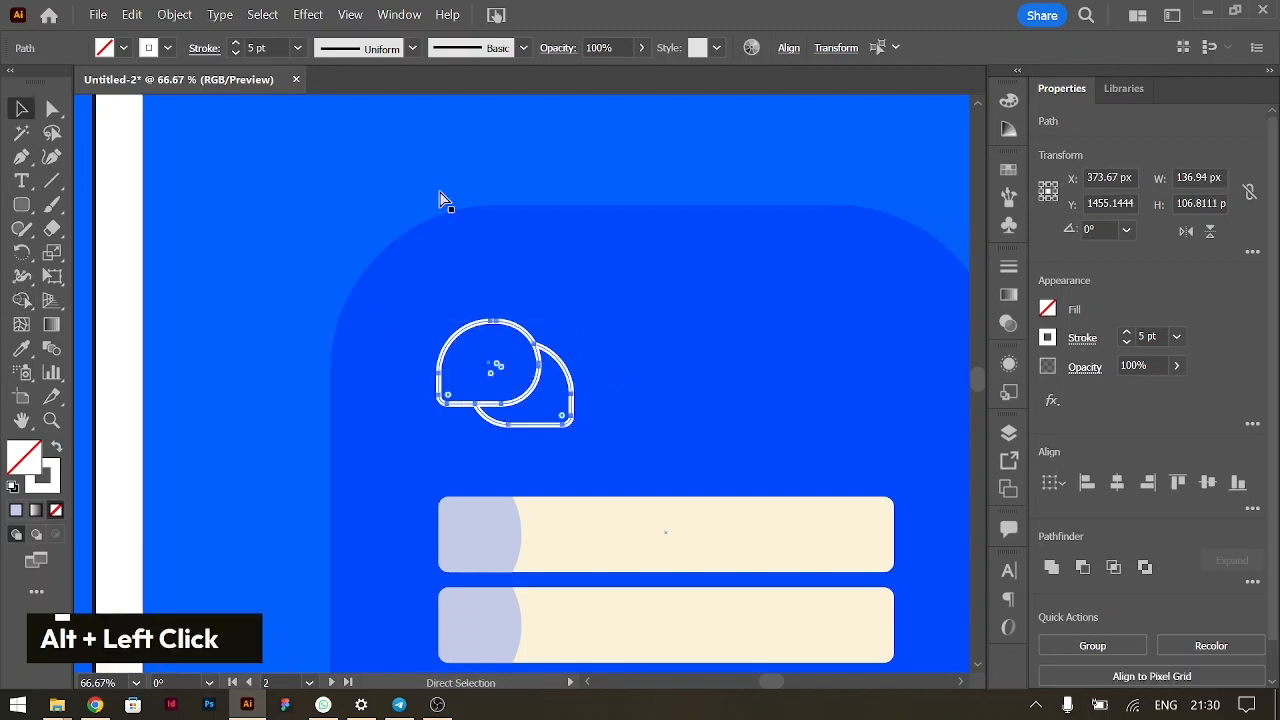
# Step: Scale the double-bubble icon down proportionally to about 122 by 96 px and move it up 10 px
pyautogui.hotkey('ctrl', '-')
pyautogui.hotkey('ctrl', '-')
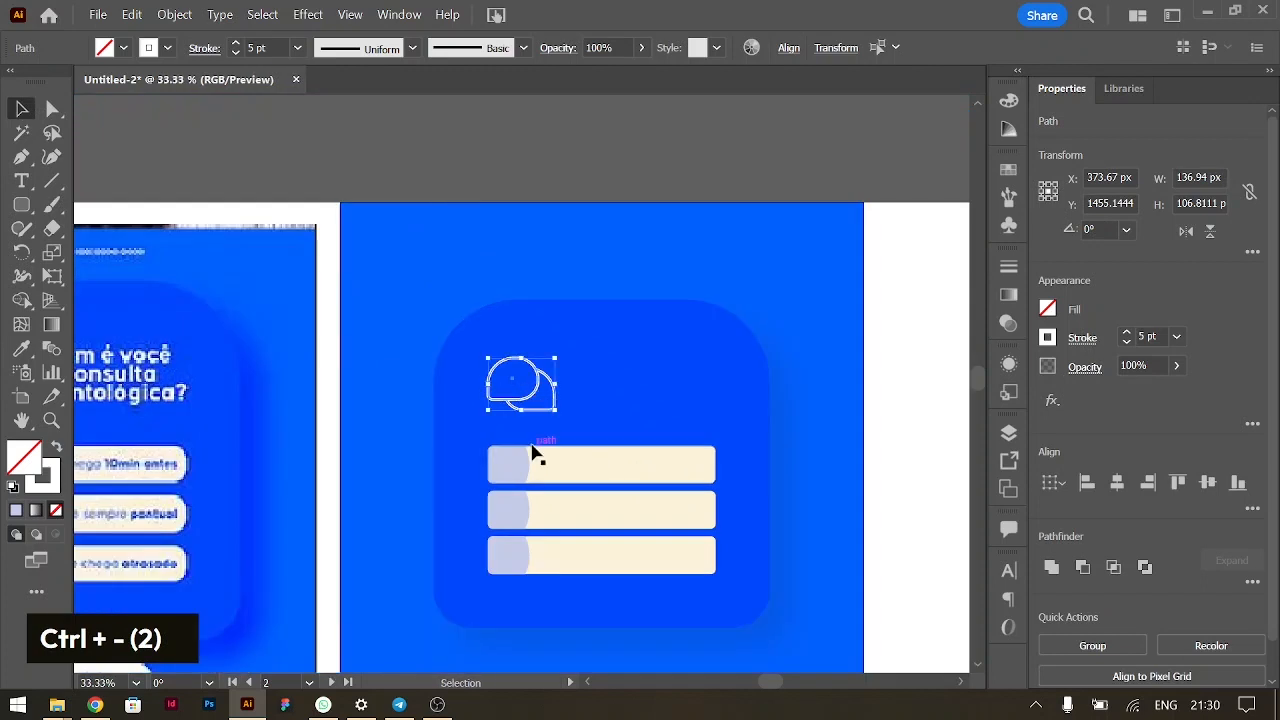
pyautogui.hscroll(-3, 533, 453)
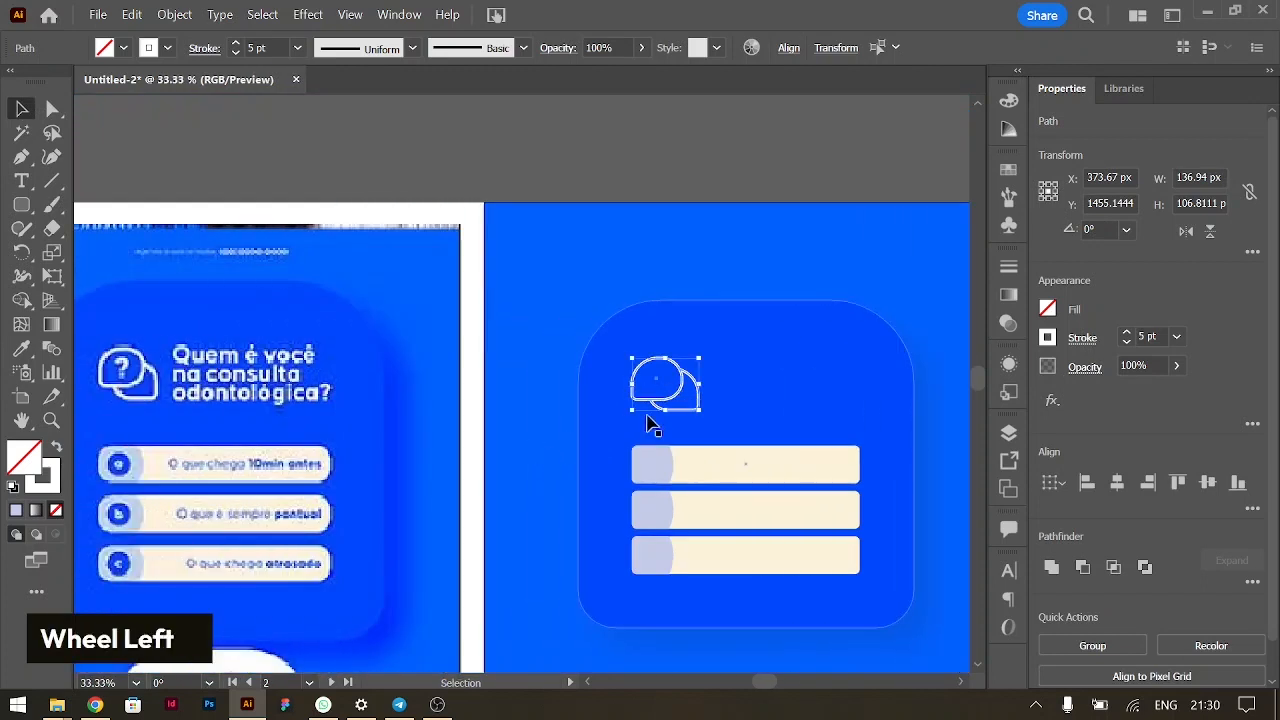
pyautogui.moveTo(700, 383); pyautogui.dragTo(694, 384)
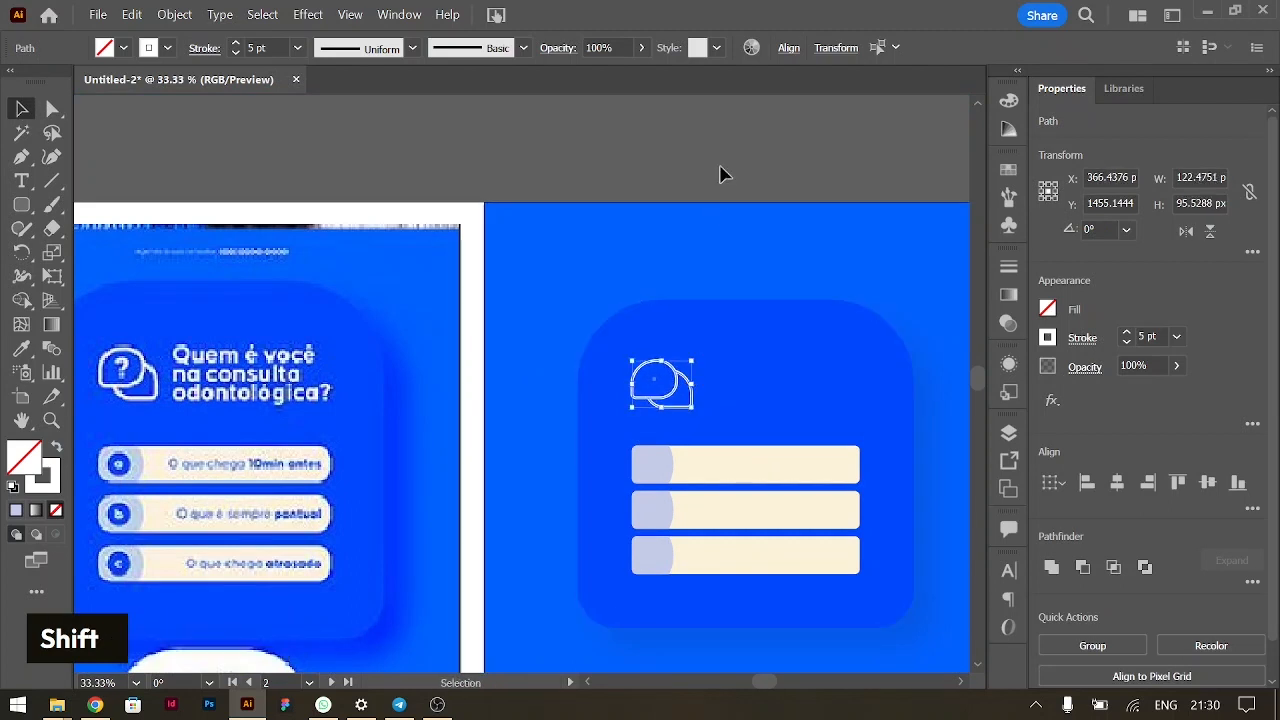
pyautogui.hotkey('shift', 'Up')
pyautogui.hotkey('shift', 'Up')
pyautogui.hscroll(2, 673, 355)
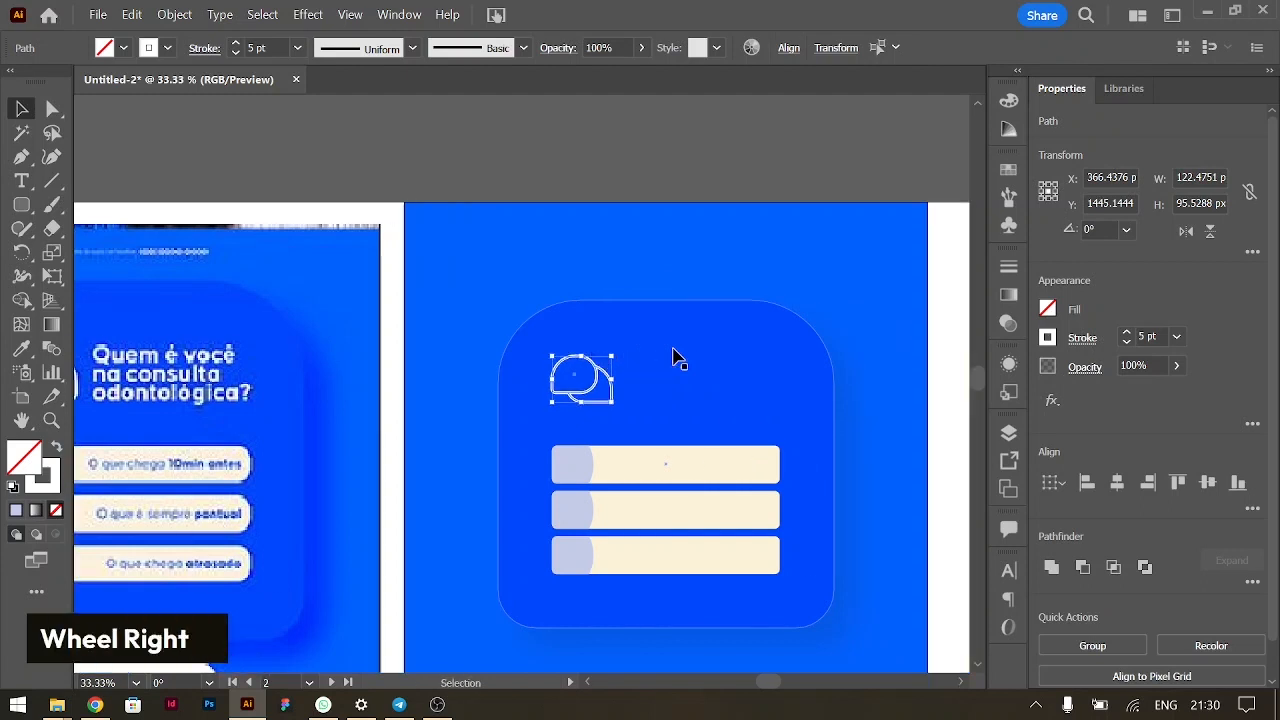
pyautogui.click(689, 180)
# Step: Add the heading text "Quem e voce / na consulta / odontologica" on three lines beside the speech-bubble icon
pyautogui.click(21, 181)
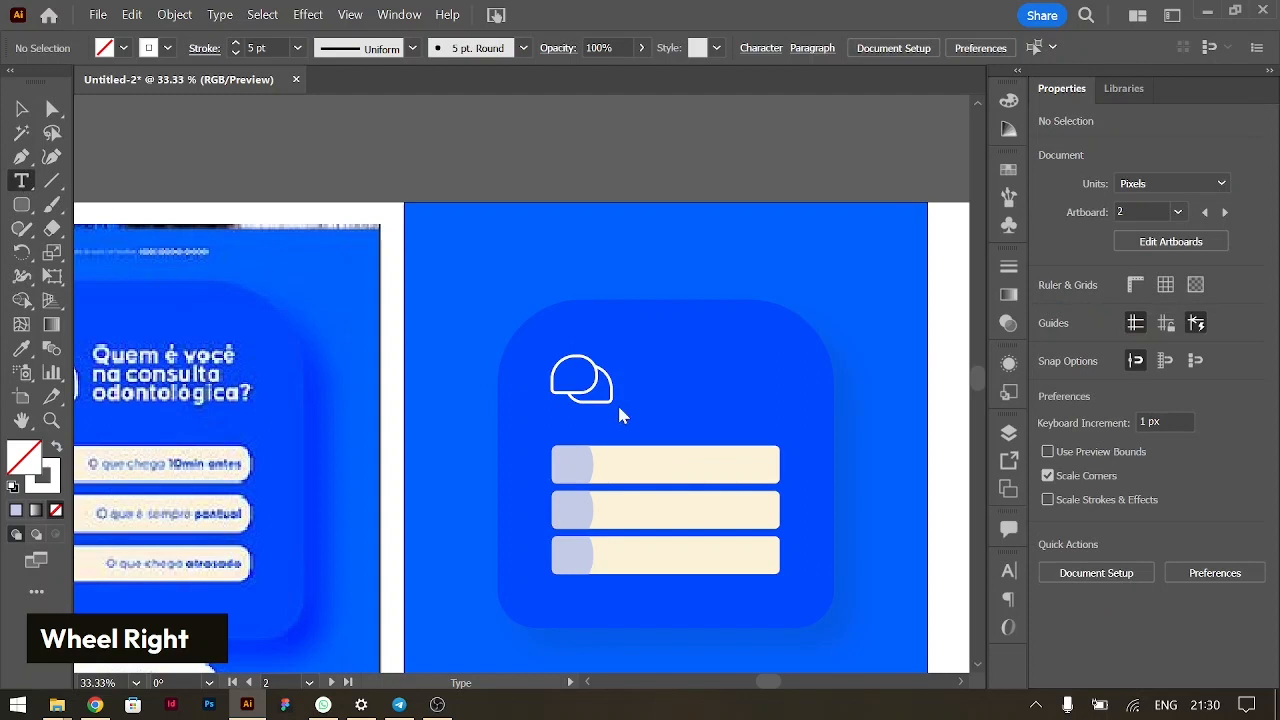
pyautogui.click(637, 354)
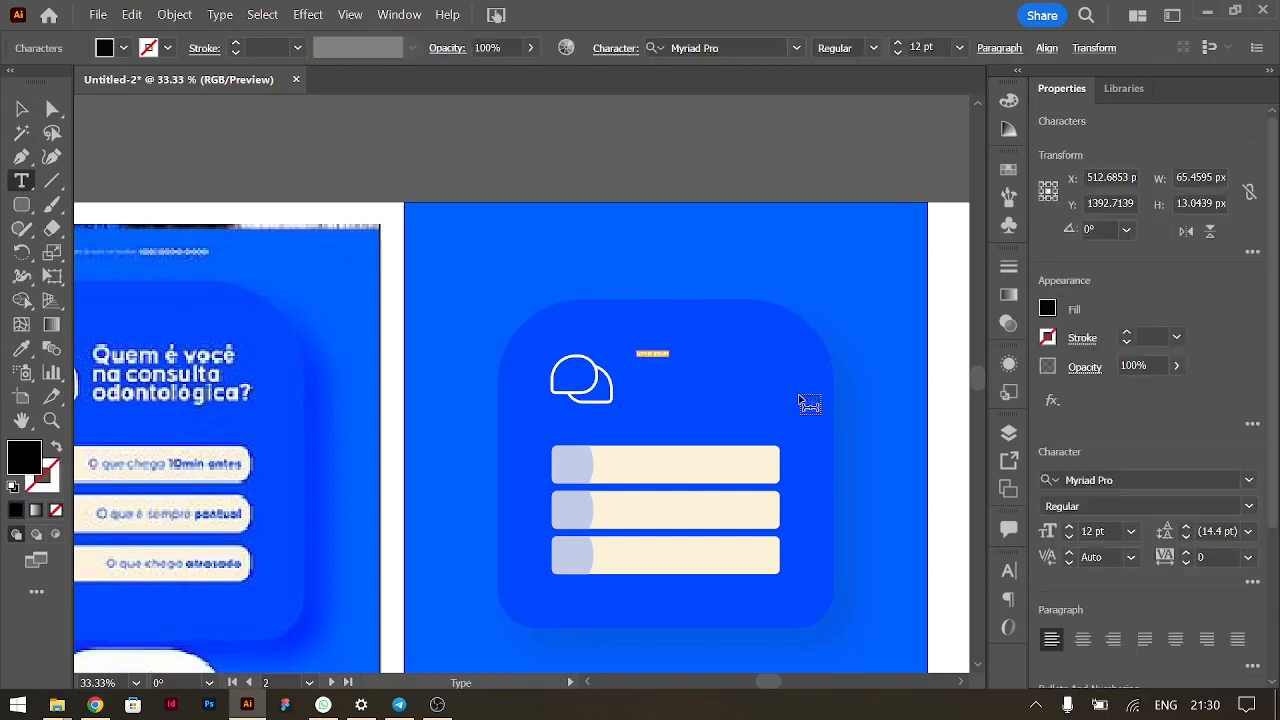
pyautogui.press('BackSpace')
pyautogui.write('Quem é')
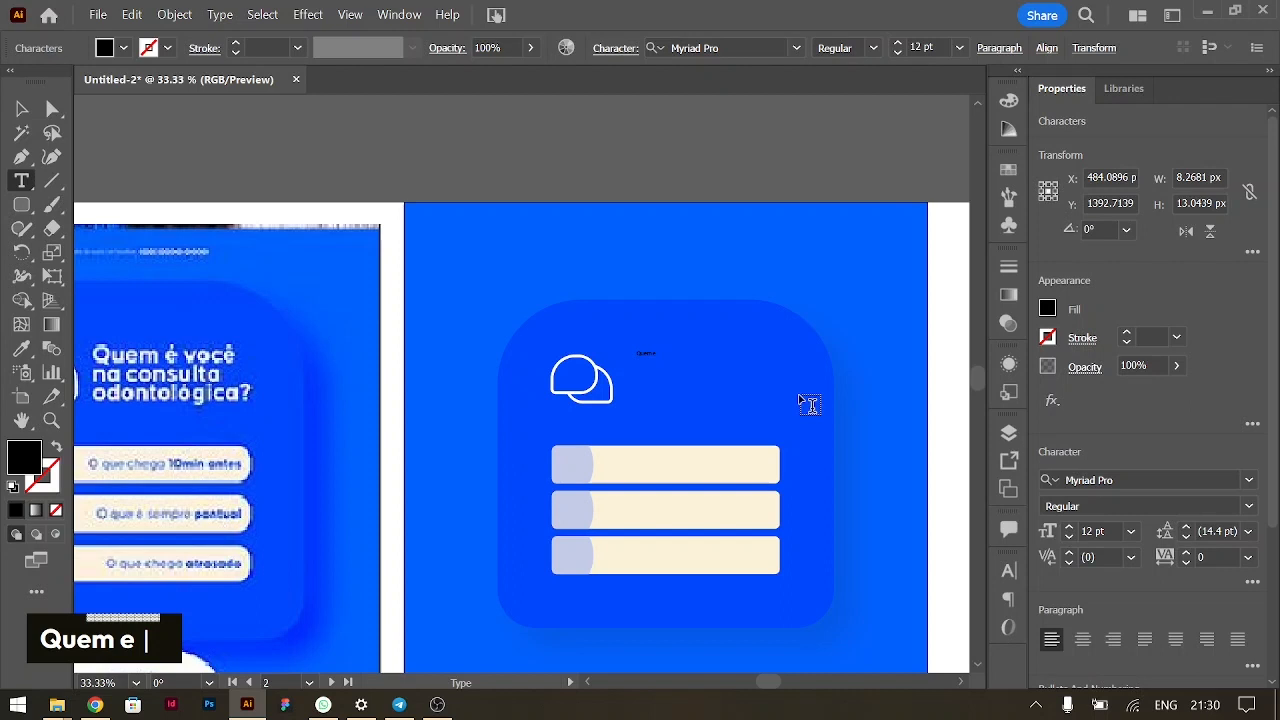
pyautogui.write('voc')
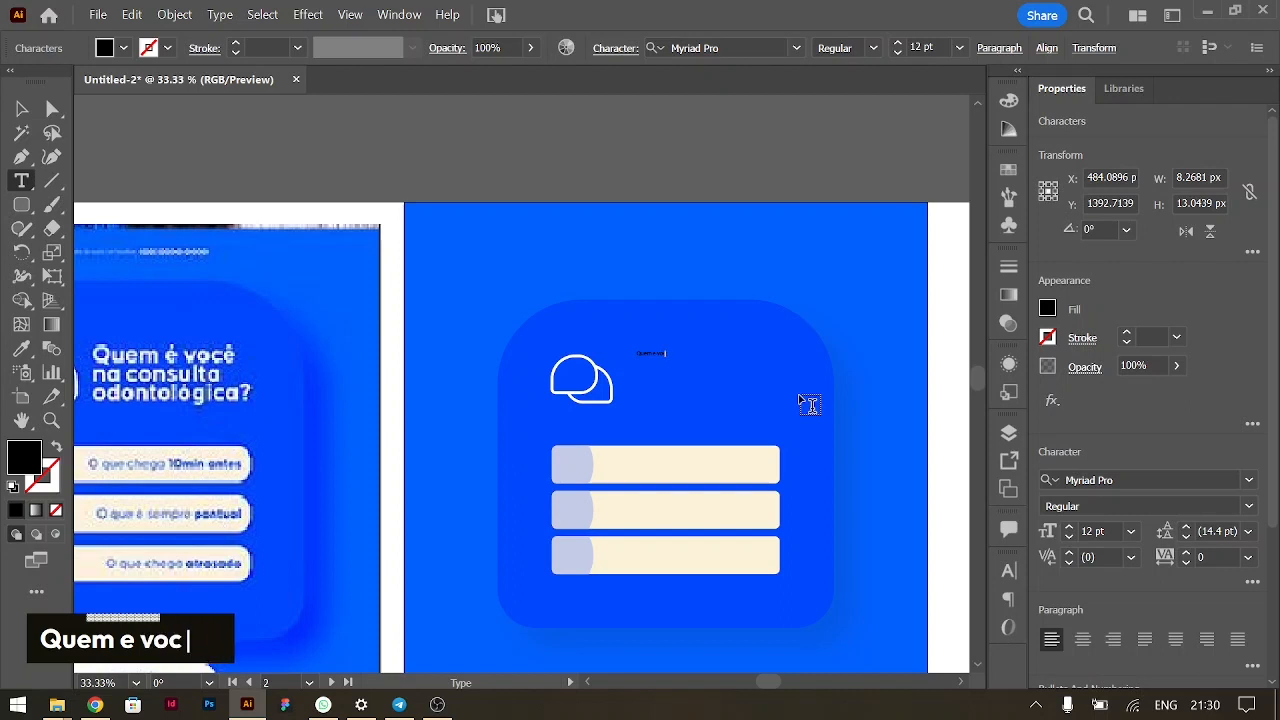
pyautogui.write('e')
pyautogui.press('Return')
pyautogui.write('na con')
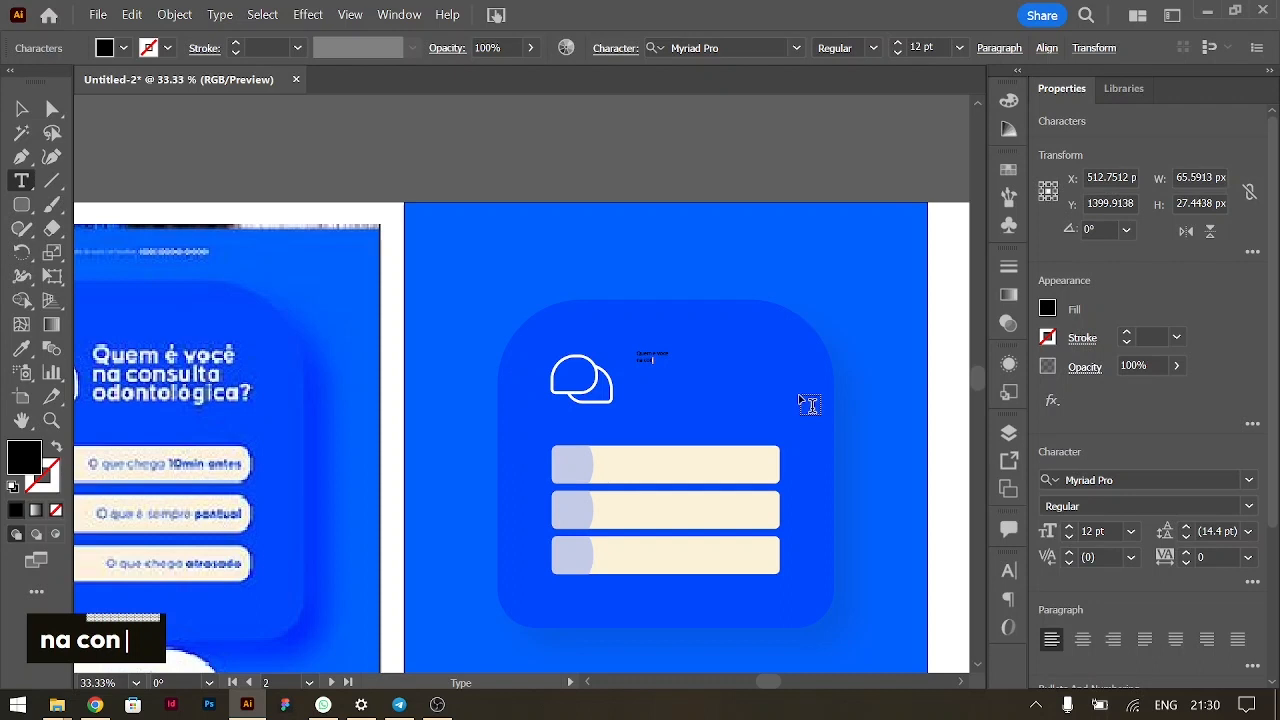
pyautogui.write('sult')
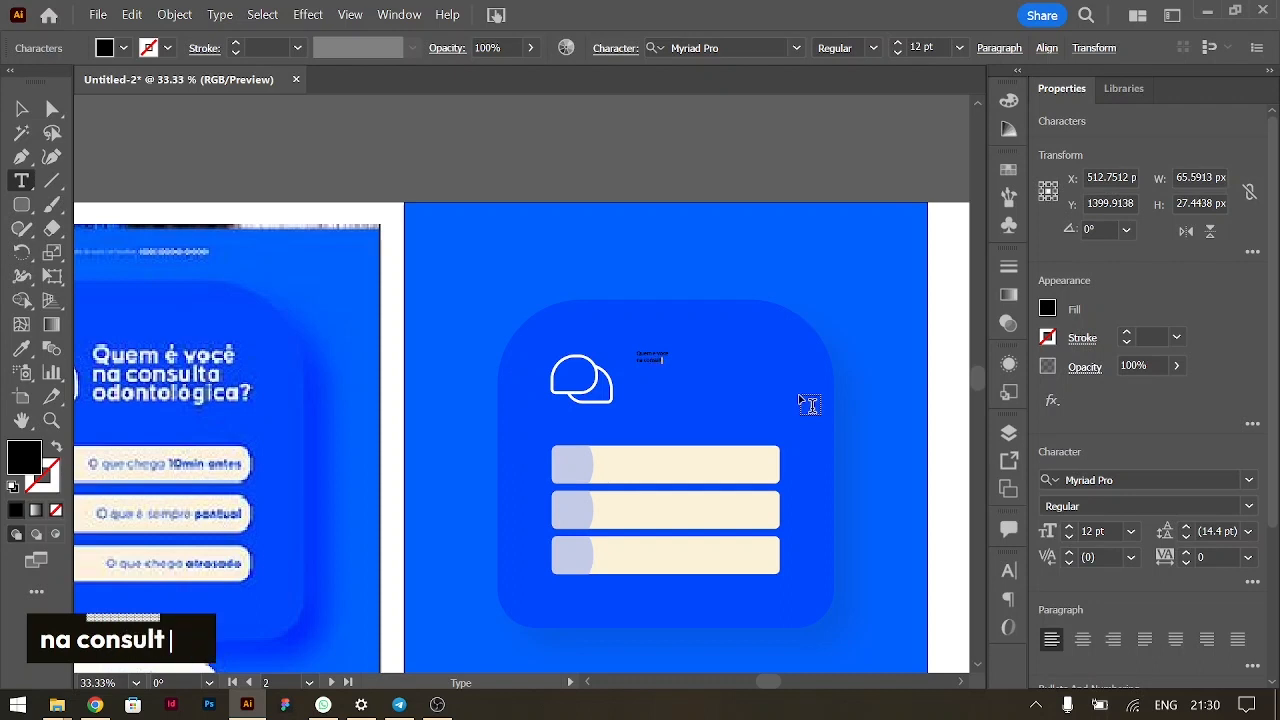
pyautogui.write('a')
pyautogui.press('Return')
pyautogui.write('odon')
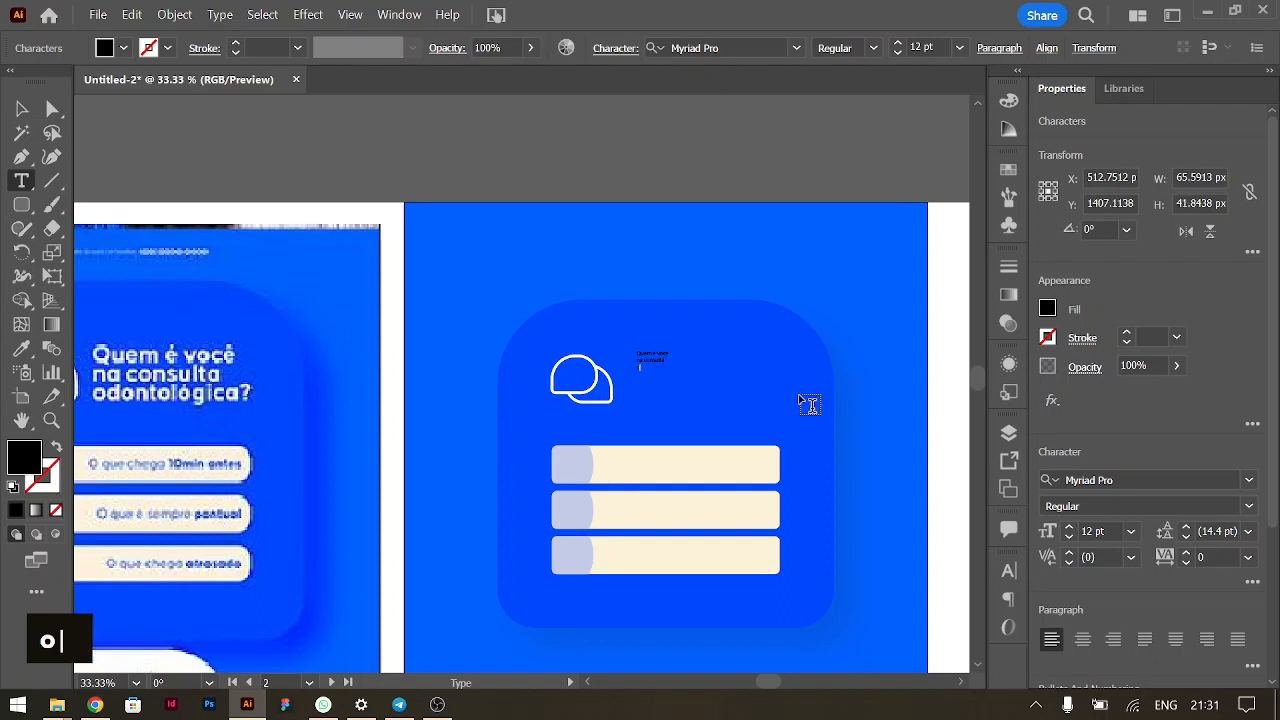
pyautogui.write('t')
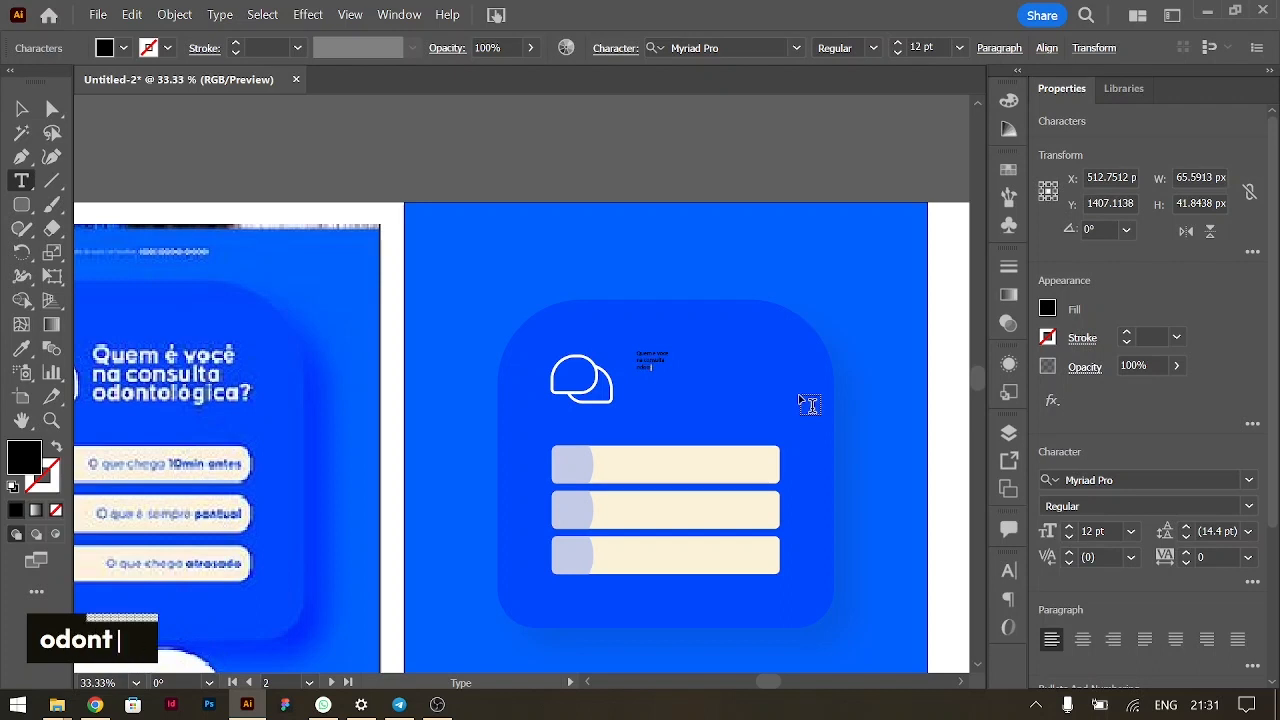
pyautogui.write('ologica')
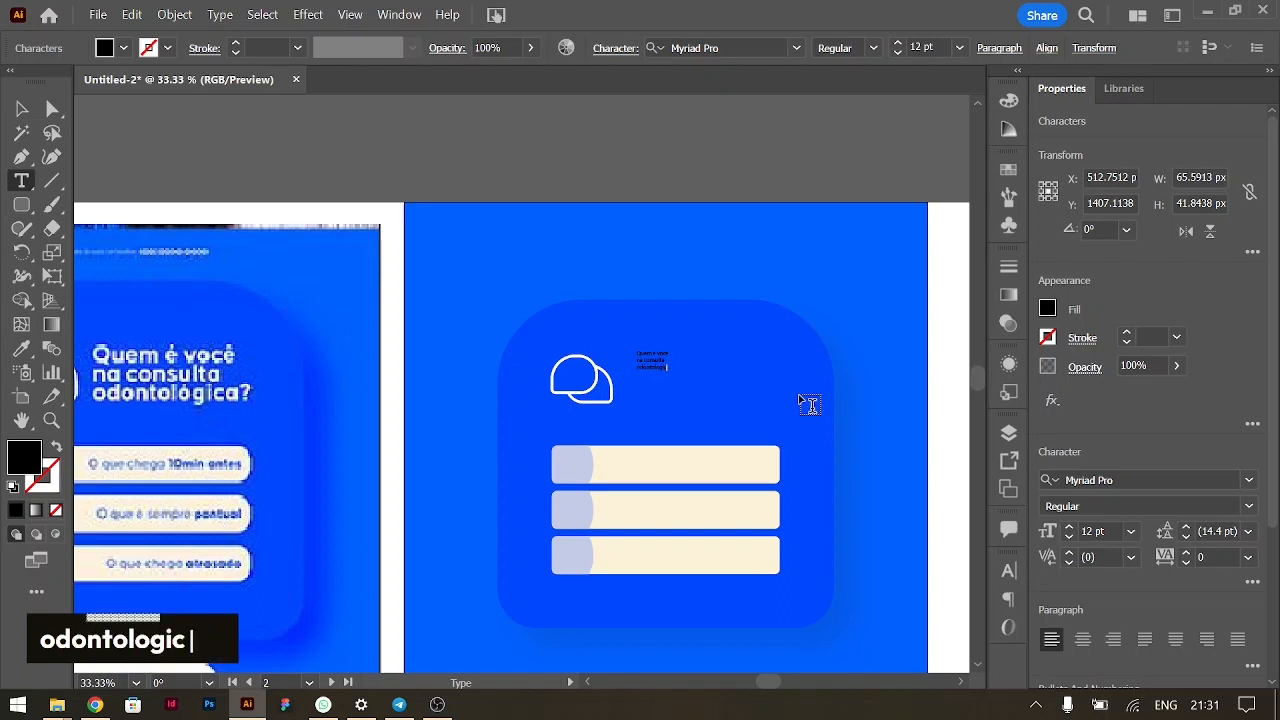
# Step: Set the font size of the whole heading text to 21 pt
pyautogui.hotkey('ctrl', 'a')
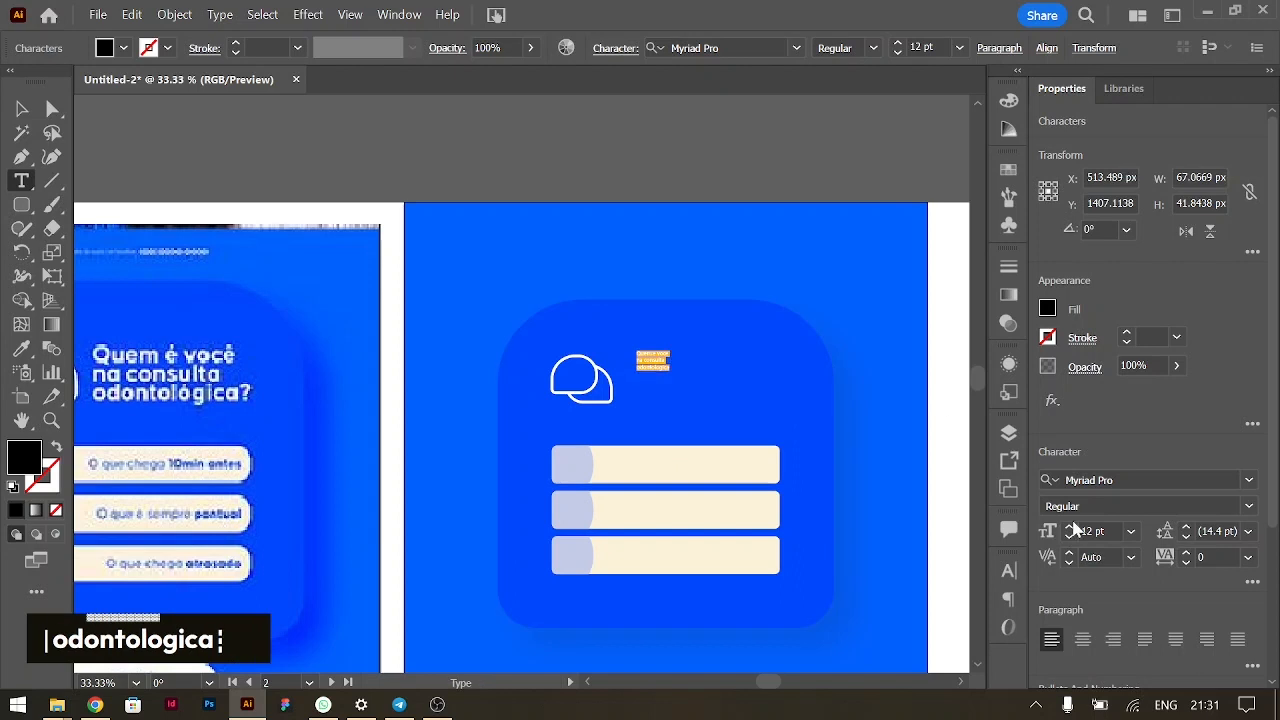
pyautogui.click(1131, 531)
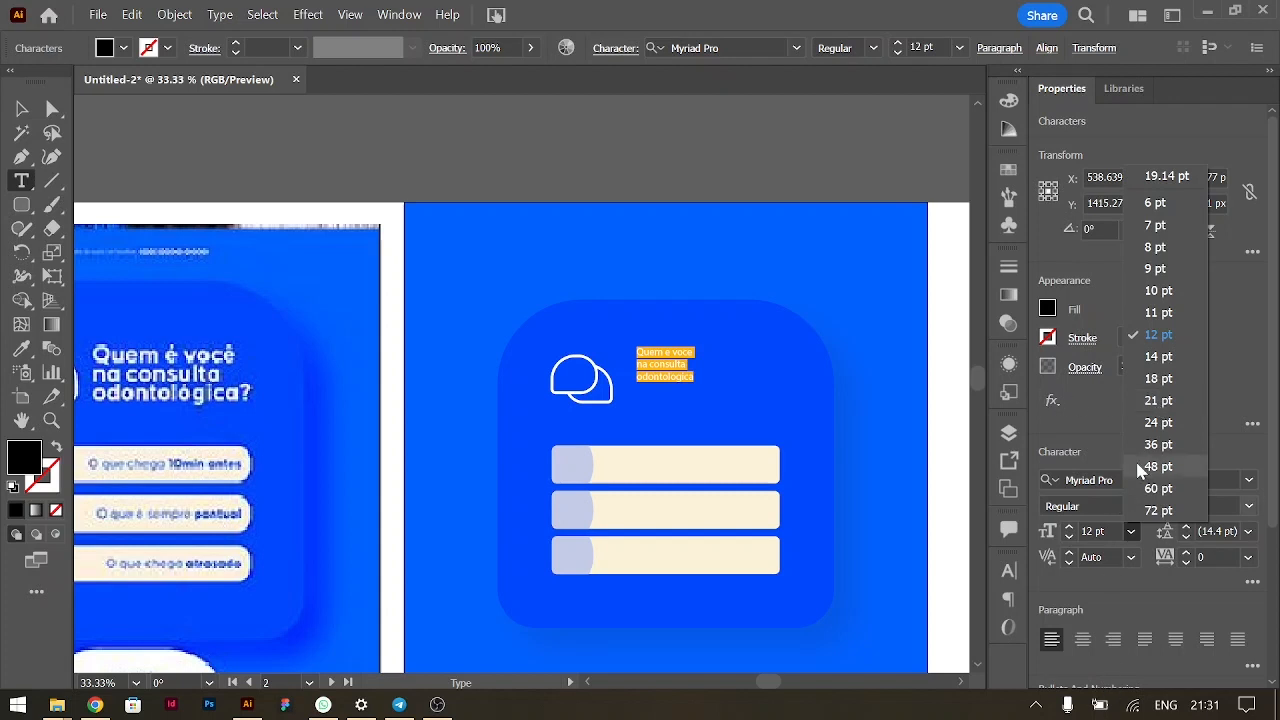
pyautogui.click(1158, 400)
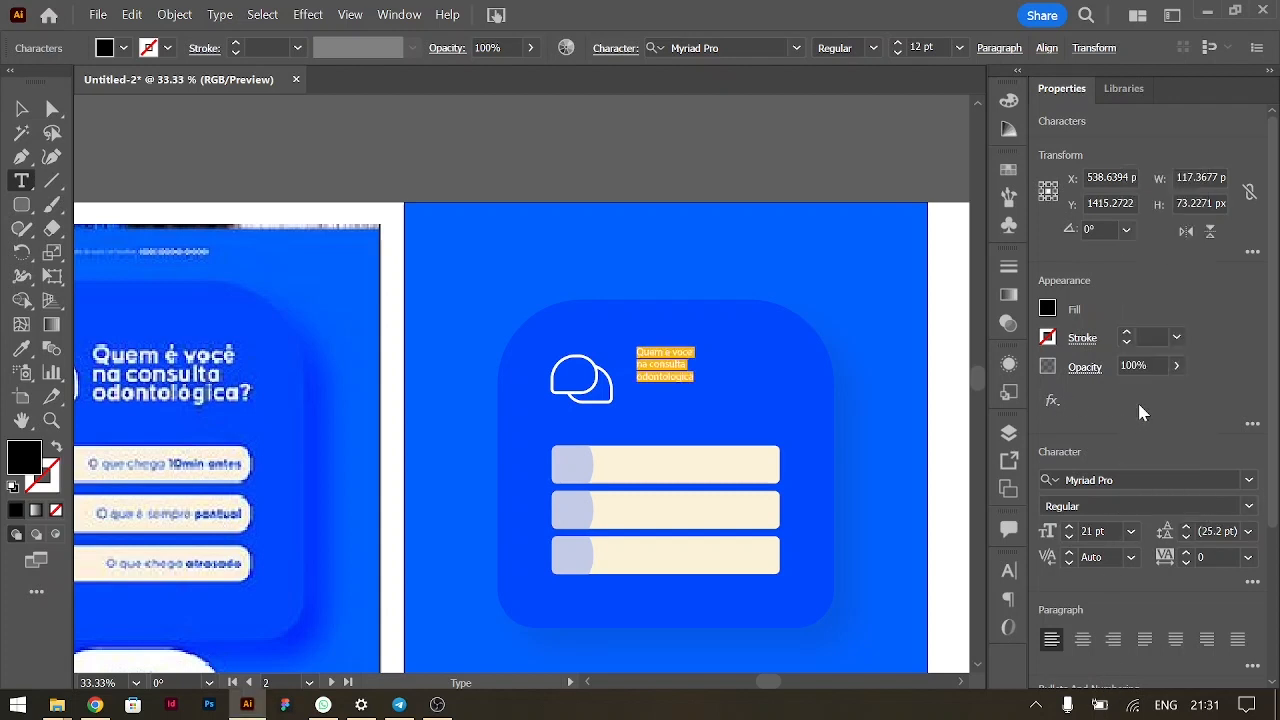
# Step: Scale the heading up proportionally to about 33 pt, place it level with the bubble icon and tighten its leading to 37.88 pt
pyautogui.click(23, 110)
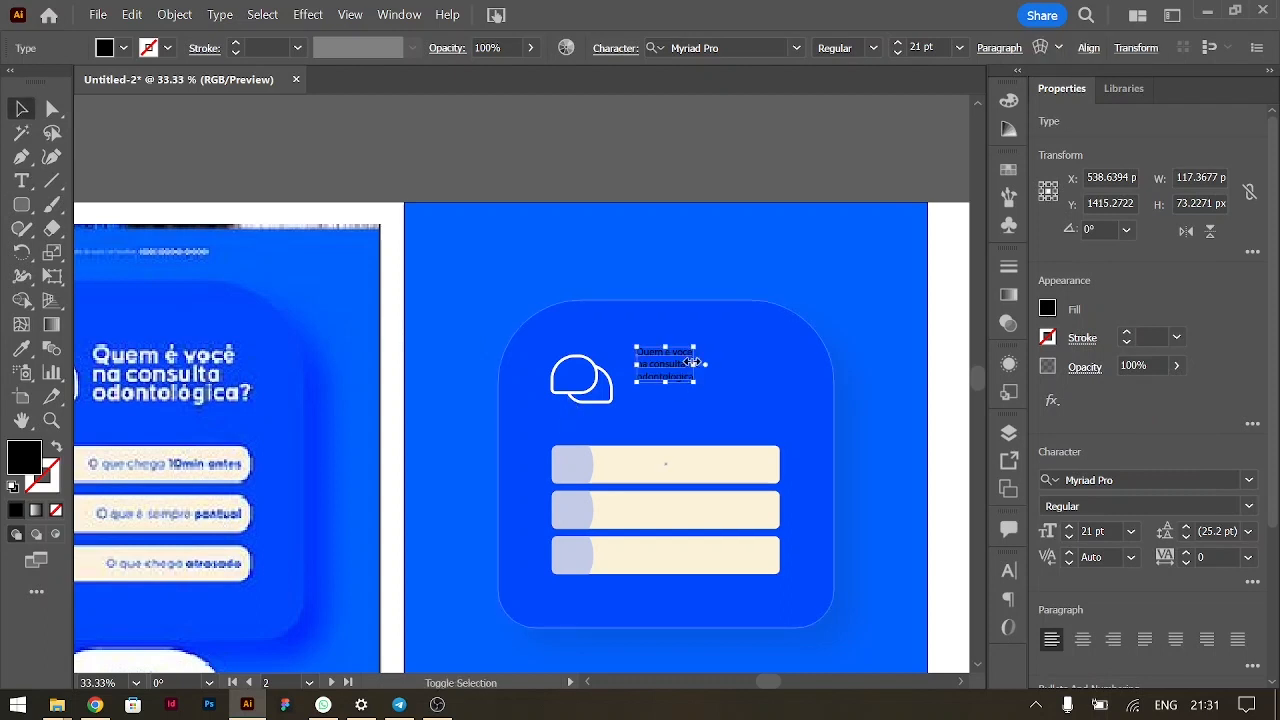
pyautogui.keyDown('shift'); pyautogui.click(723, 368); pyautogui.keyUp('shift')
pyautogui.moveTo(725, 368); pyautogui.dragTo(698, 390)
pyautogui.hotkey('alt', 'Up')
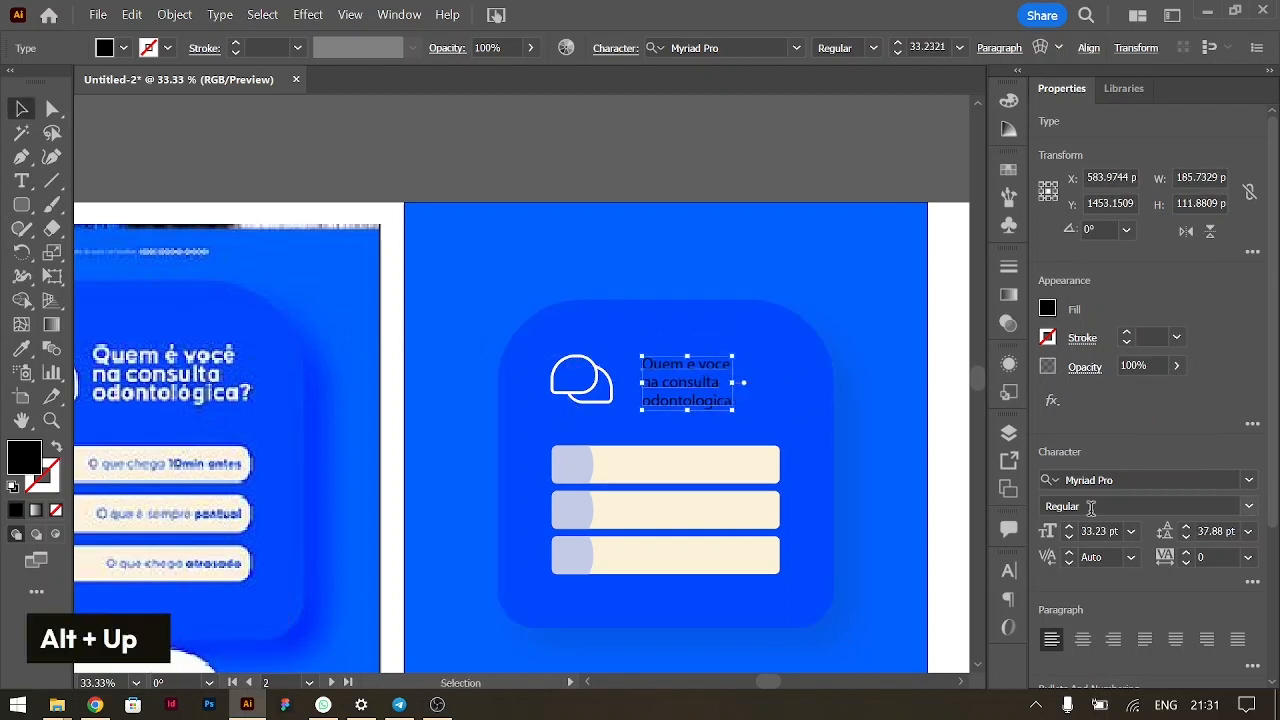
# Step: Change the heading's font to Raleway in the Bold style
pyautogui.click(1135, 481)
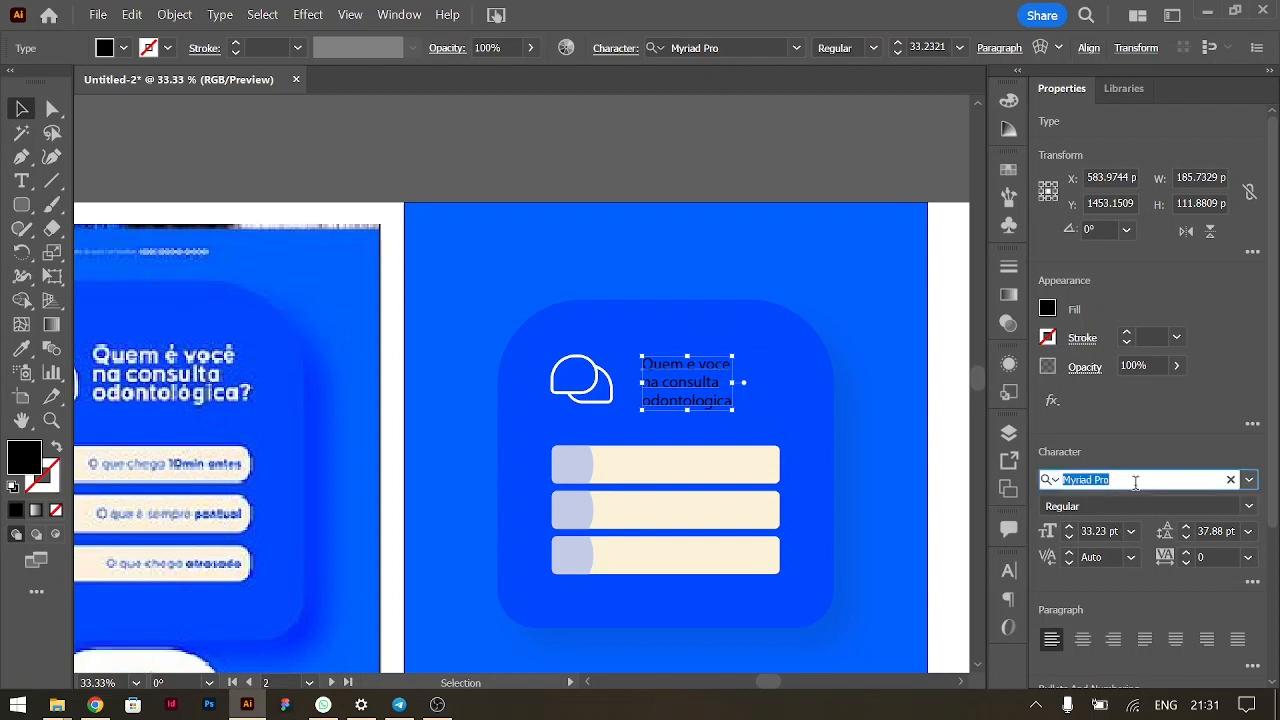
pyautogui.write('rale')
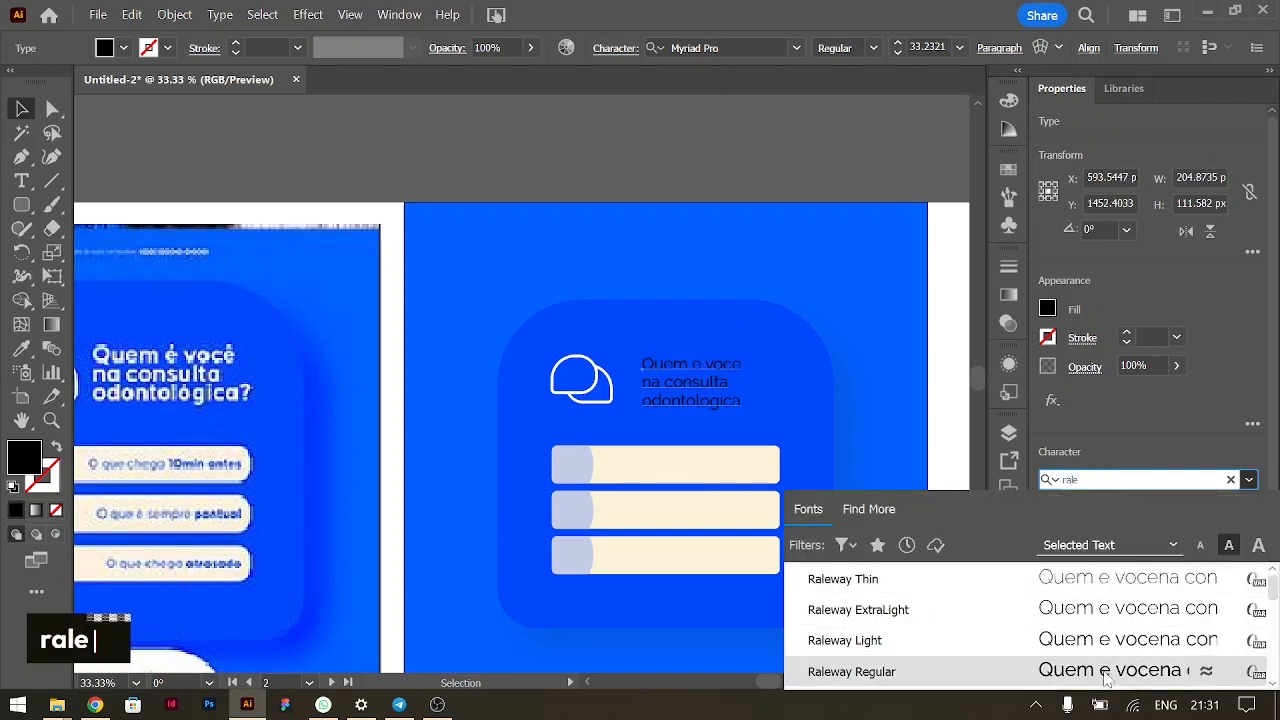
pyautogui.click(1107, 671)
pyautogui.click(1222, 506)
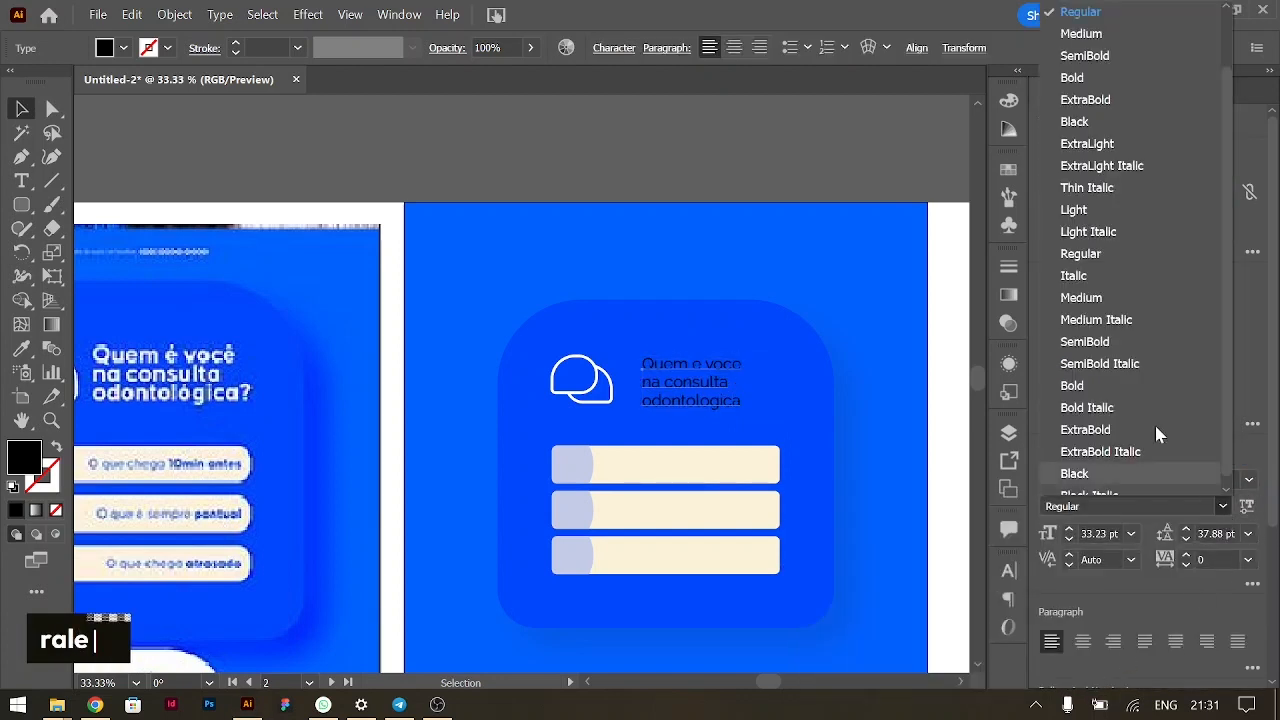
pyautogui.click(1090, 390)
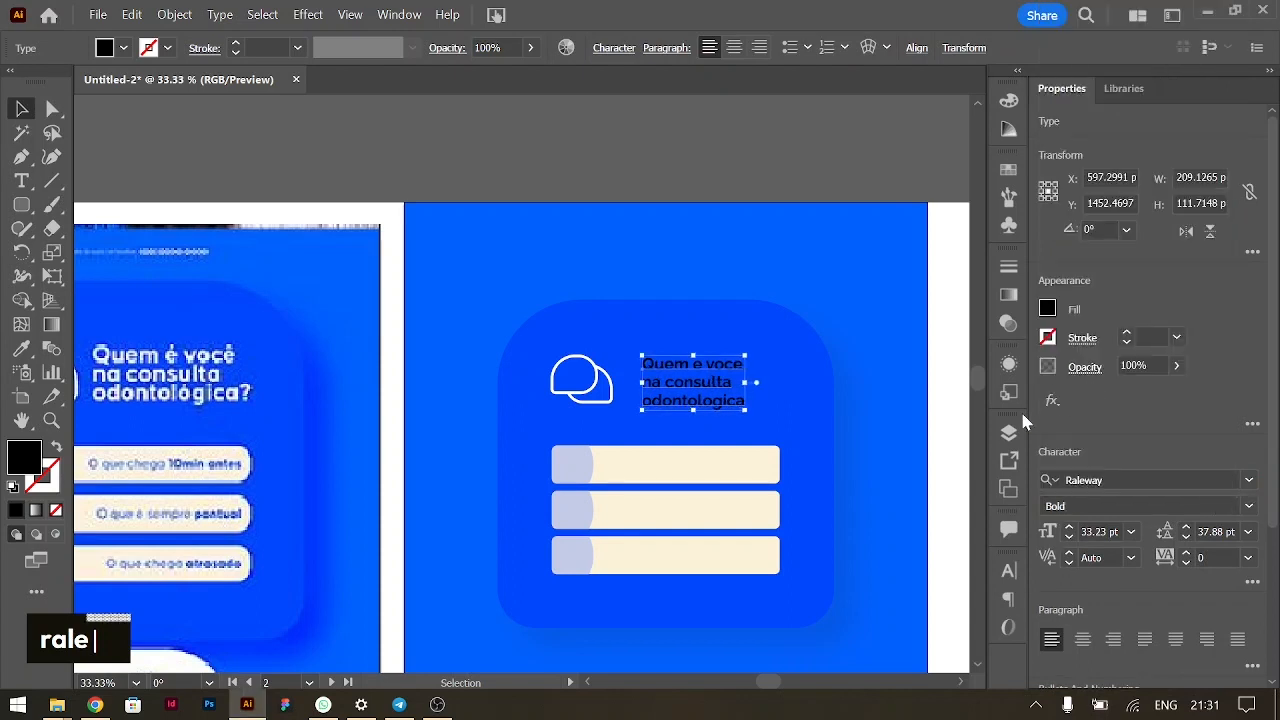
# Step: Tighten the heading's line spacing to 27.88 pt
pyautogui.hotkey('alt', 'Up')
pyautogui.hotkey('alt', 'Up')
pyautogui.hotkey('alt', 'Up')
pyautogui.hotkey('alt', 'Up')
pyautogui.hotkey('alt', 'Up')
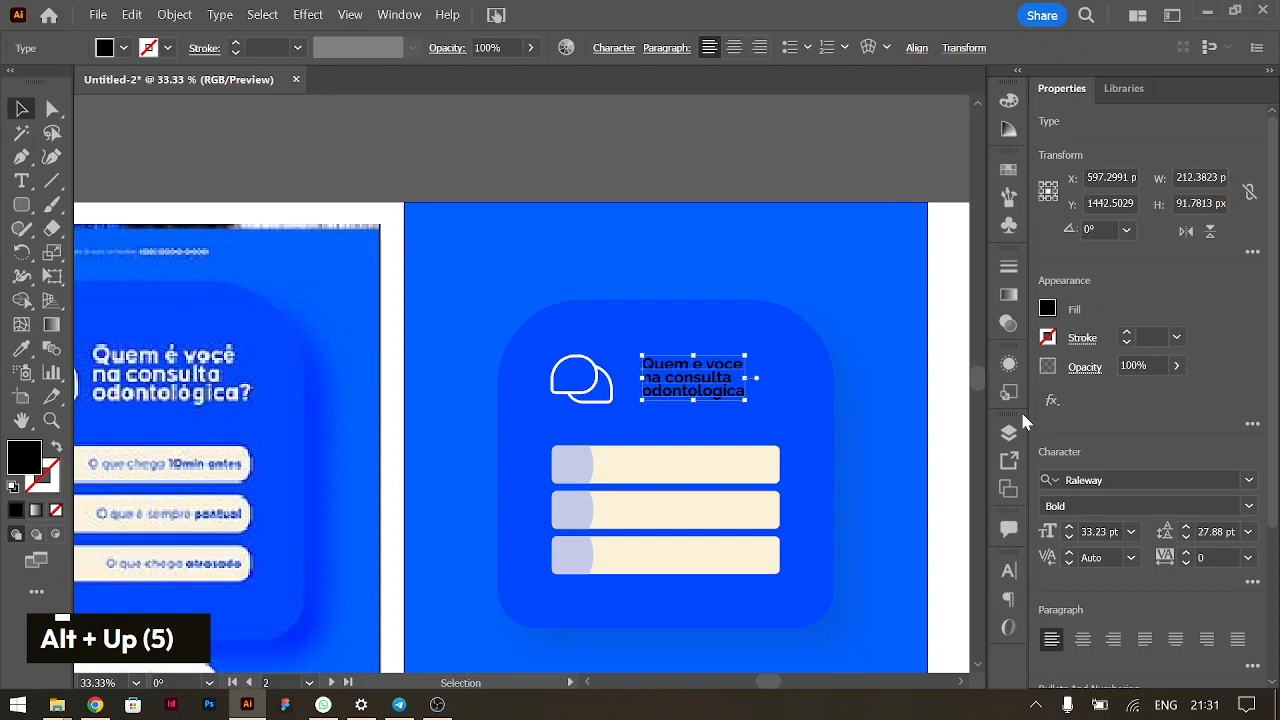
# Step: Add a question mark at the end of the heading's last line
pyautogui.doubleClick(703, 383)
pyautogui.press('Down')
pyautogui.press('Down')
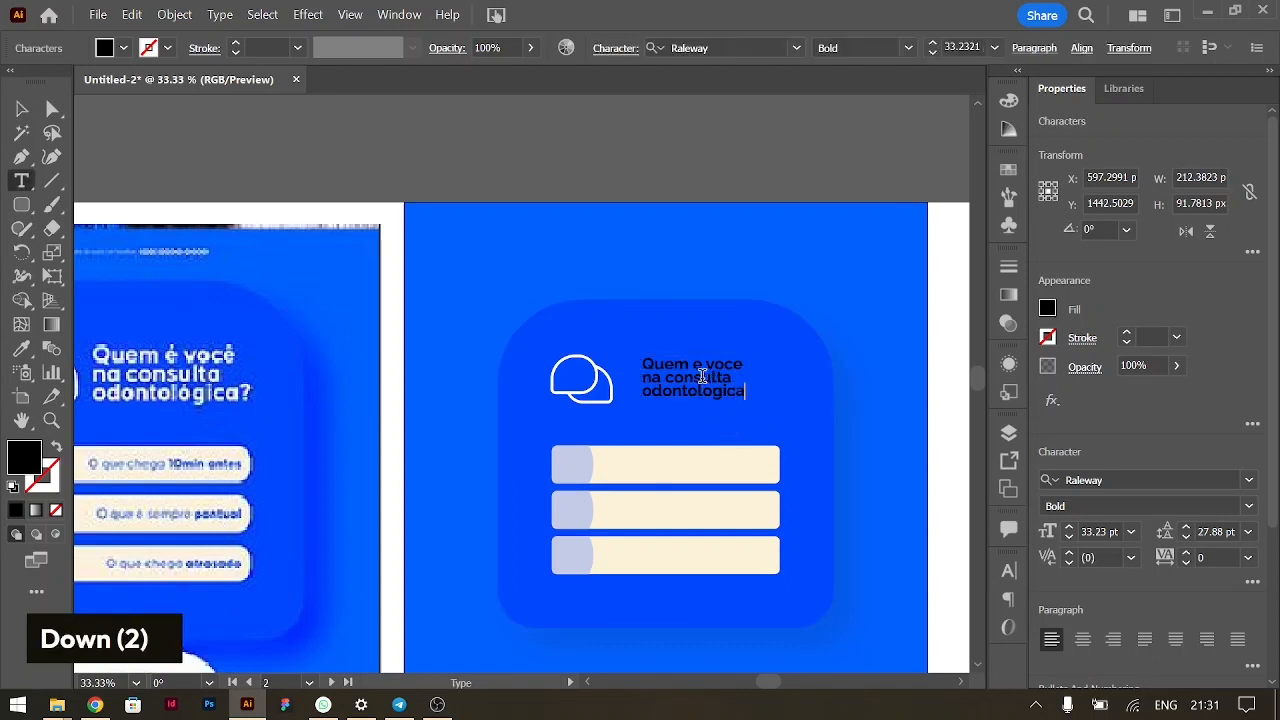
pyautogui.write('?')
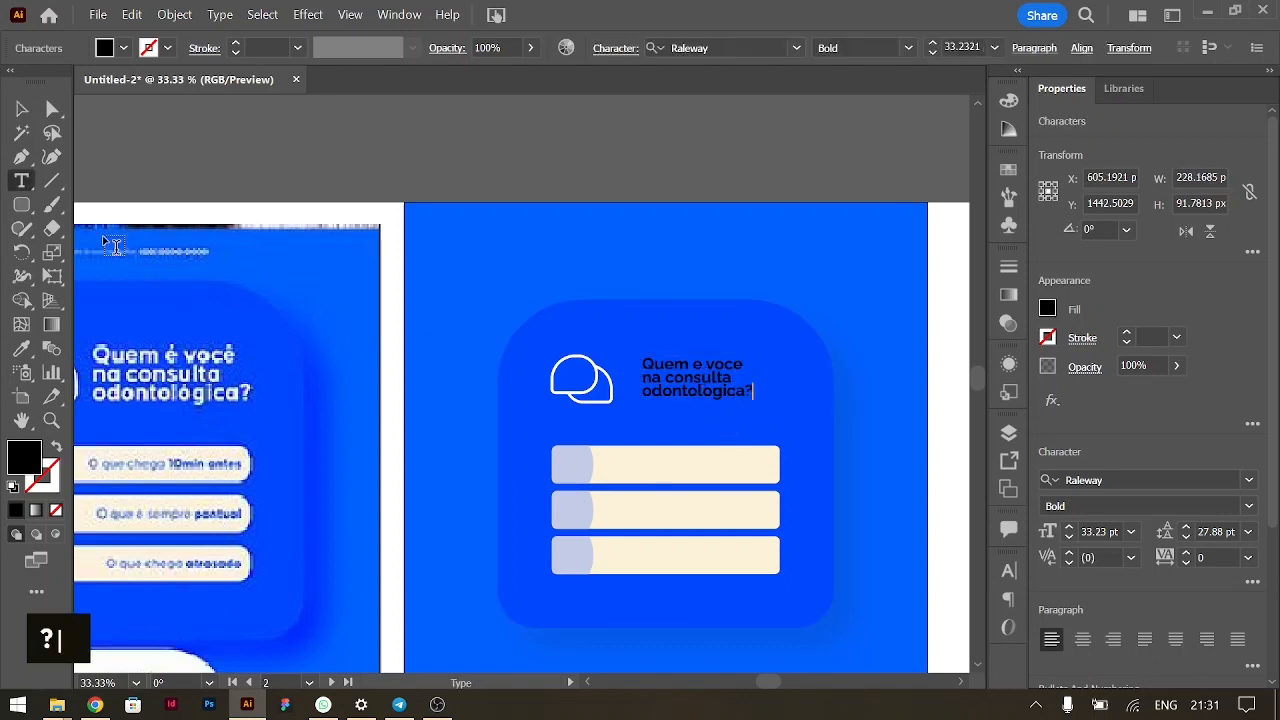
# Step: Enlarge the heading proportionally and move it closer to the speech-bubble icon, vertically centred beside it
pyautogui.click(21, 109)
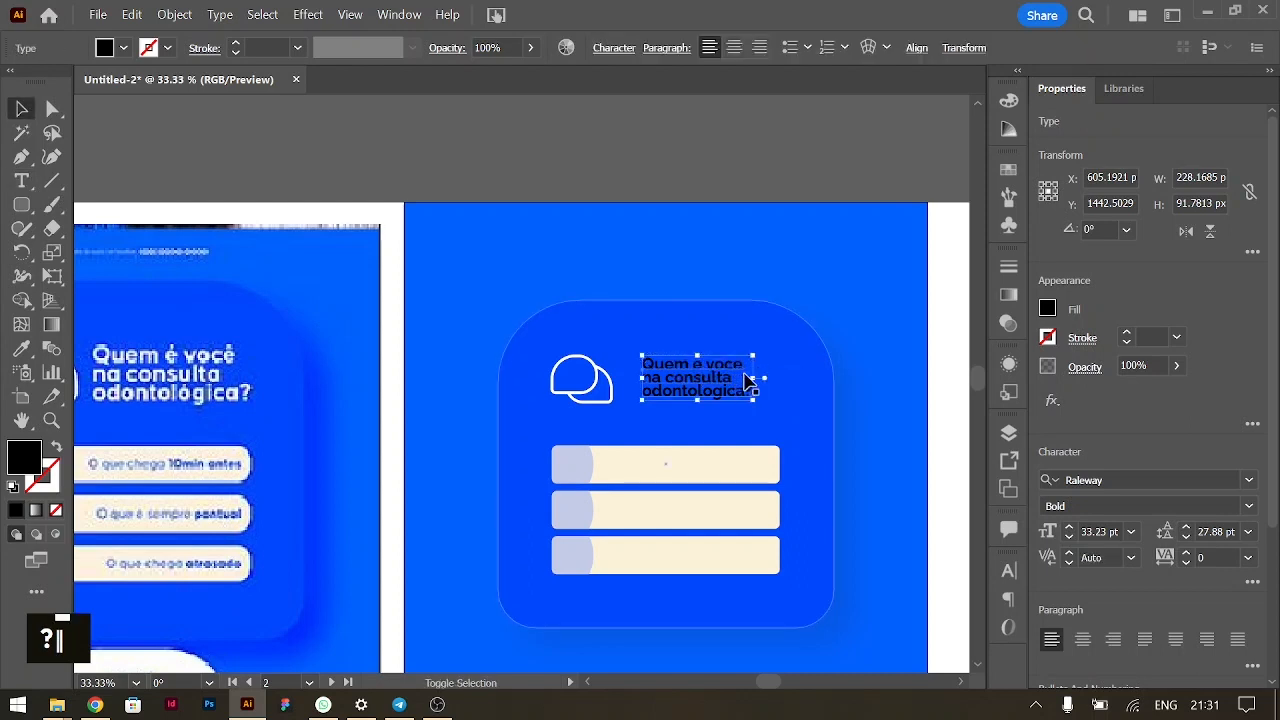
pyautogui.keyDown('shift'); pyautogui.click(770, 379); pyautogui.keyUp('shift')
pyautogui.moveTo(770, 379); pyautogui.dragTo(707, 393)
# Step: Scale the icon and heading together to about 470 by 124 px, matching the answer bars' width, and move them down 4 px
pyautogui.keyDown('shift'); pyautogui.click(605, 389); pyautogui.keyUp('shift')
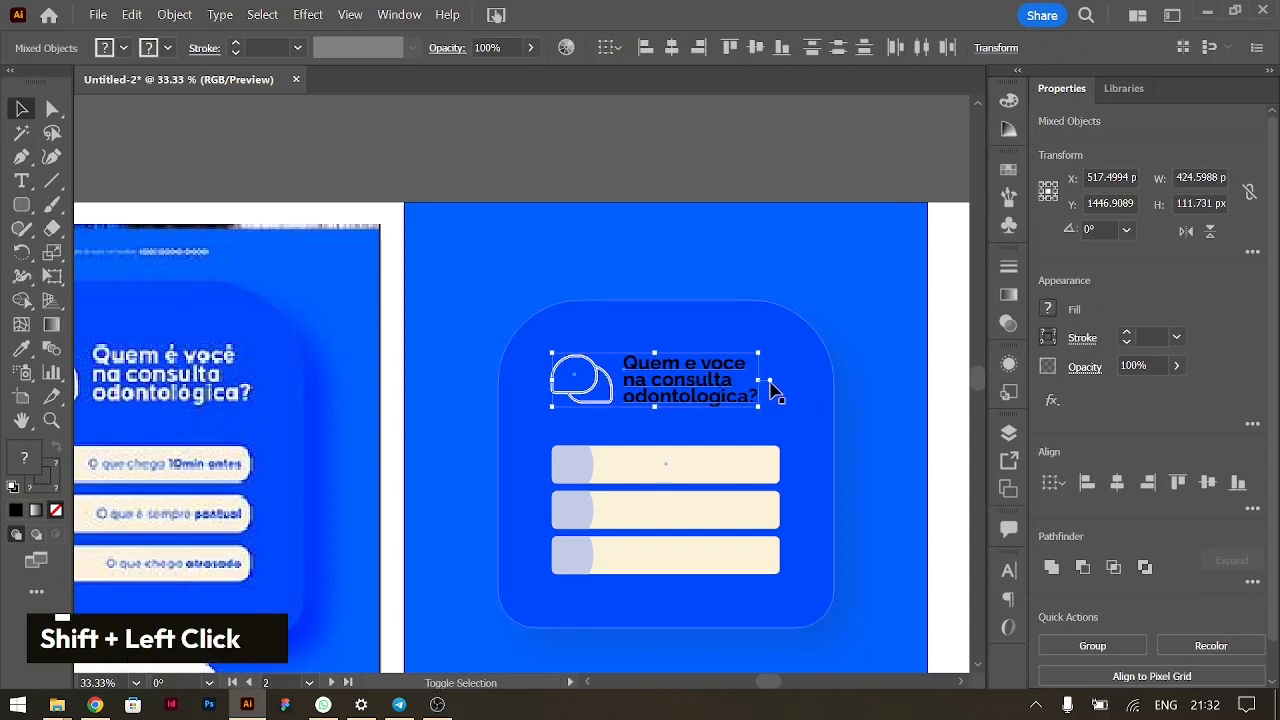
pyautogui.moveTo(763, 380); pyautogui.dragTo(780, 380)
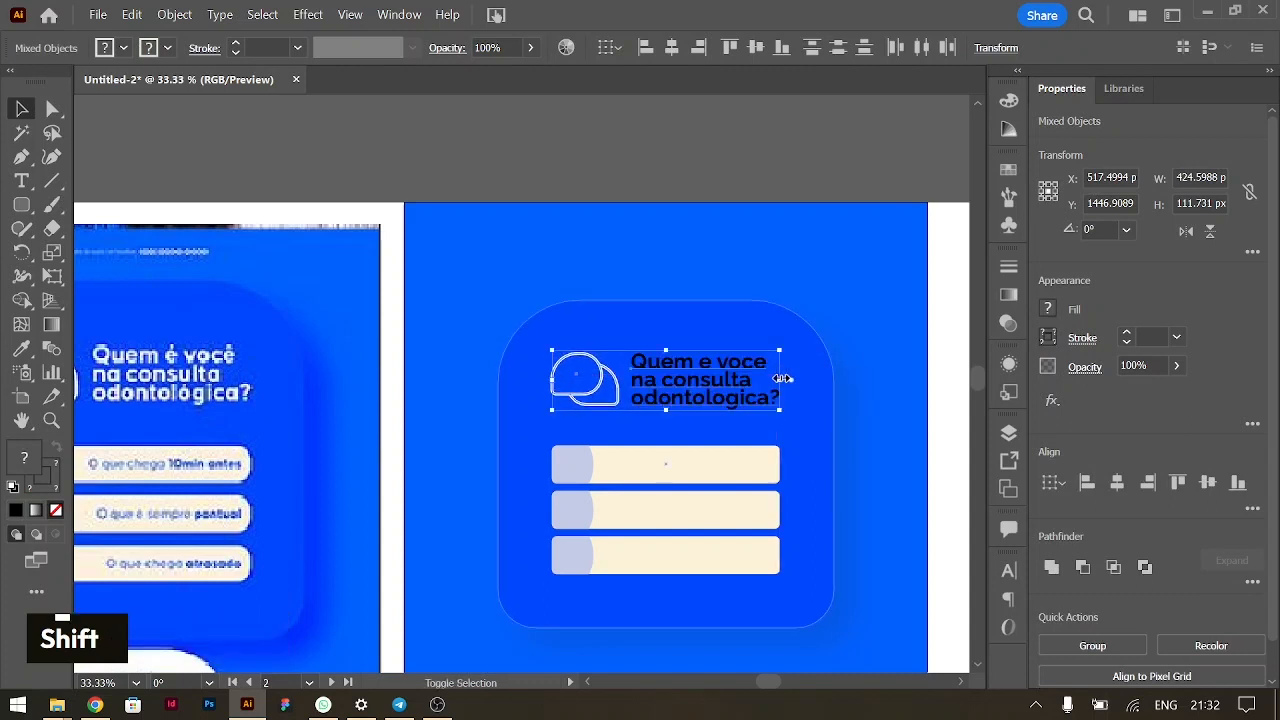
pyautogui.press('Down')
pyautogui.press('Down')
pyautogui.press('Down')
pyautogui.press('Down')
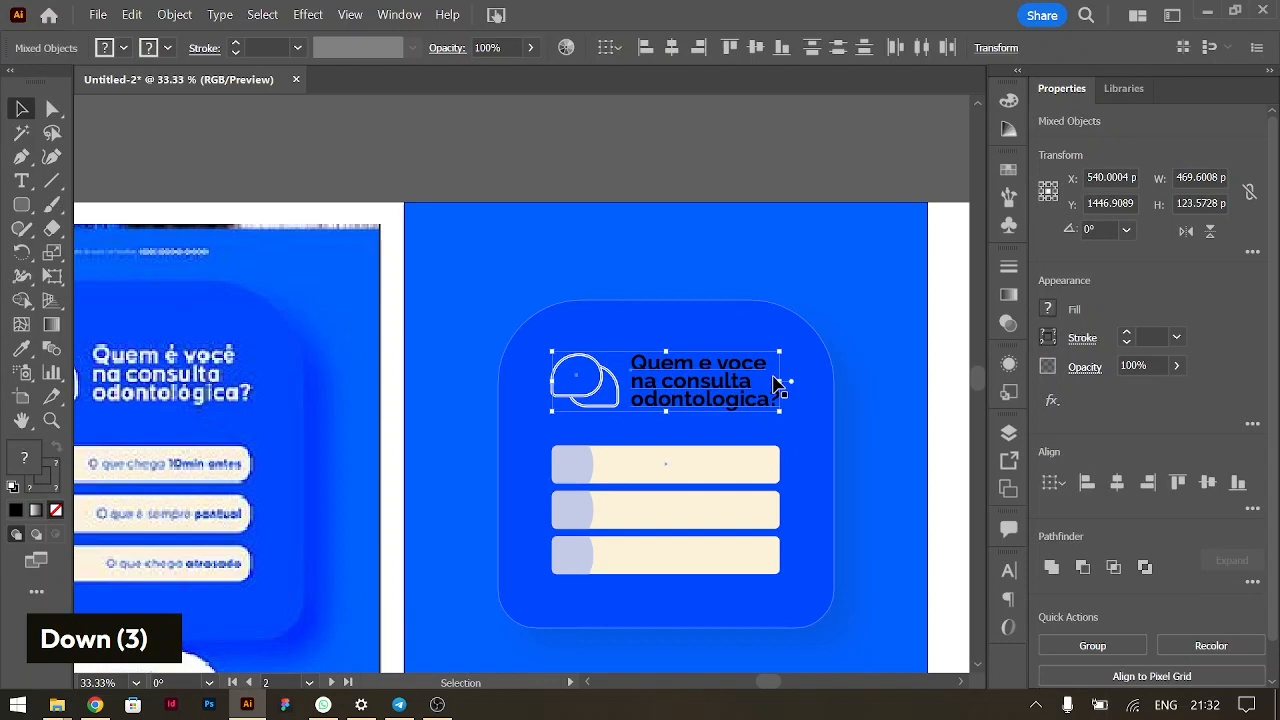
# Step: Widen the lavender end piece of each of the three answer bars to about 102 px
pyautogui.hscroll(-2, 660, 500)
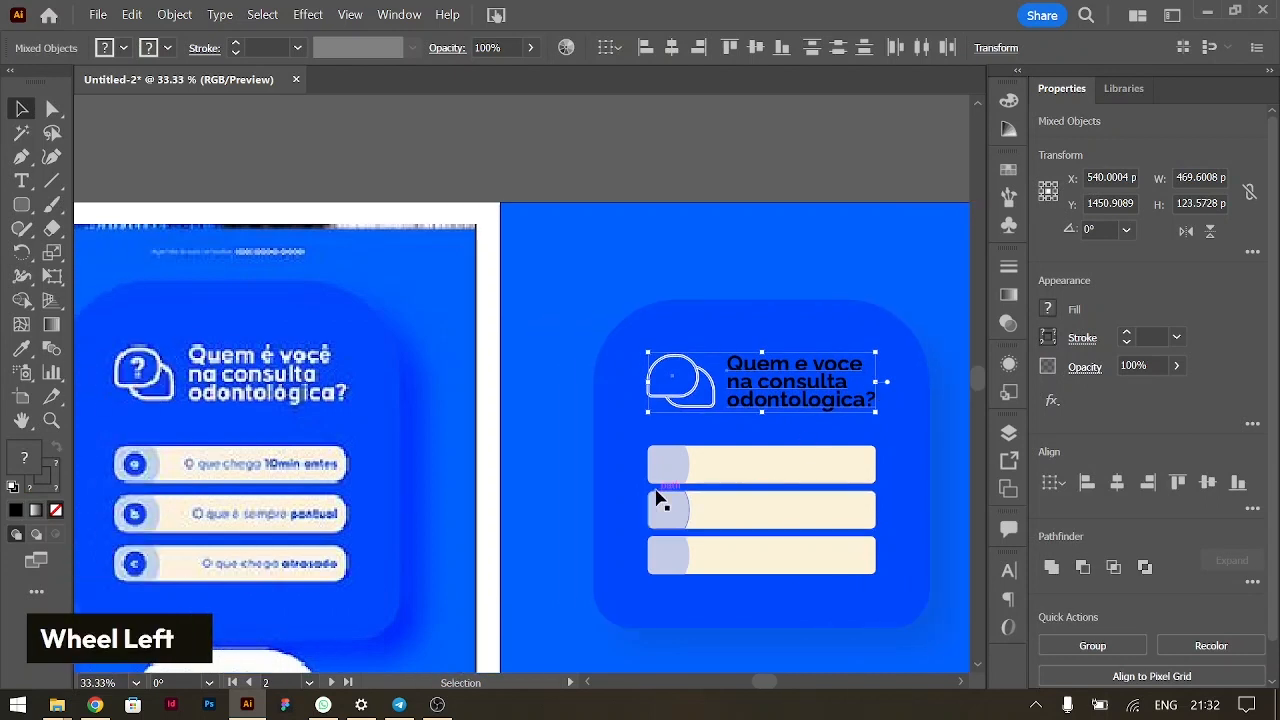
pyautogui.click(677, 465)
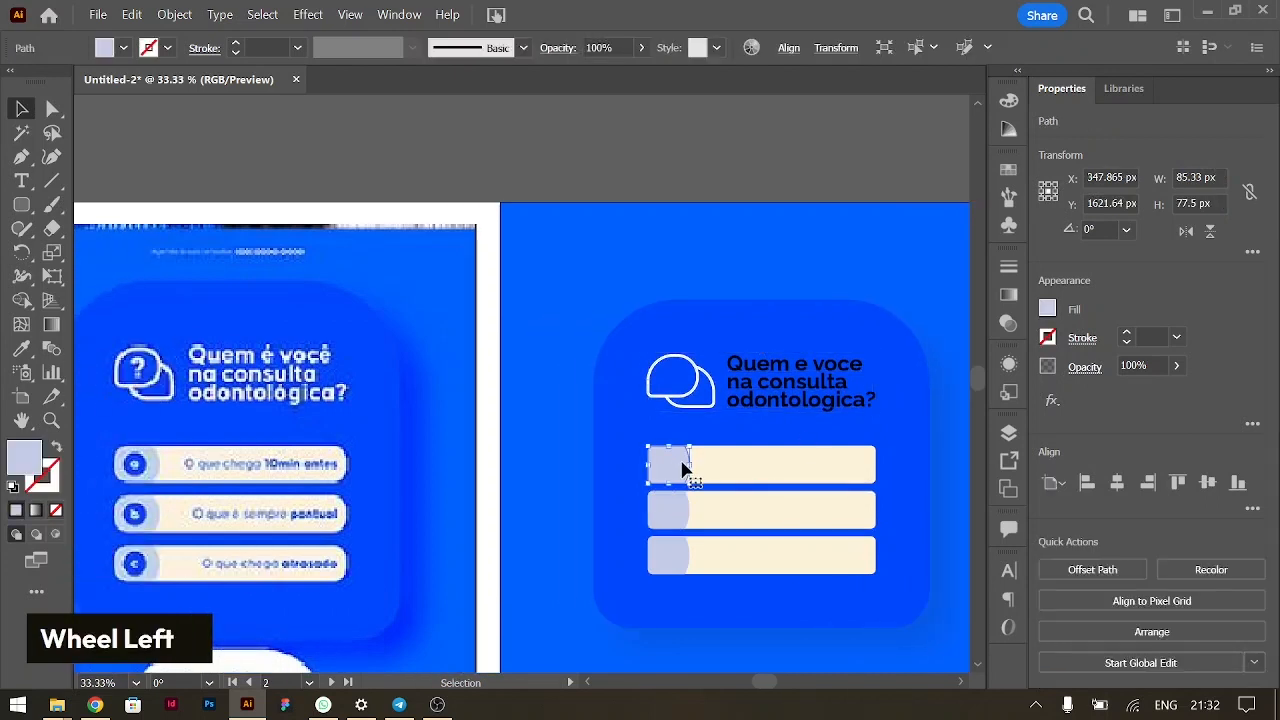
pyautogui.moveTo(688, 465); pyautogui.dragTo(697, 466)
pyautogui.click(685, 510)
pyautogui.moveTo(687, 510); pyautogui.dragTo(690, 512)
pyautogui.click(686, 549)
pyautogui.moveTo(689, 559); pyautogui.dragTo(700, 562)
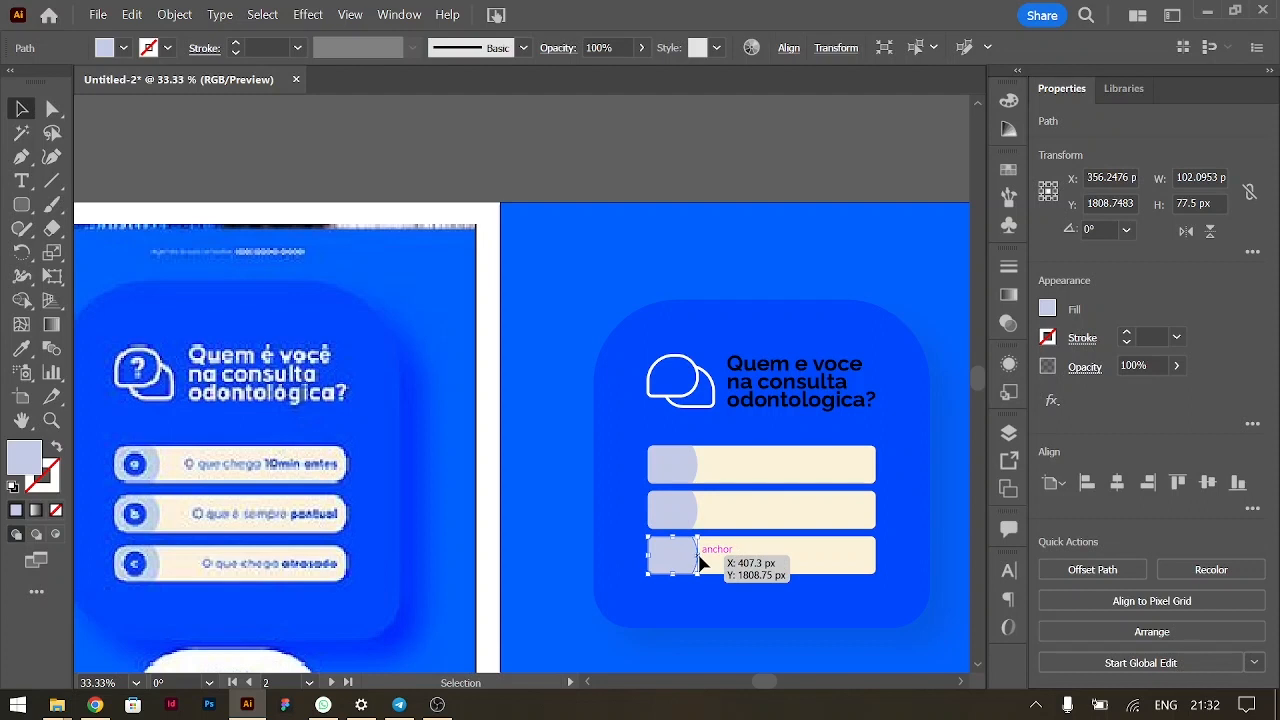
# Step: Widen all three lavender end pieces together to about 111 px
pyautogui.keyDown('shift'); pyautogui.click(686, 509); pyautogui.keyUp('shift')
pyautogui.keyDown('shift'); pyautogui.click(698, 482); pyautogui.keyUp('shift')
pyautogui.moveTo(697, 509); pyautogui.dragTo(702, 511)
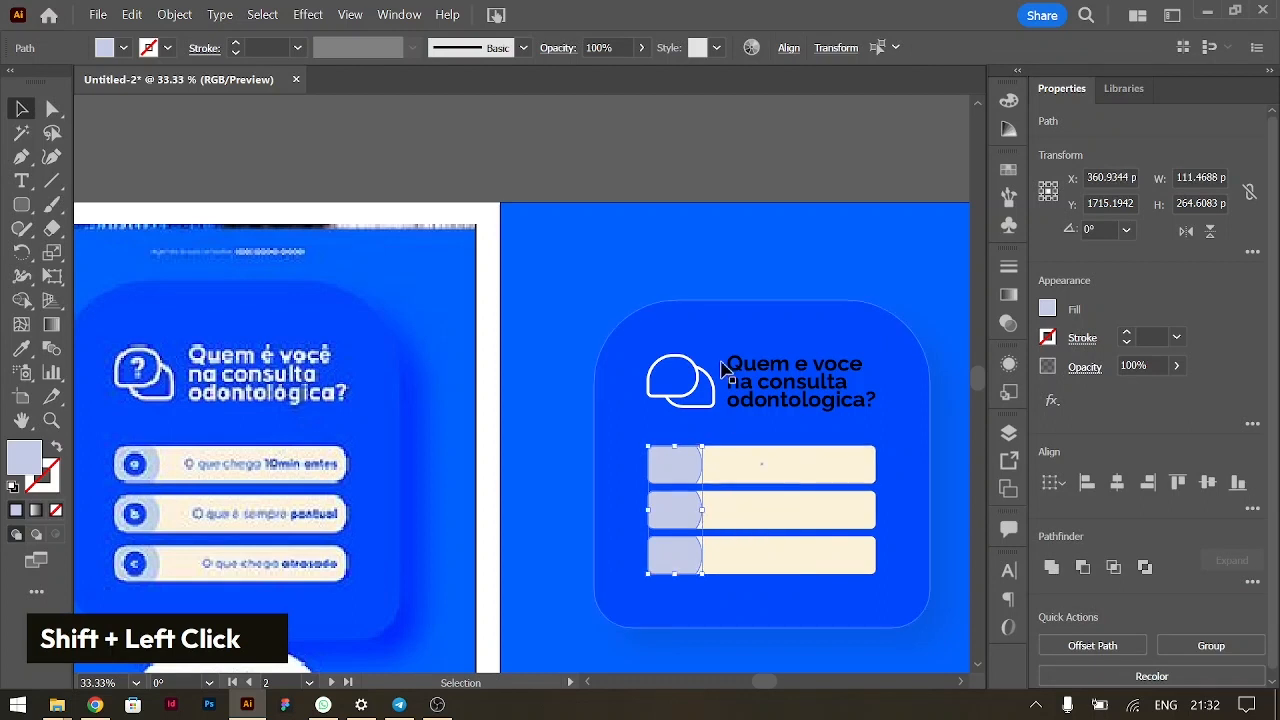
# Step: Change the heading text's fill to white
pyautogui.click(794, 380)
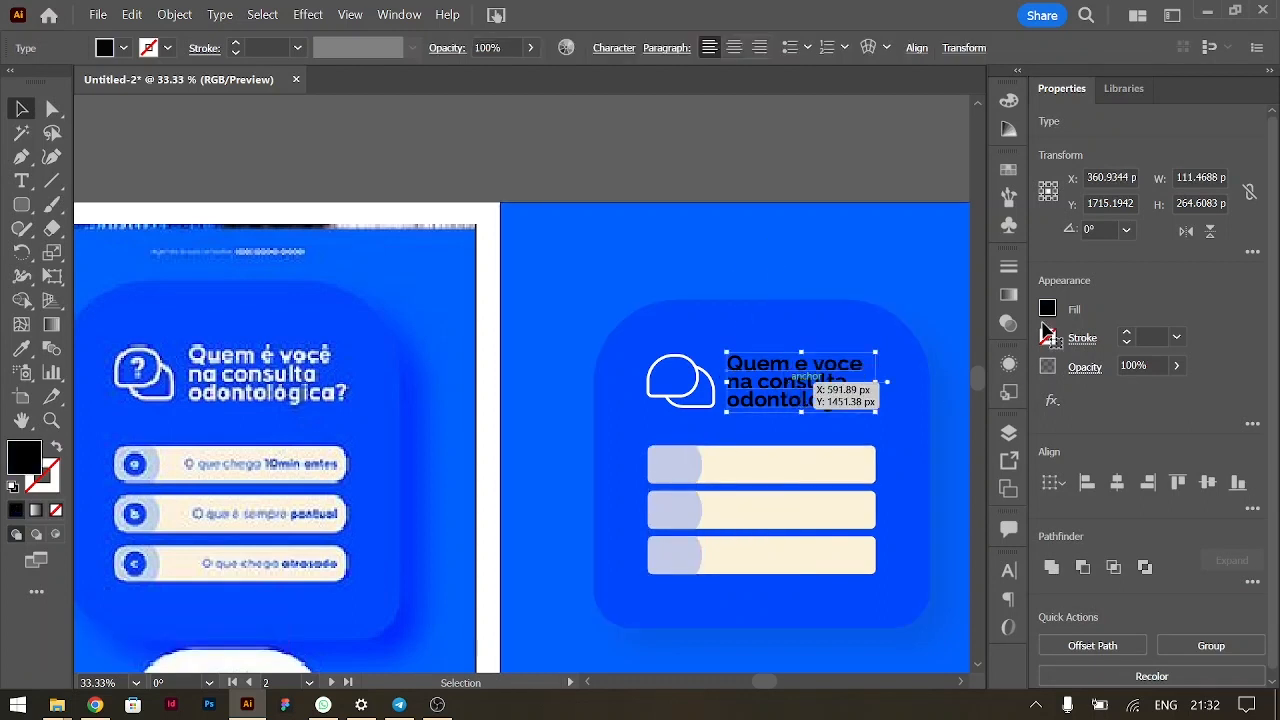
pyautogui.click(1047, 311)
pyautogui.click(859, 381)
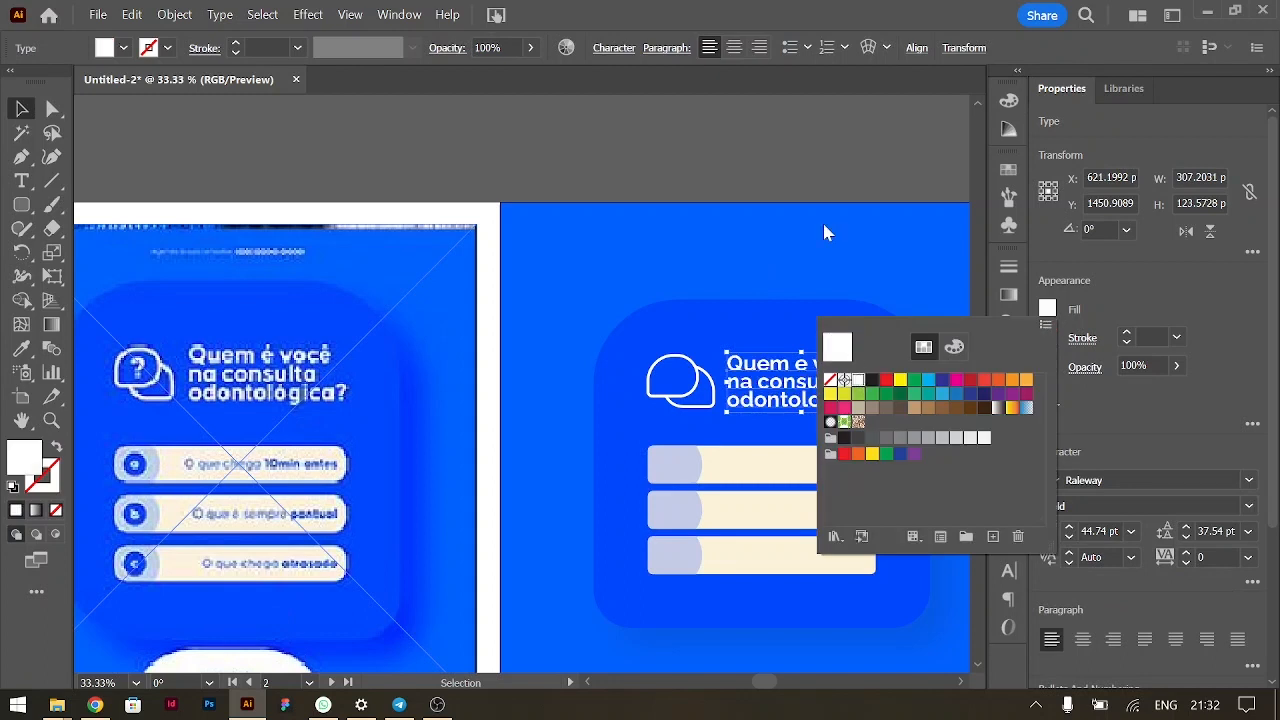
pyautogui.click(788, 175)
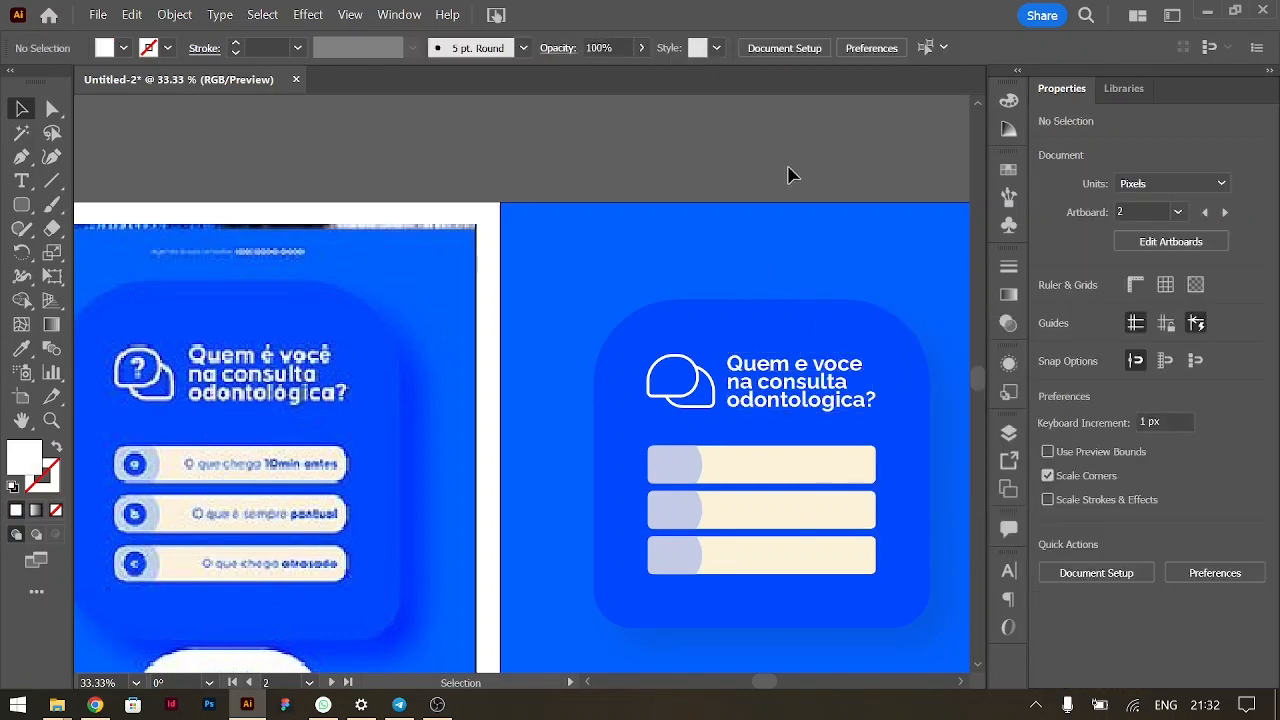
# Step: Draw a white rounded rectangle about 335 by 188 px below the panel, extending past the artboard's bottom edge
pyautogui.scroll(-2, 822, 428)
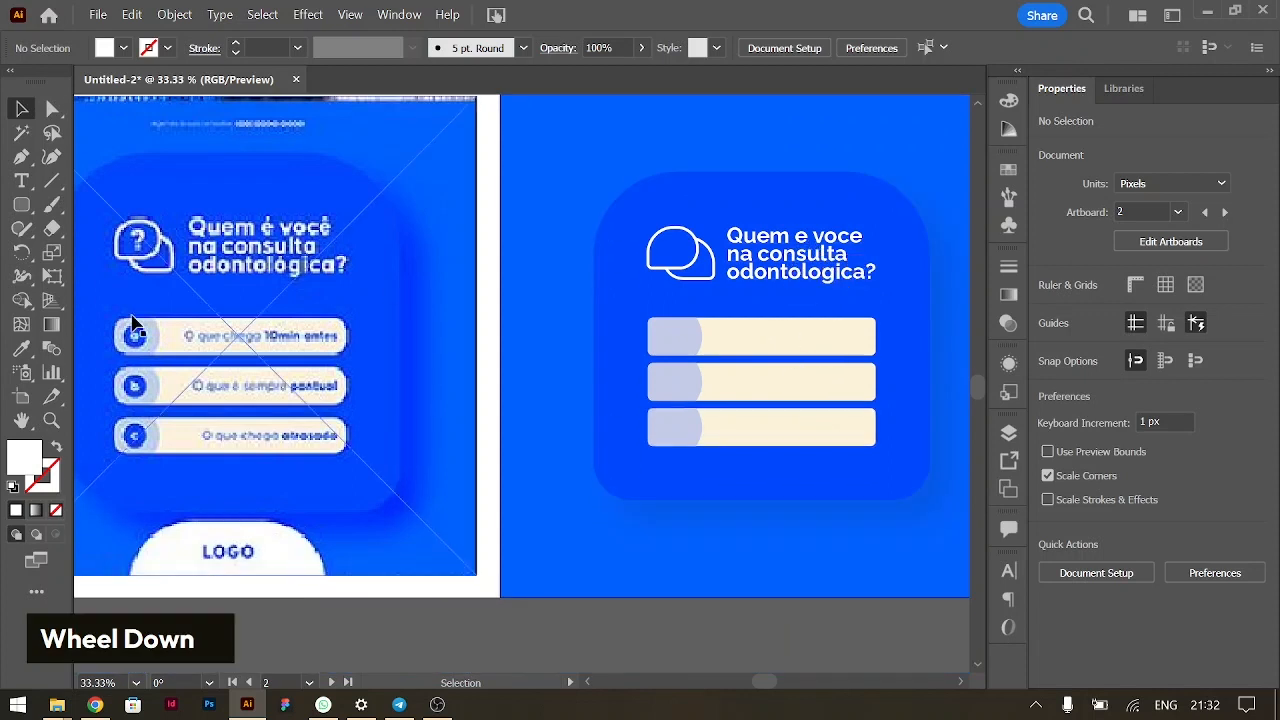
pyautogui.click(21, 204)
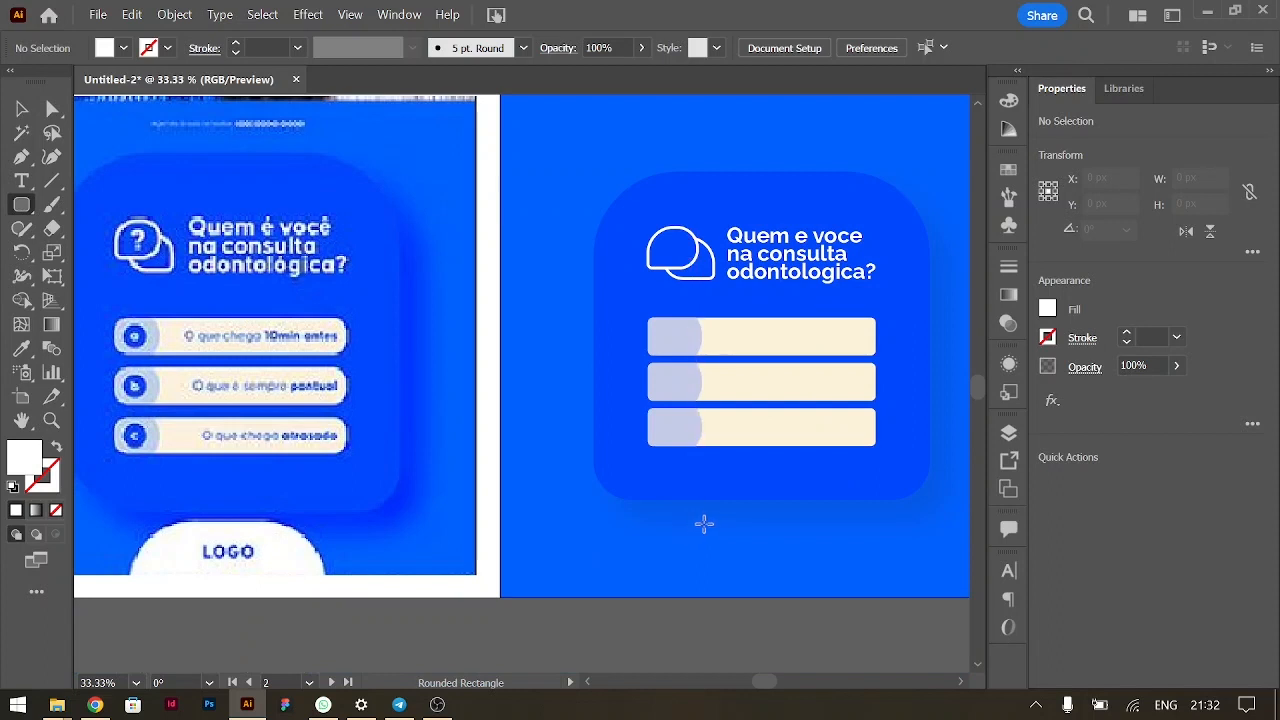
pyautogui.moveTo(689, 523); pyautogui.dragTo(851, 615)
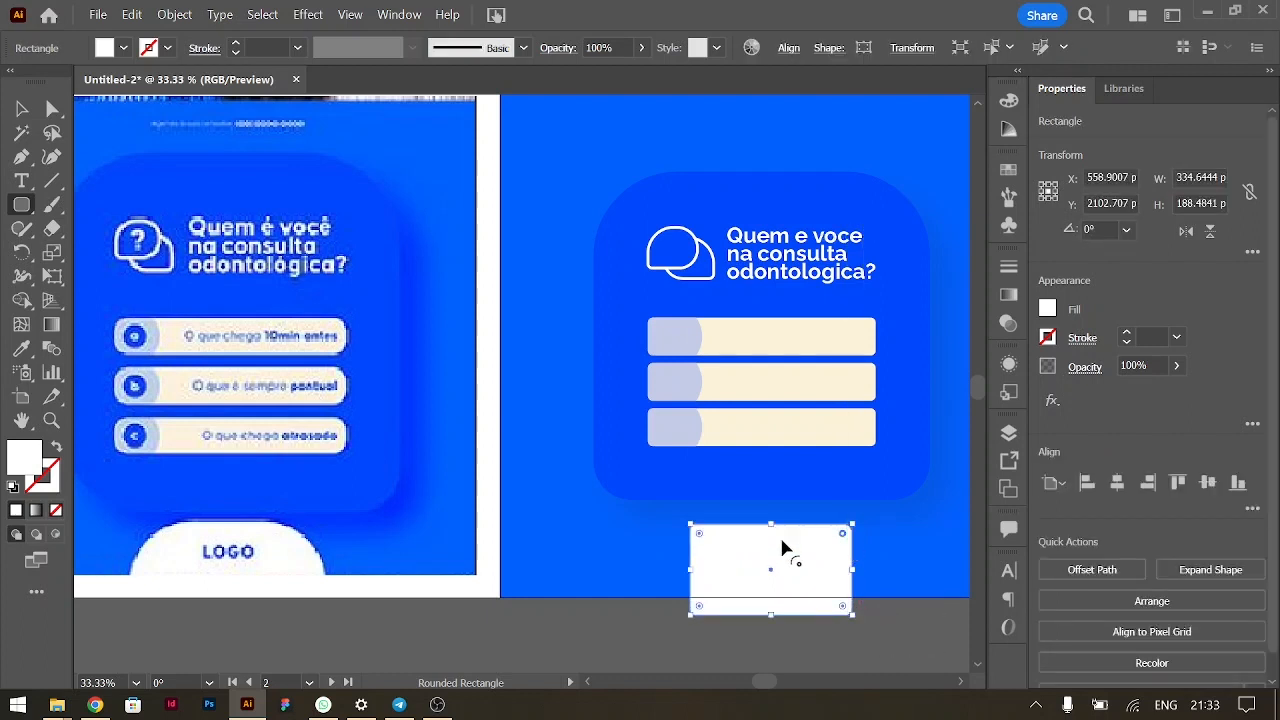
# Step: Round the two upper corners of the white tab and add a copy of the heading above it reading "LOGO"
pyautogui.moveTo(703, 533); pyautogui.dragTo(748, 580)
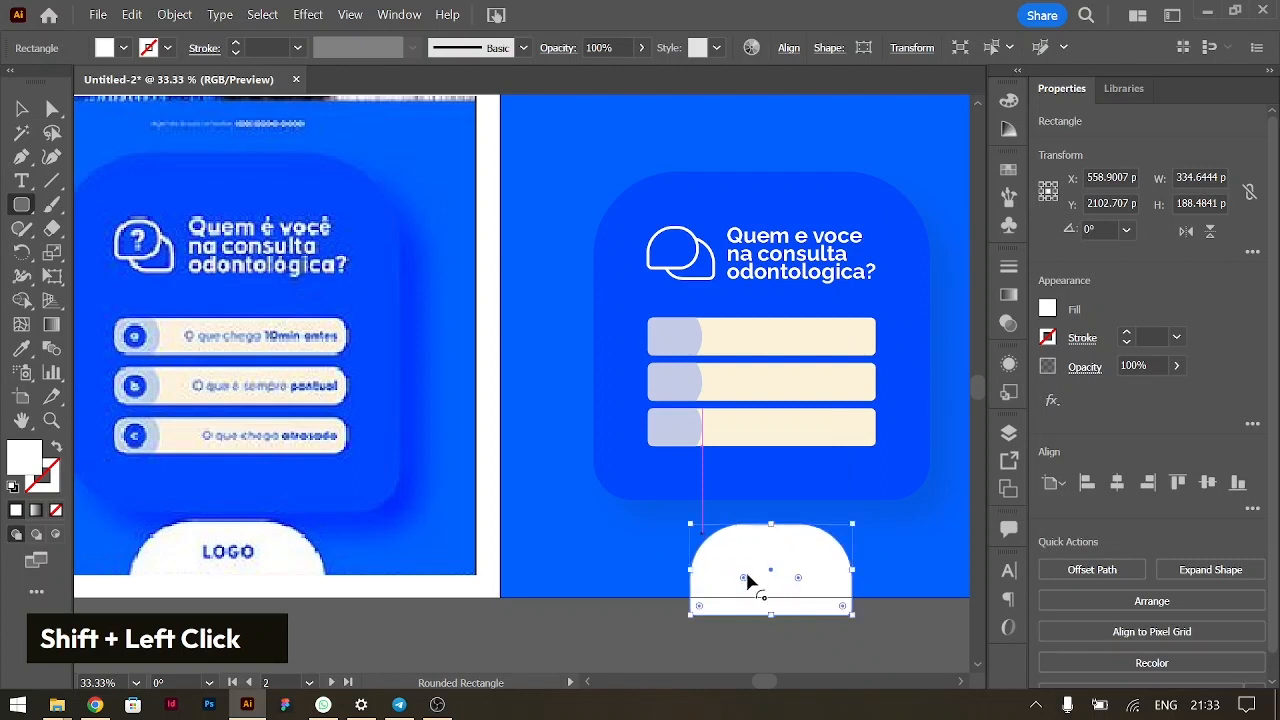
pyautogui.click(16, 112)
pyautogui.moveTo(809, 257); pyautogui.dragTo(779, 505)
pyautogui.doubleClick(779, 505)
pyautogui.hotkey('ctrl', 'a')
pyautogui.write('logo')
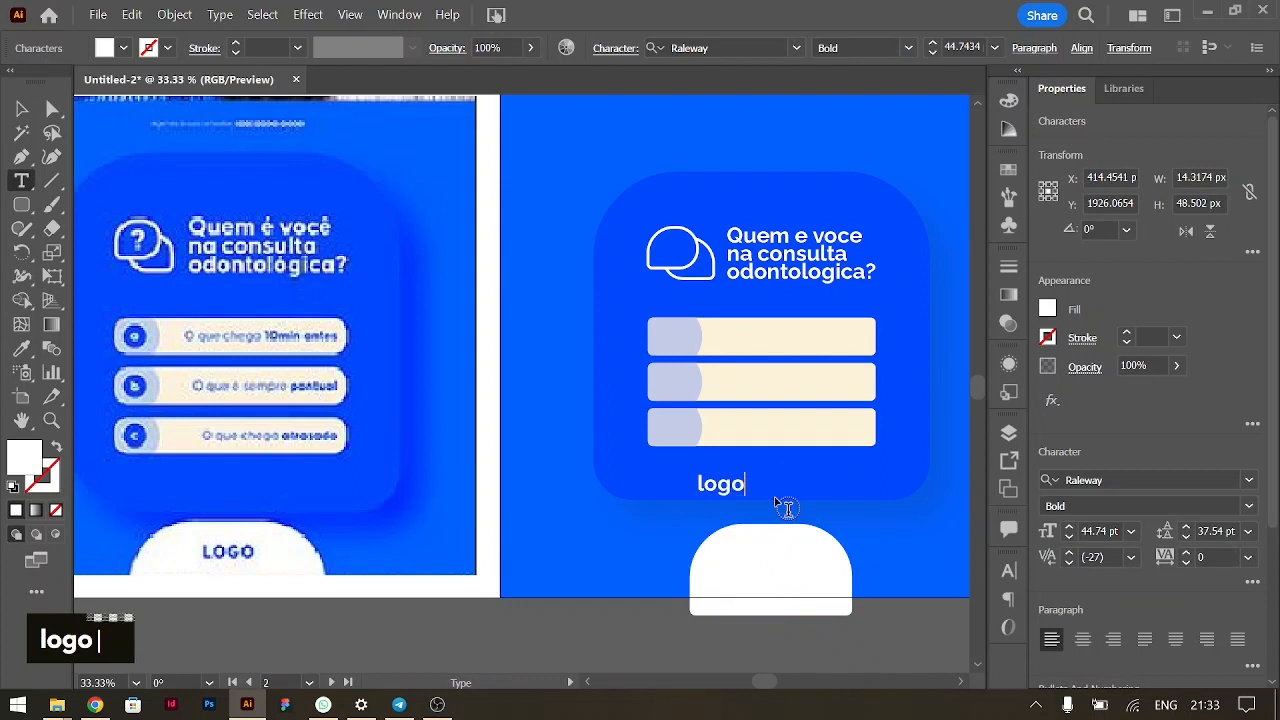
pyautogui.hotkey('ctrl', 'a')
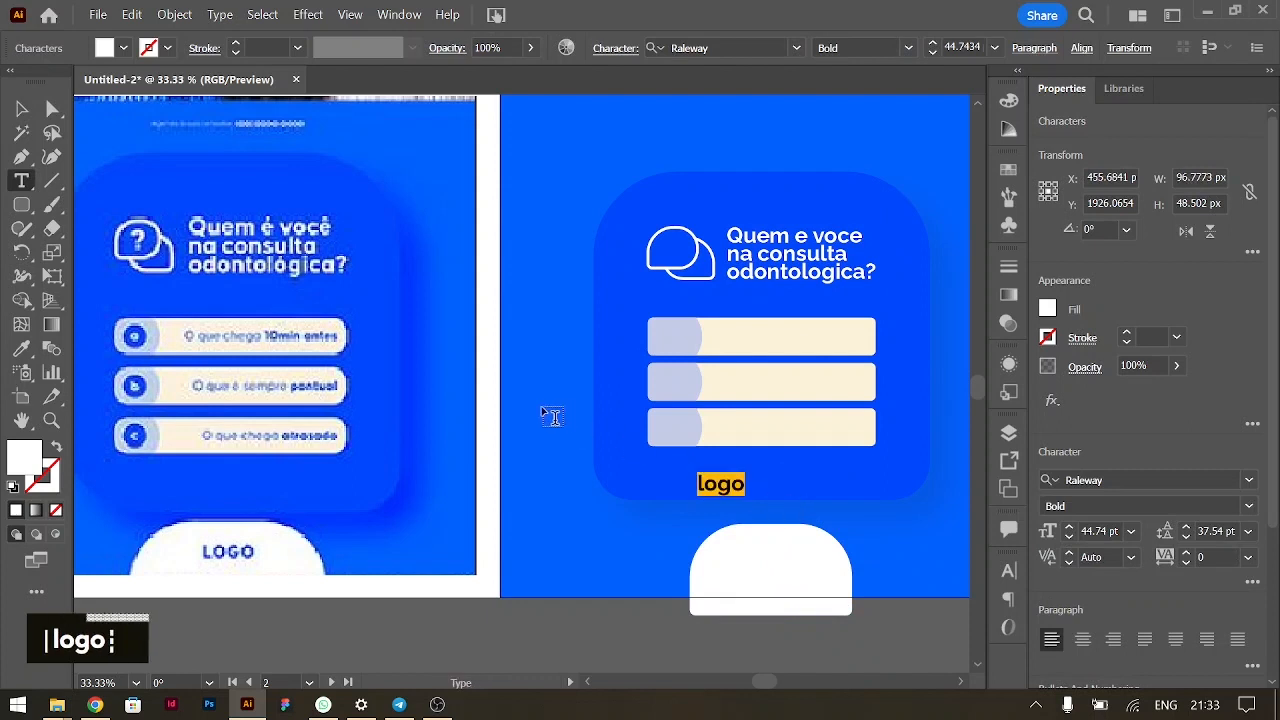
pyautogui.write('LOGO')
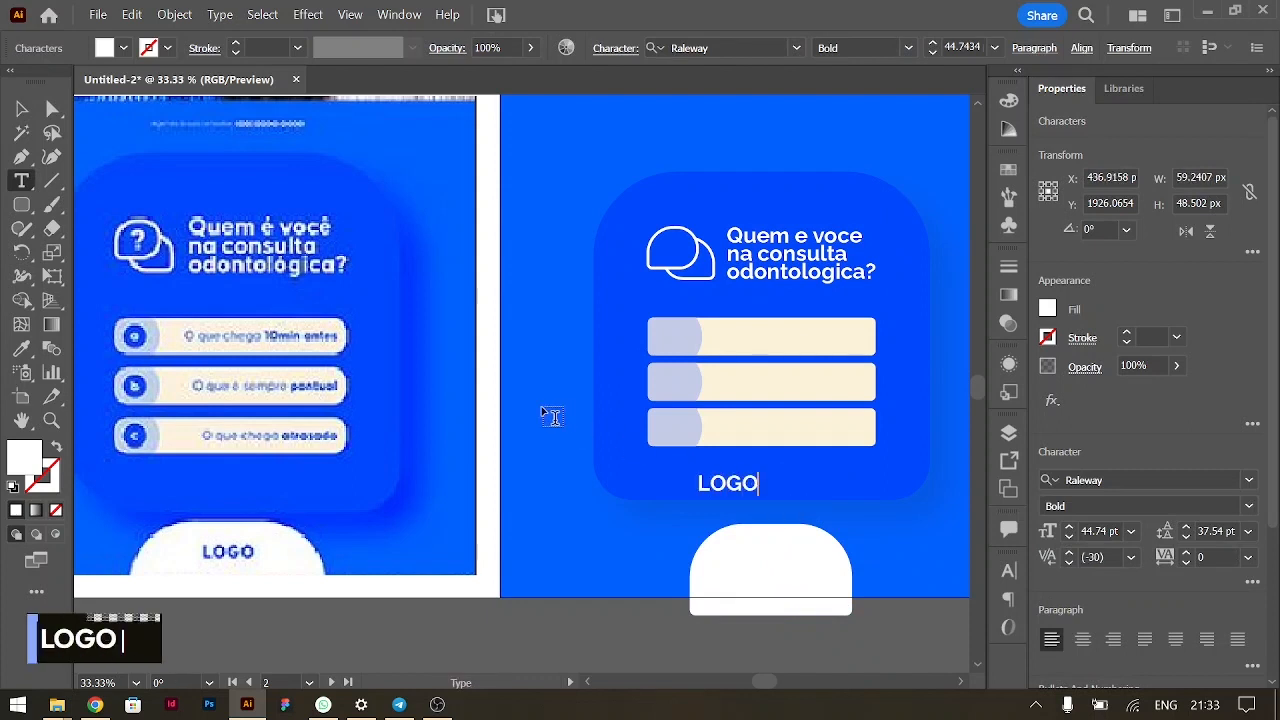
# Step: Place the LOGO text in front of the white tab, centred on it, and give it a blue fill sampled from the design
pyautogui.click(20, 108)
pyautogui.moveTo(740, 492); pyautogui.dragTo(770, 556)
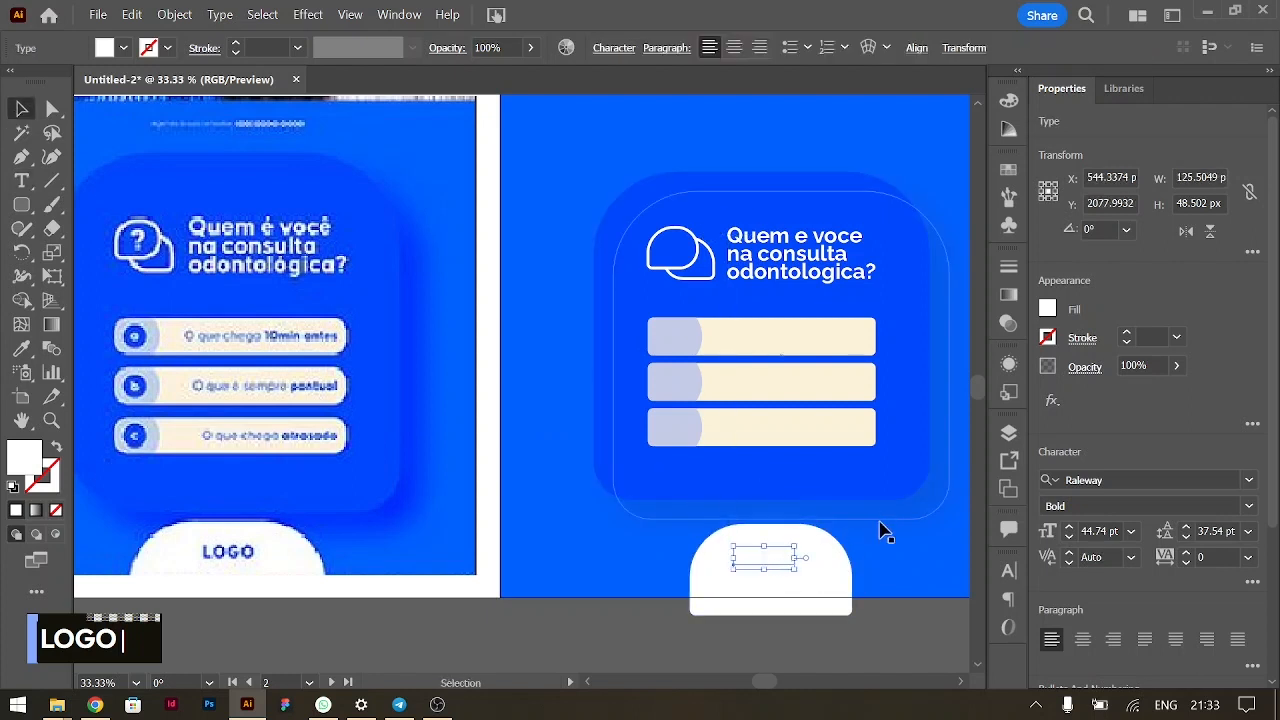
pyautogui.press('i')
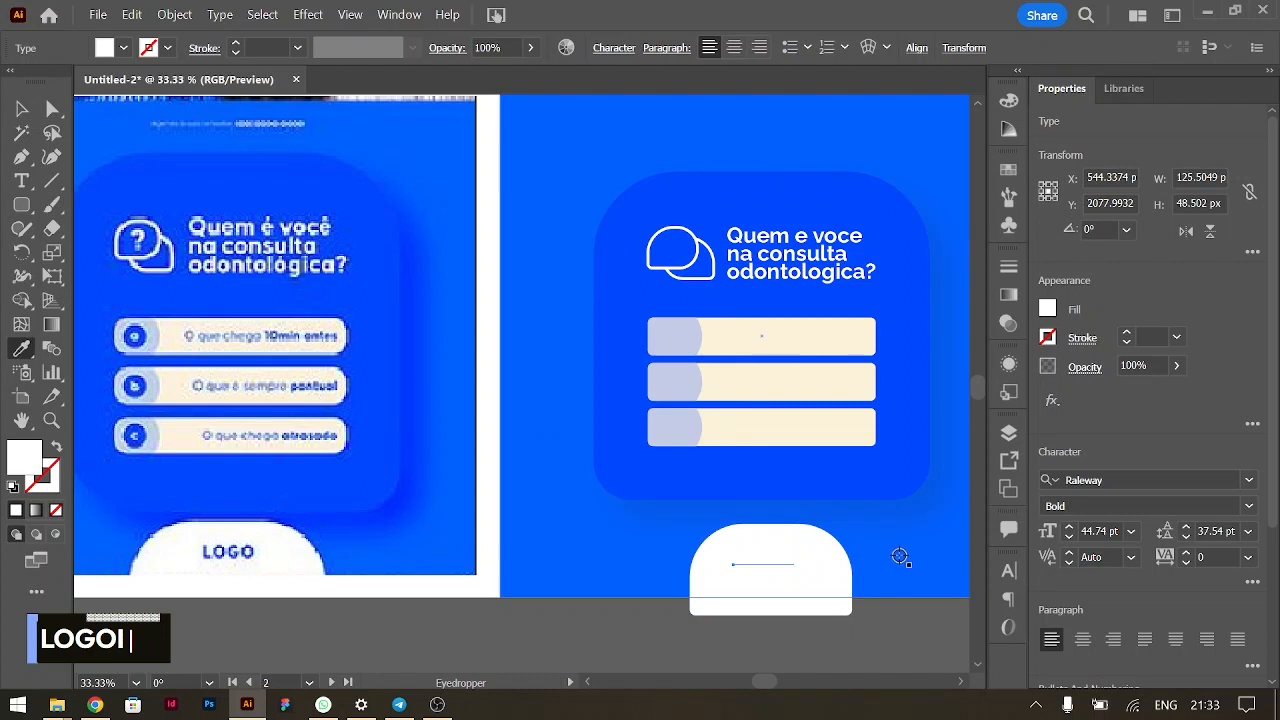
pyautogui.click(899, 558)
pyautogui.click(21, 108)
pyautogui.hotkey('ctrl', 'shift', ']')
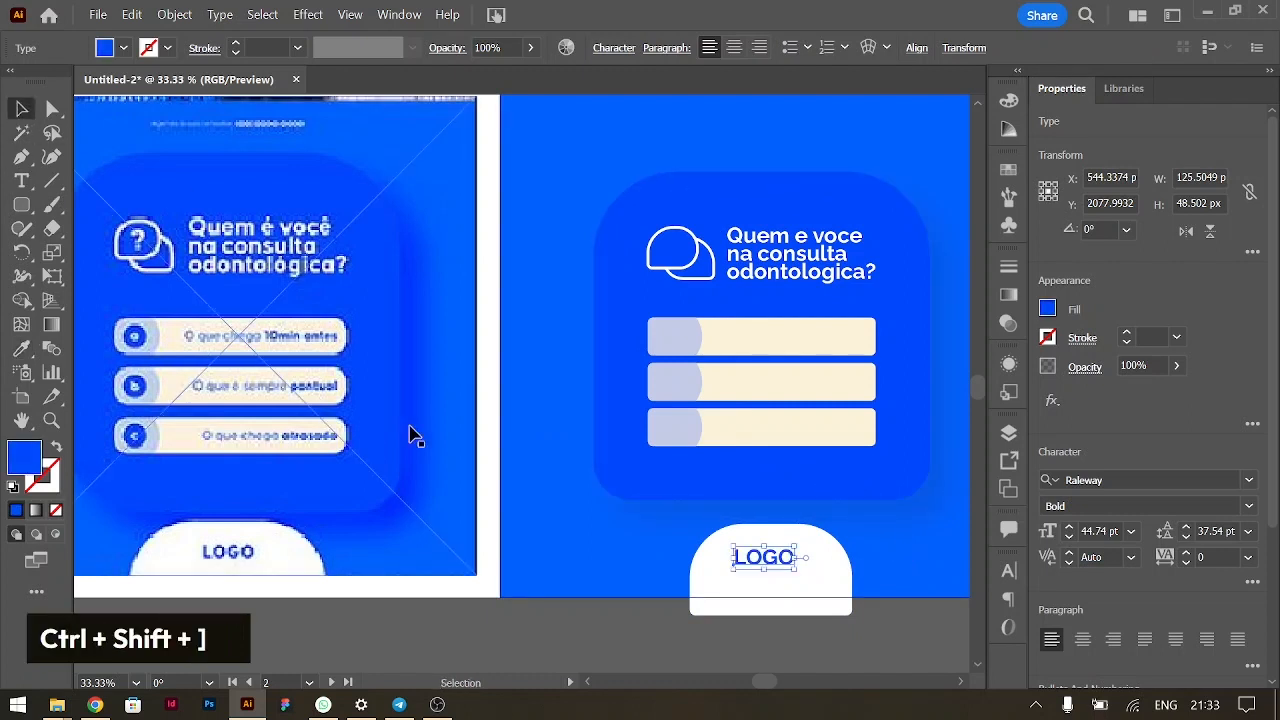
pyautogui.moveTo(780, 566)
pyautogui.mouseDown()
pyautogui.moveTo(791, 577)
pyautogui.moveTo(777, 563)
pyautogui.mouseUp()
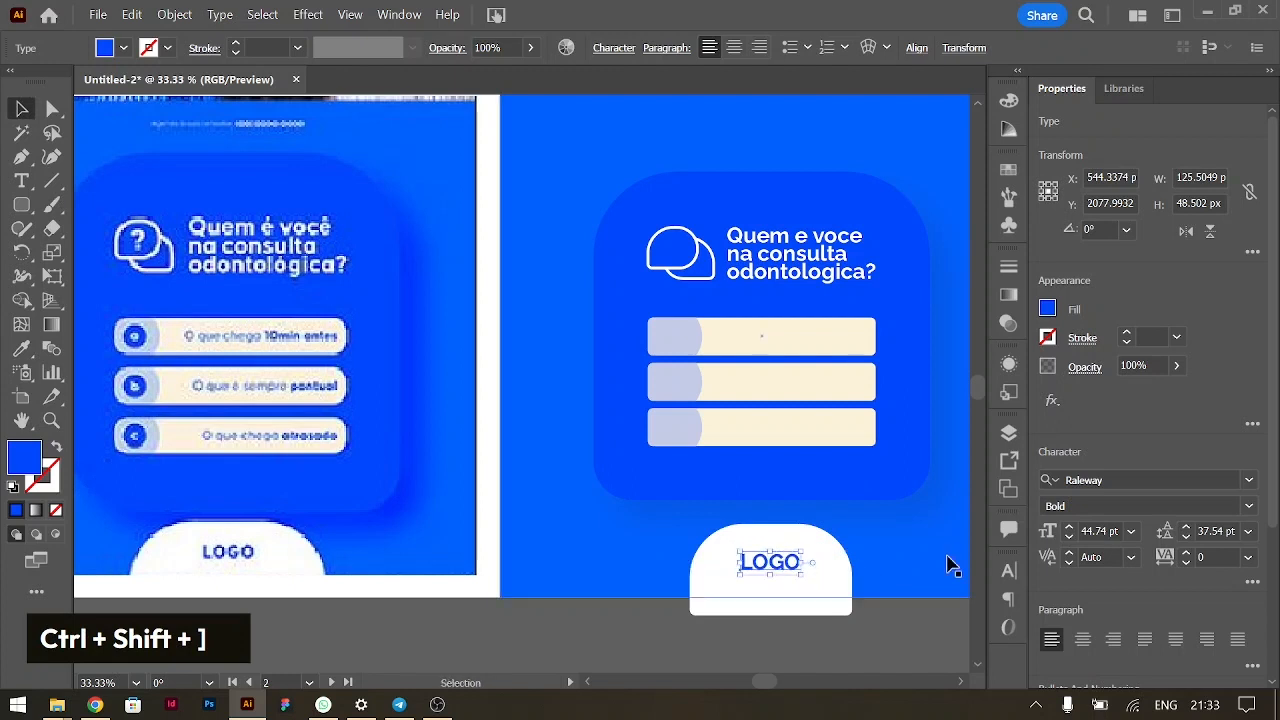
# Step: Set the LOGO text to the Black style and scale it down to about 36.8 pt, nudging it slightly upward on the tab
pyautogui.click(1249, 506)
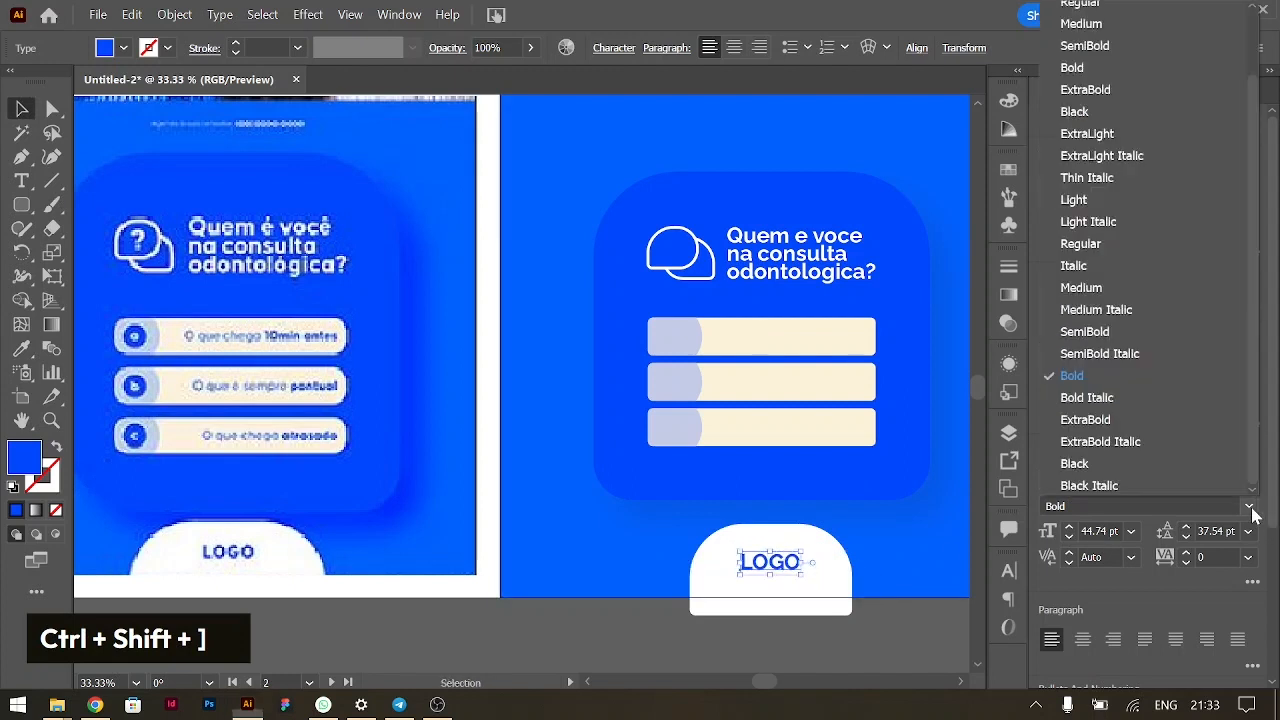
pyautogui.click(1095, 463)
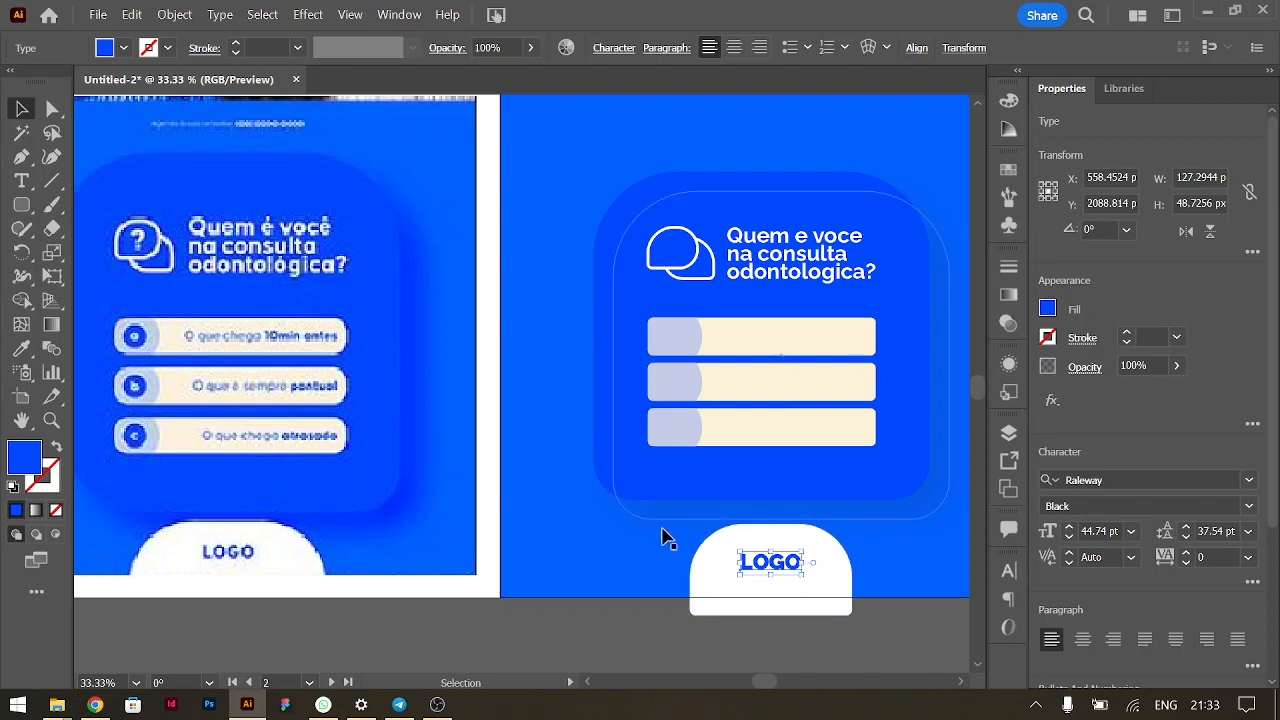
pyautogui.keyDown('shift'); pyautogui.click(772, 556); pyautogui.keyUp('shift')
pyautogui.moveTo(772, 555); pyautogui.dragTo(773, 558)
pyautogui.press('Up')
pyautogui.press('Up')
pyautogui.press('Up')
pyautogui.press('Up')
pyautogui.press('Up')
pyautogui.press('Up')
pyautogui.press('Up')
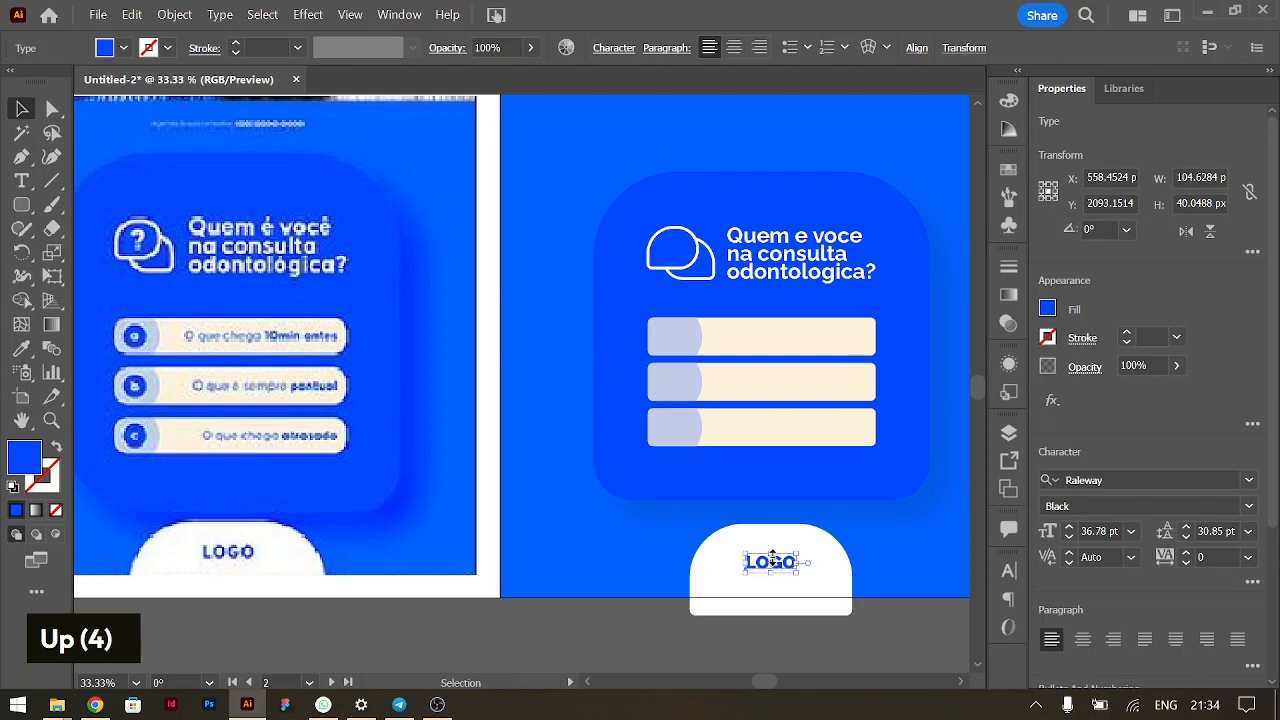
# Step: Draw a white circle about 56 px across on the lavender end piece of the first answer bar
pyautogui.scroll(1, 558, 383)
pyautogui.click(768, 330)
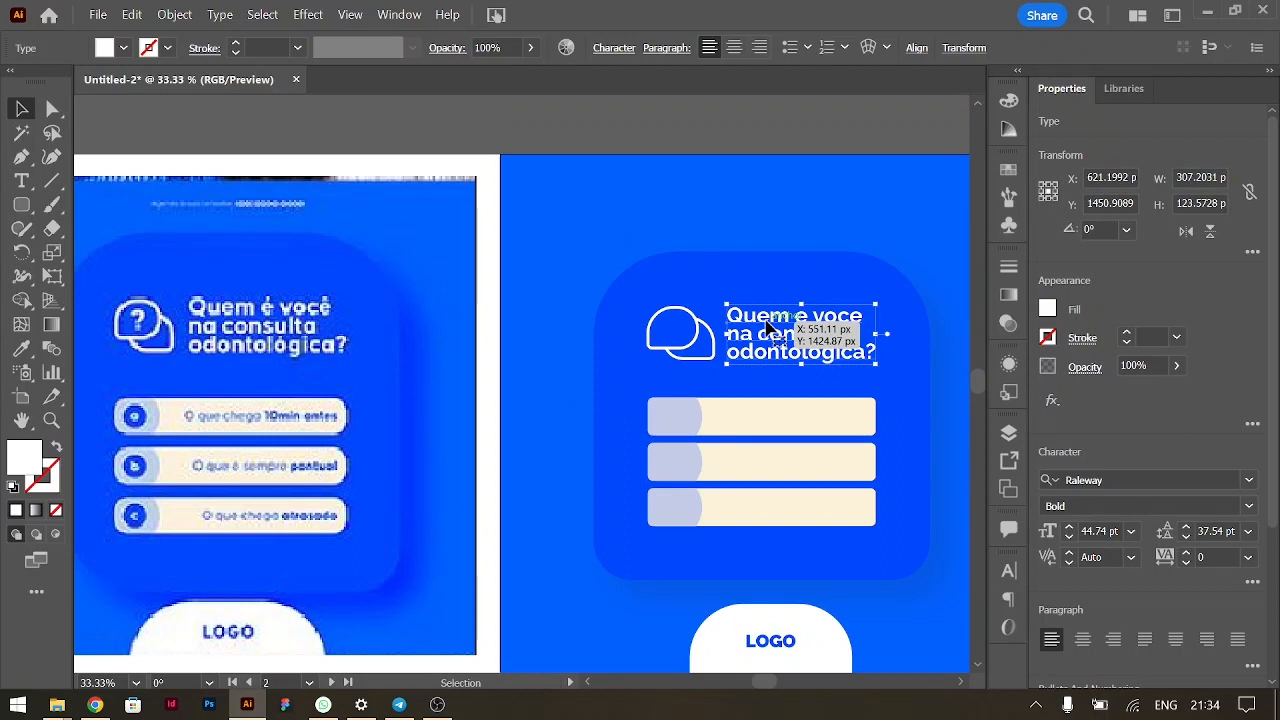
pyautogui.hotkey('ctrl', '=')
pyautogui.hotkey('ctrl', '=')
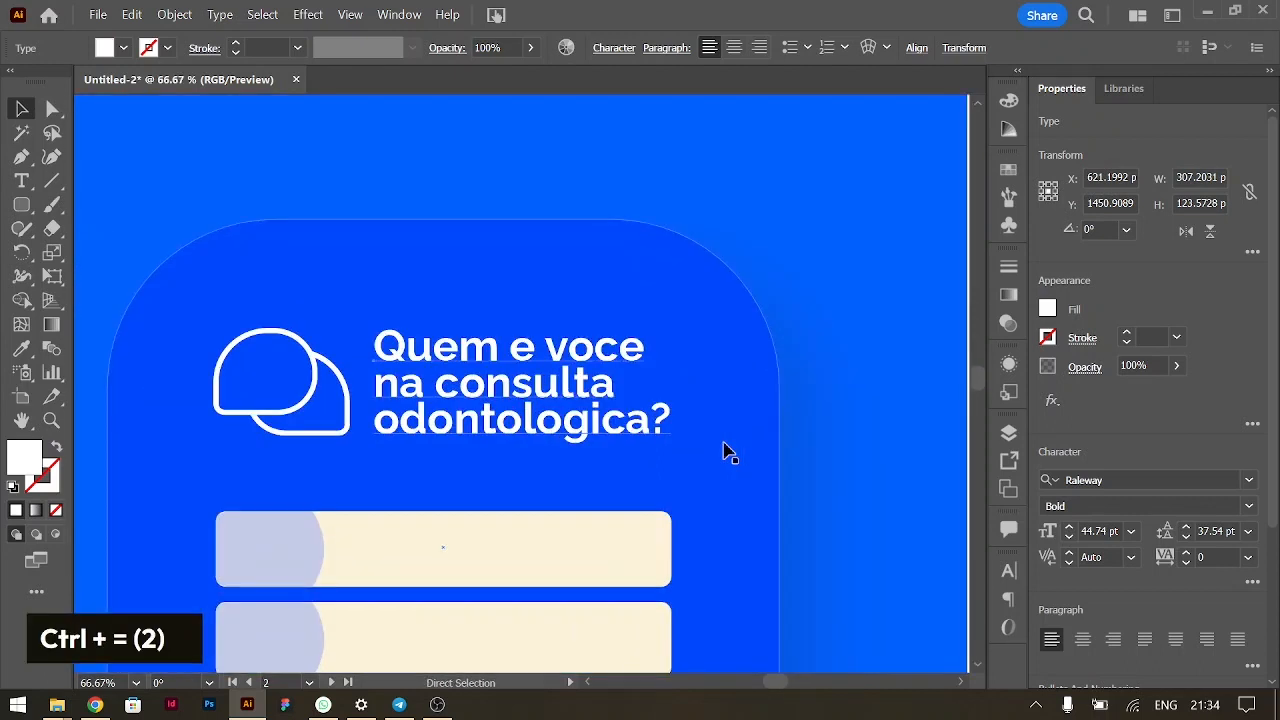
pyautogui.scroll(-1, 511, 453)
pyautogui.scroll(-2, 511, 453)
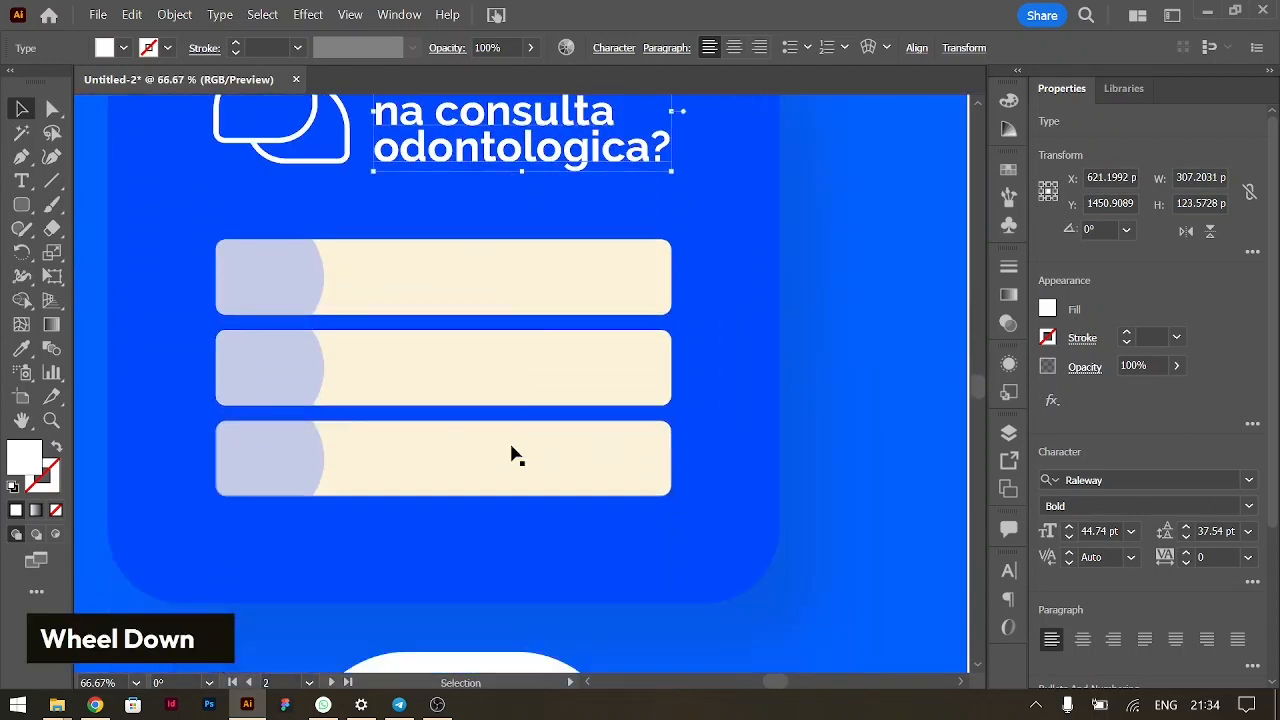
pyautogui.rightClick(18, 212)
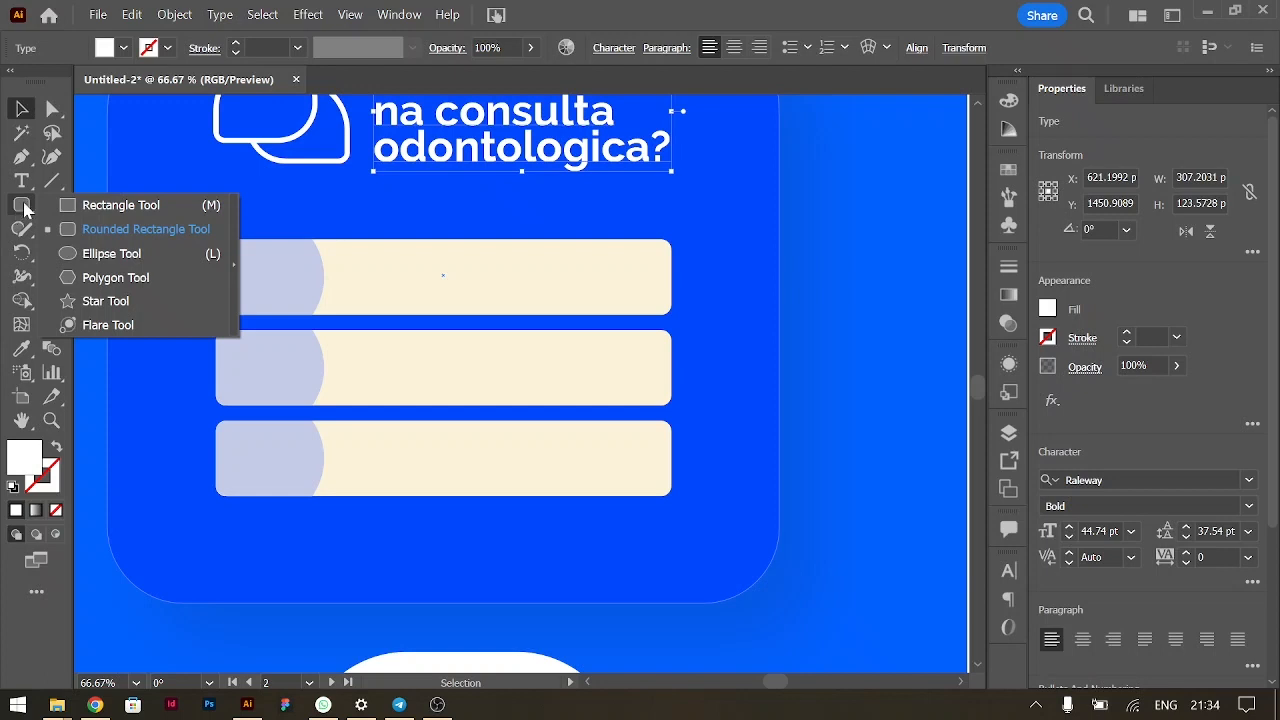
pyautogui.click(112, 253)
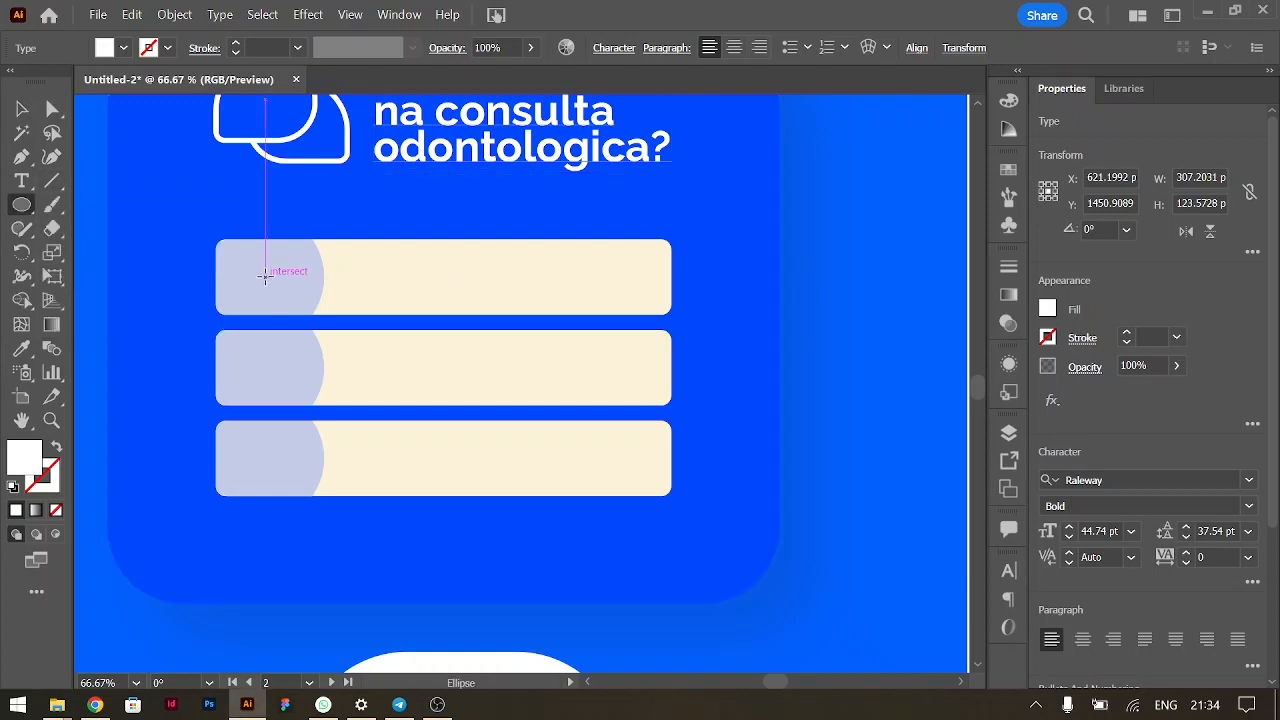
pyautogui.moveTo(265, 277); pyautogui.dragTo(293, 295)
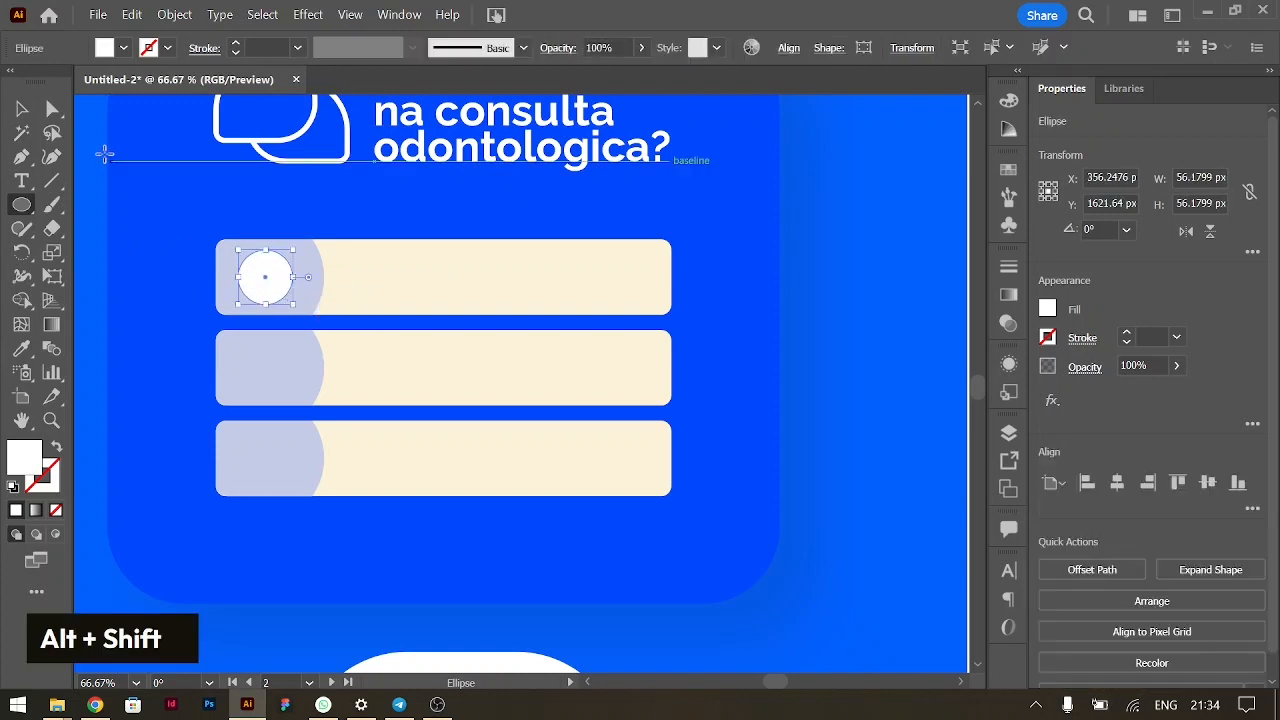
# Step: Fill the circle on the first answer bar with the blue of the panel
pyautogui.hscroll(-5, 428, 343)
pyautogui.press('i')
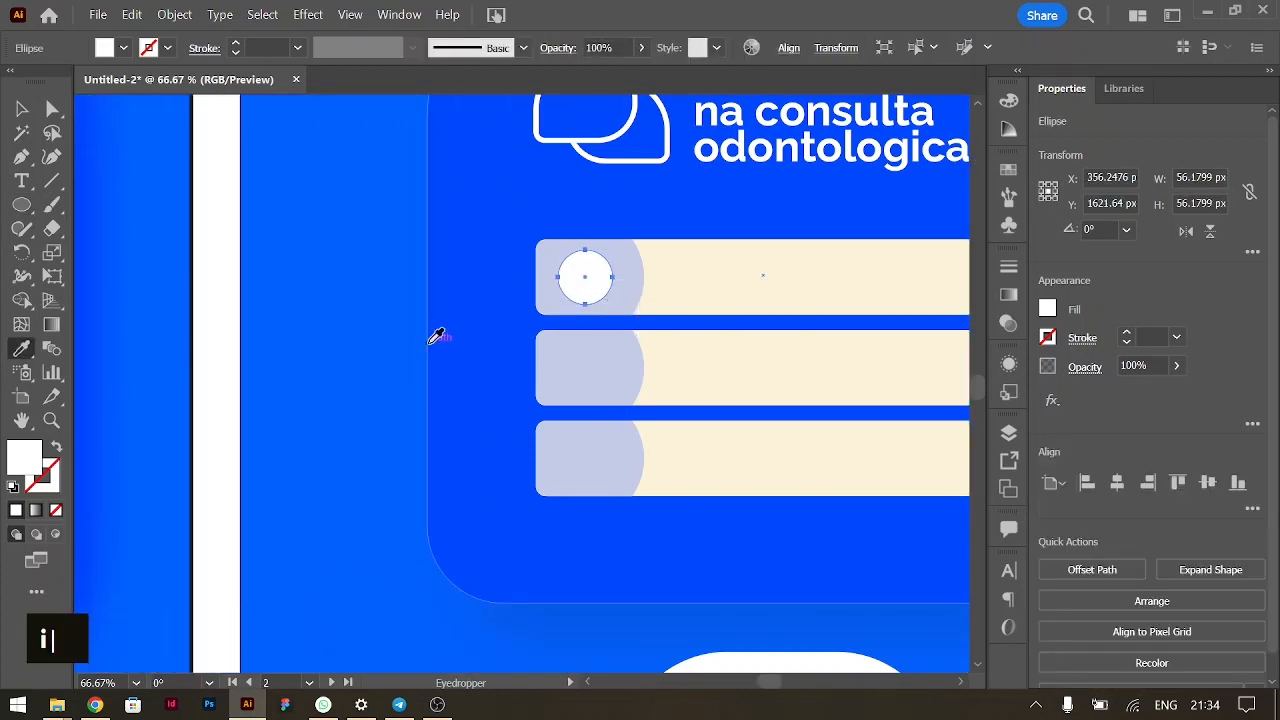
pyautogui.click(466, 331)
pyautogui.click(21, 108)
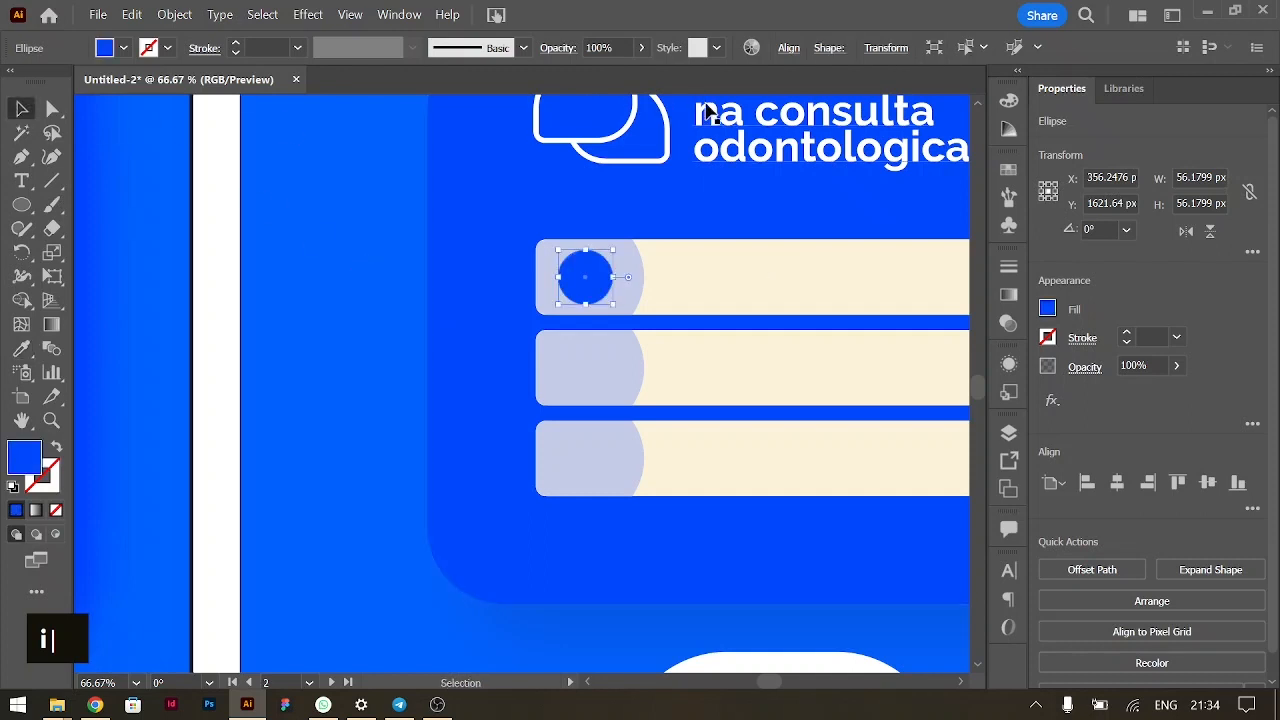
# Step: Duplicate the heading next to the first answer bar and replace the copy's text with "a"
pyautogui.moveTo(722, 151); pyautogui.dragTo(500, 320)
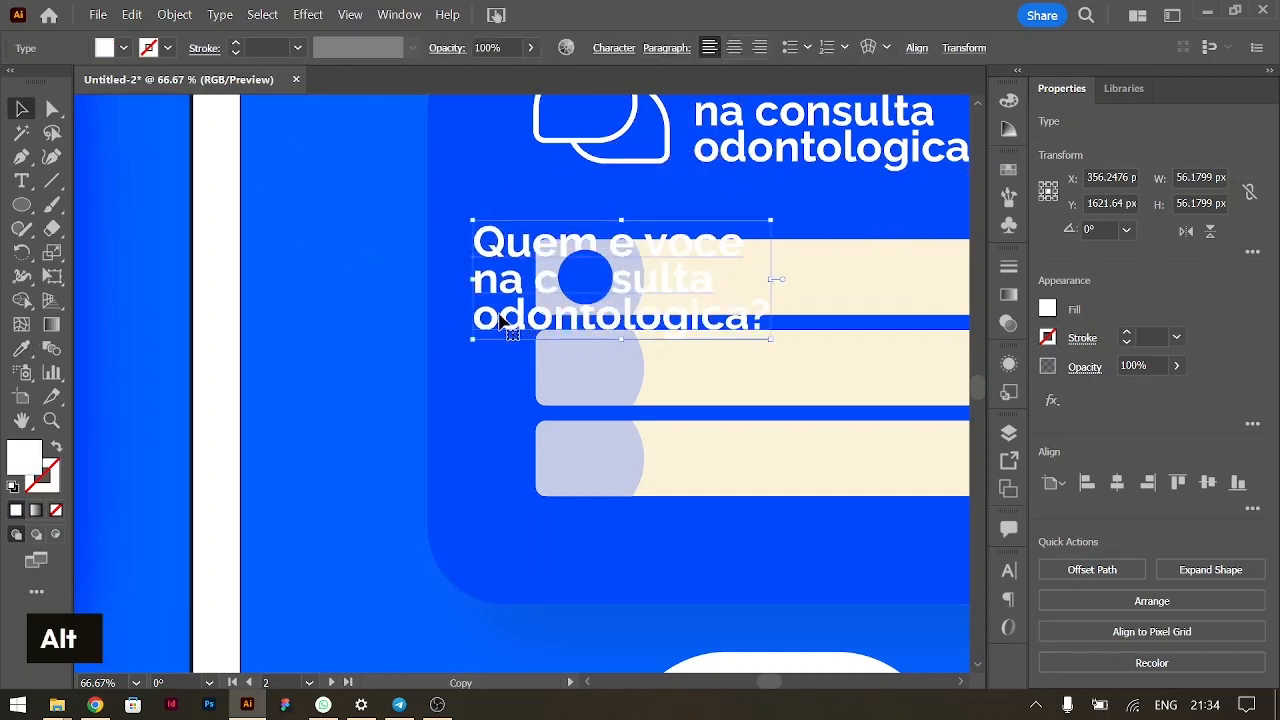
pyautogui.doubleClick(501, 295)
pyautogui.hotkey('ctrl', 'a')
pyautogui.write('a')
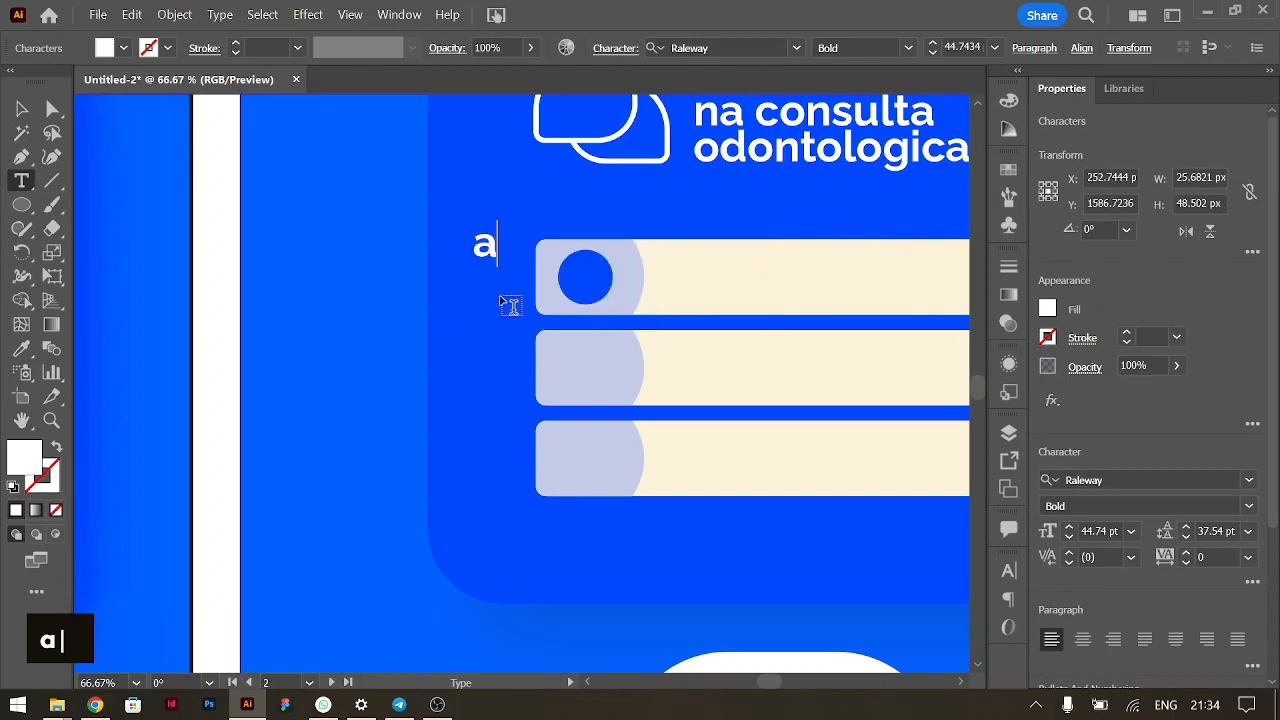
pyautogui.click(21, 108)
# Step: Move the letter "a" onto the blue circle, bring it to the front and nudge it to the circle's centre
pyautogui.moveTo(480, 251); pyautogui.dragTo(588, 282)
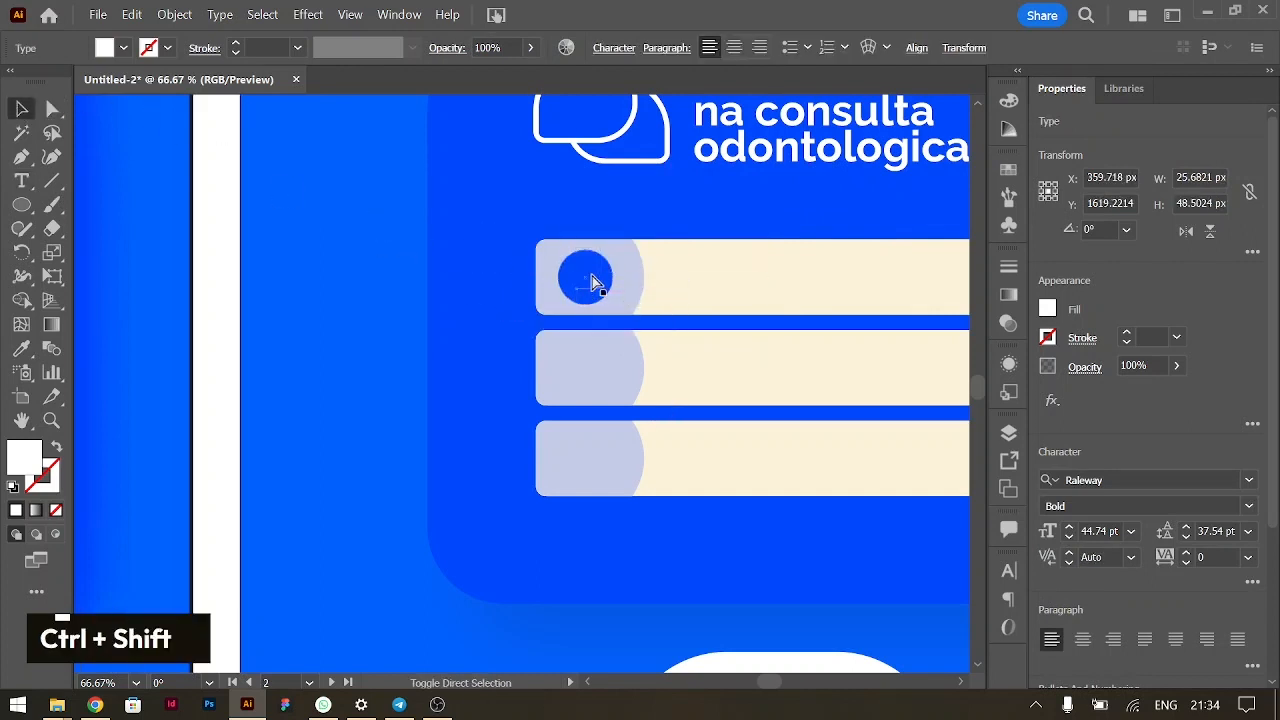
pyautogui.hotkey('ctrl', 'shift', ']')
pyautogui.press('Left')
pyautogui.press('Left')
pyautogui.press('Left')
pyautogui.press('Left')
pyautogui.press('Up')
pyautogui.press('Right')
# Step: Group the letter with its blue circle and copy the group onto the second and third answer bars
pyautogui.press('shift')
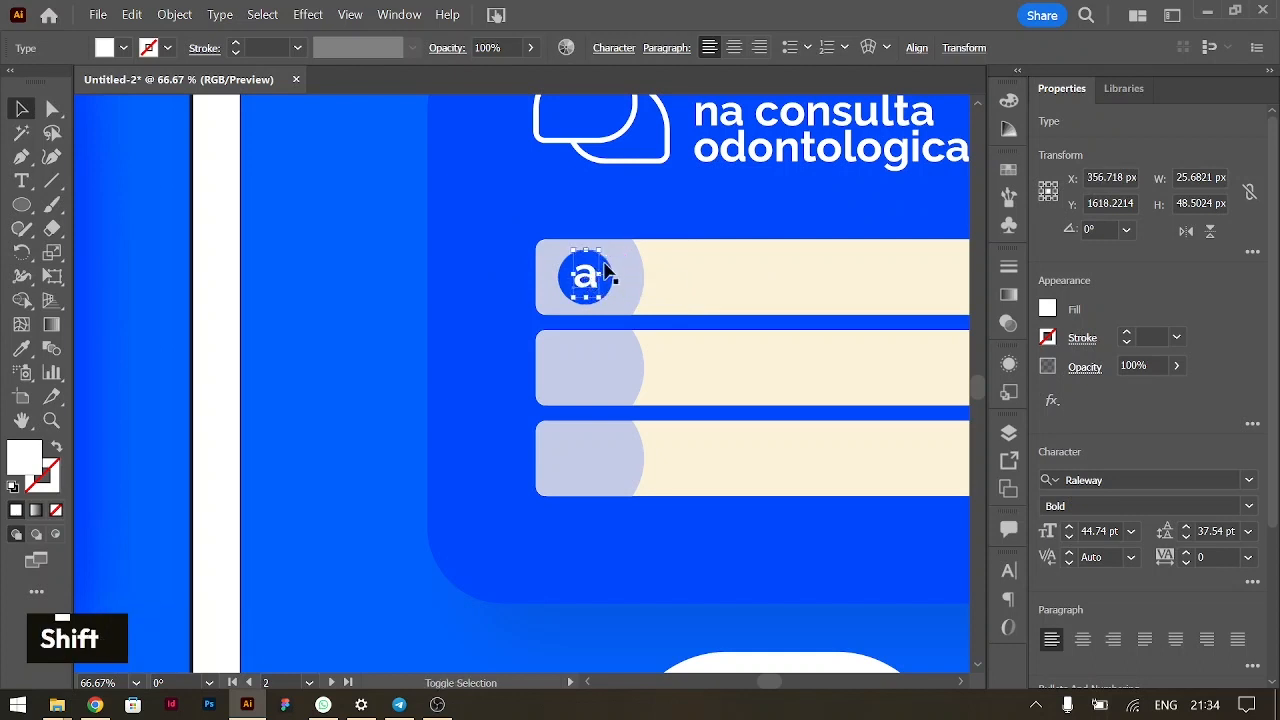
pyautogui.keyDown('shift'); pyautogui.click(605, 270); pyautogui.keyUp('shift')
pyautogui.hotkey('ctrl', 'g')
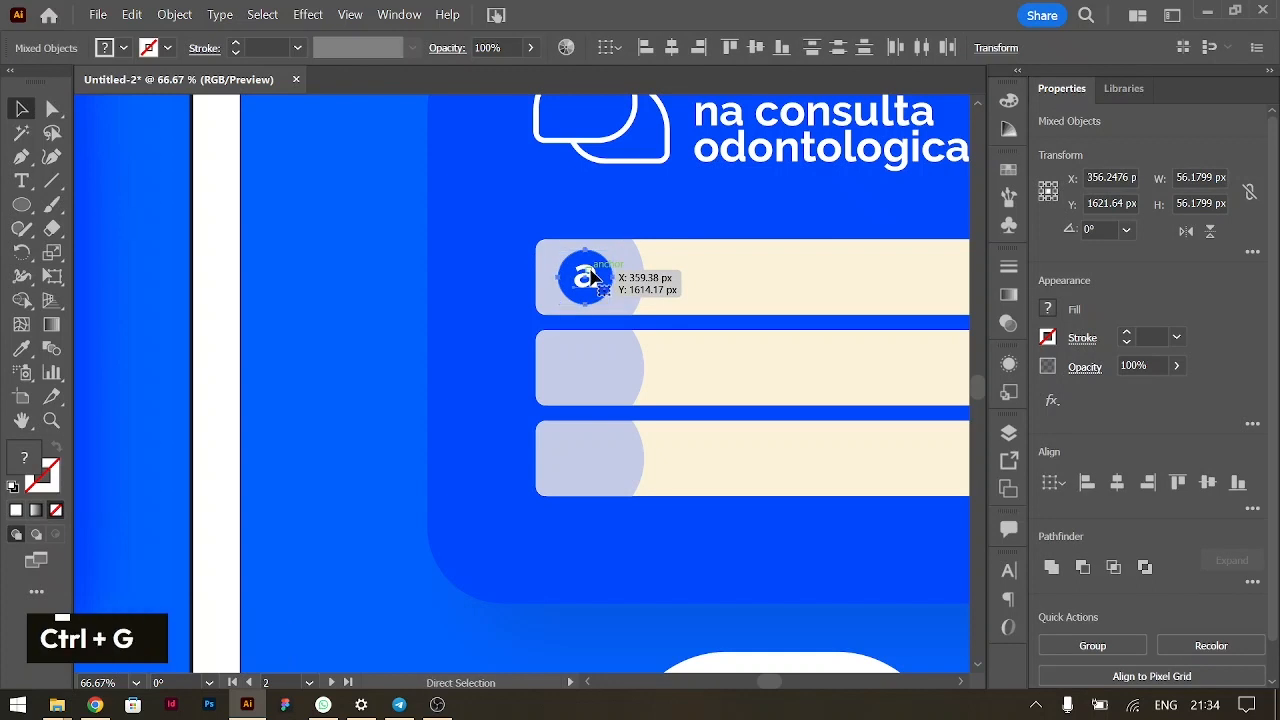
pyautogui.keyDown('alt'); pyautogui.keyDown('shift'); pyautogui.click(591, 296); pyautogui.keyUp('shift'); pyautogui.keyUp('alt')
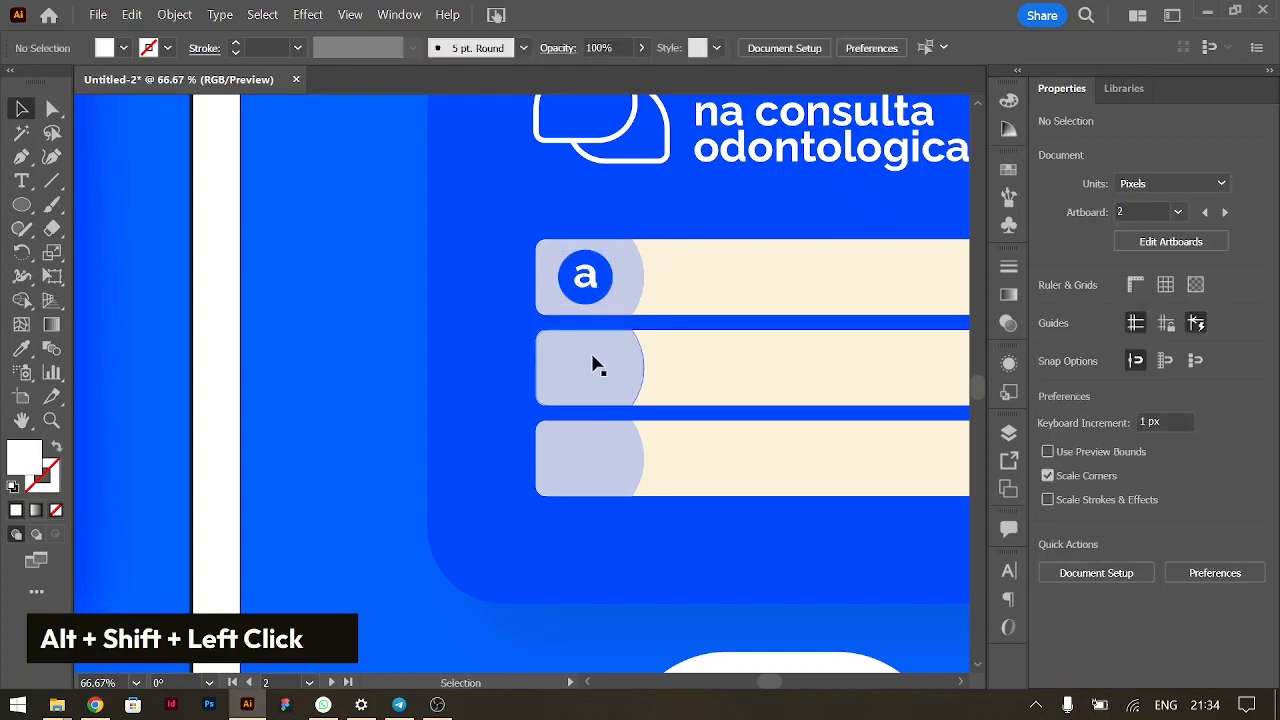
pyautogui.moveTo(591, 277); pyautogui.dragTo(591, 378)
pyautogui.hotkey('ctrl', 'd')
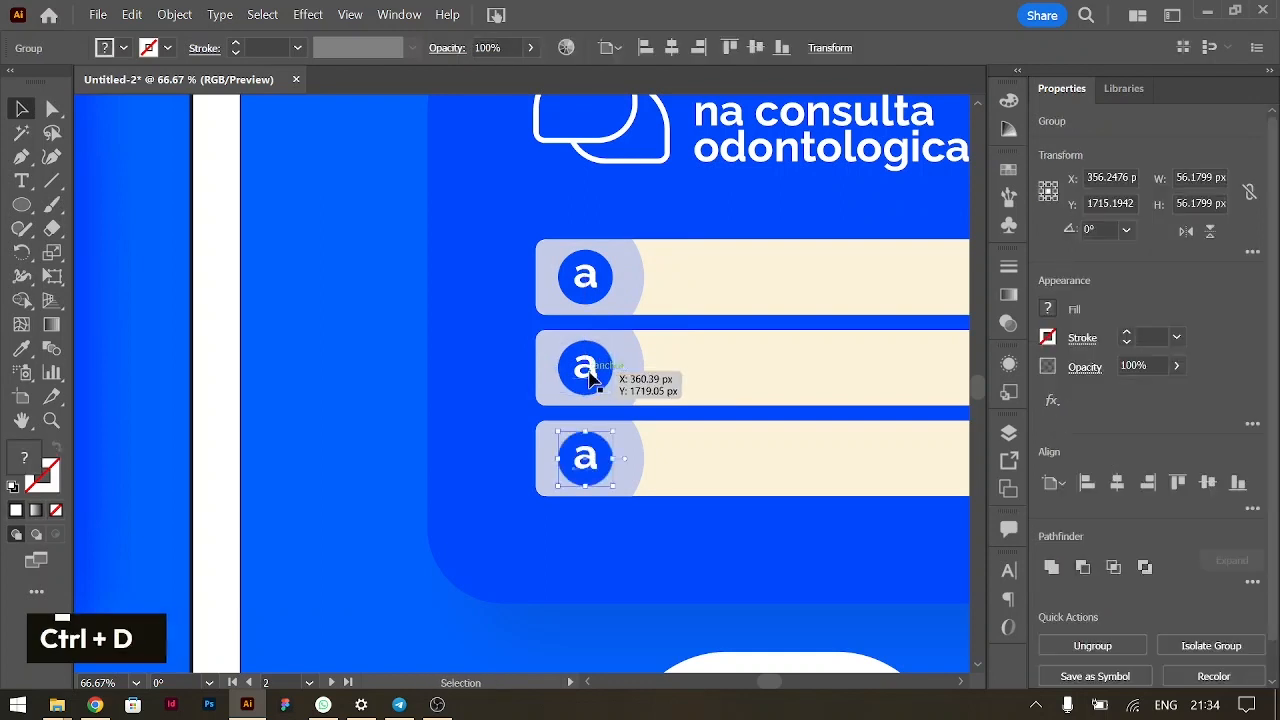
# Step: Change the letter in the second bar's circle to "b" and in the third bar's circle to "c"
pyautogui.press('t')
pyautogui.click(590, 368)
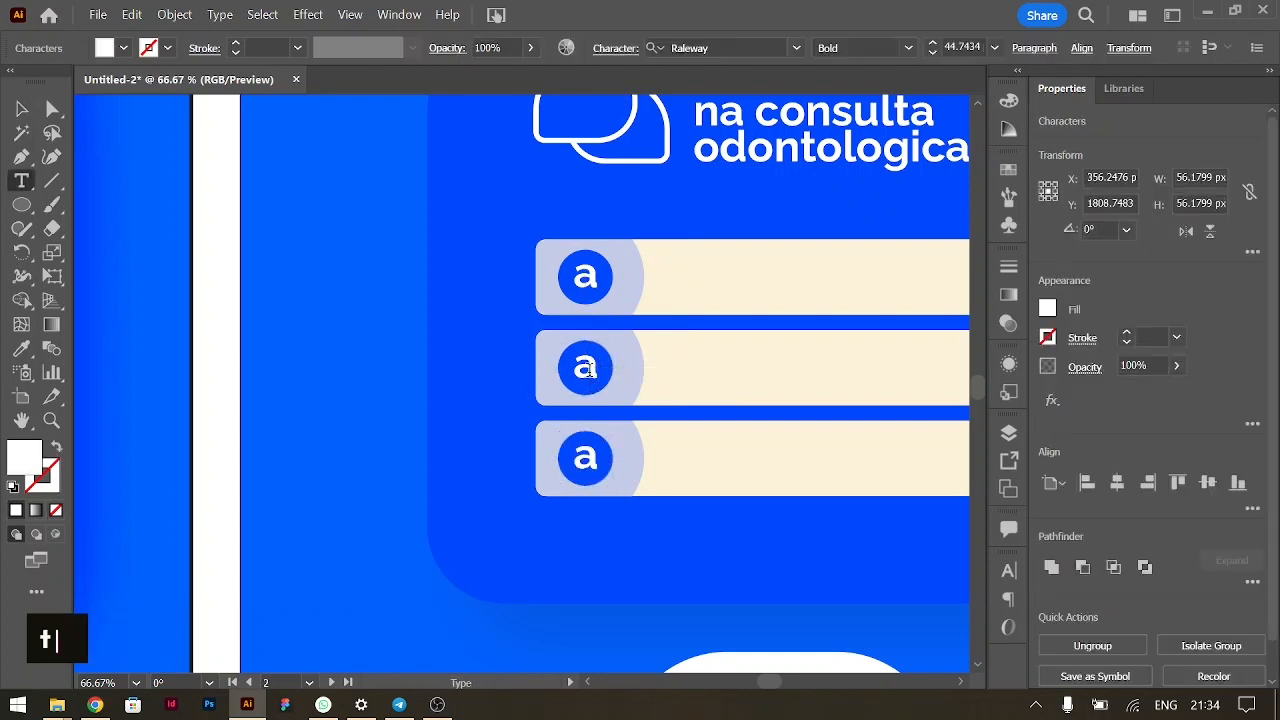
pyautogui.doubleClick(590, 368)
pyautogui.write('b')
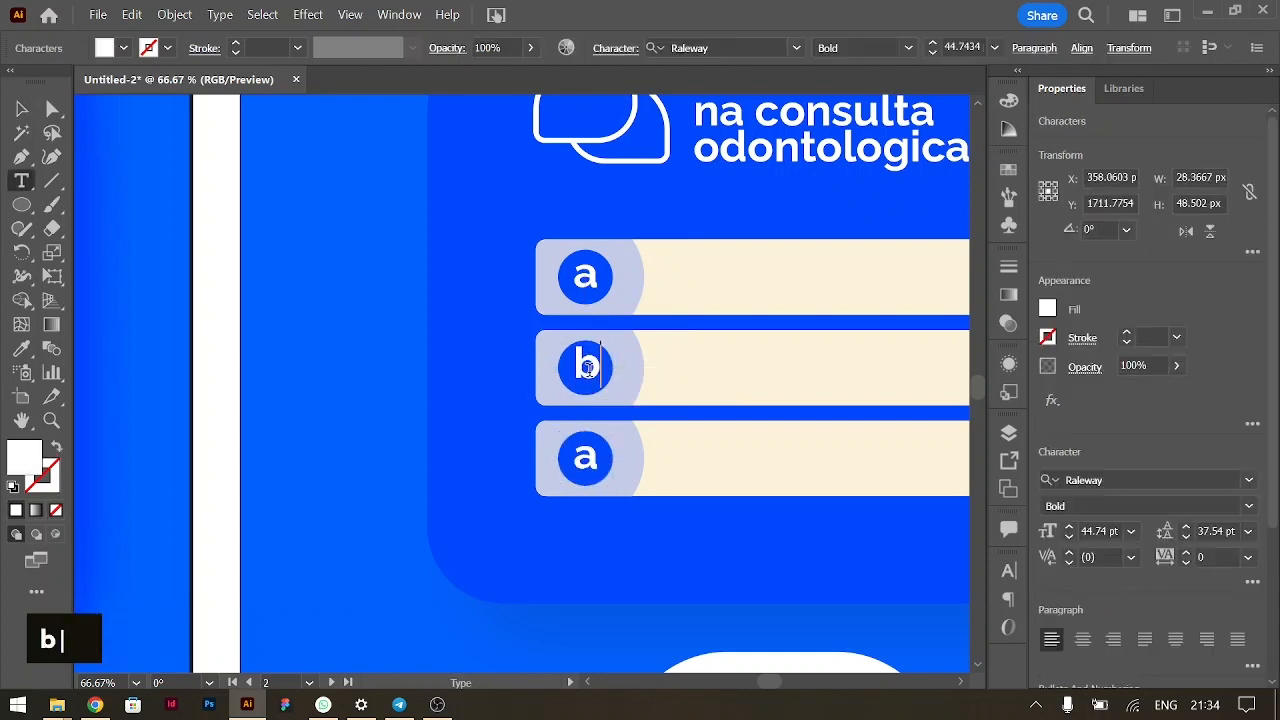
pyautogui.doubleClick(590, 459)
pyautogui.write('c')
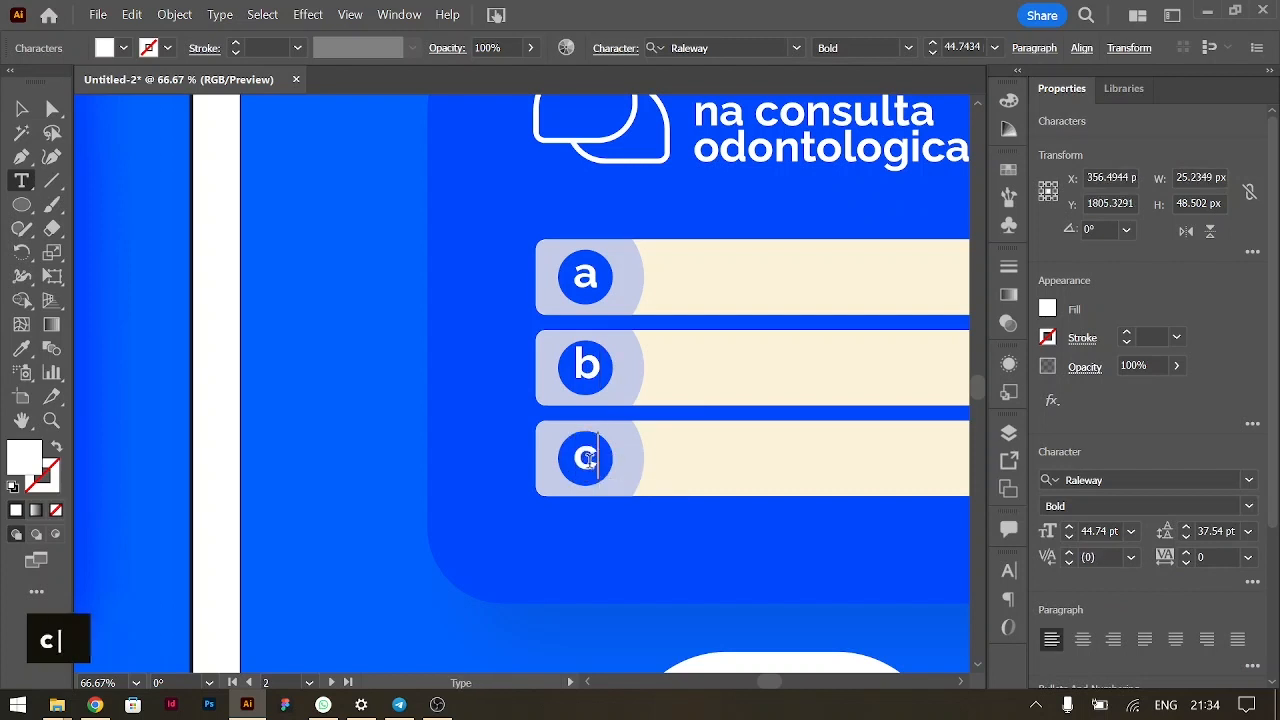
# Step: Nudge the letter "b" down 4 px inside its circle group, then leave the group's isolation
pyautogui.click(22, 108)
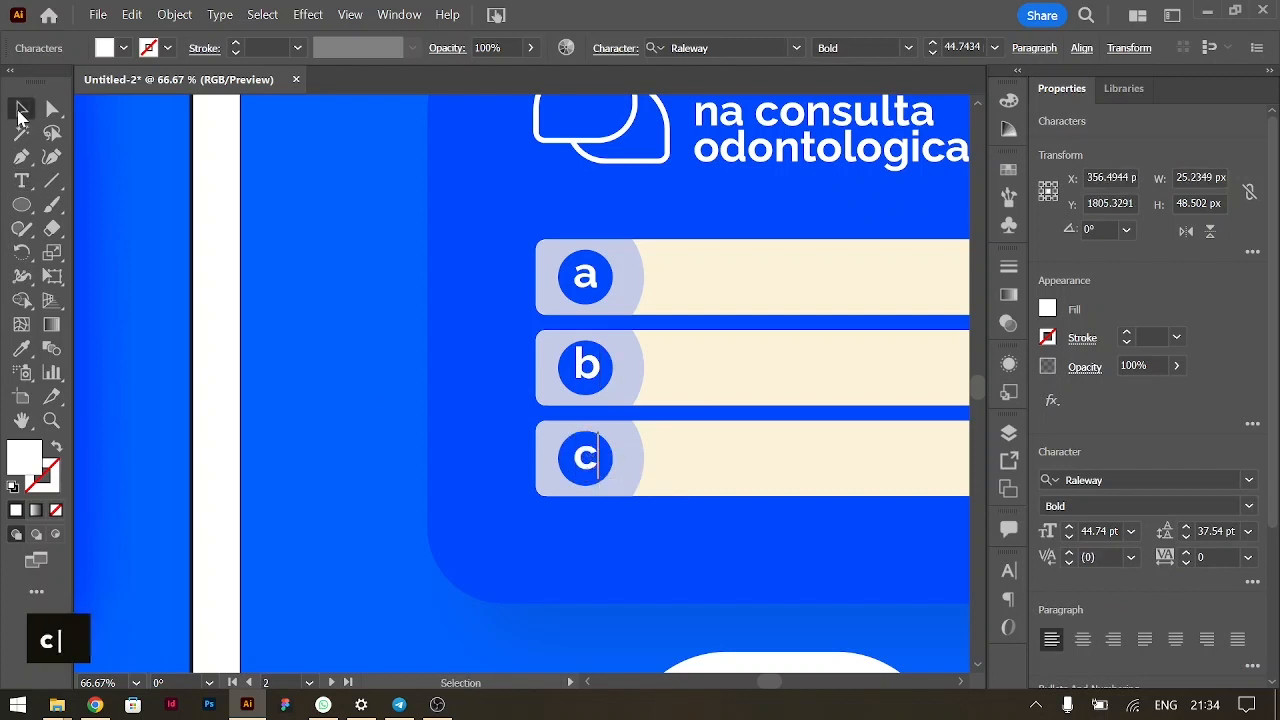
pyautogui.click(597, 377)
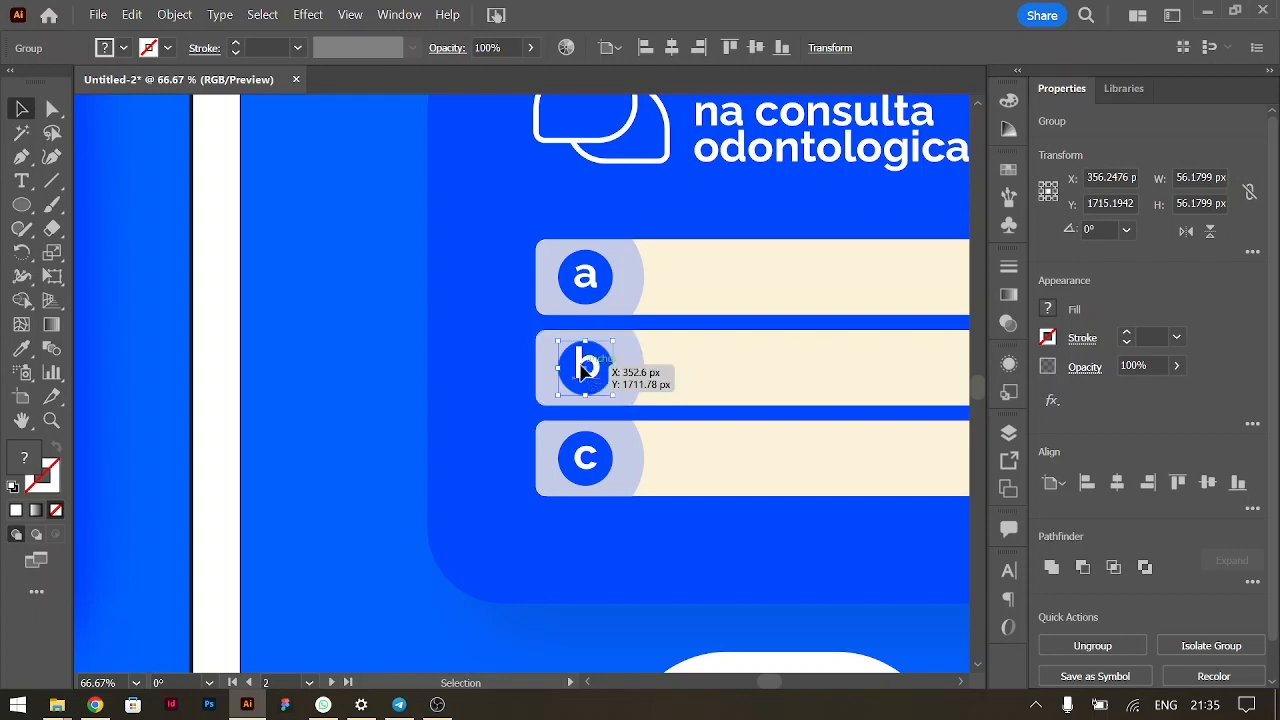
pyautogui.doubleClick(586, 365)
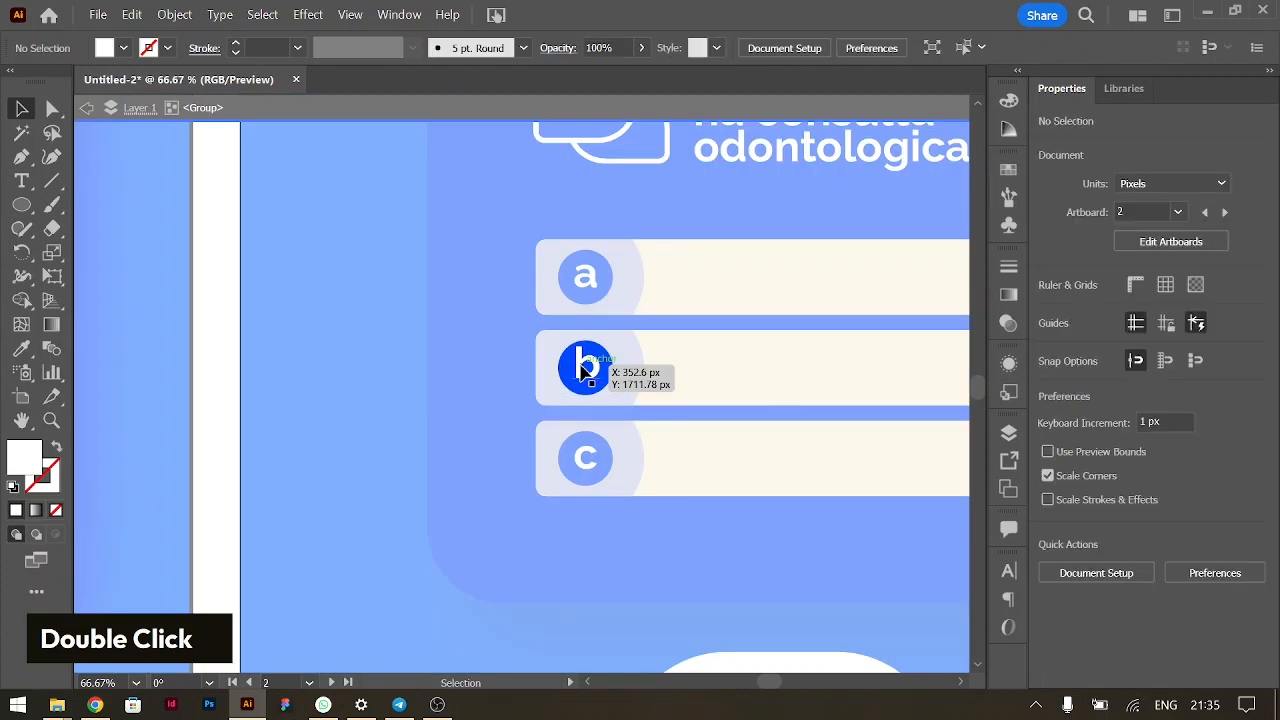
pyautogui.click(586, 370)
pyautogui.press('Down')
pyautogui.press('Down')
pyautogui.press('Down')
pyautogui.press('Down')
pyautogui.press('Down')
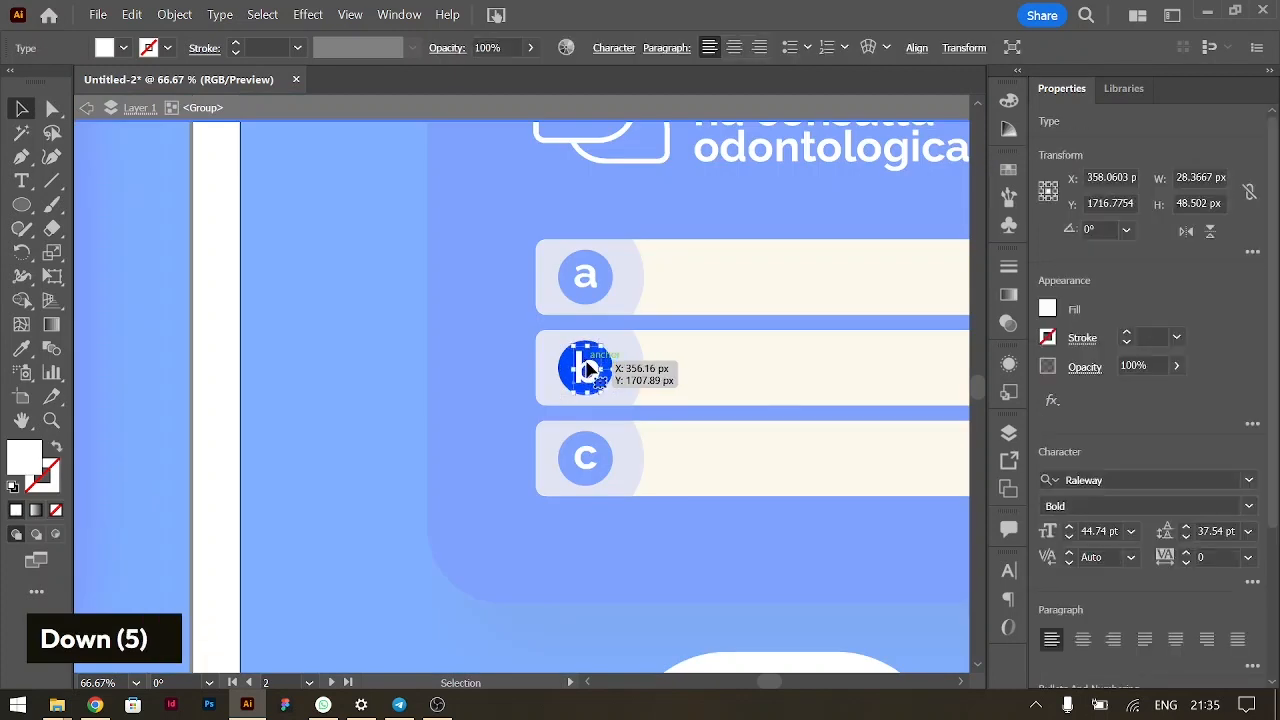
pyautogui.press('Up')
pyautogui.doubleClick(580, 450)
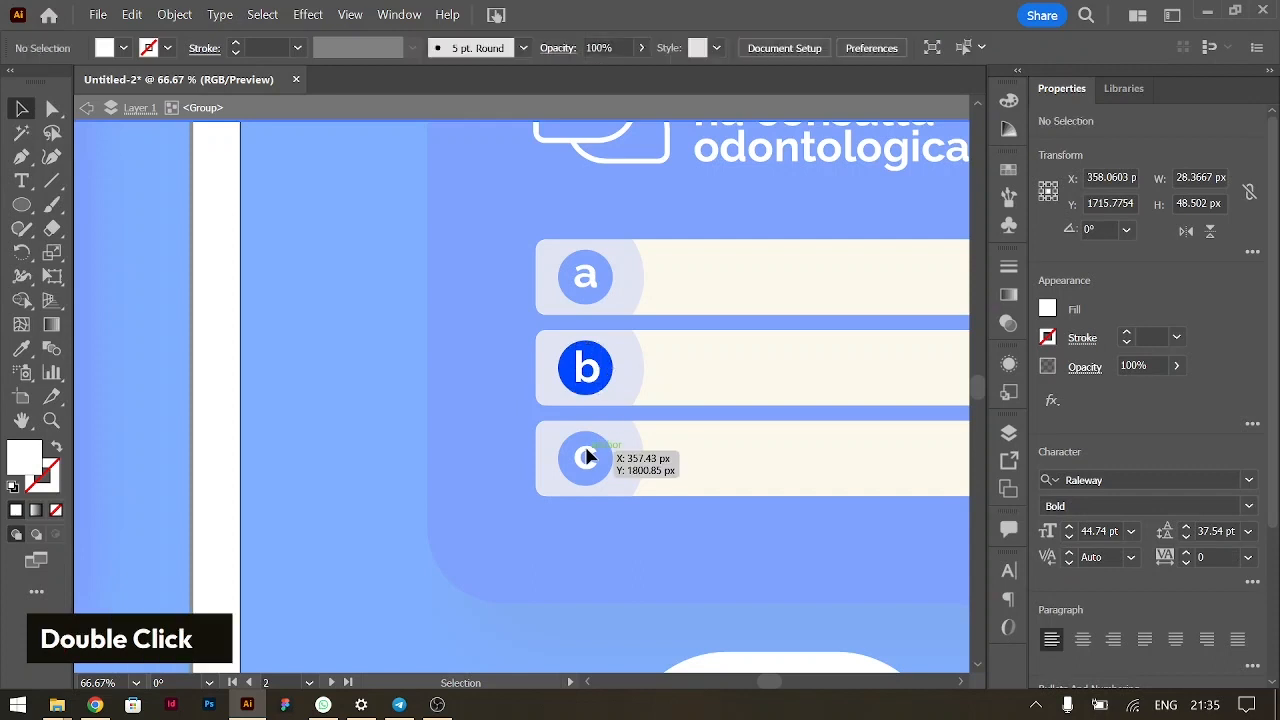
pyautogui.hotkey('ctrl', '-')
pyautogui.hotkey('ctrl', '-')
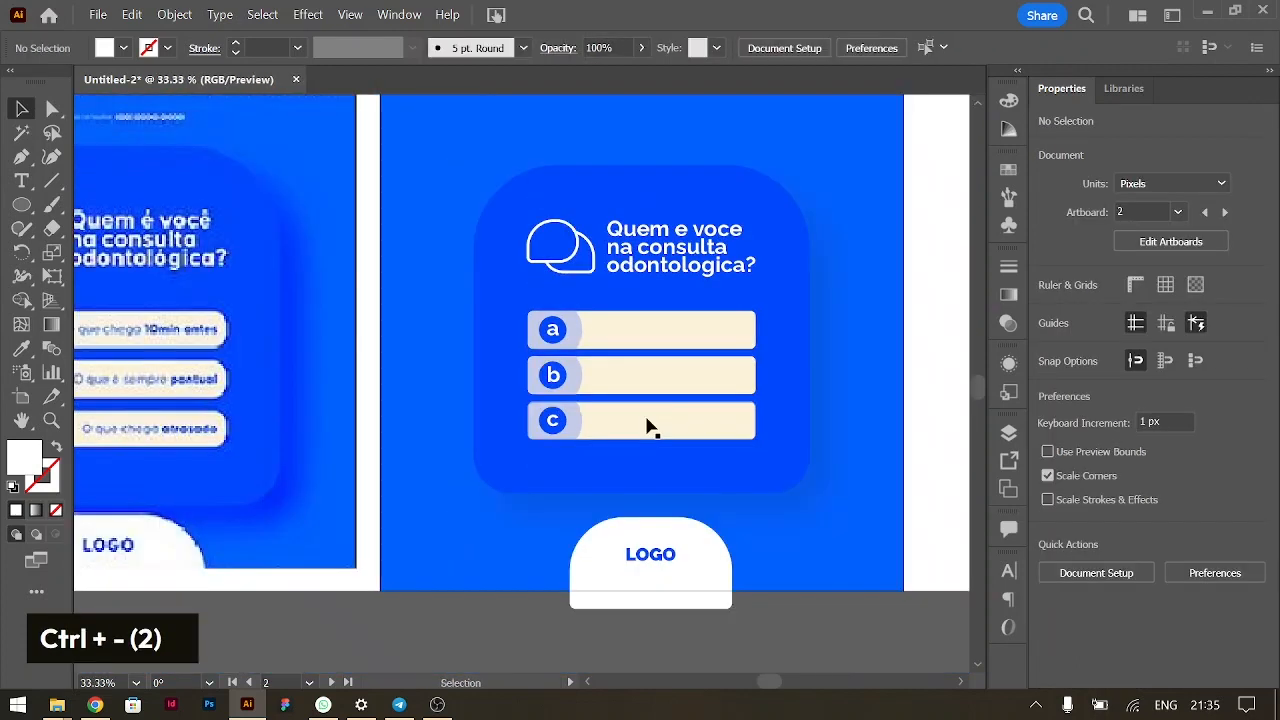
# Step: Scale the letter "b" down to 31.9 pt inside its circle group, nudge it 2 px right and leave the group's isolation
pyautogui.hscroll(-3, 648, 425)
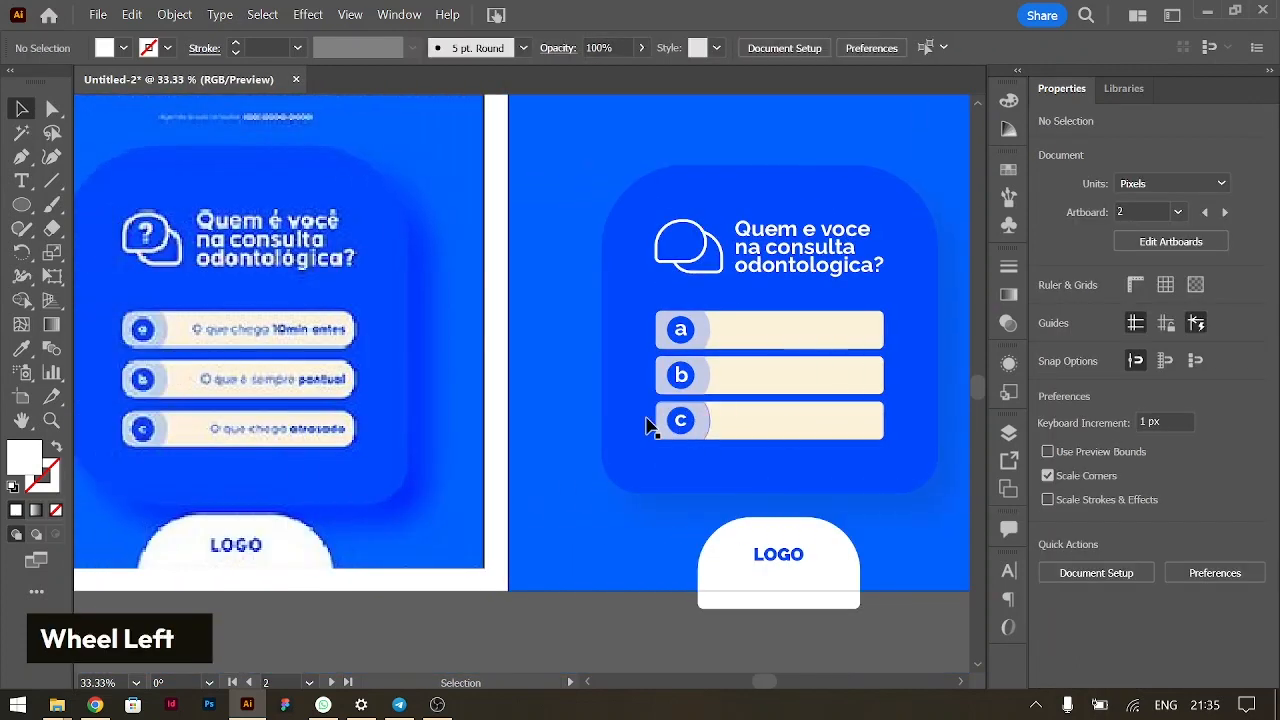
pyautogui.doubleClick(688, 385)
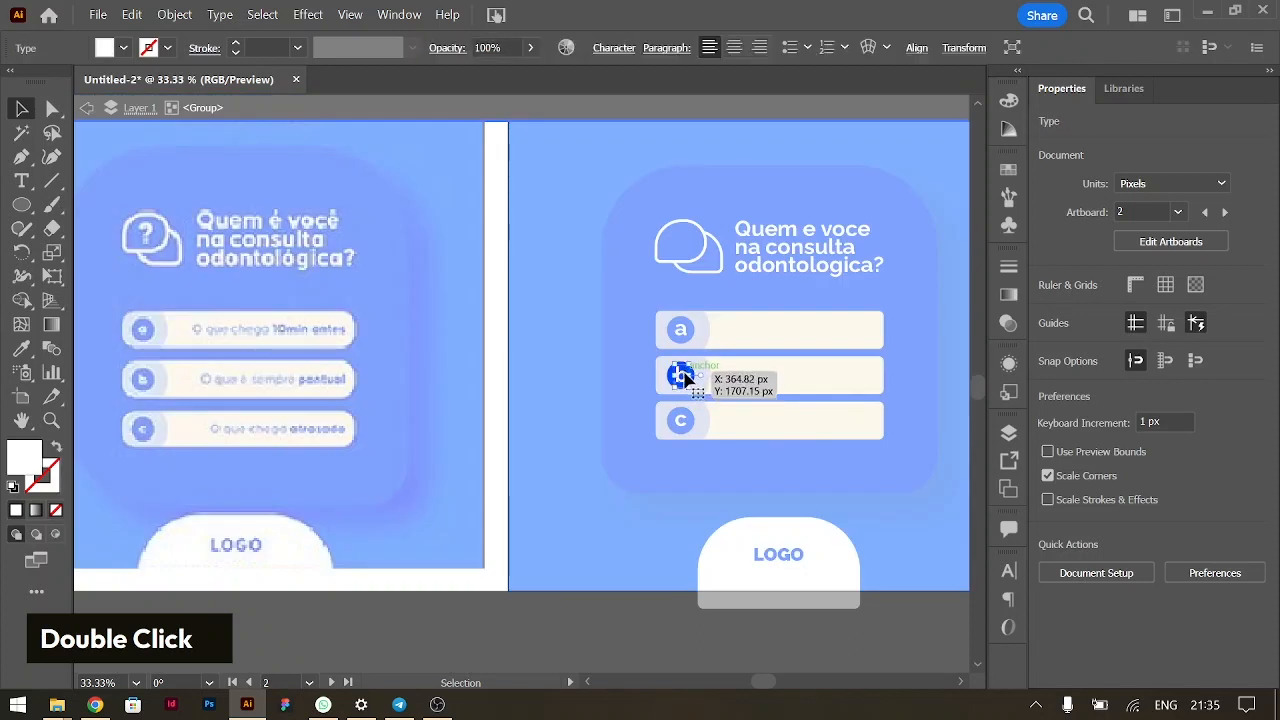
pyautogui.keyDown('shift'); pyautogui.click(682, 374); pyautogui.keyUp('shift')
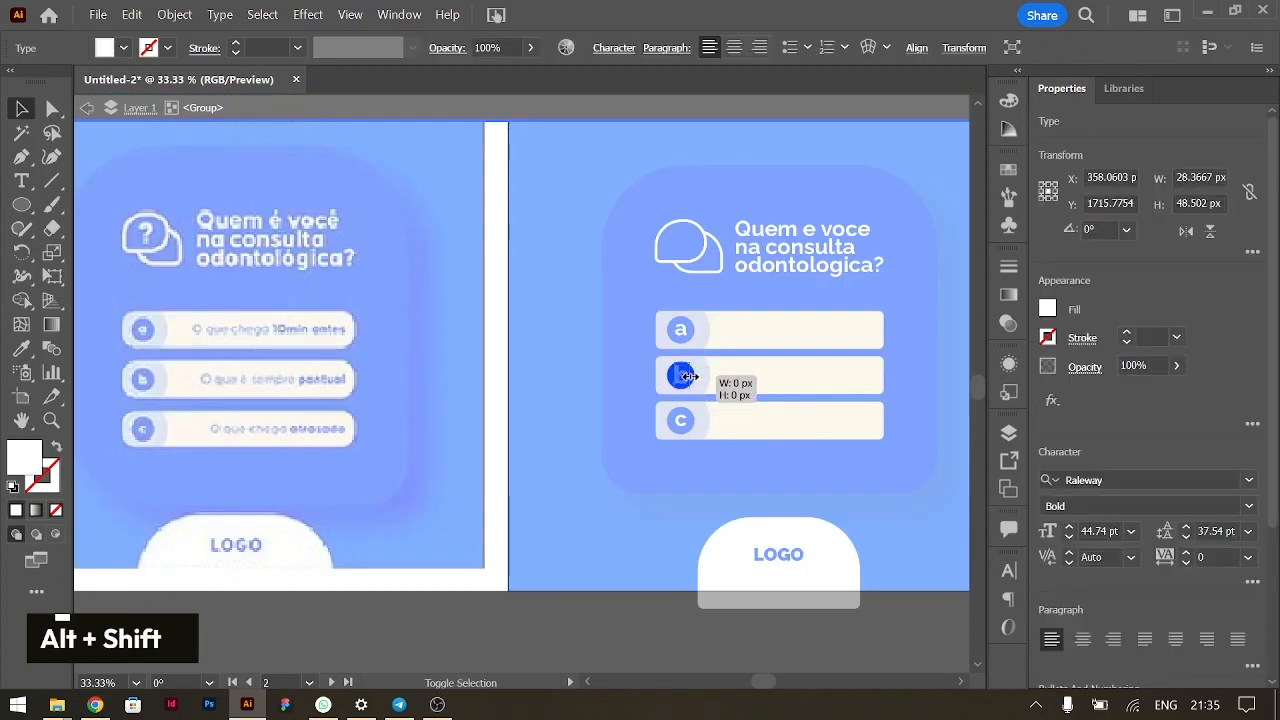
pyautogui.press('Left')
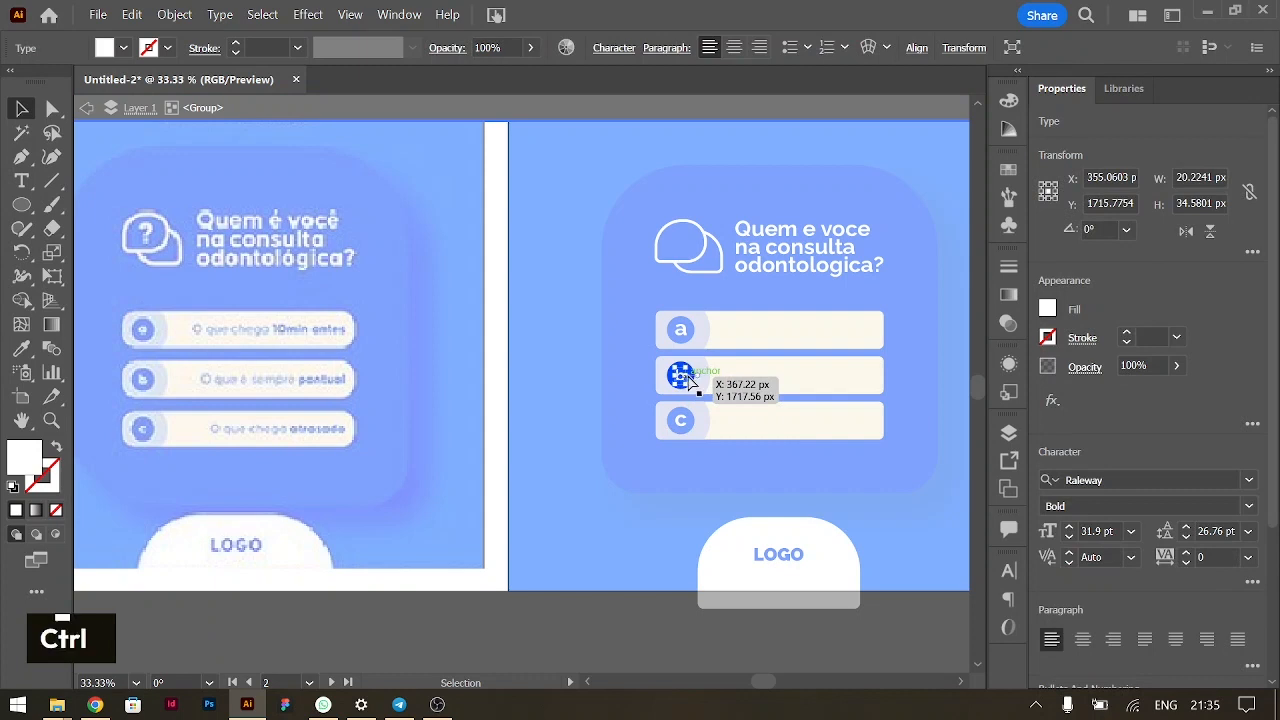
pyautogui.hotkey('ctrl', '=')
pyautogui.hotkey('ctrl', '=')
pyautogui.hotkey('ctrl', '=')
pyautogui.press('Right')
pyautogui.press('Right')
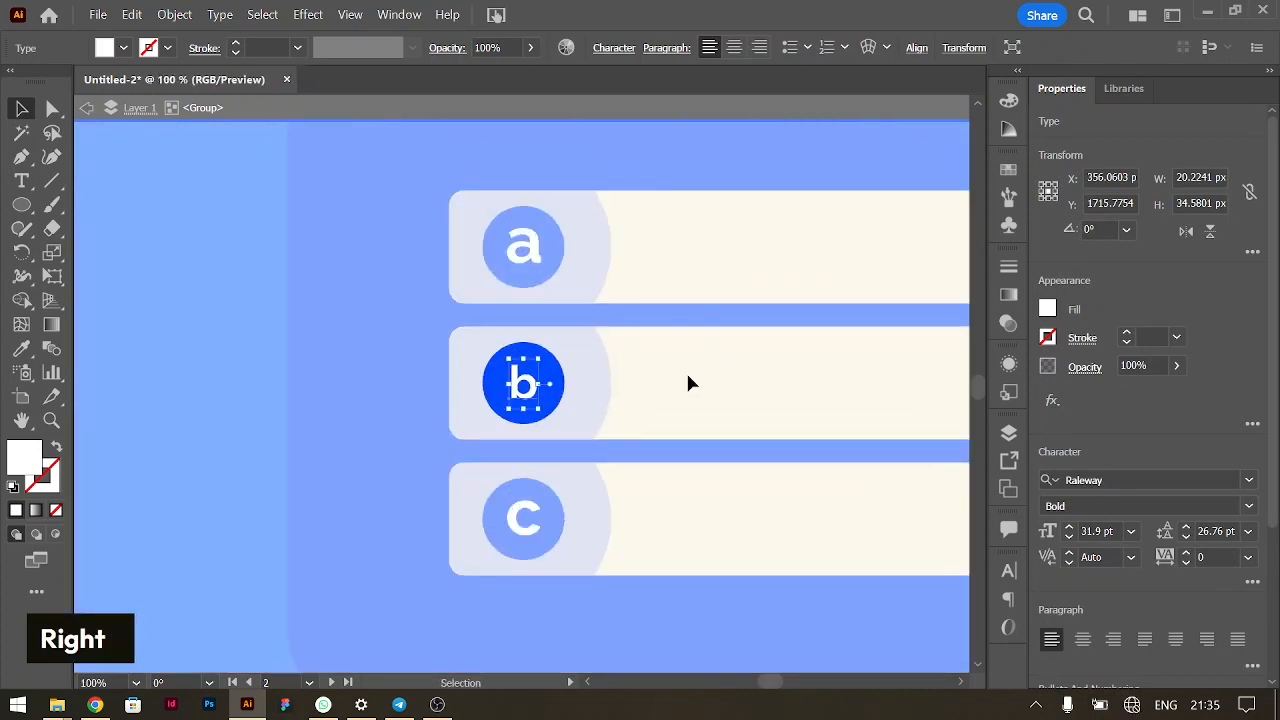
pyautogui.doubleClick(533, 257)
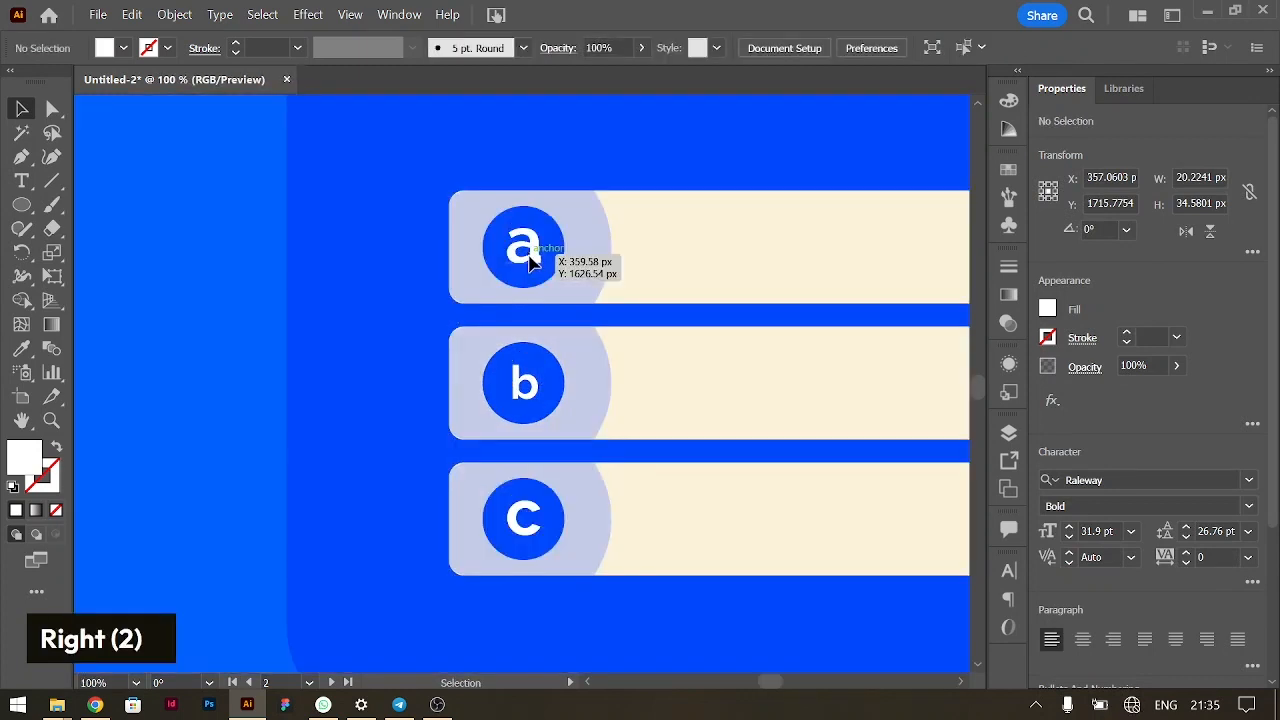
# Step: Scale the letter "a" in the first circle group down to about 39.9 pt and leave the group's isolation
pyautogui.doubleClick(537, 257)
pyautogui.click(538, 250)
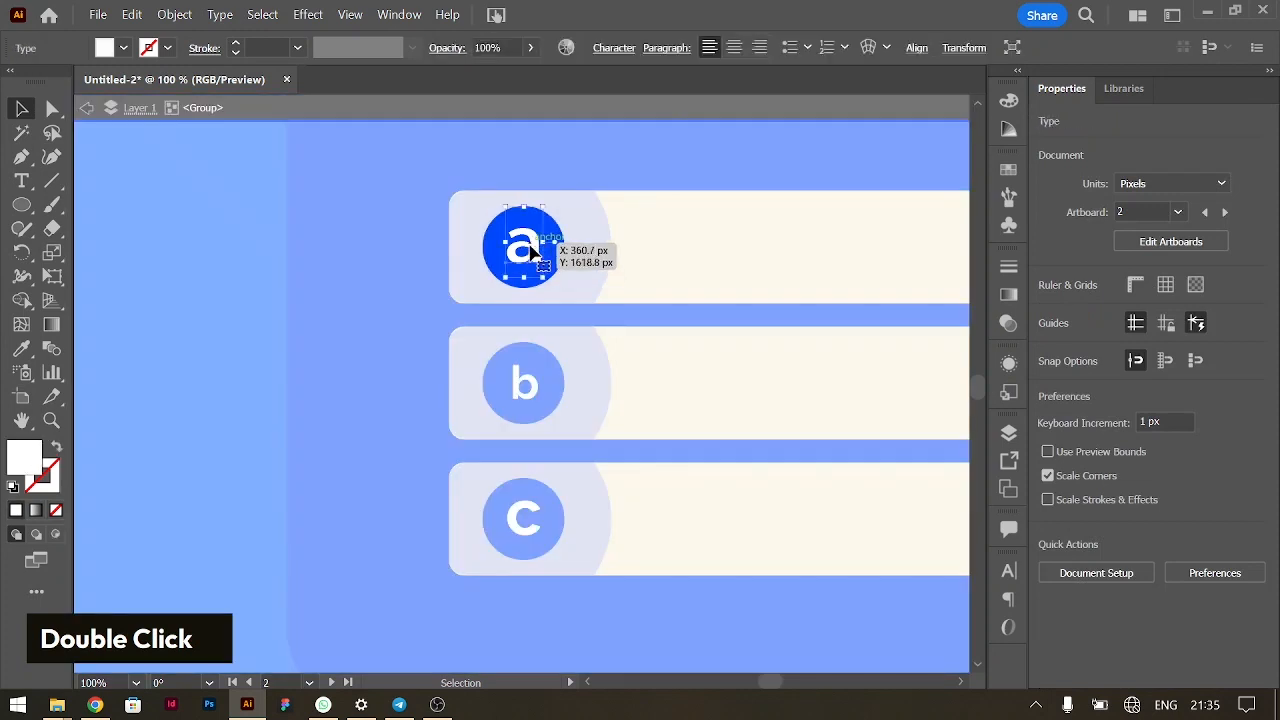
pyautogui.keyDown('shift'); pyautogui.click(541, 243); pyautogui.keyUp('shift')
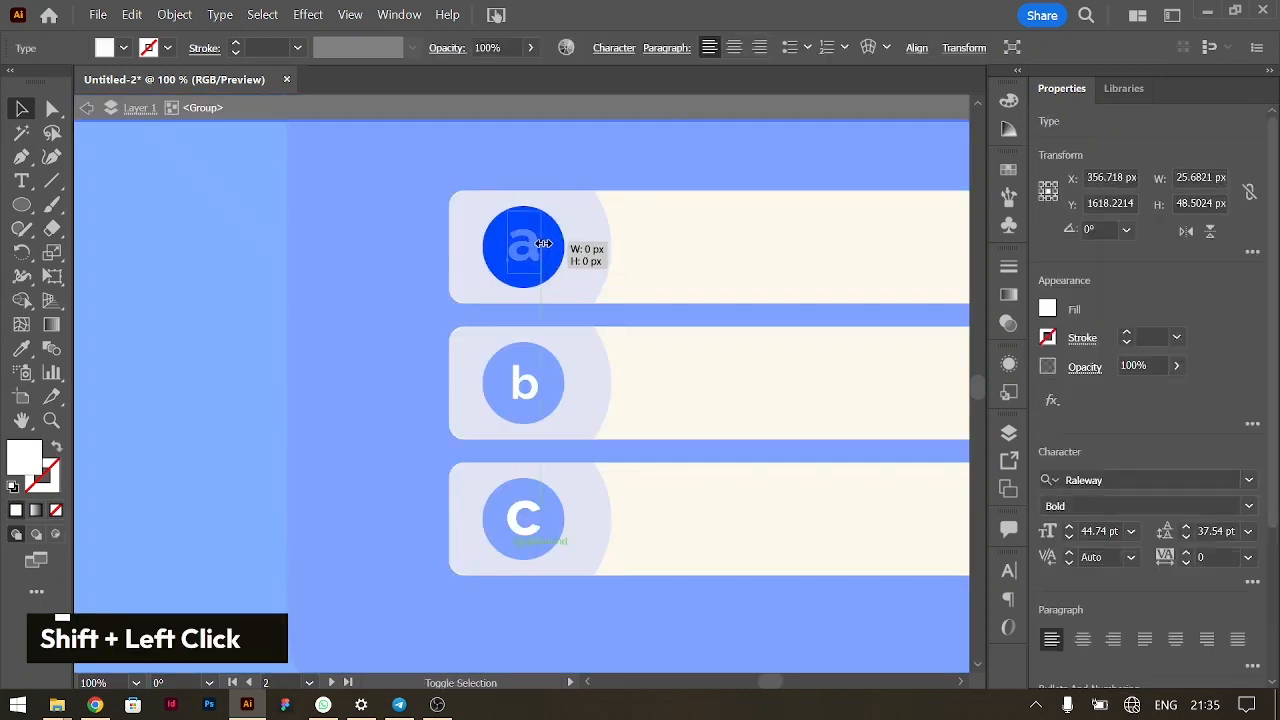
pyautogui.moveTo(541, 243); pyautogui.dragTo(539, 244)
pyautogui.doubleClick(535, 515)
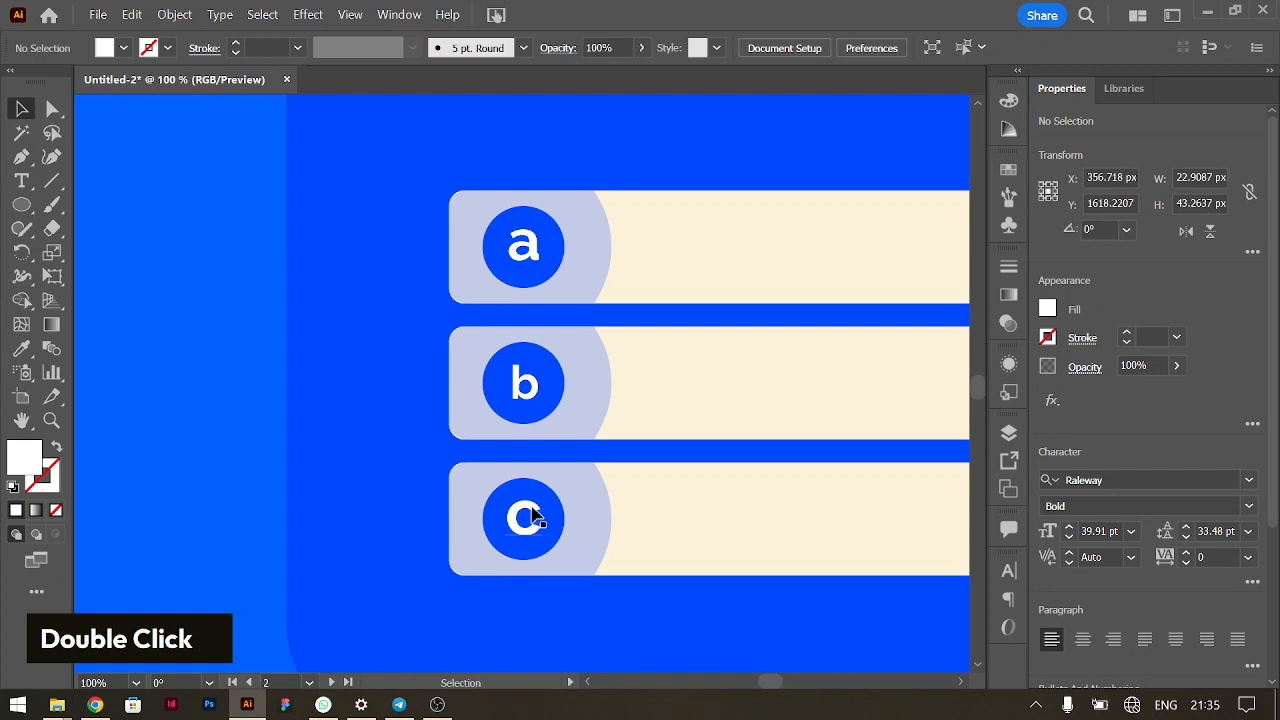
# Step: Scale the letter "c" down to about 36.9 pt, nudge it 2 px left and 2 px down, and leave the group's isolation
pyautogui.doubleClick(535, 515)
pyautogui.click(540, 521)
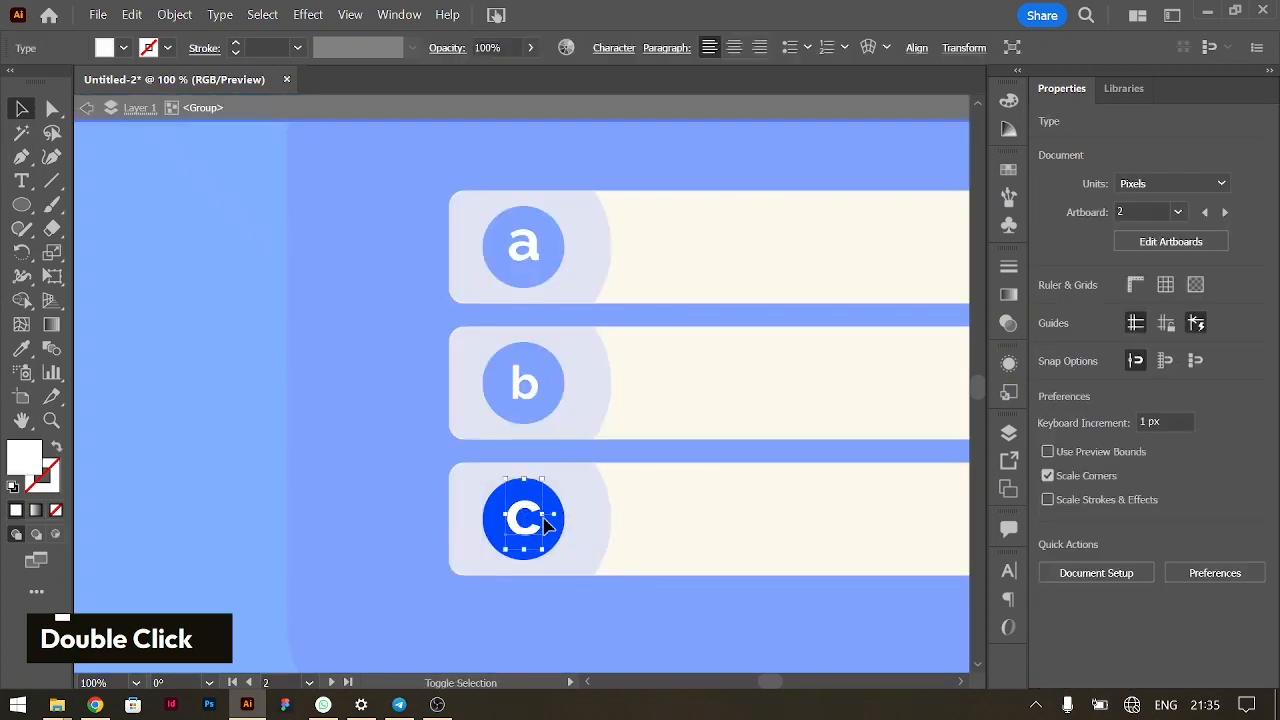
pyautogui.moveTo(541, 515); pyautogui.dragTo(541, 516)
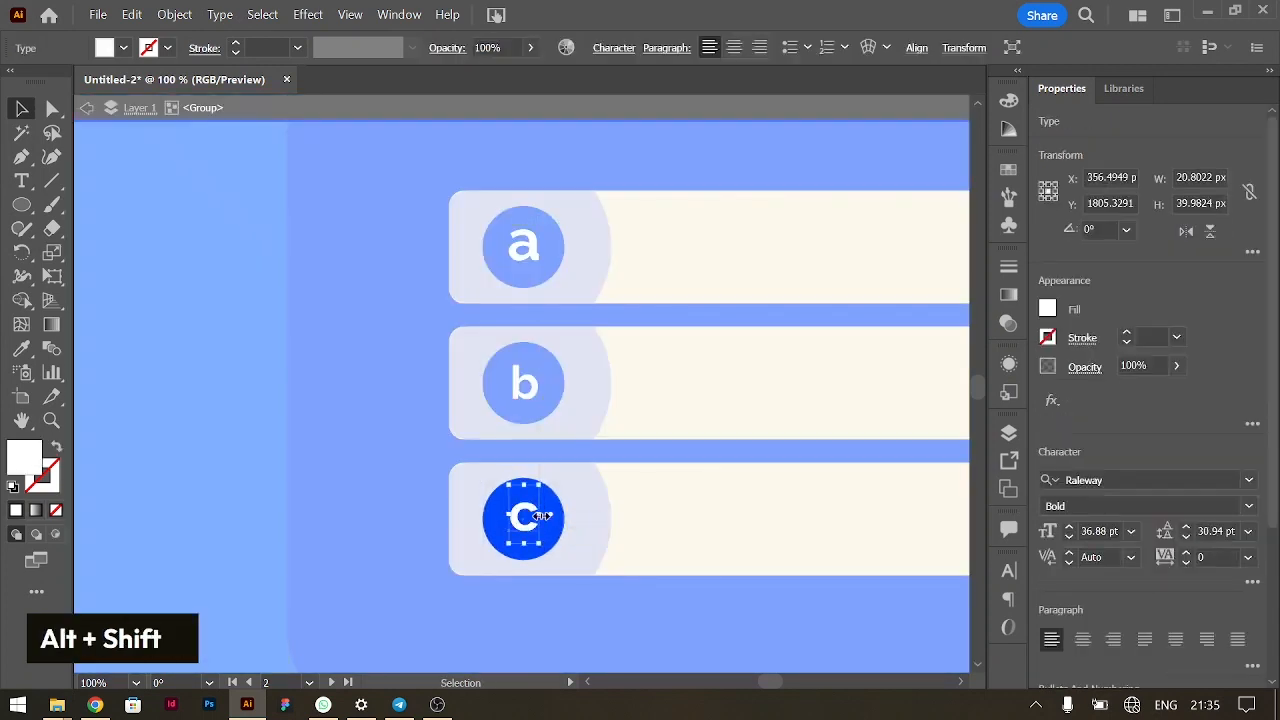
pyautogui.press('Down')
pyautogui.press('Left')
pyautogui.press('Left')
pyautogui.press('Down')
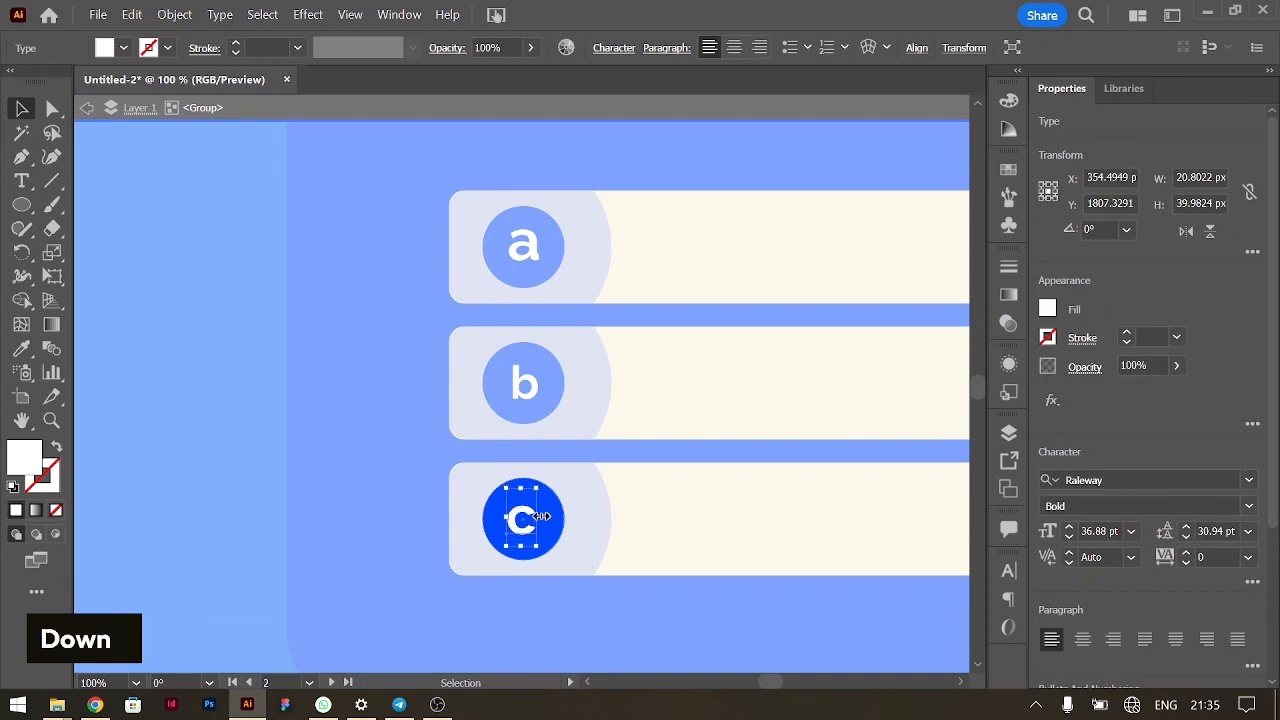
pyautogui.doubleClick(360, 350)
# Step: Add the text "O que chego 10min entre" on the first answer bar
pyautogui.hotkey('ctrl', '0')
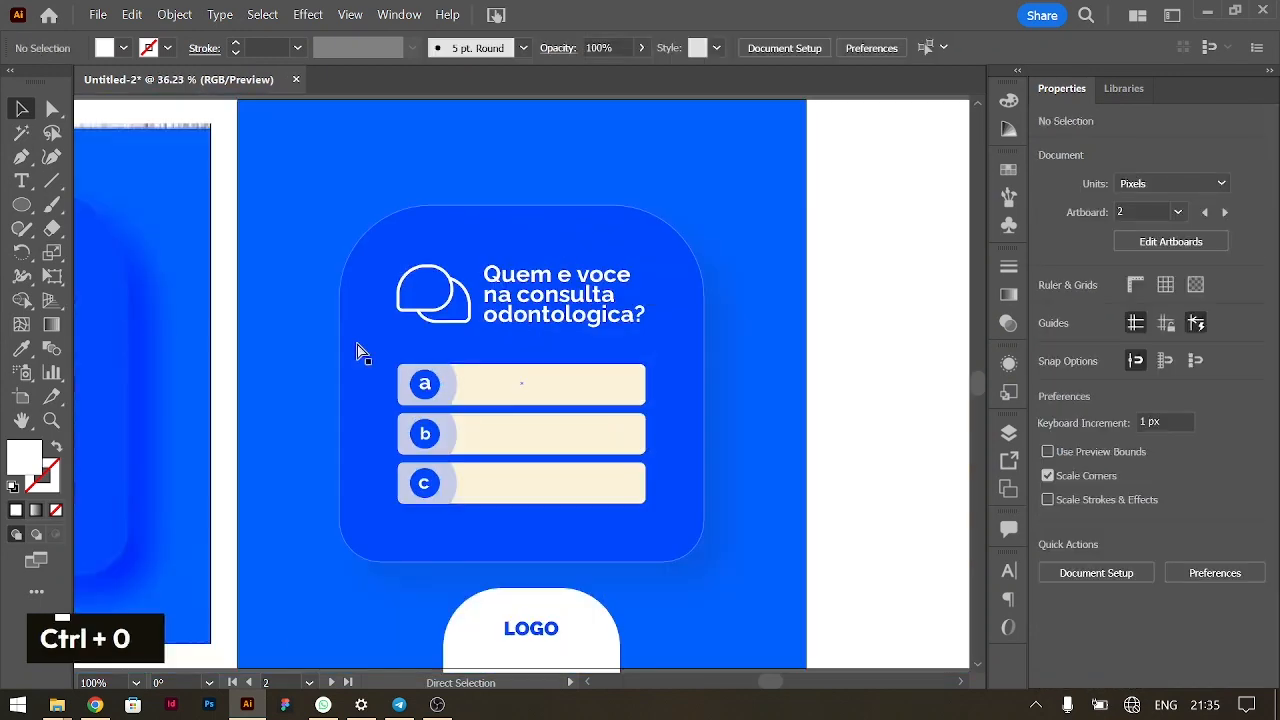
pyautogui.hscroll(-5, 360, 352)
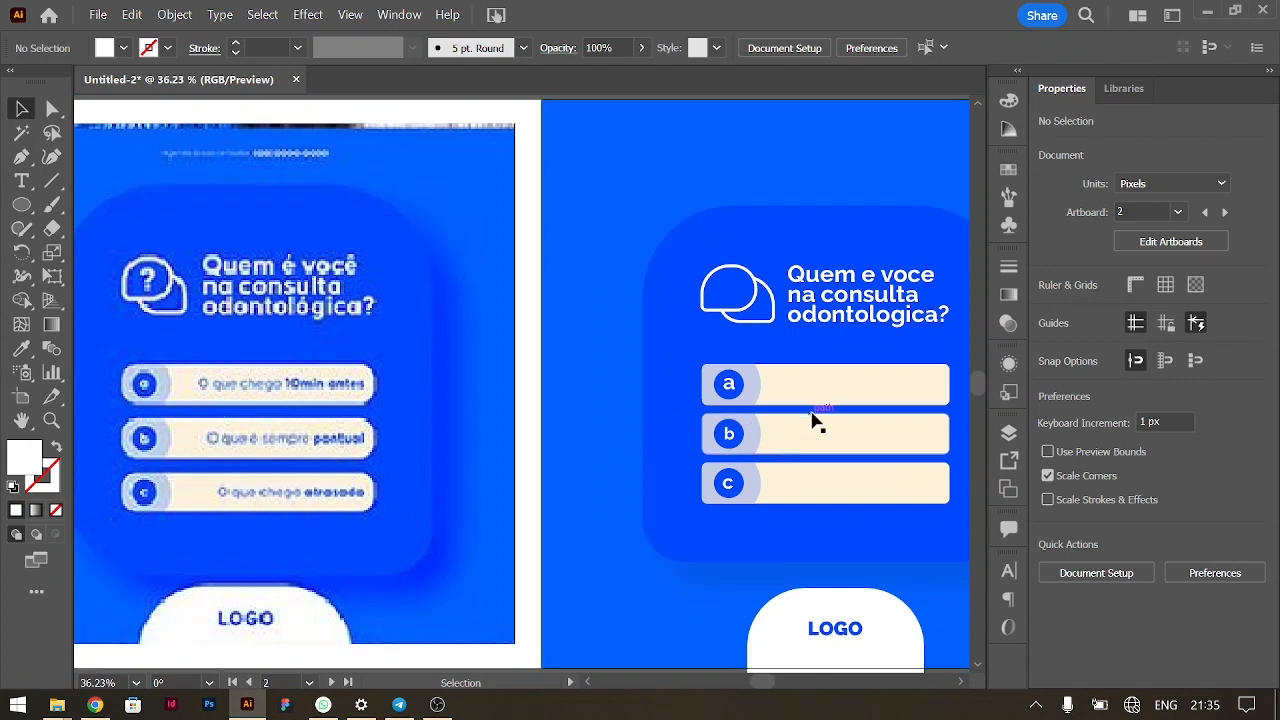
pyautogui.press('t')
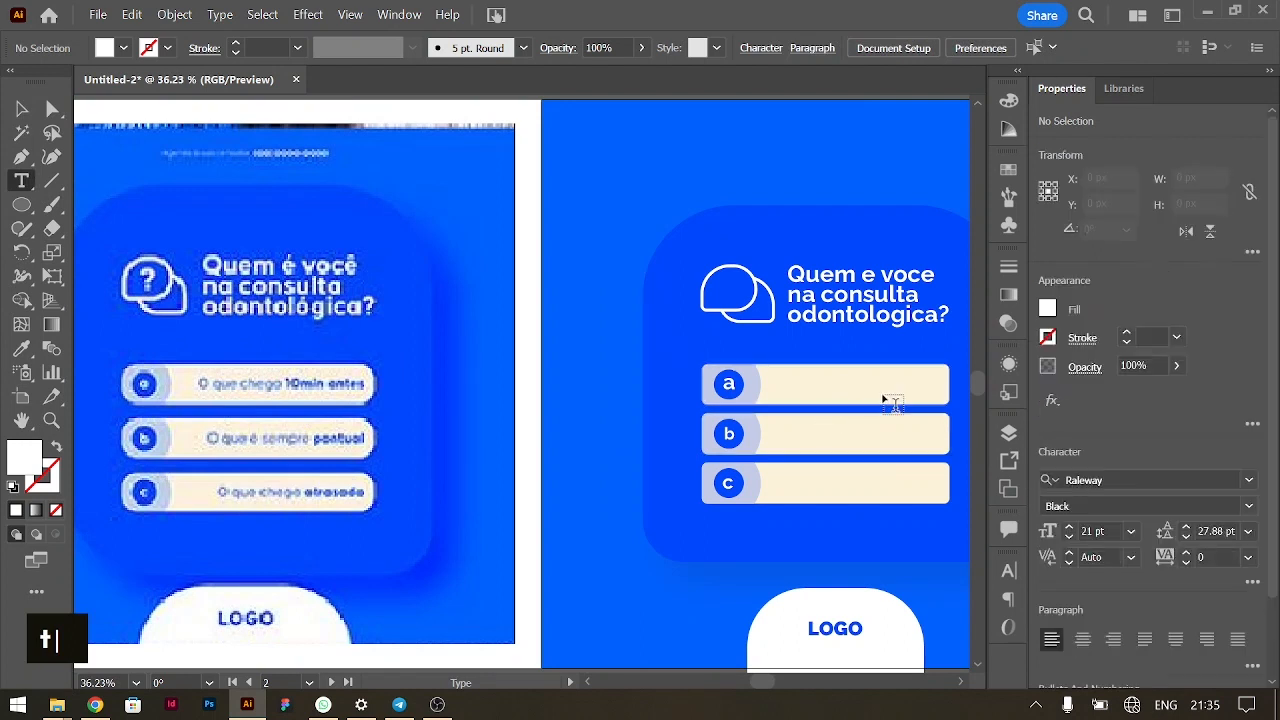
pyautogui.click(867, 393)
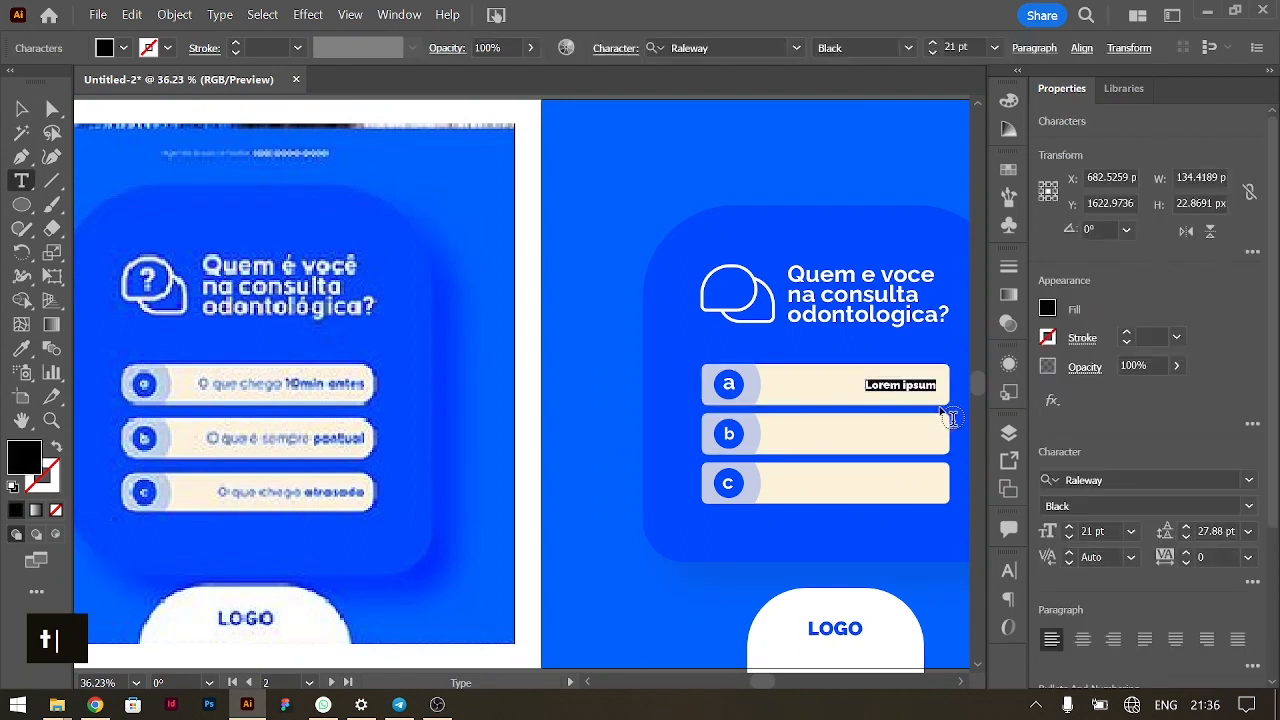
pyautogui.press('shift')
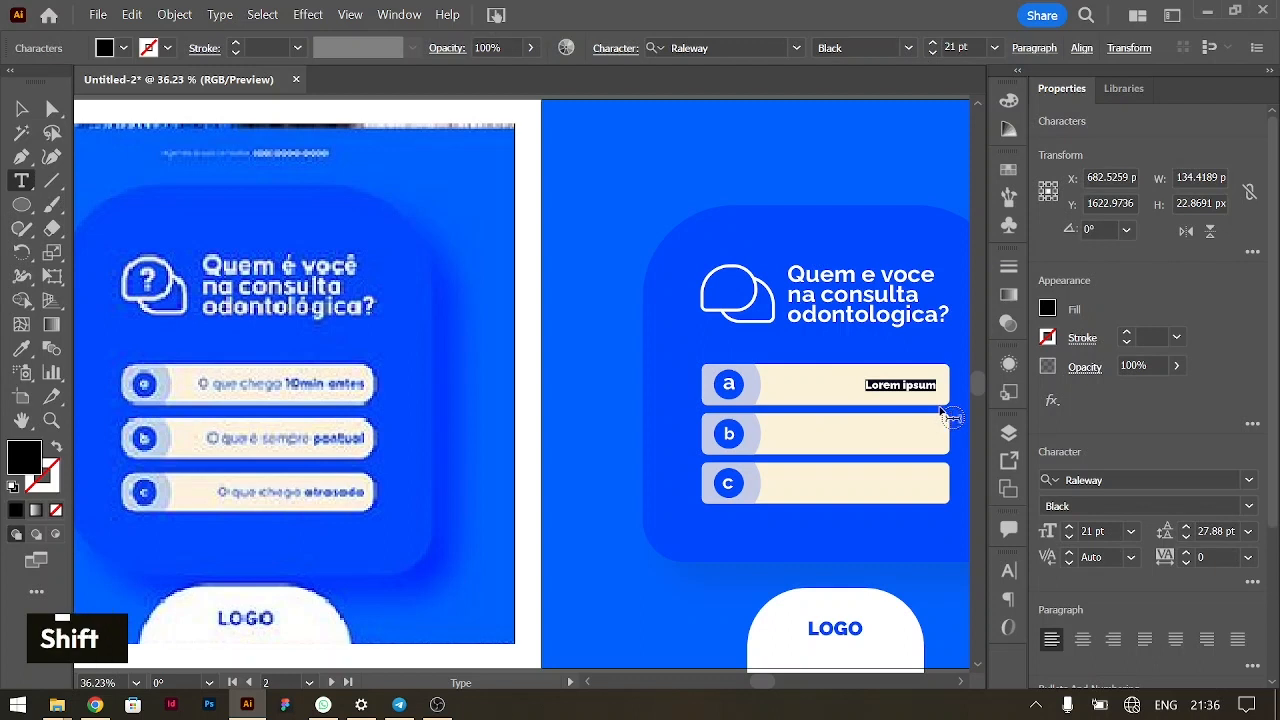
pyautogui.write('O')
pyautogui.press('BackSpace')
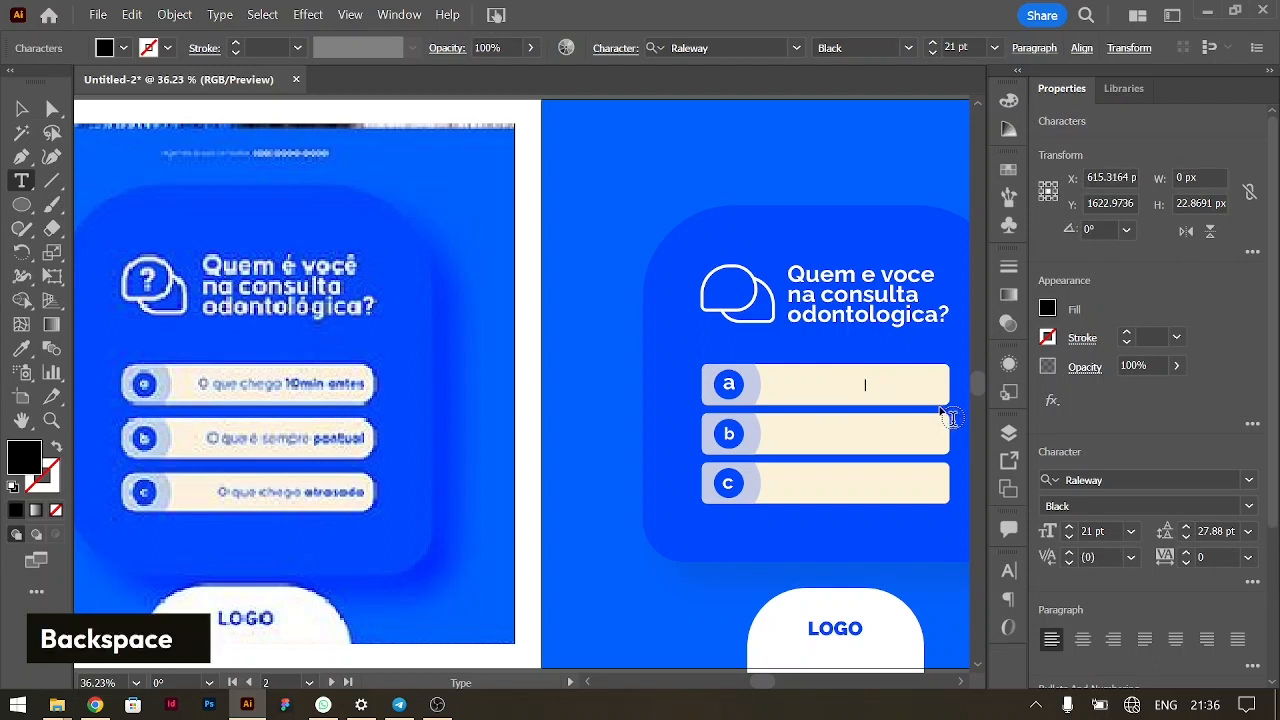
pyautogui.write('o')
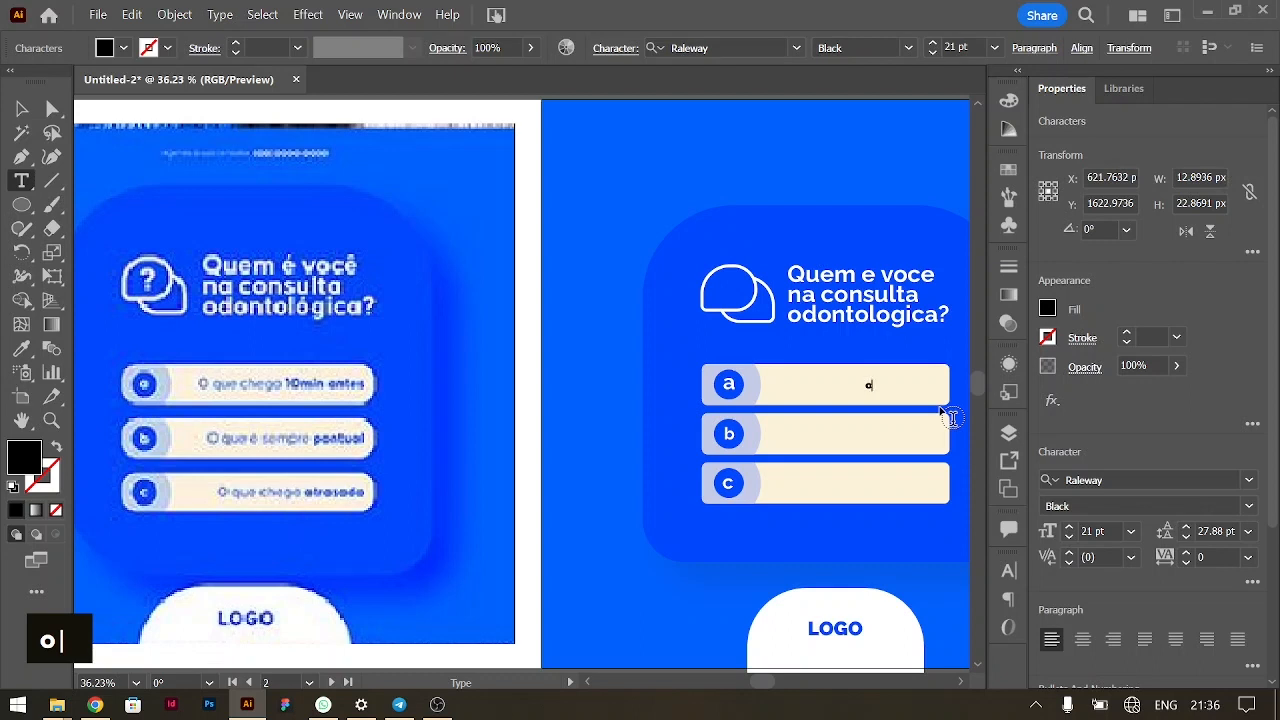
pyautogui.press('BackSpace')
pyautogui.press('BackSpace')
pyautogui.press('BackSpace')
pyautogui.write('O')
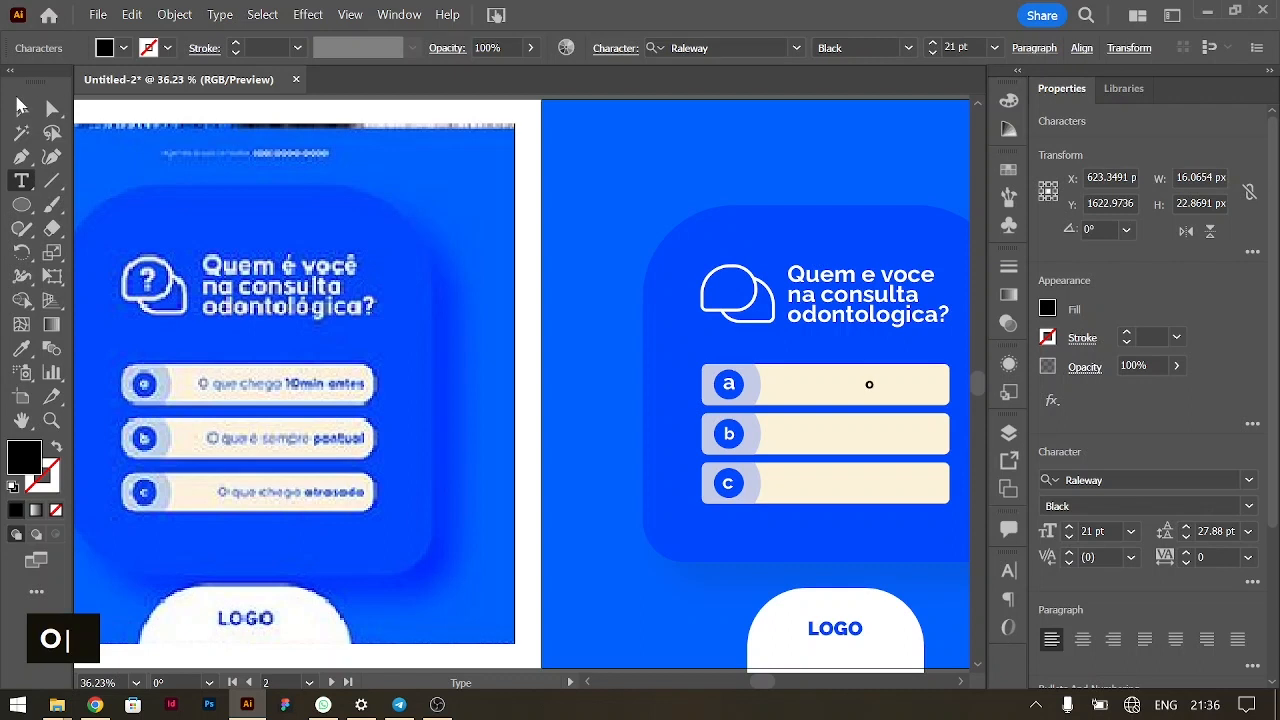
pyautogui.write(' qu')
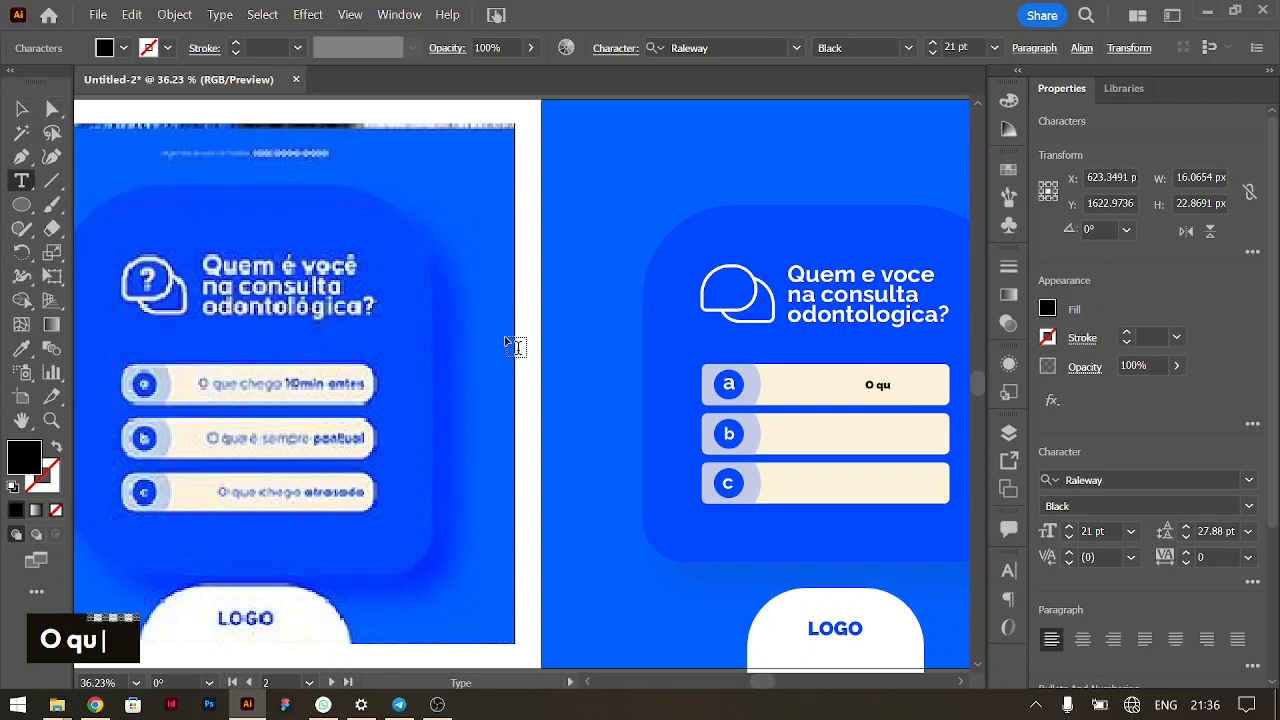
pyautogui.write('e')
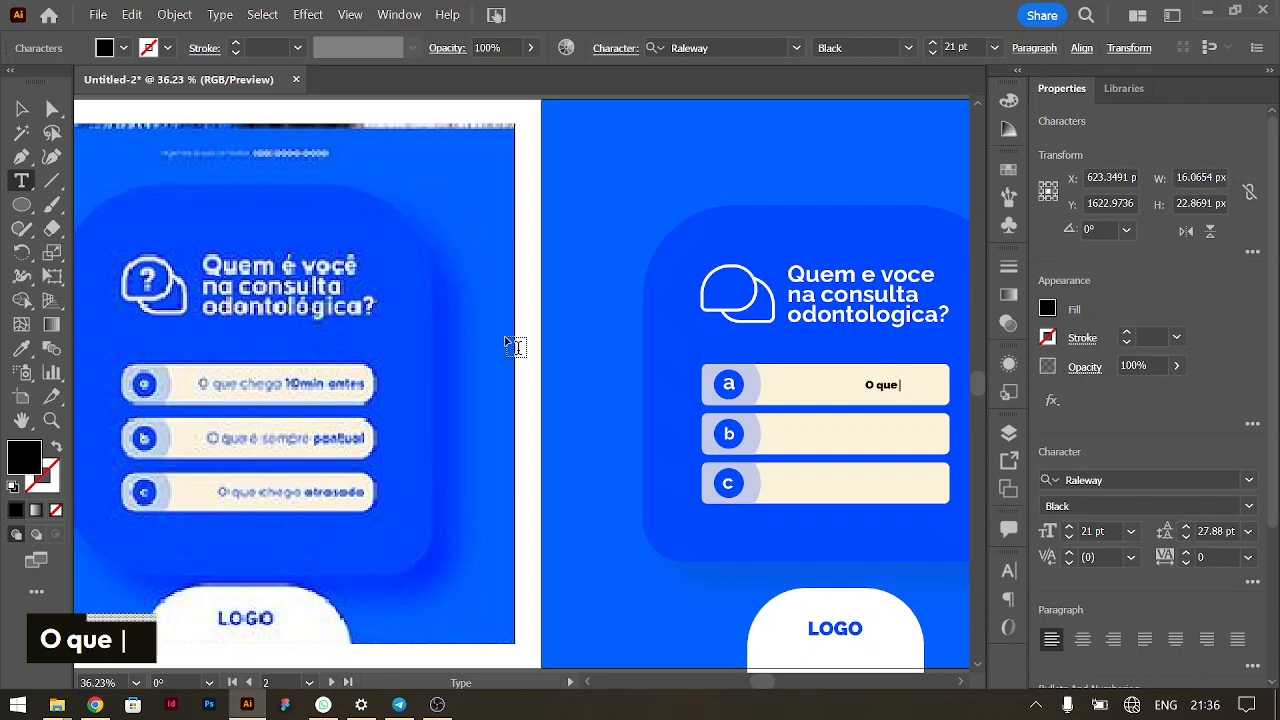
pyautogui.write(' che')
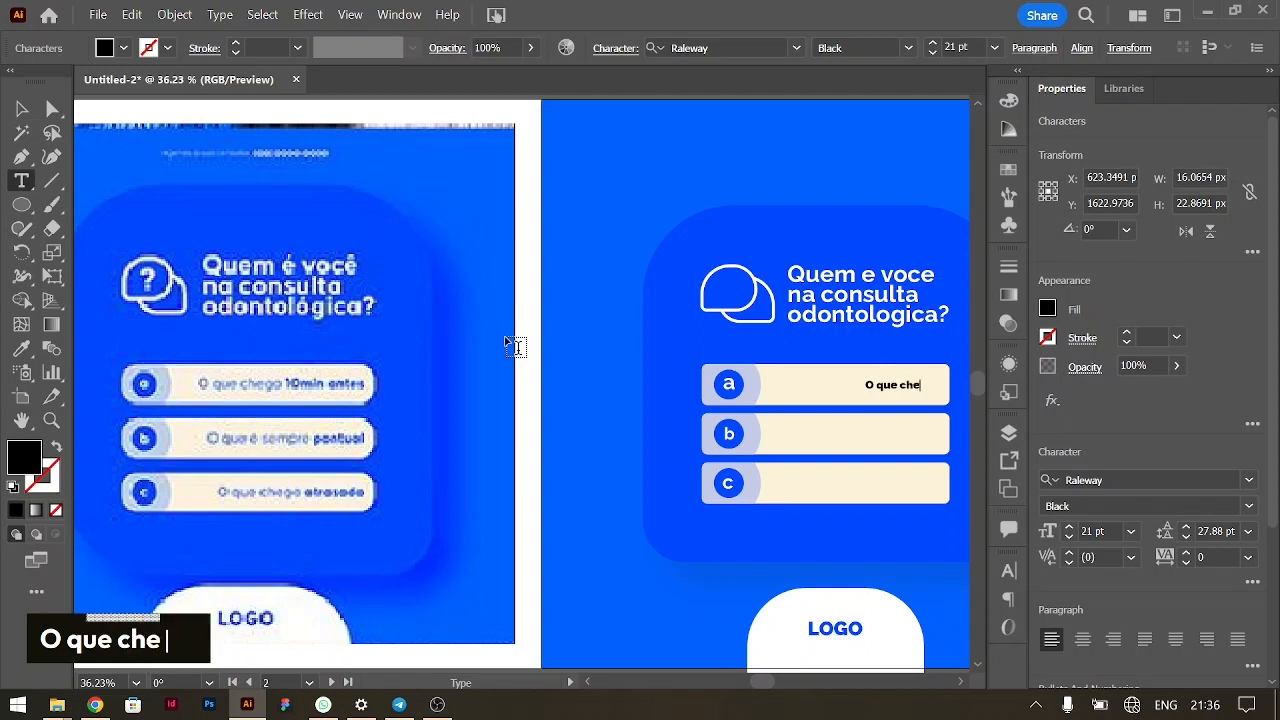
pyautogui.write('go 10')
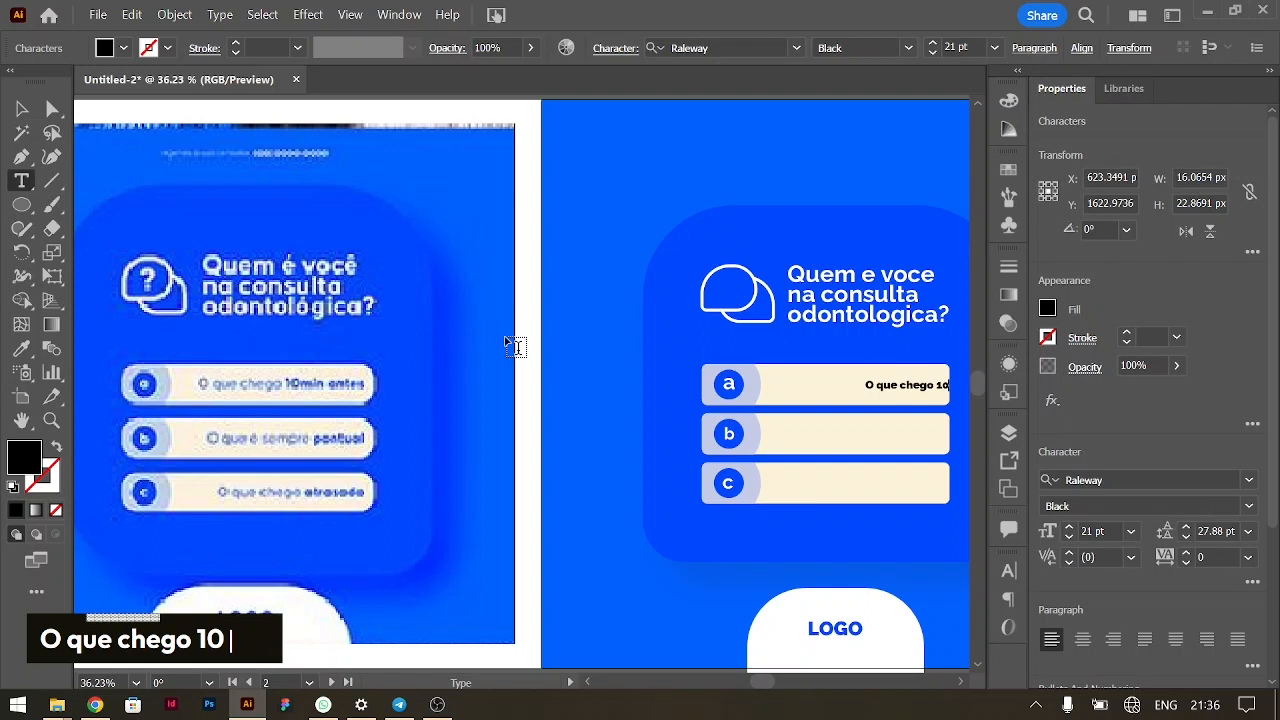
pyautogui.write('min')
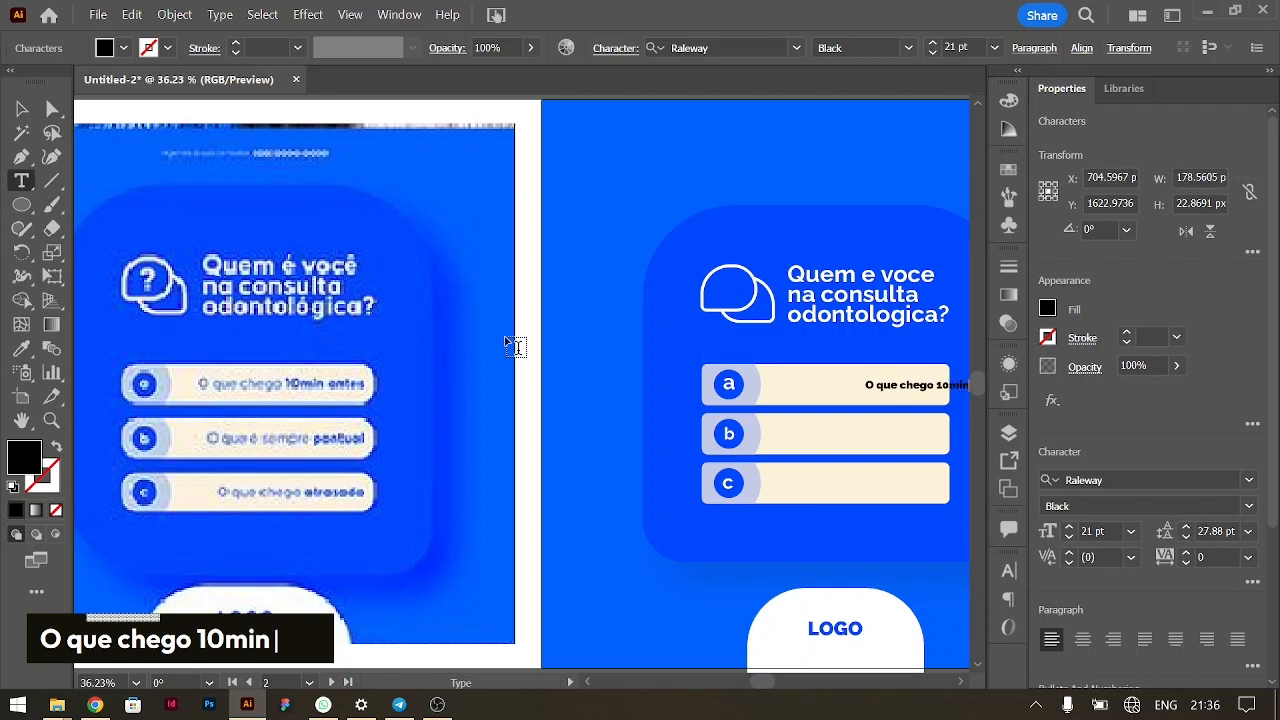
pyautogui.write(' en')
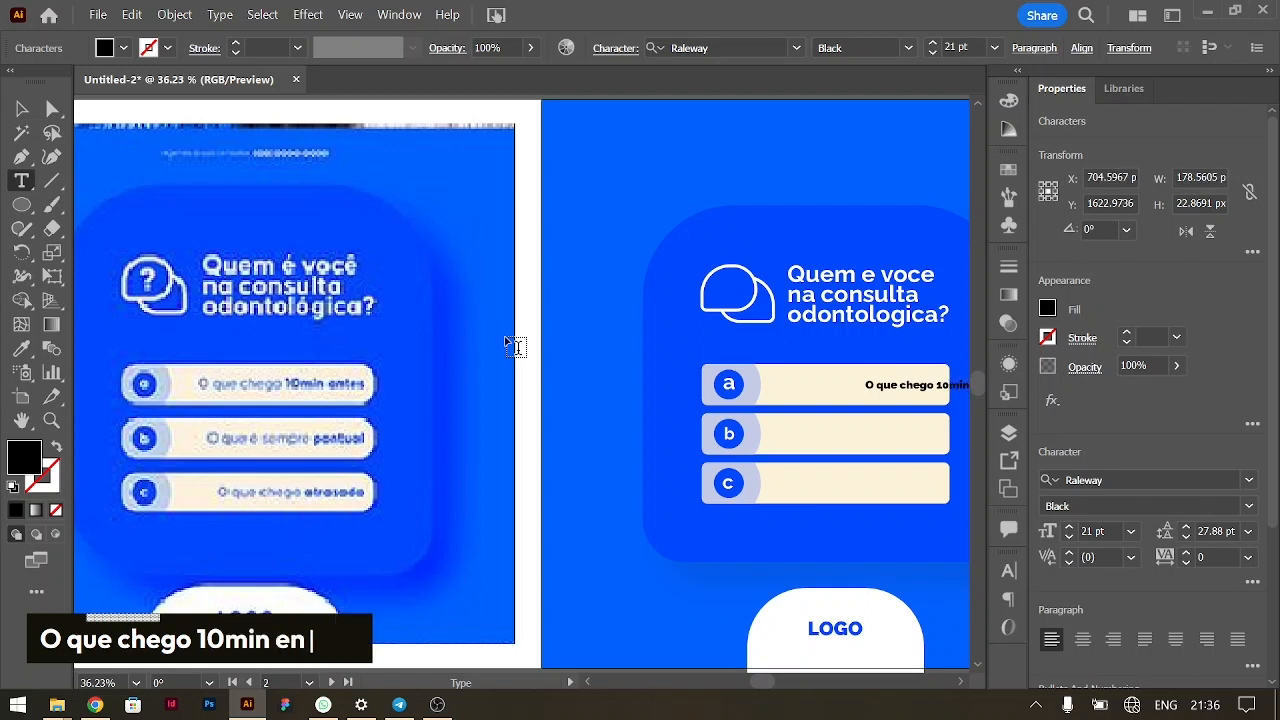
pyautogui.write('tre')
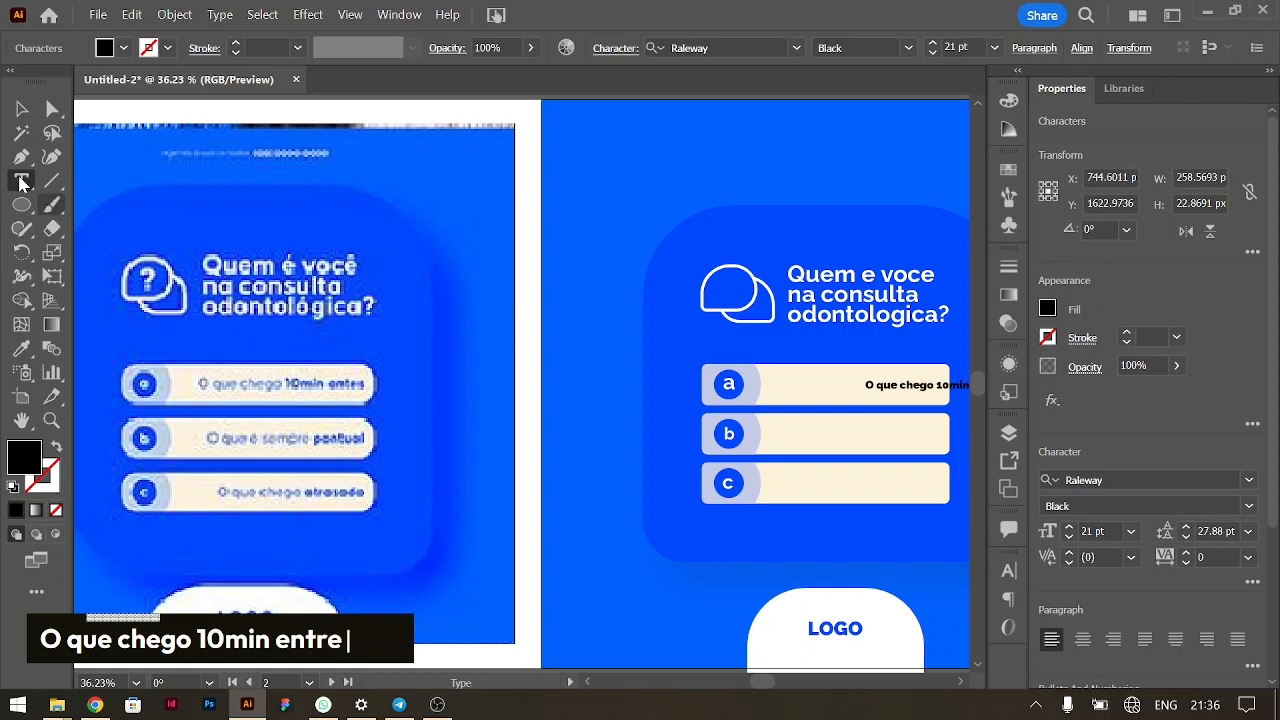
# Step: Enlarge the answer text to 23 pt, fit it inside the first bar and copy it onto the second and third bars
pyautogui.click(15, 113)
pyautogui.moveTo(885, 394); pyautogui.dragTo(838, 445)
pyautogui.hotkey('ctrl', 'shift', '.')
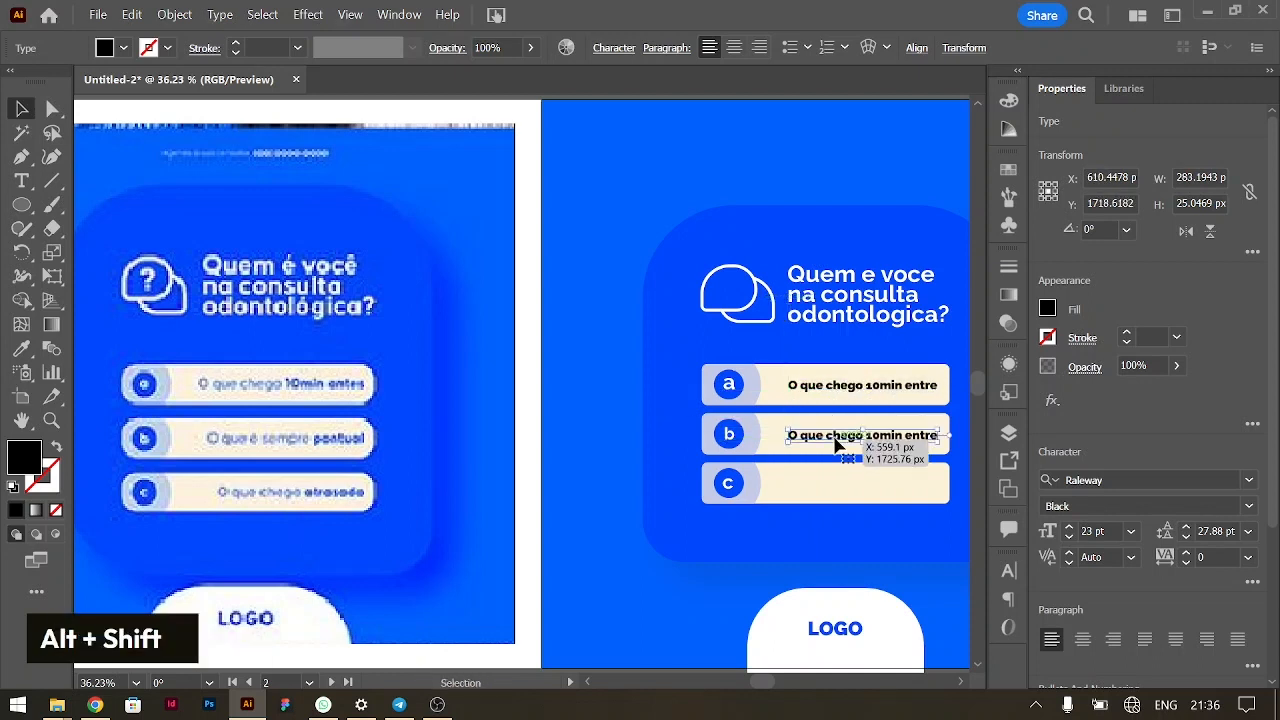
pyautogui.hotkey('ctrl', 'd')
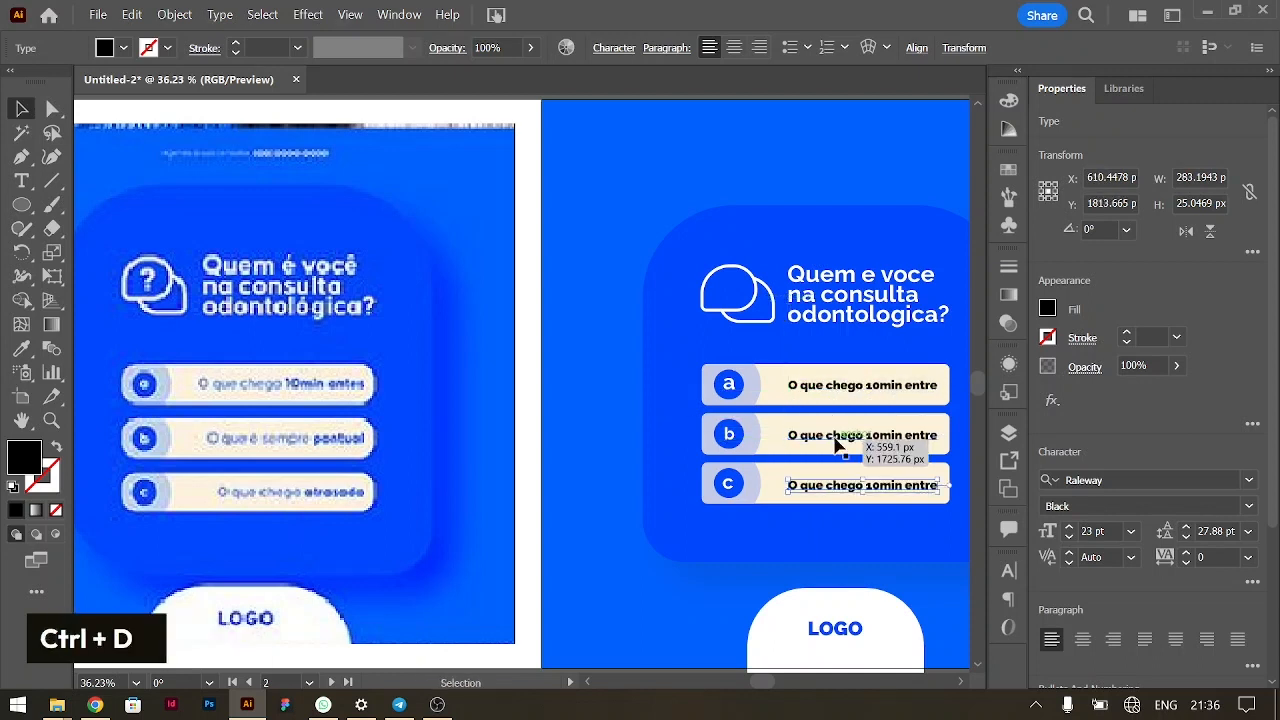
# Step: Nudge the third bar's text up 3 px and the second bar's text up 2 px
pyautogui.press('Up')
pyautogui.press('Up')
pyautogui.press('Up')
pyautogui.click(836, 445)
pyautogui.press('Up')
pyautogui.press('Up')
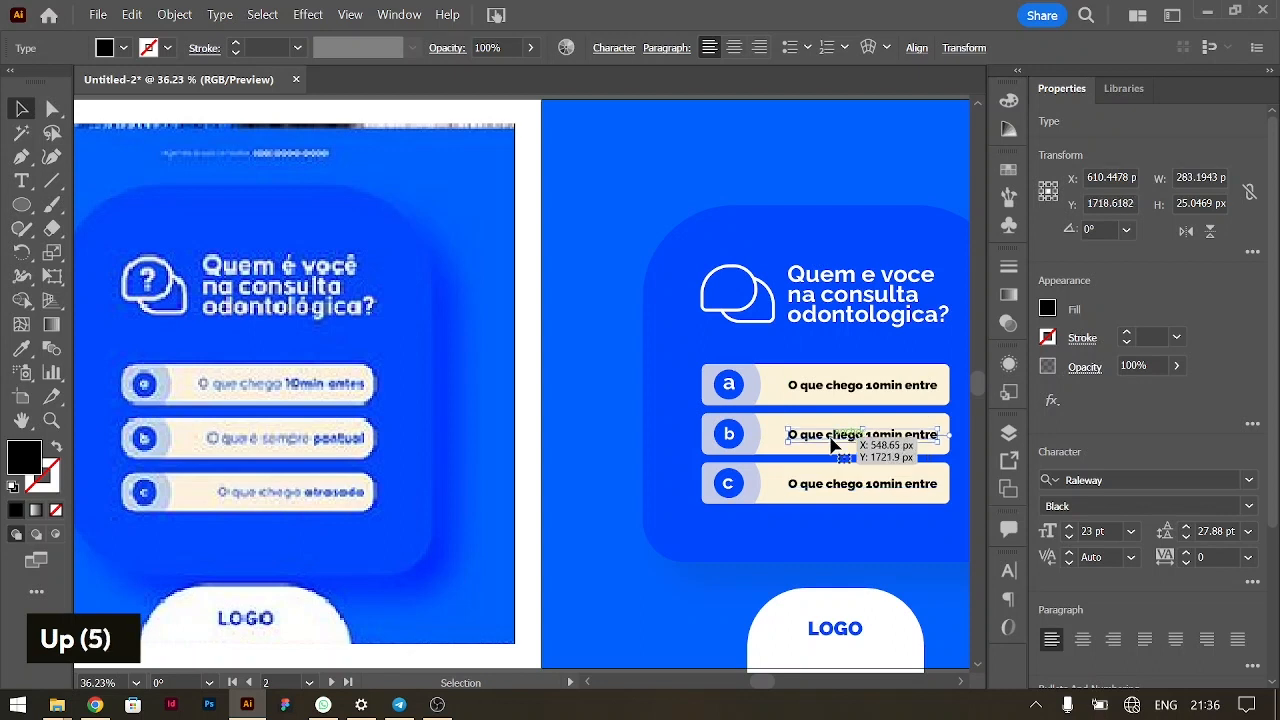
# Step: Recolor all three answer texts with the blue sampled from the rounded panel
pyautogui.keyDown('shift'); pyautogui.click(846, 386); pyautogui.keyUp('shift')
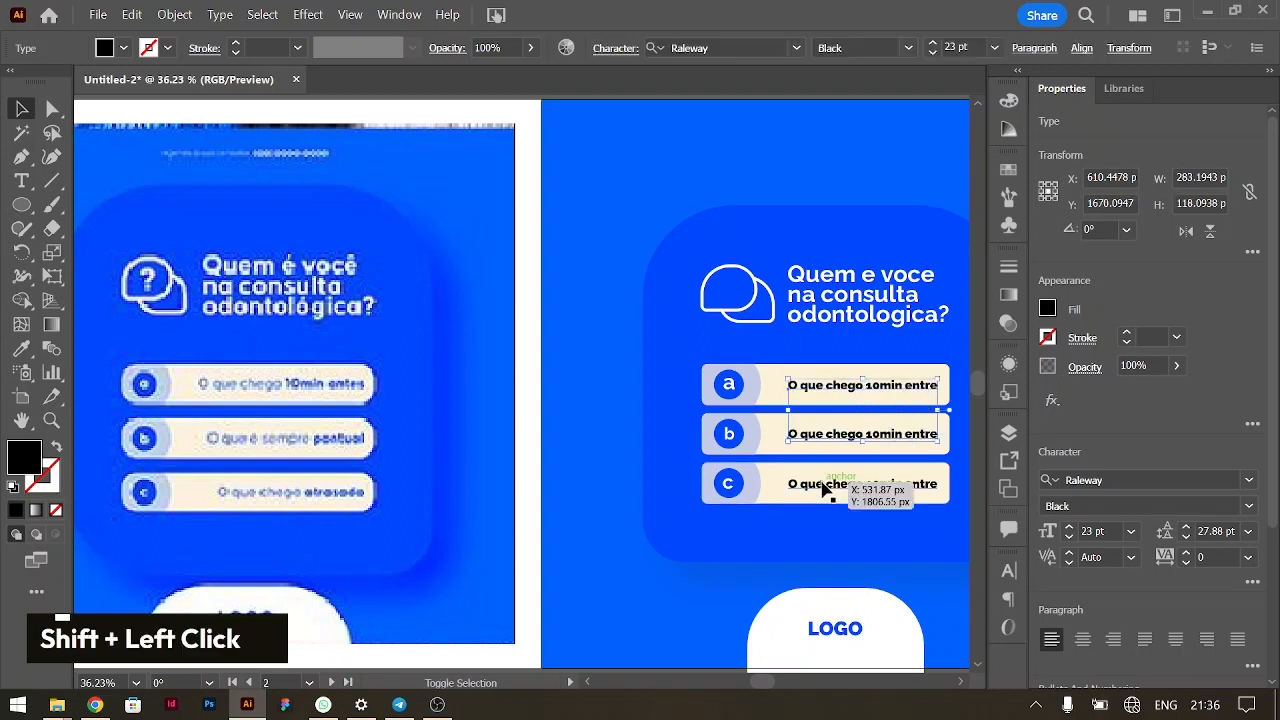
pyautogui.keyDown('shift'); pyautogui.click(830, 484); pyautogui.keyUp('shift')
pyautogui.press('i')
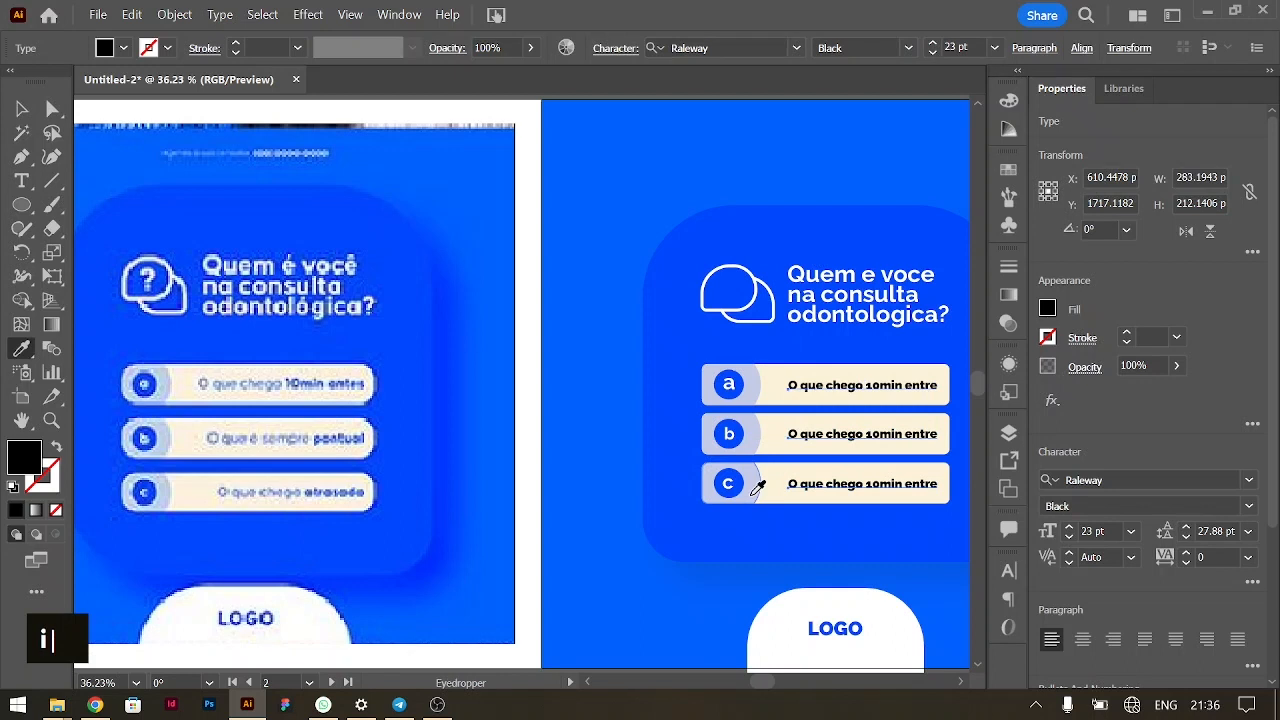
pyautogui.click(677, 437)
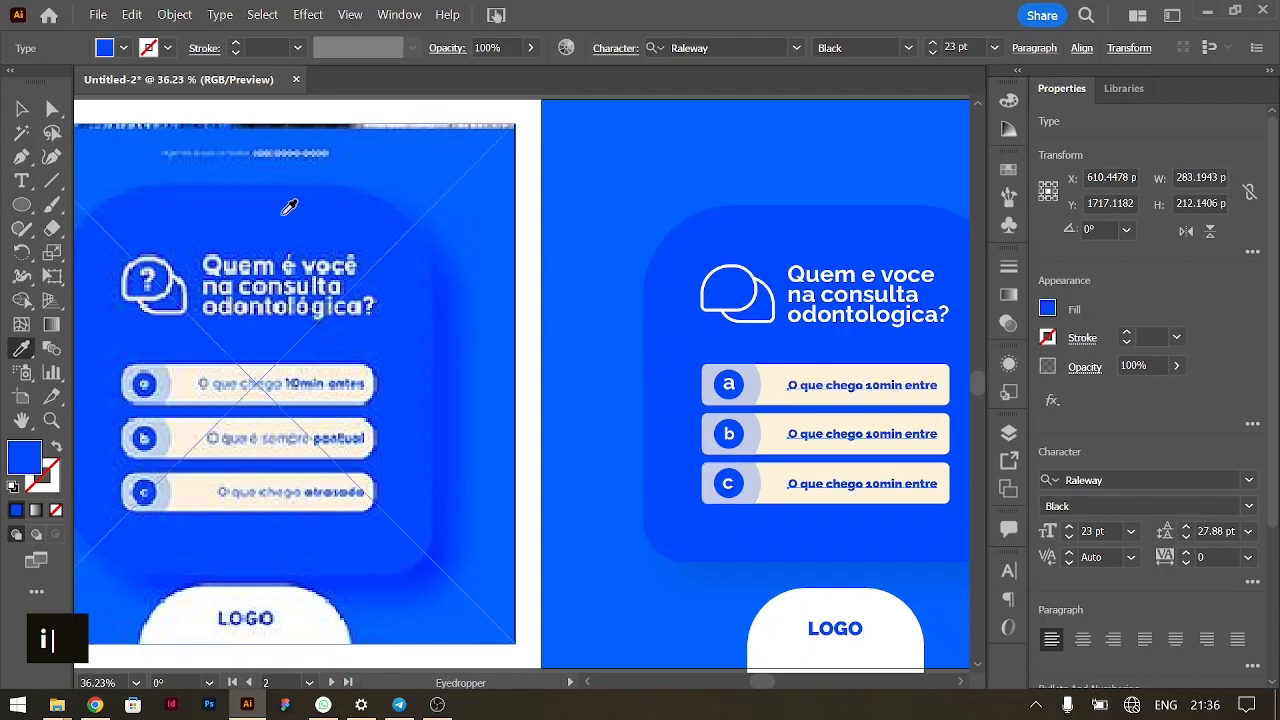
pyautogui.press('v')
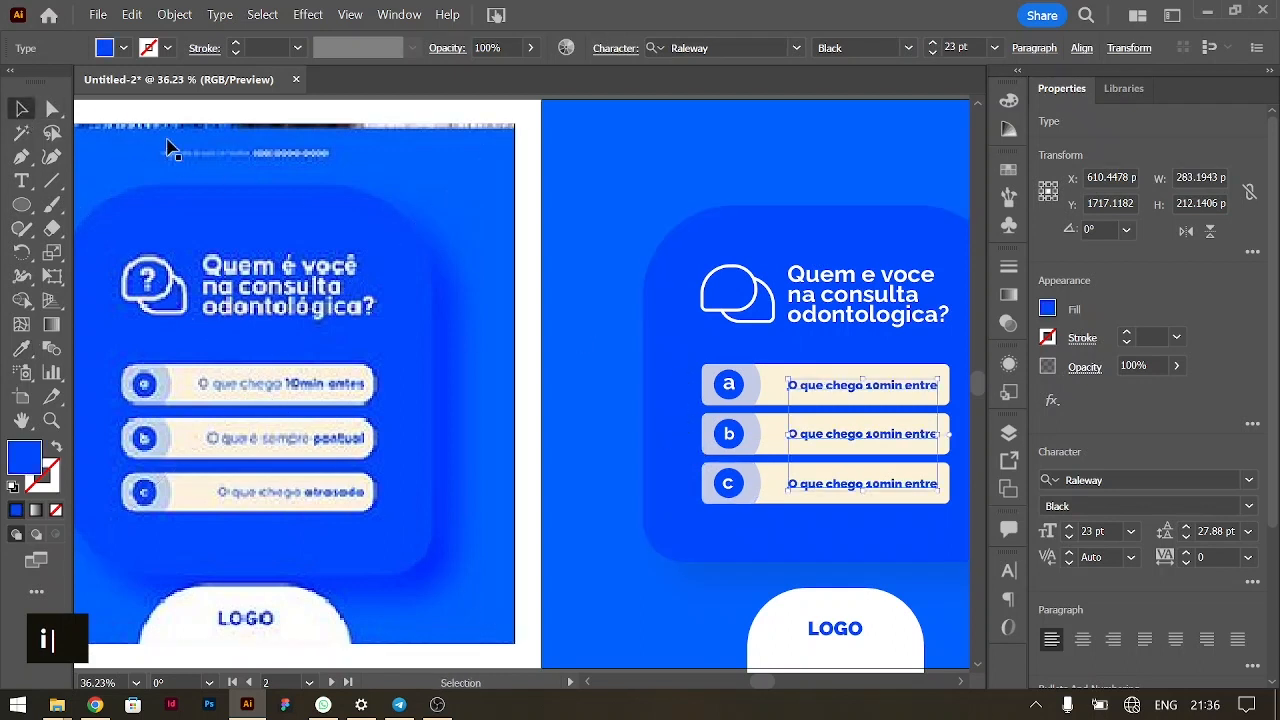
# Step: Set the words "O que chego" to the Regular font style in all three answer texts
pyautogui.doubleClick(866, 392)
pyautogui.moveTo(865, 385); pyautogui.dragTo(786, 386)
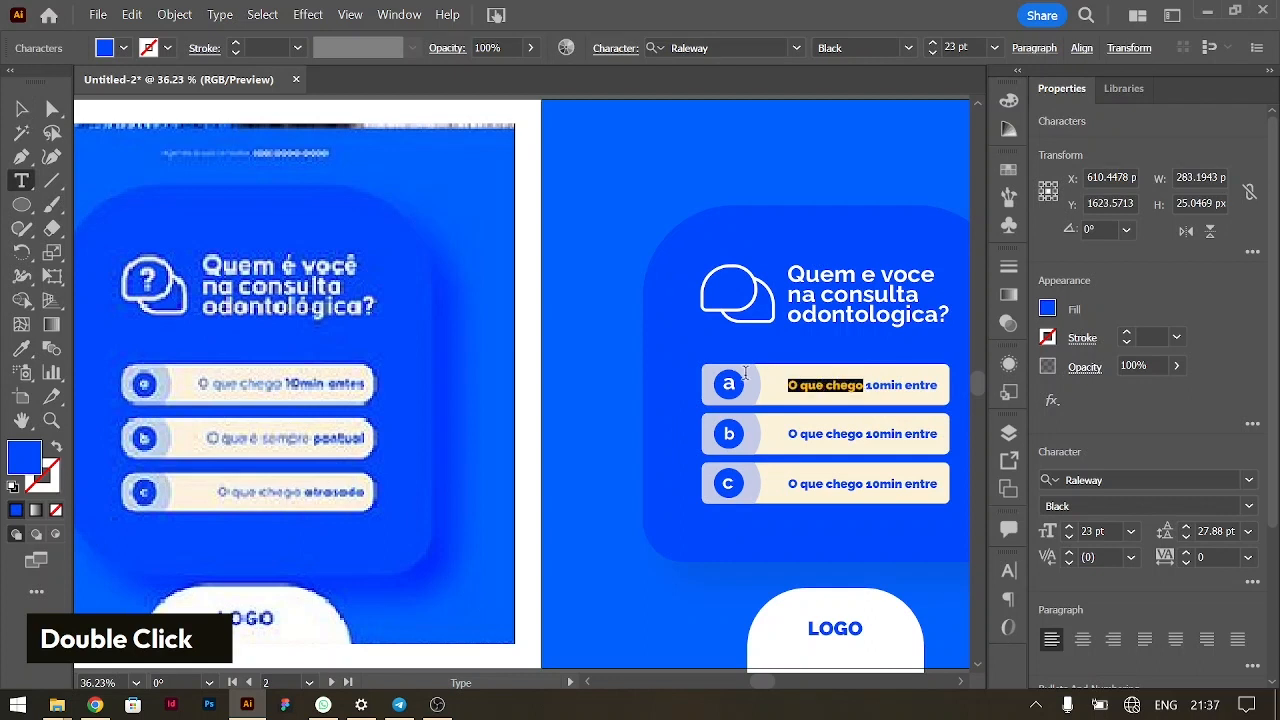
pyautogui.click(1248, 506)
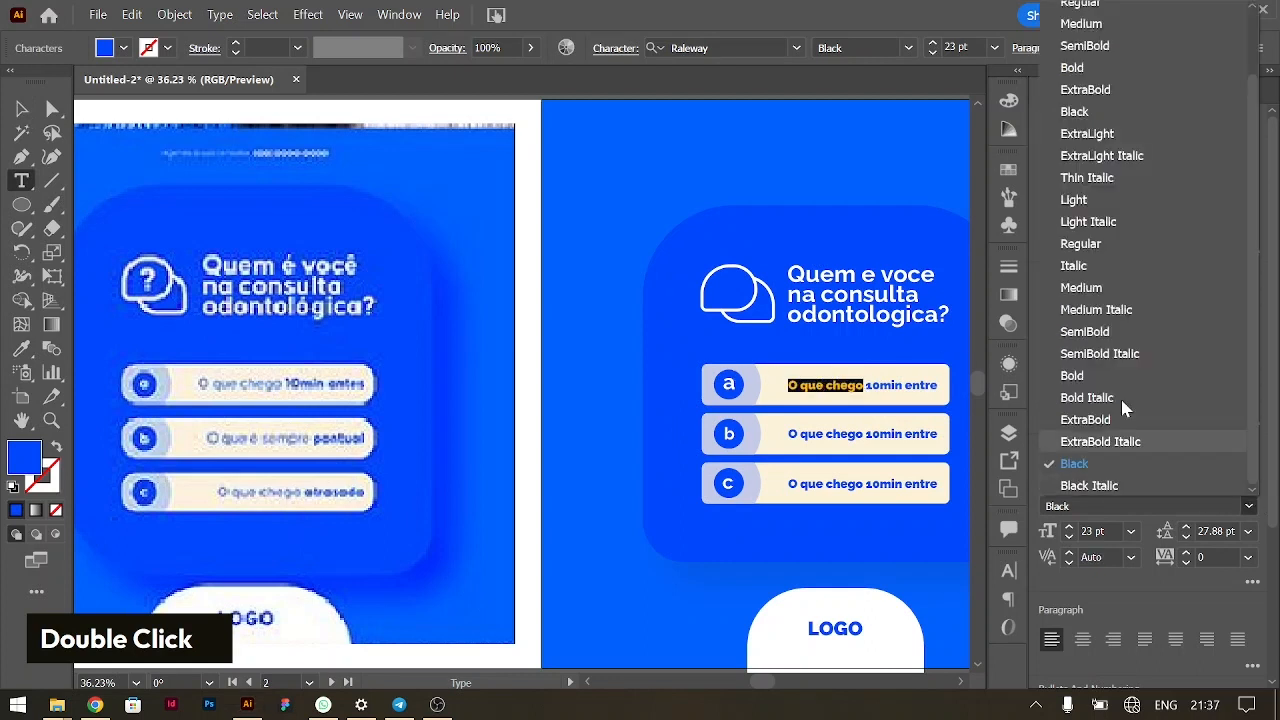
pyautogui.click(1081, 244)
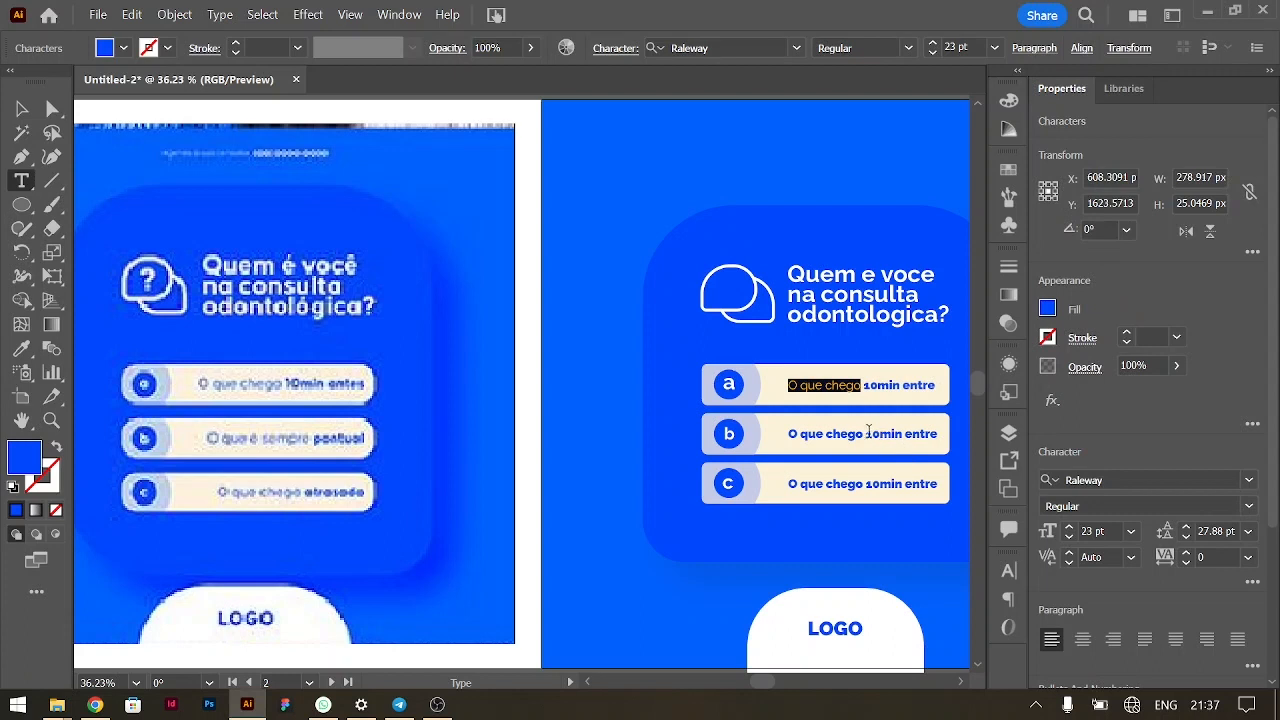
pyautogui.moveTo(865, 430); pyautogui.dragTo(787, 434)
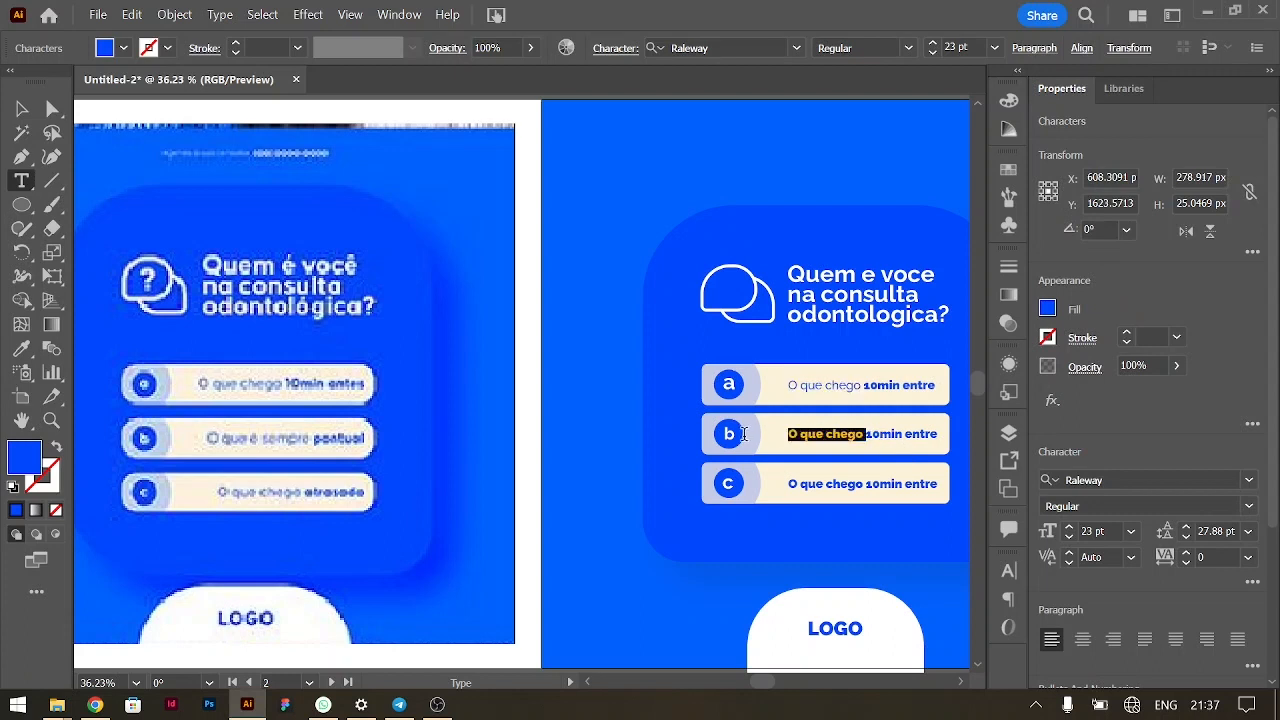
pyautogui.click(1252, 508)
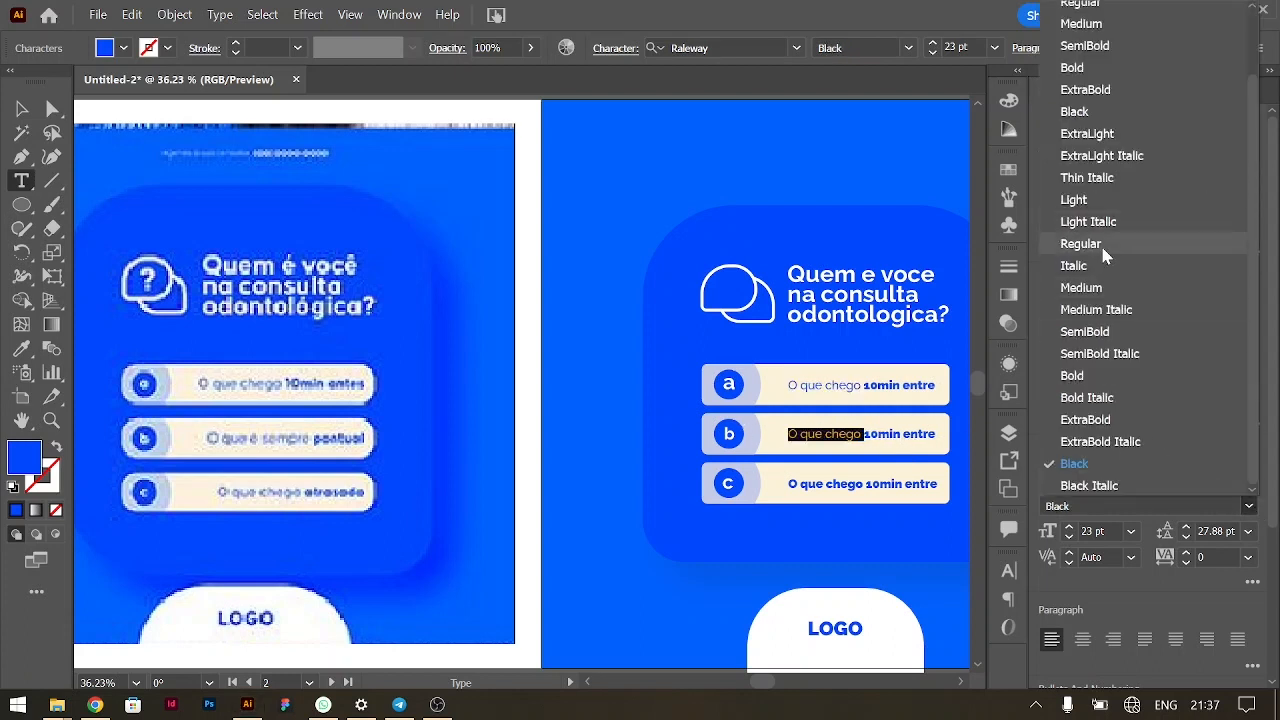
pyautogui.click(1100, 243)
pyautogui.moveTo(866, 484); pyautogui.dragTo(788, 484)
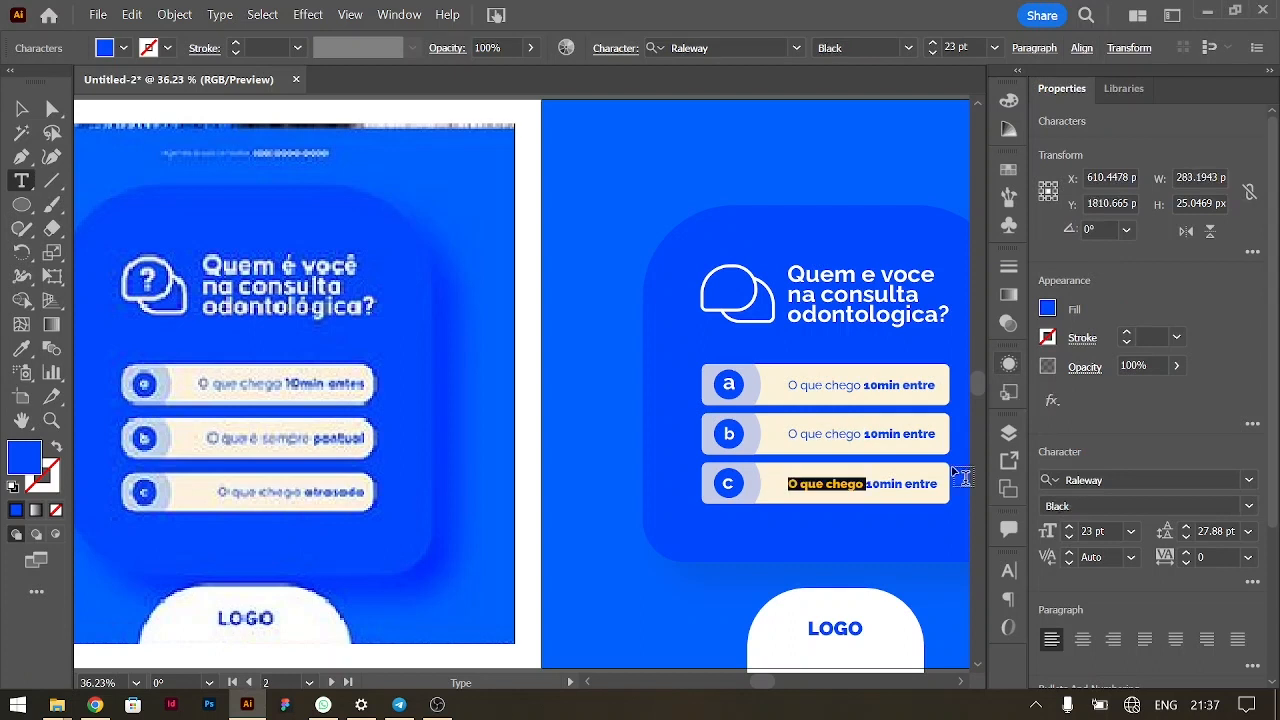
pyautogui.click(1249, 506)
pyautogui.click(1093, 243)
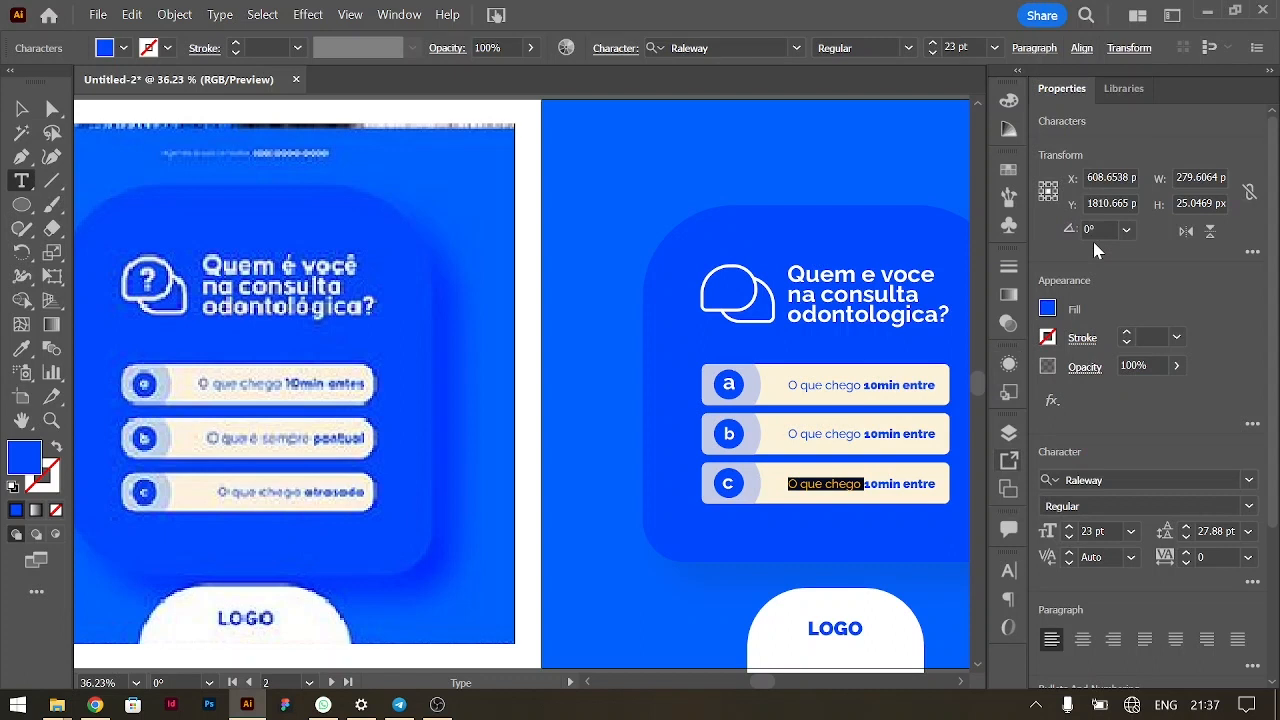
pyautogui.click(22, 108)
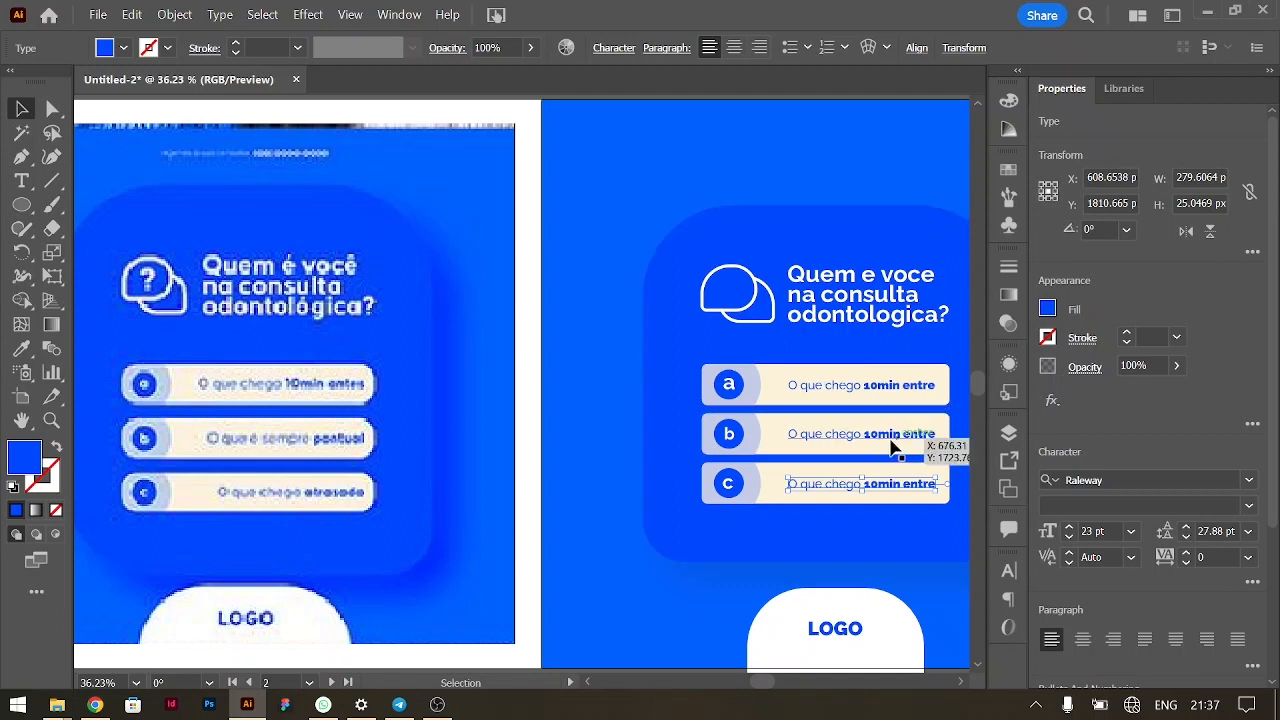
# Step: Copy the first answer text above the rounded panel, bring it to the front and recolor it with the bars' cream
pyautogui.hotkey('ctrl', '-')
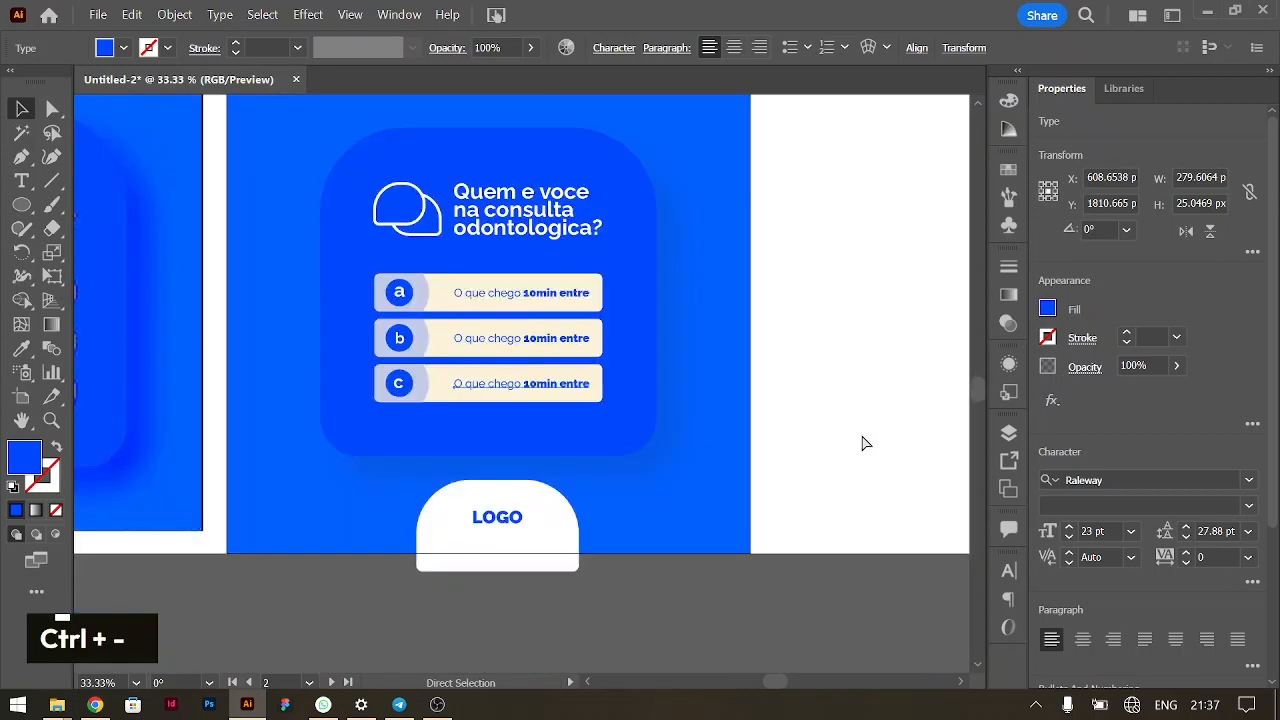
pyautogui.scroll(1, 862, 443)
pyautogui.hscroll(-4, 862, 443)
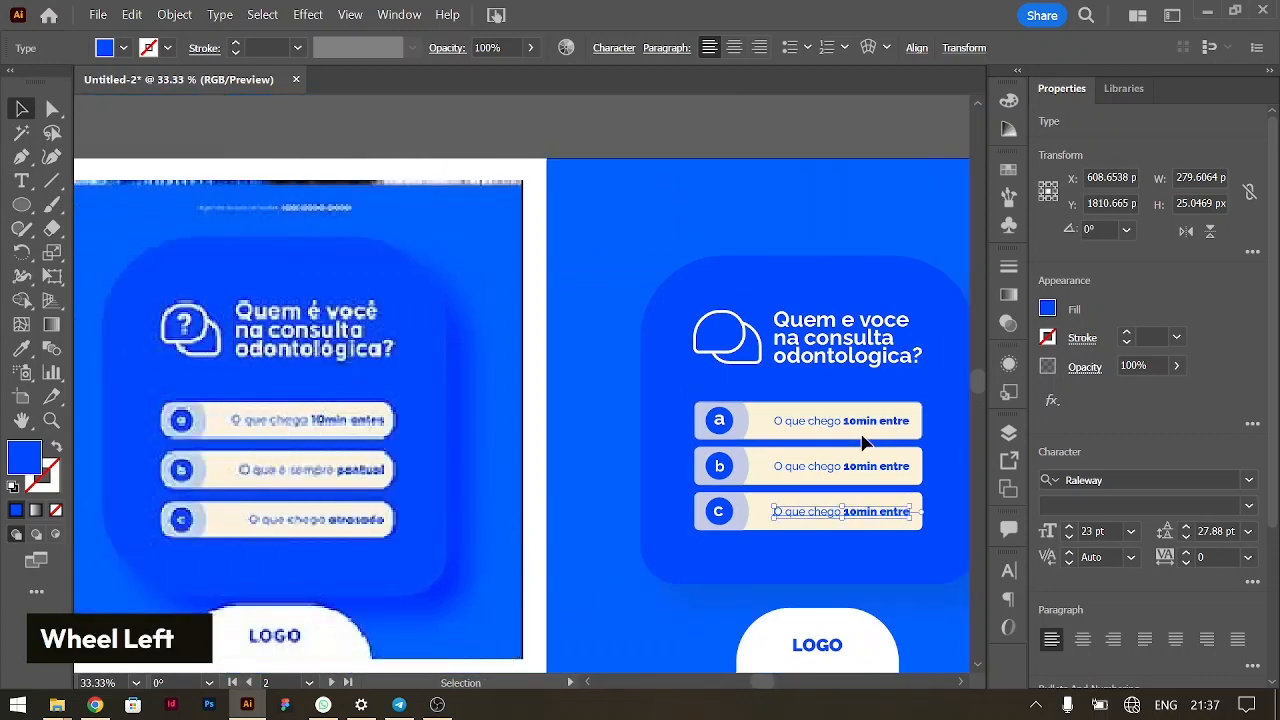
pyautogui.moveTo(848, 433); pyautogui.dragTo(851, 190)
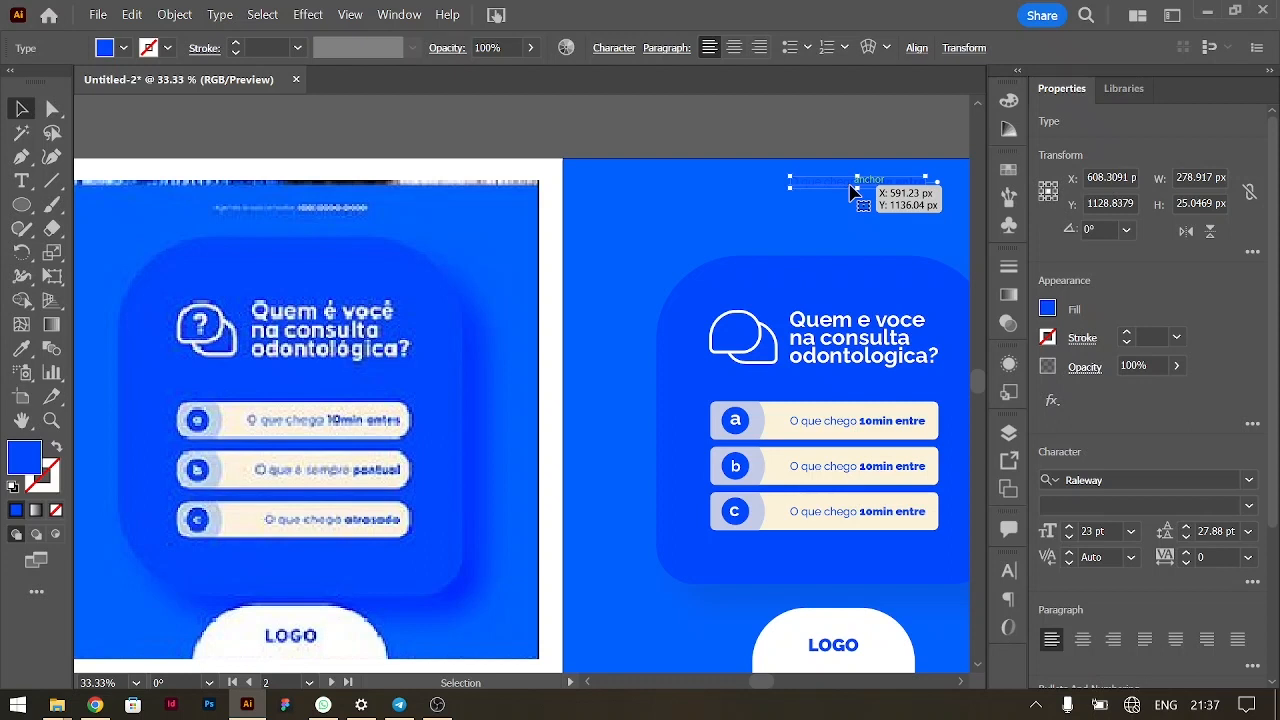
pyautogui.hotkey('ctrl', 'shift', ']')
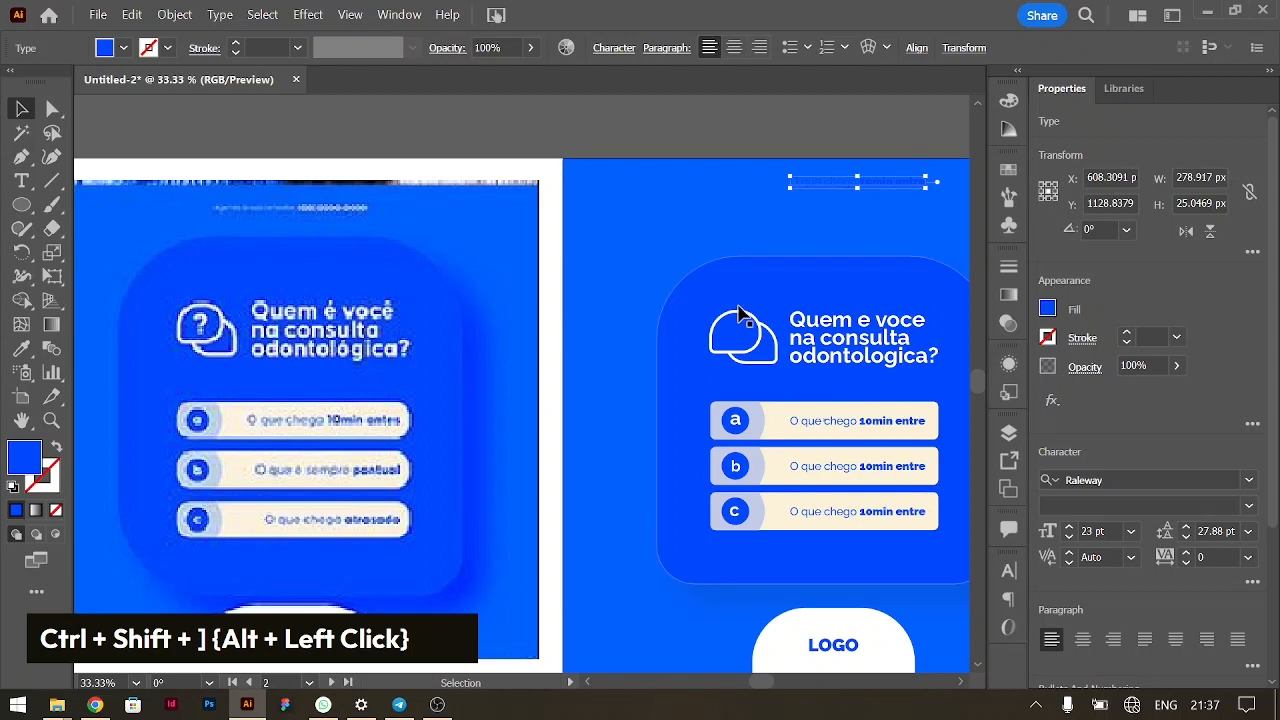
pyautogui.press('i')
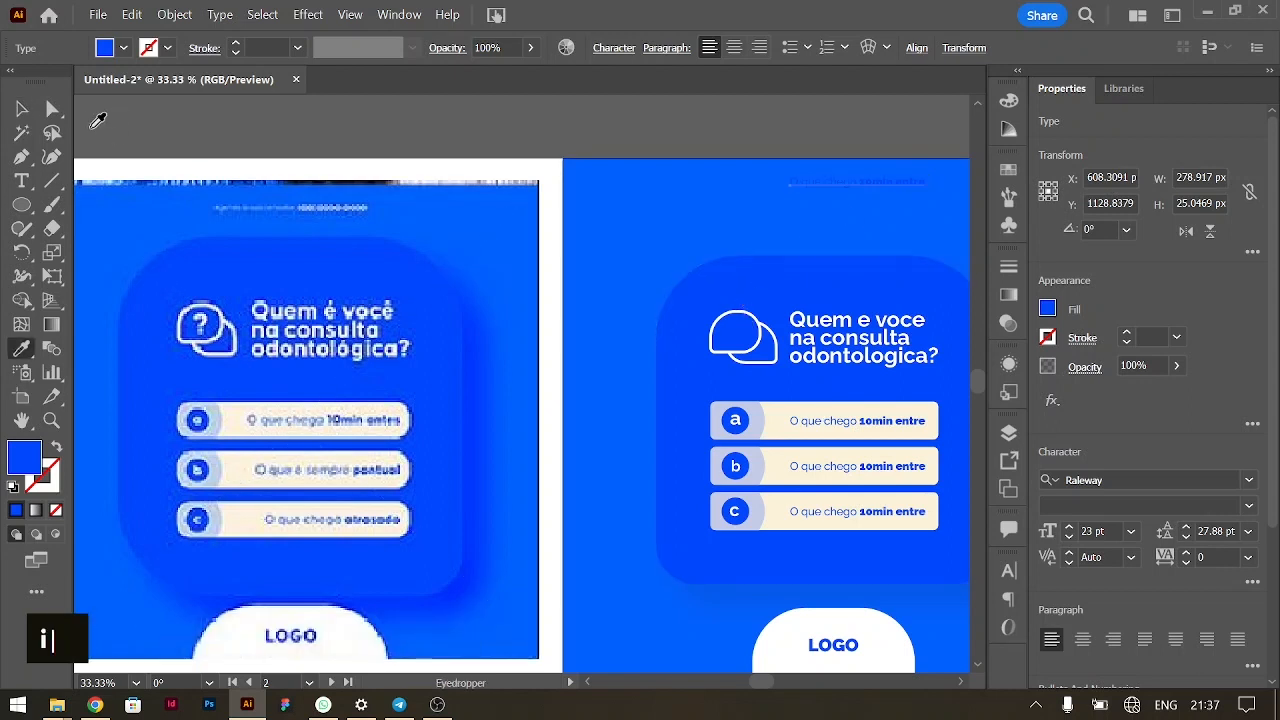
pyautogui.click(770, 420)
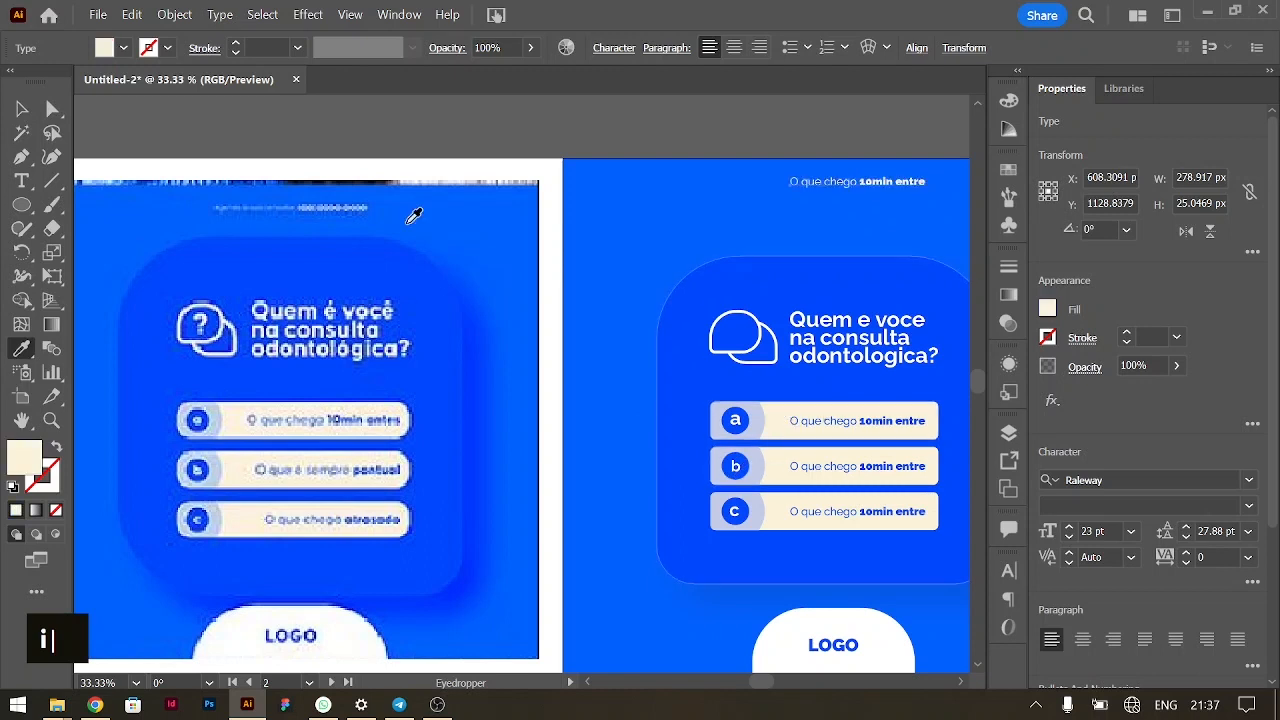
pyautogui.click(21, 108)
# Step: Center-align the copied text, center it horizontally on the artboard and lower it slightly above the panel
pyautogui.moveTo(876, 182); pyautogui.dragTo(867, 187)
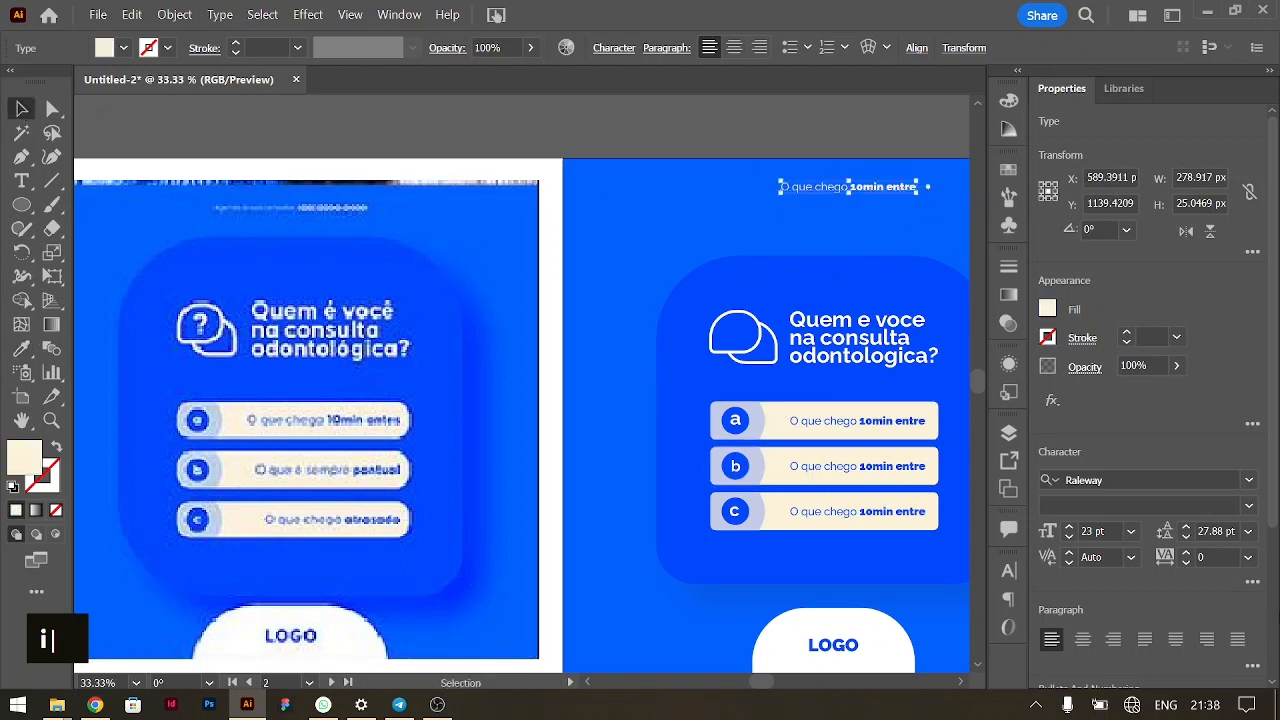
pyautogui.scroll(-3, 1276, 618)
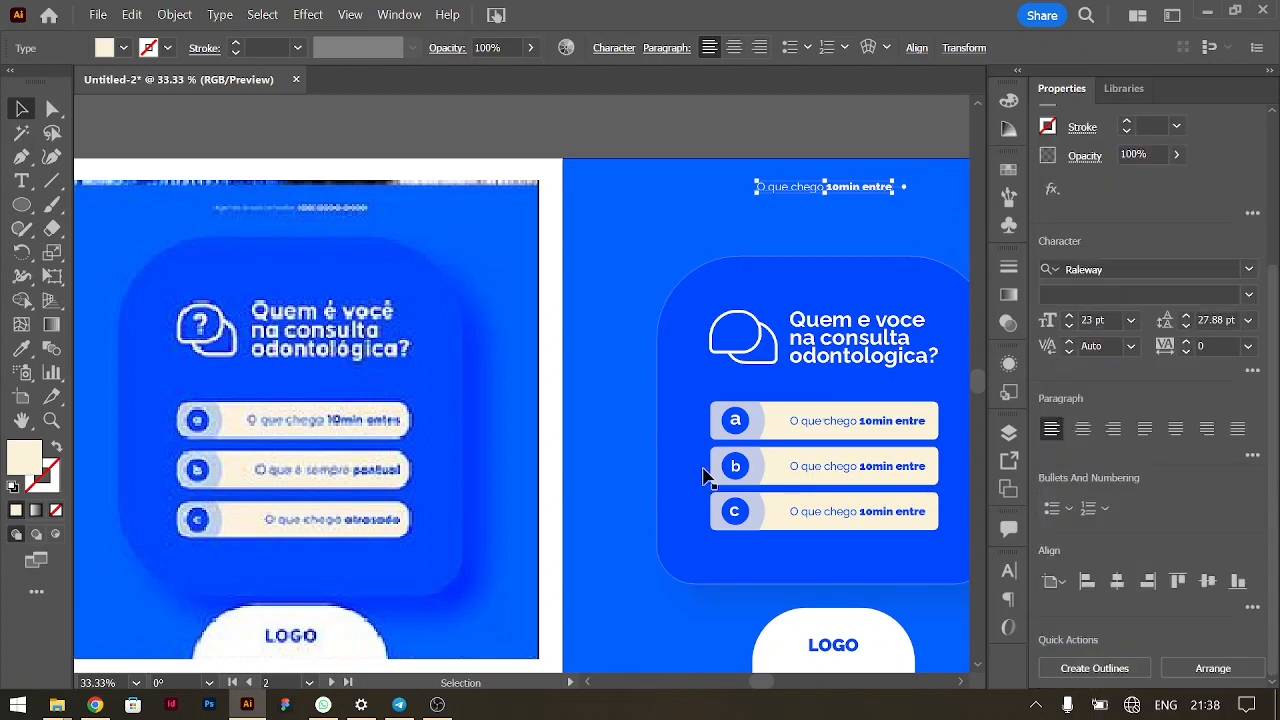
pyautogui.hscroll(2, 706, 477)
pyautogui.hotkey('ctrl', 'shift', 'c')
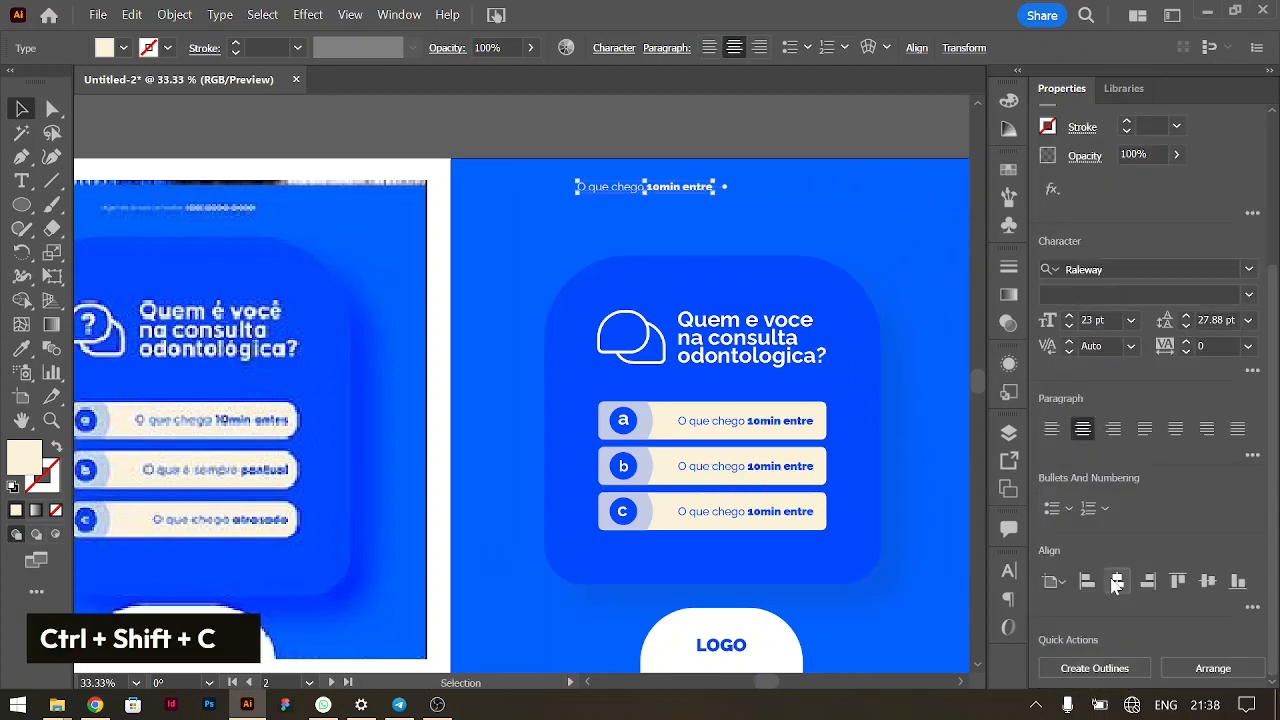
pyautogui.click(1116, 586)
pyautogui.hotkey('shift', 'Down')
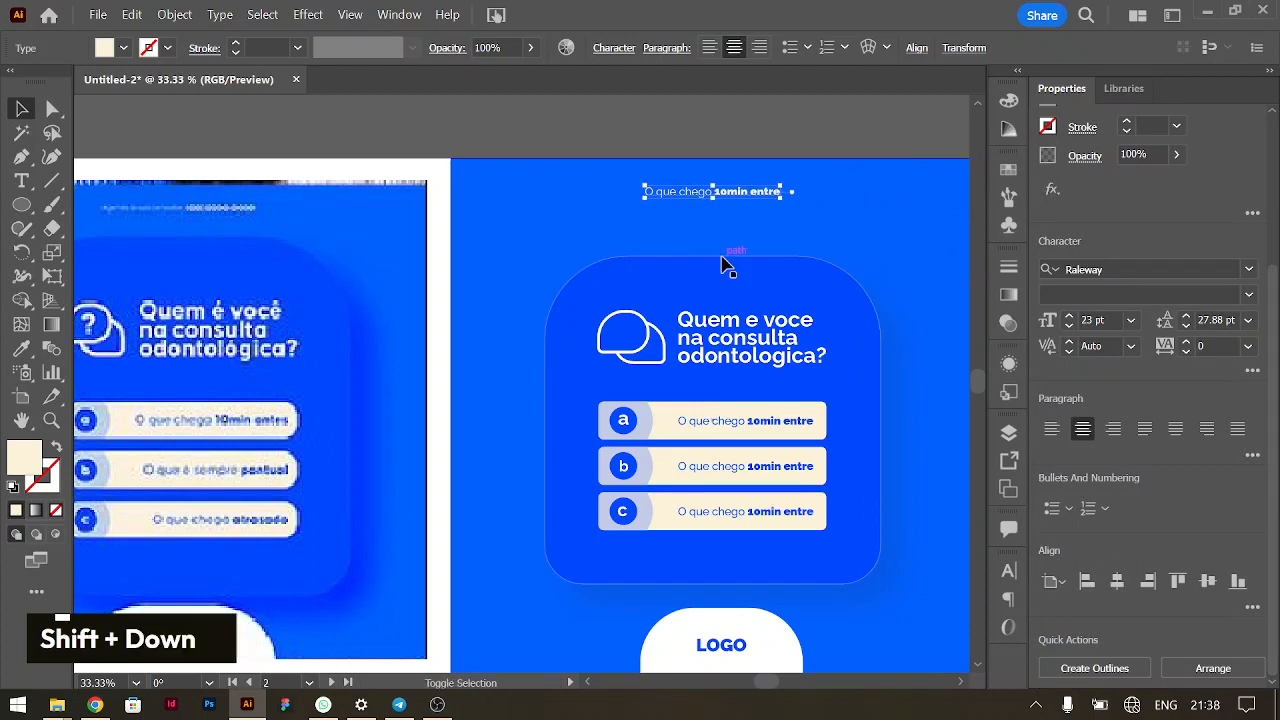
pyautogui.hotkey('shift', 'Down')
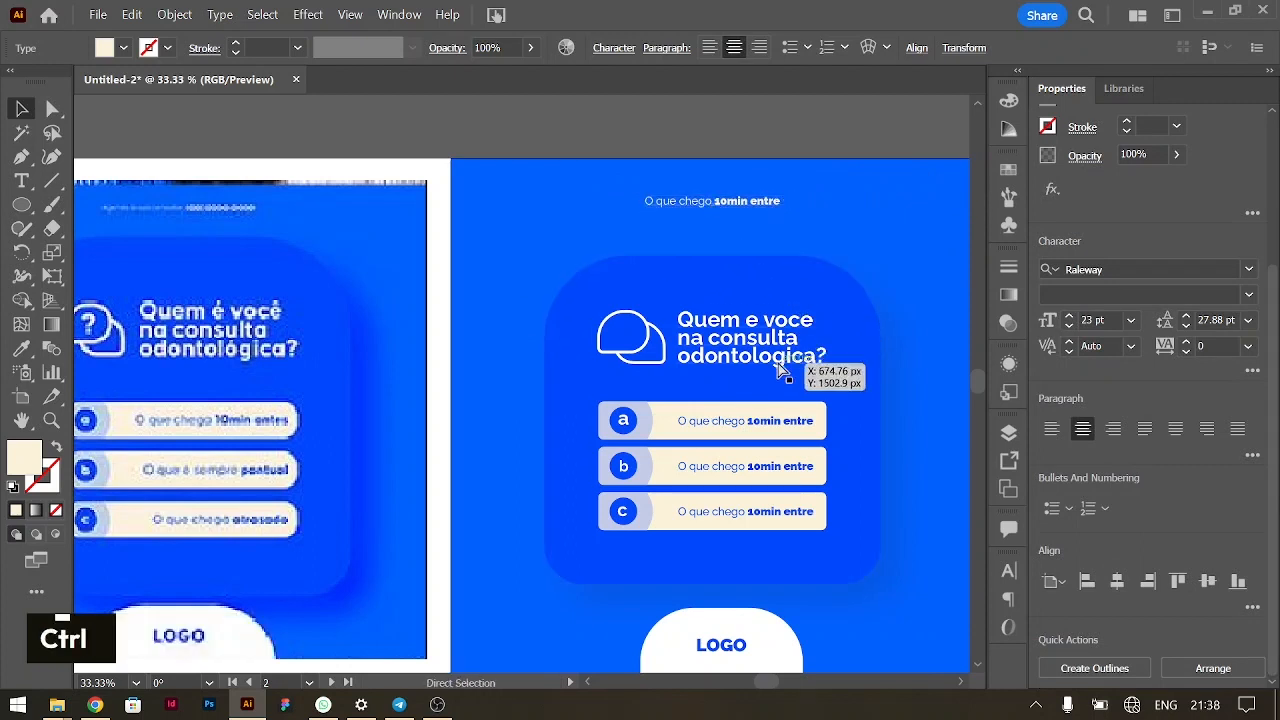
# Step: Round the corners of all three cream answer bars together to a radius of about 28.6 px
pyautogui.hotkey('ctrl', '0')
pyautogui.hotkey('ctrl', '-')
pyautogui.hotkey('ctrl', '-')
pyautogui.hscroll(-3, 672, 430)
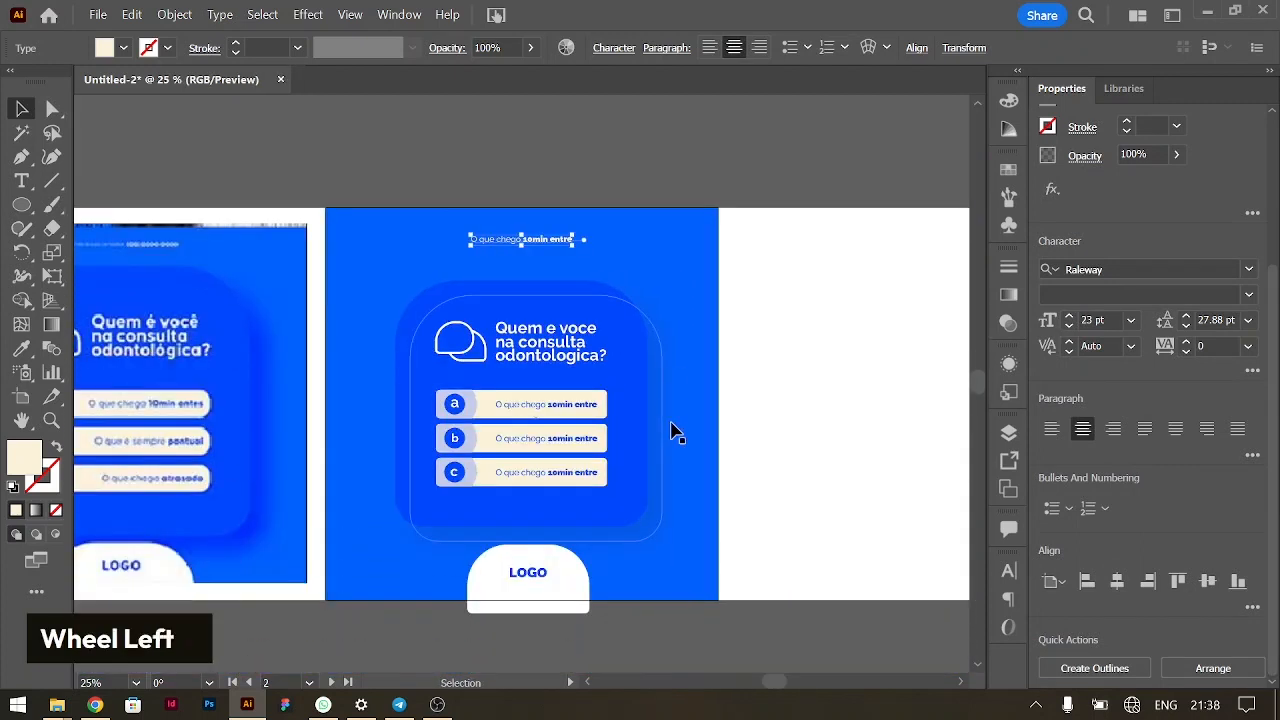
pyautogui.hscroll(-2, 672, 430)
pyautogui.click(814, 404)
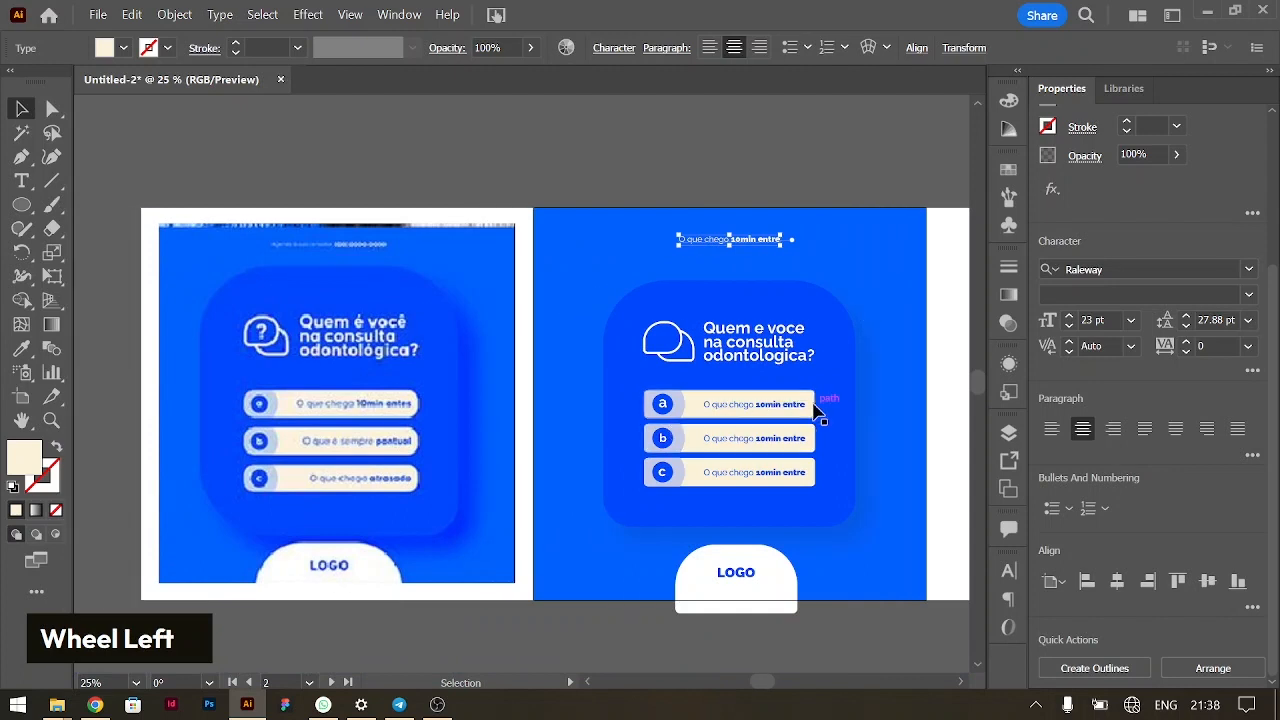
pyautogui.keyDown('shift'); pyautogui.click(814, 437); pyautogui.keyUp('shift')
pyautogui.keyDown('shift'); pyautogui.click(816, 478); pyautogui.keyUp('shift')
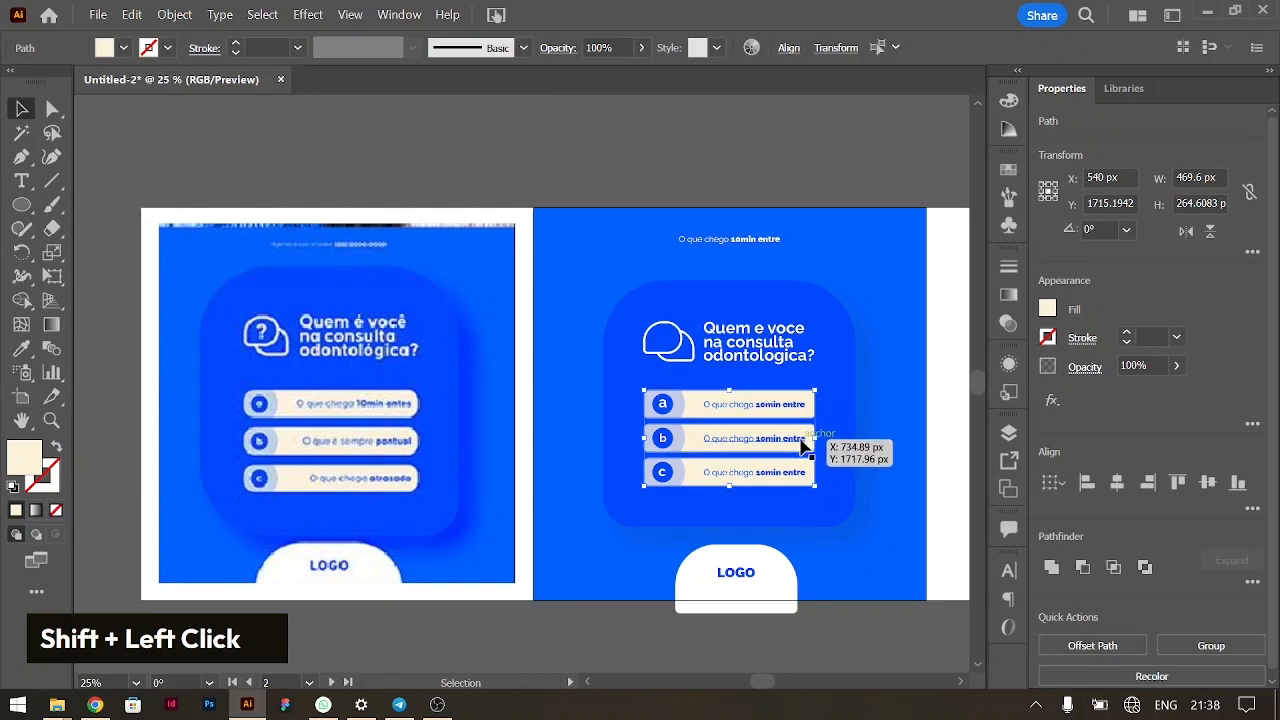
pyautogui.press('a')
pyautogui.click(808, 440)
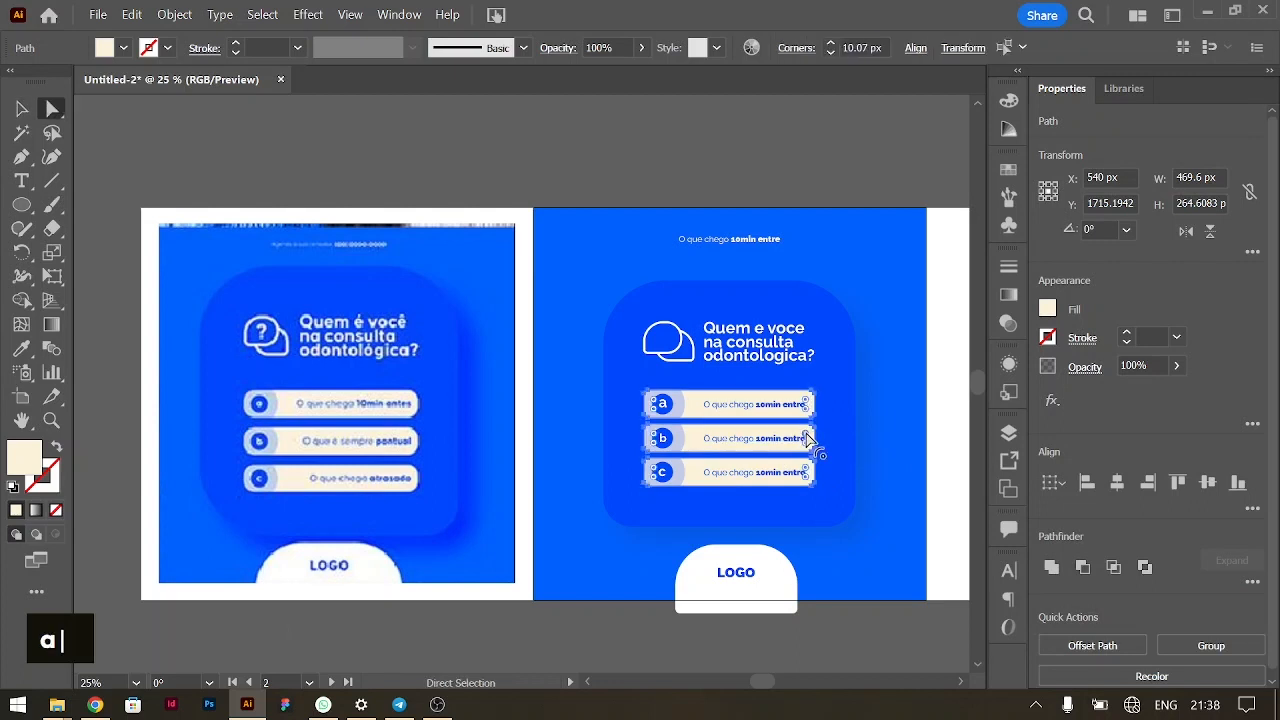
pyautogui.moveTo(808, 440)
pyautogui.mouseDown()
pyautogui.moveTo(797, 431)
pyautogui.moveTo(800, 452)
pyautogui.mouseUp()
pyautogui.hotkey('ctrl', 'z')
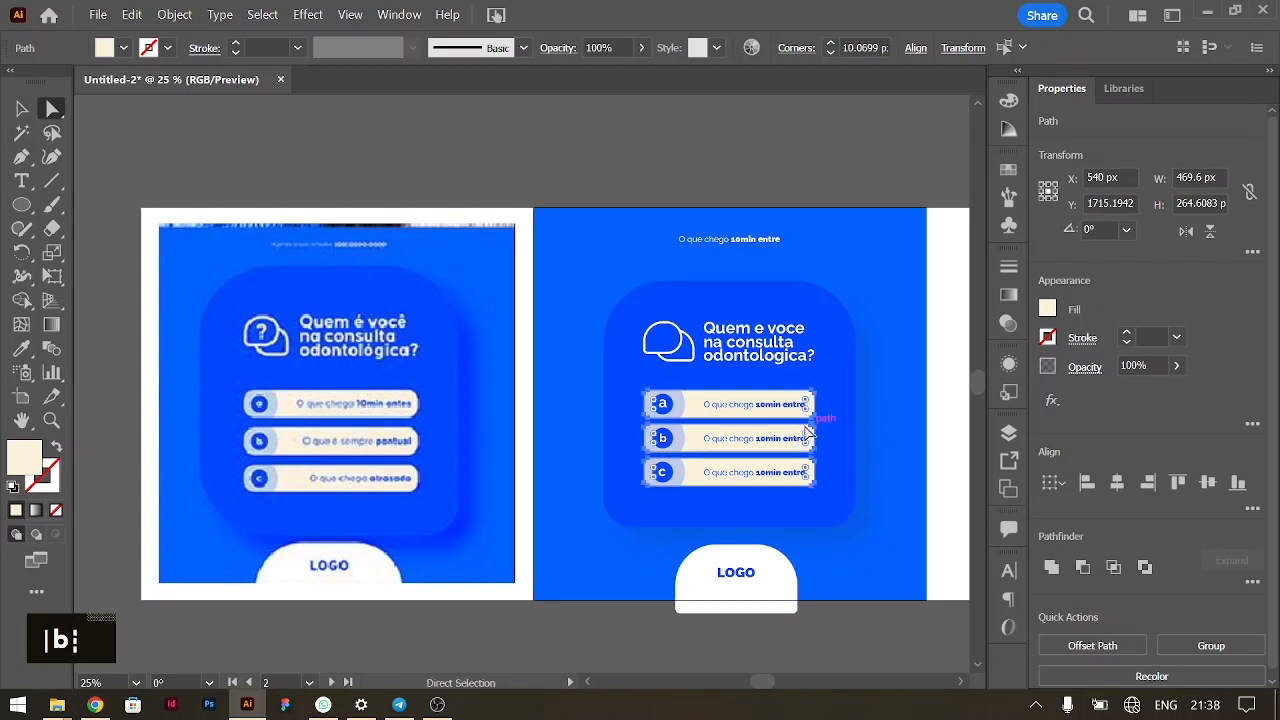
pyautogui.moveTo(808, 404); pyautogui.dragTo(806, 406)
pyautogui.click(940, 450)
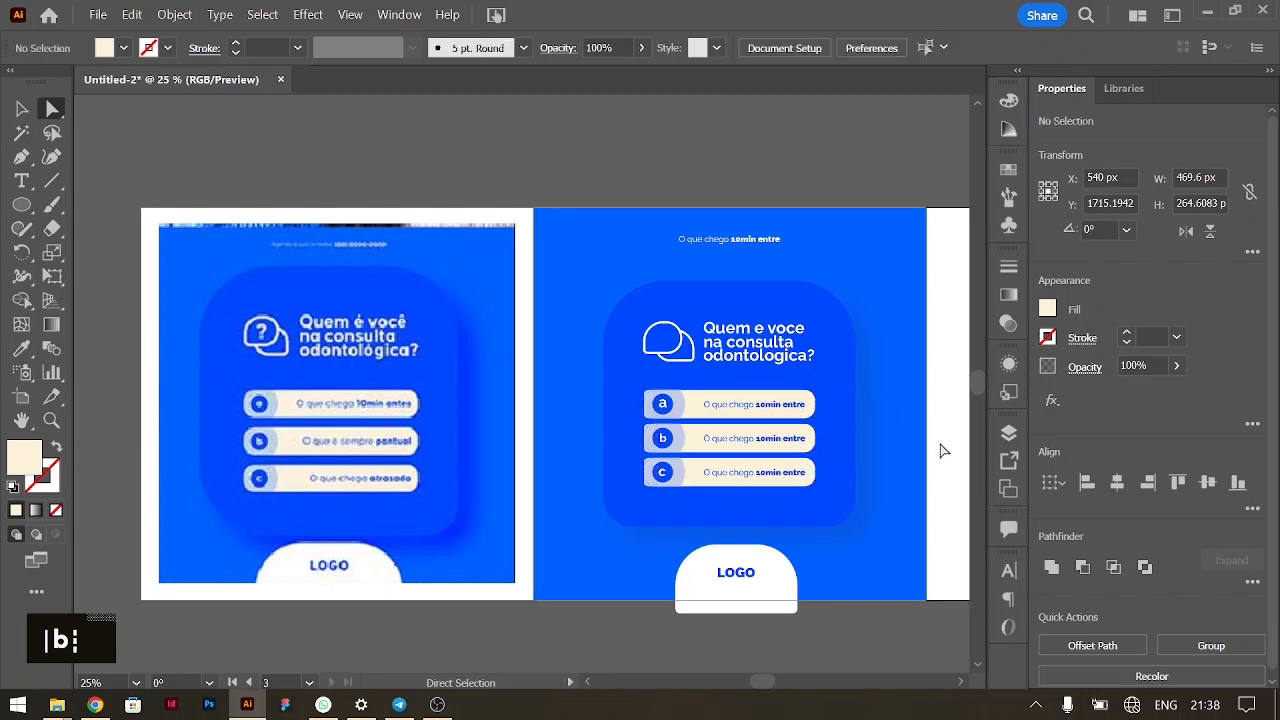
# Step: Examine up close how the lavender shapes behind the letters fit the rounded corners of the answer bars
pyautogui.click(656, 478)
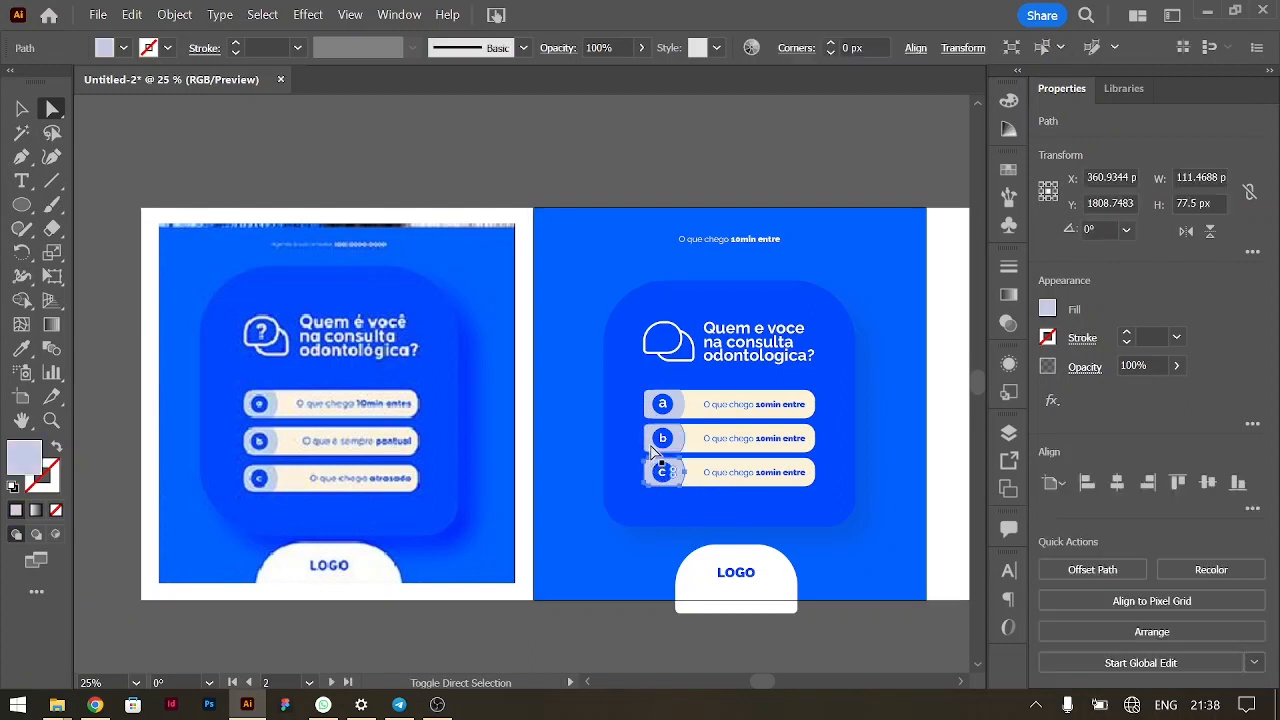
pyautogui.keyDown('shift'); pyautogui.click(653, 445); pyautogui.keyUp('shift')
pyautogui.keyDown('shift'); pyautogui.click(652, 412); pyautogui.keyUp('shift')
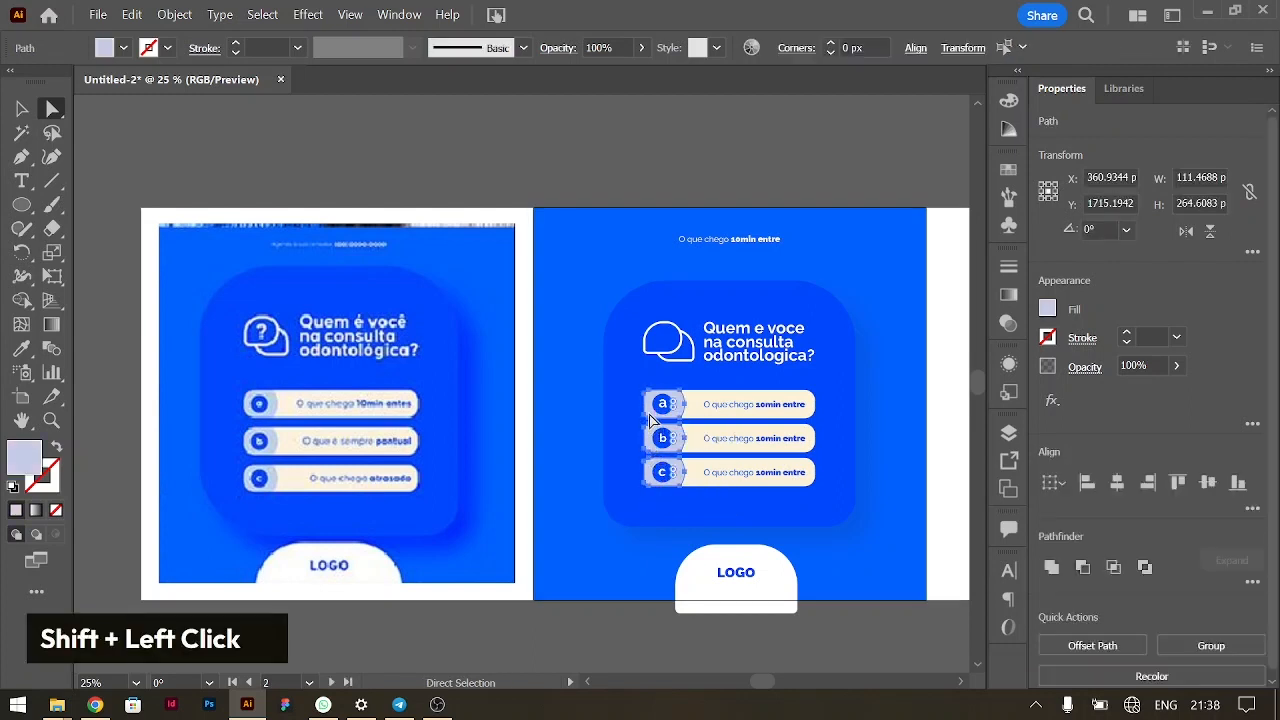
pyautogui.hotkey('ctrl', '=')
pyautogui.hotkey('ctrl', '=')
pyautogui.hotkey('ctrl', '=')
pyautogui.hotkey('ctrl', '=')
pyautogui.click(600, 336)
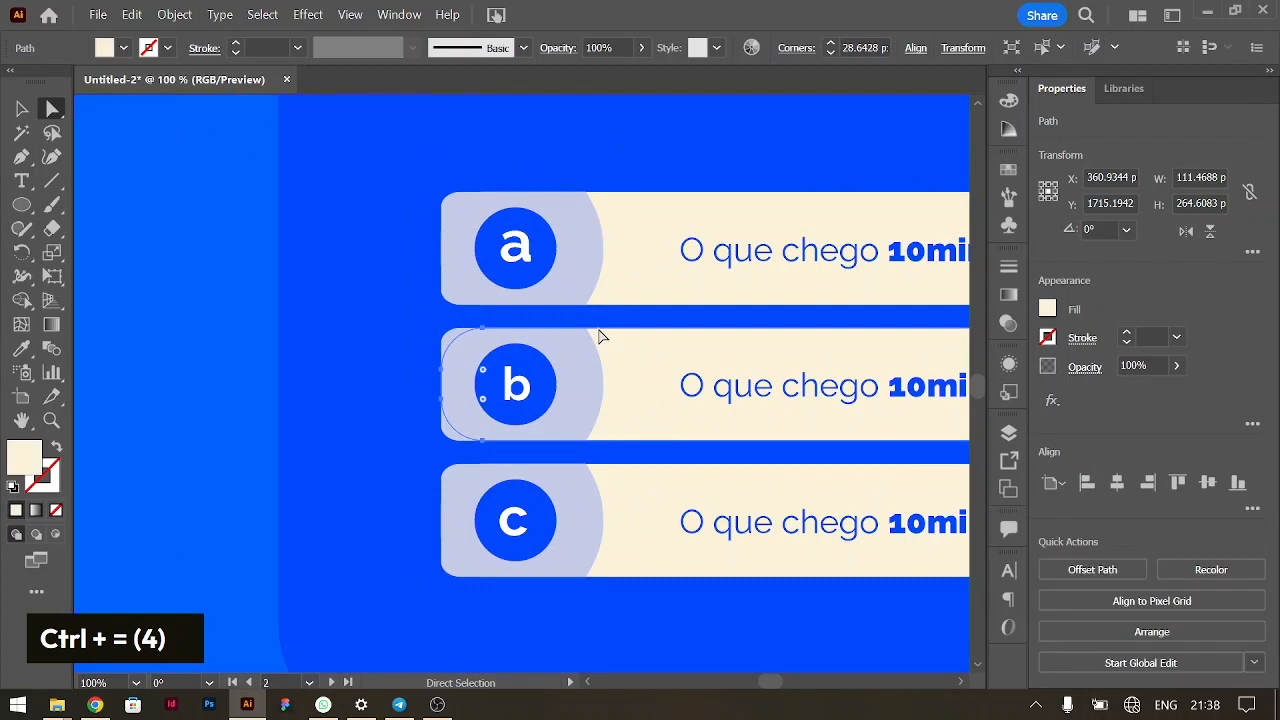
pyautogui.click(480, 285)
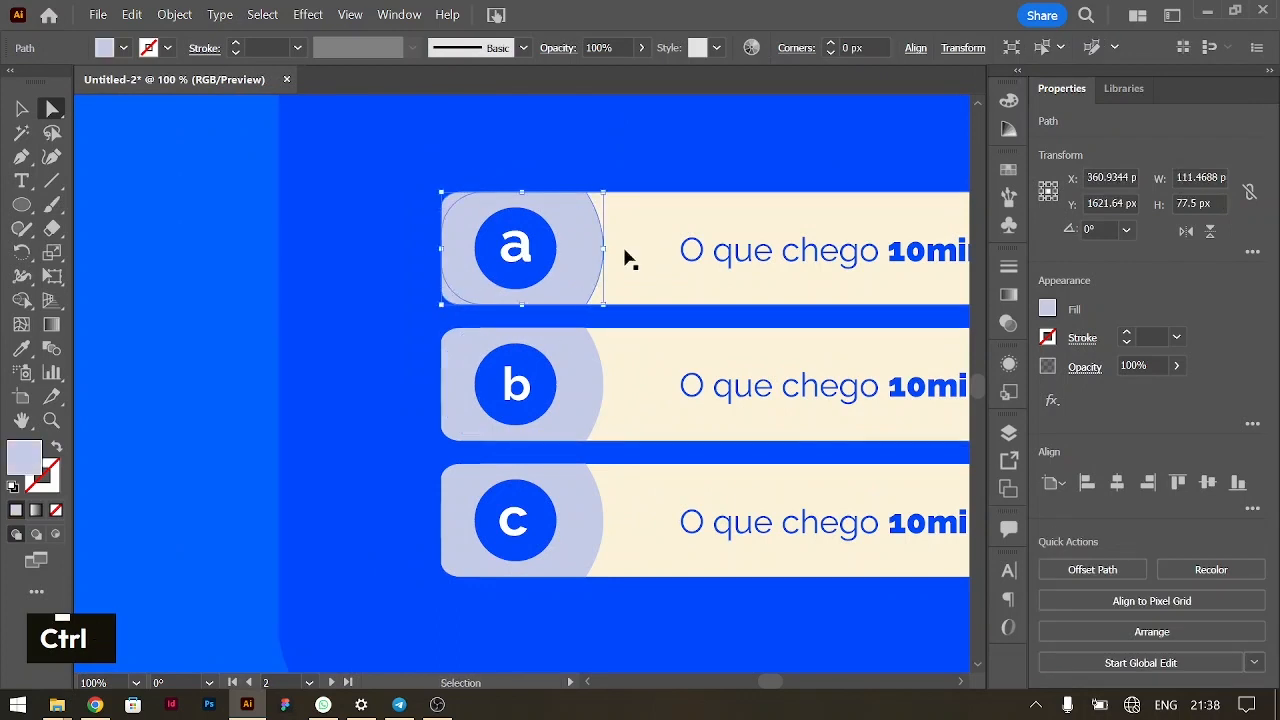
# Step: Compare the recreated post with the reference image side by side
pyautogui.hotkey('ctrl', '0')
pyautogui.hotkey('ctrl', '-')
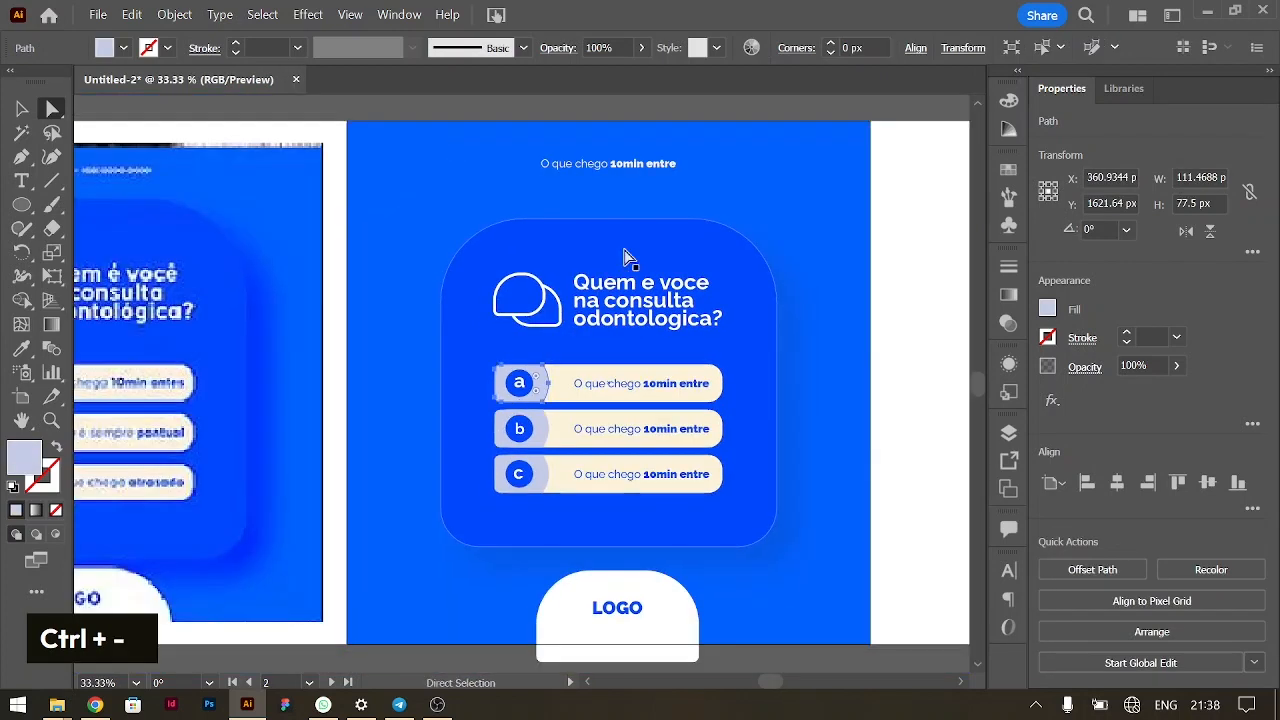
pyautogui.hscroll(-6, 866, 478)
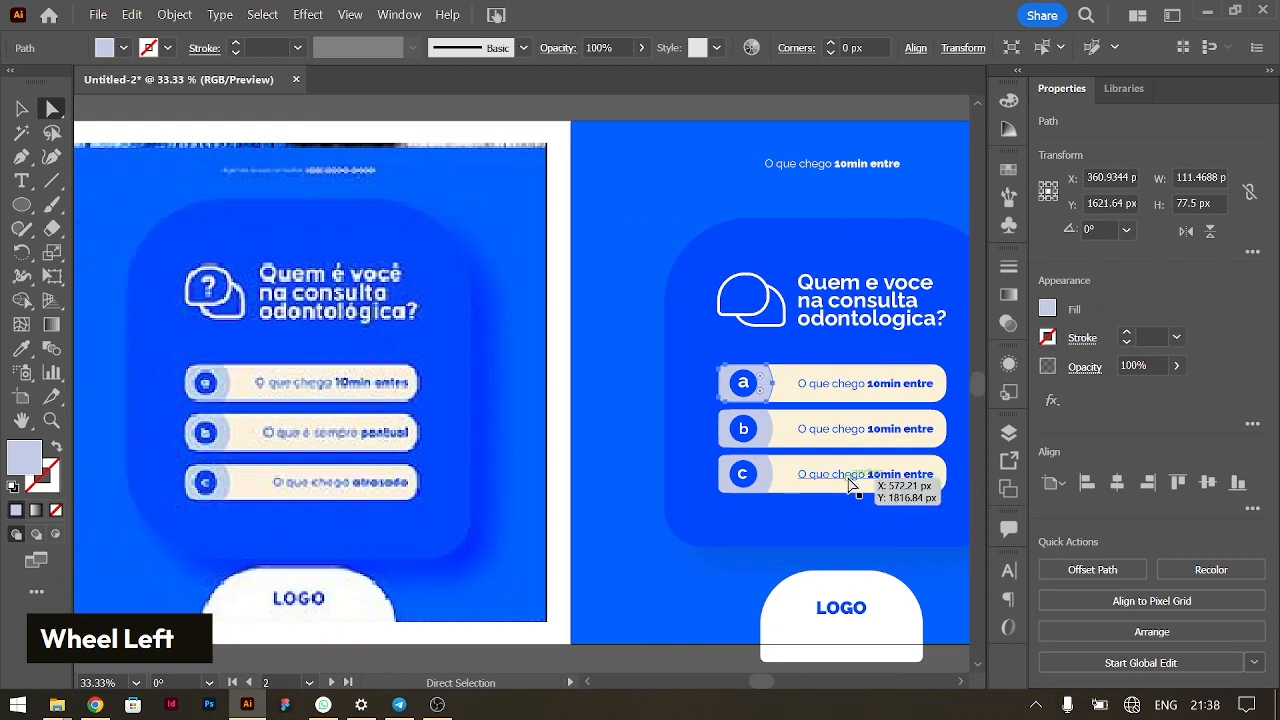
pyautogui.hscroll(1, 850, 484)
pyautogui.hscroll(3, 850, 484)
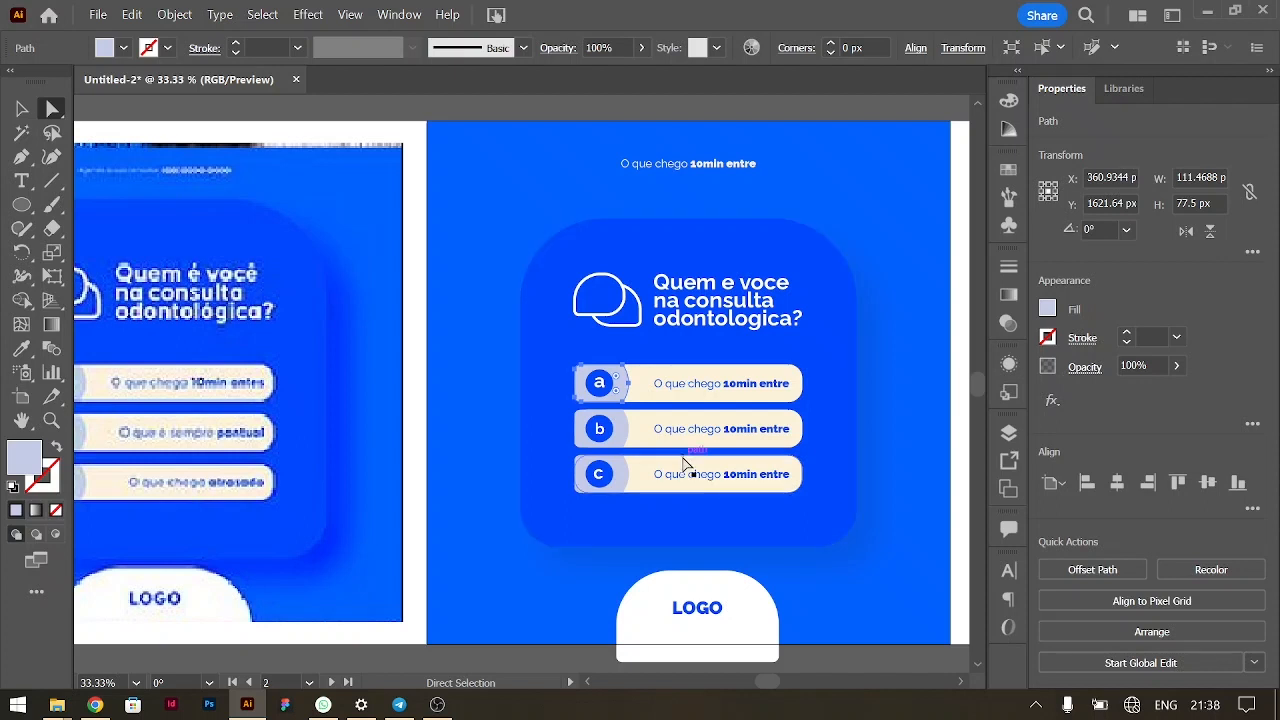
pyautogui.hotkey('ctrl', '-')
pyautogui.hotkey('ctrl', '-')
pyautogui.hscroll(-2, 748, 465)
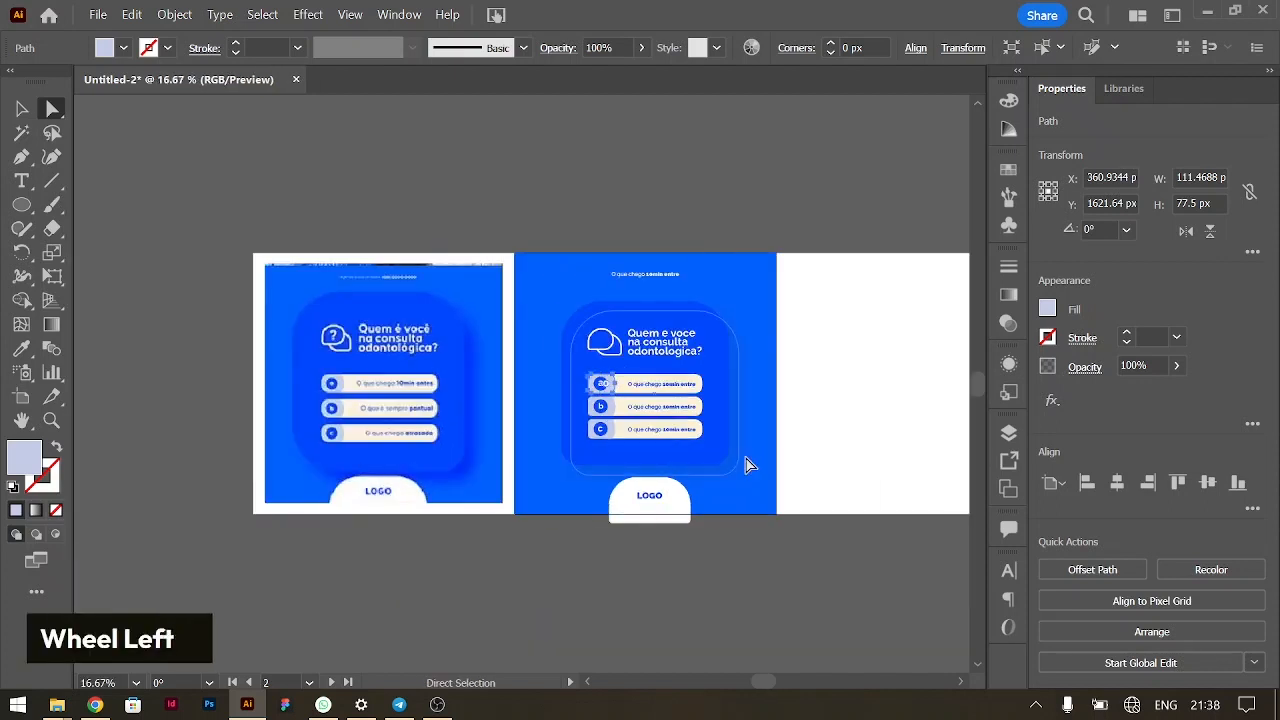
pyautogui.click(776, 606)
pyautogui.hotkey('ctrl', '=')
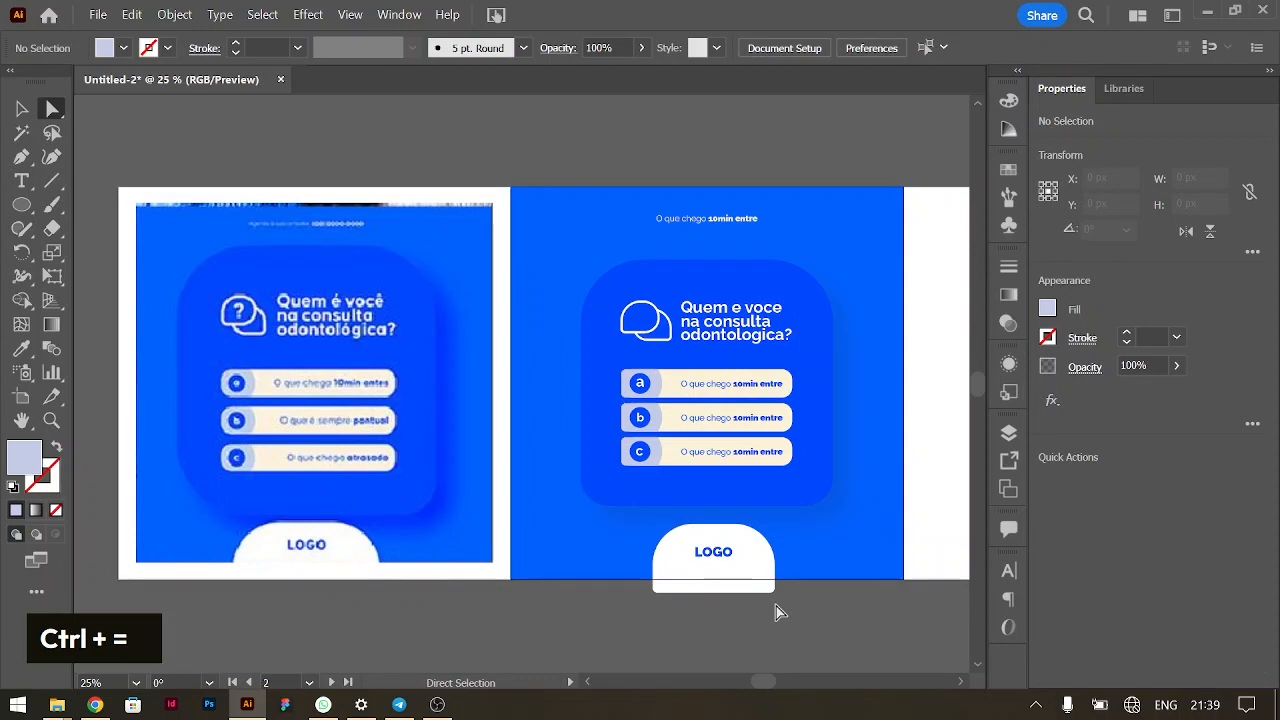